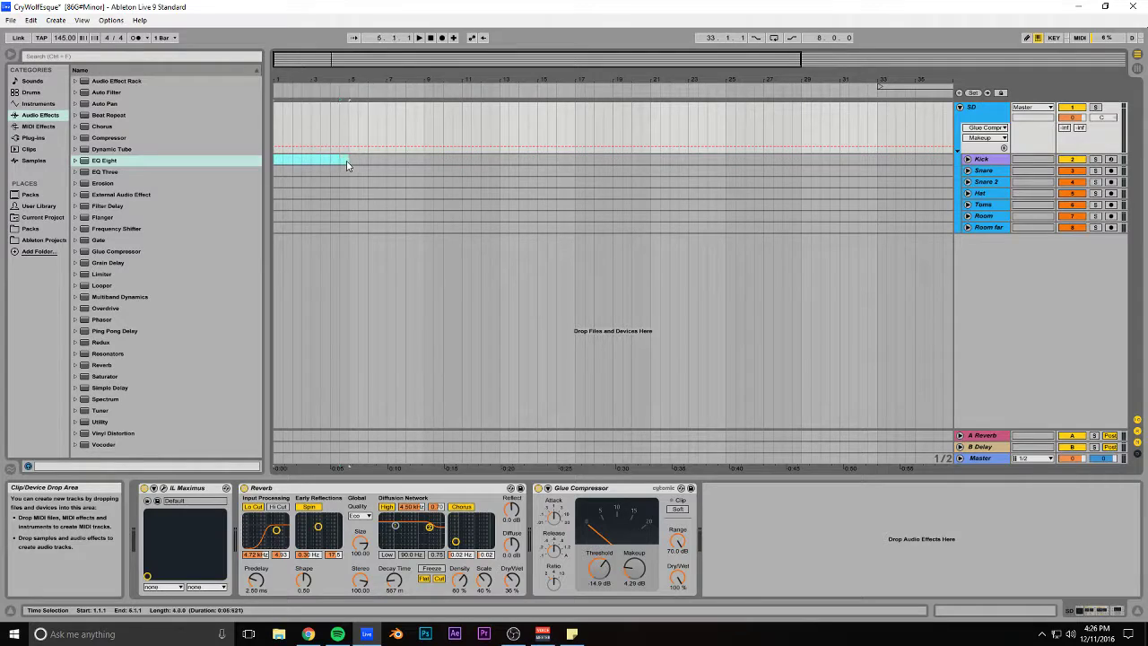
Step: Create a four-bar MIDI clip on the Kick track and program bar 1 with C1, D1, F#1 and A#1 drum notes
key(ctrl+shift+m)
double_click(306, 160)
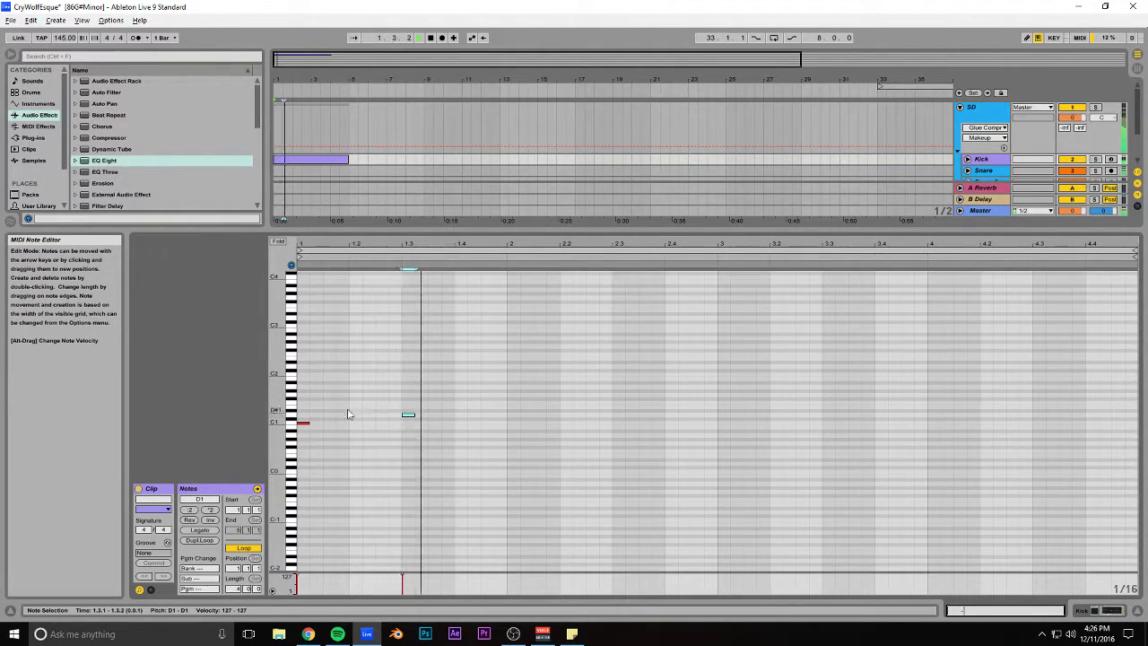
click(304, 424)
double_click(304, 388)
drag(306, 385, 316, 392)
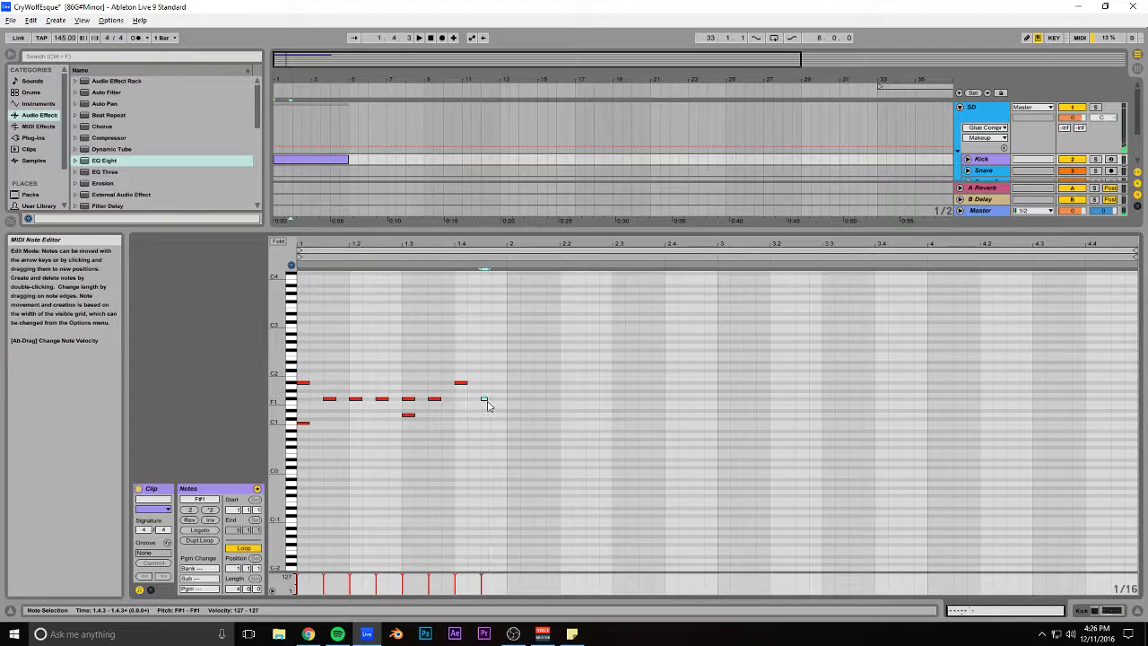
key(space)
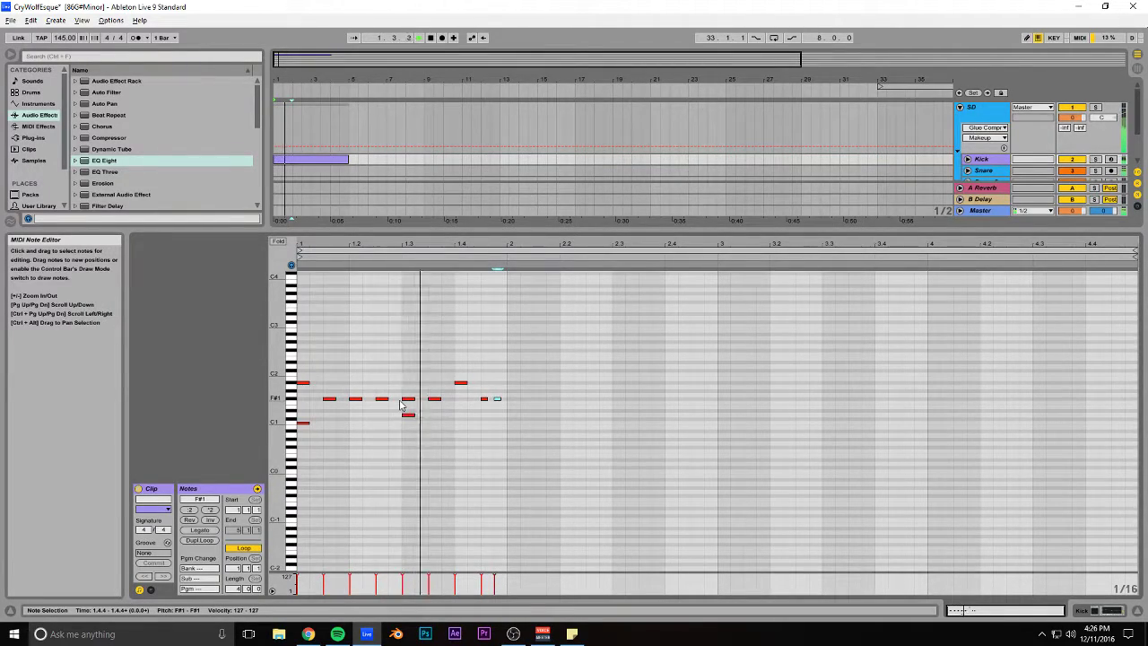
Step: Duplicate bar 1's notes into bar 2 and move the copied C1 kick to 2.1.4
drag(506, 372, 298, 437)
key(ctrl+d)
mouse_move(528, 423)
mouse_down()
mouse_move(505, 426)
mouse_move(550, 423)
mouse_up()
key(space)
click(464, 425)
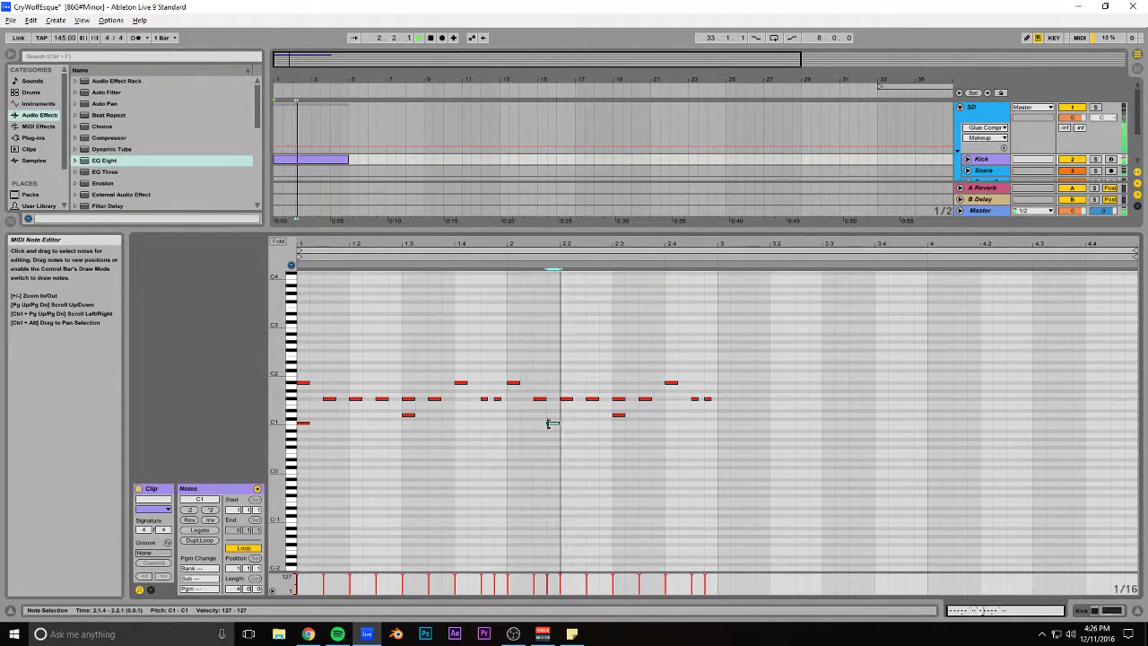
Step: Delete the last short F#1 hat note of bar 1 and of bar 2, at 1.4.4 and 2.4.4
click(485, 399)
click(499, 400)
key(Delete)
Step: Set the project tempo to 130 BPM and play the pattern
key(space)
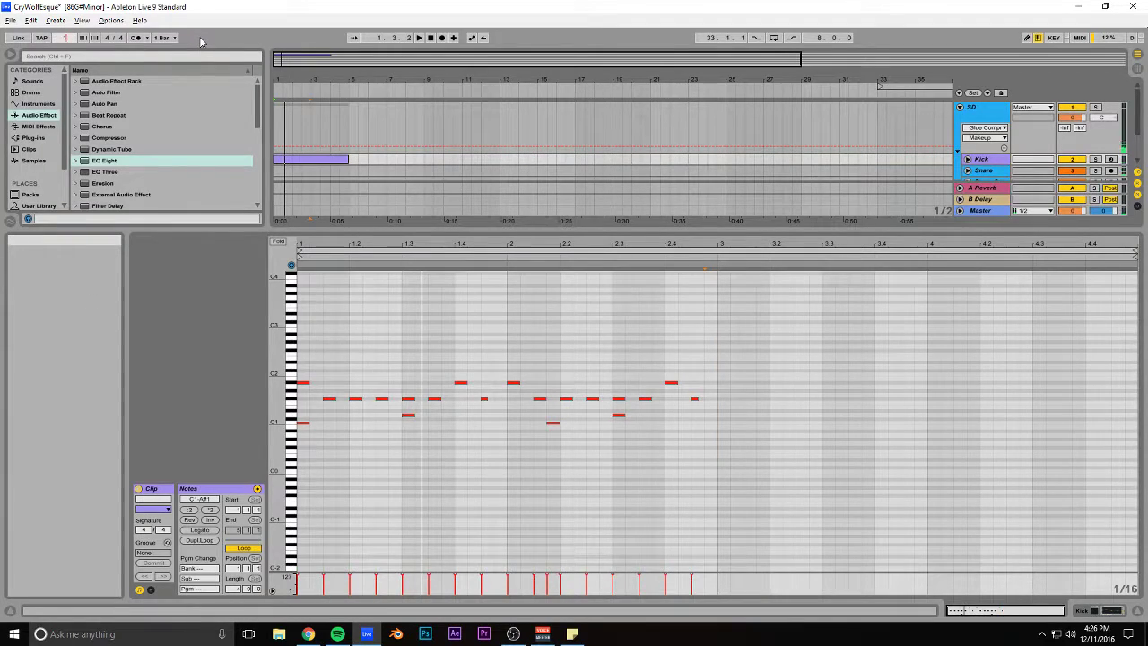
key(Return)
key(space)
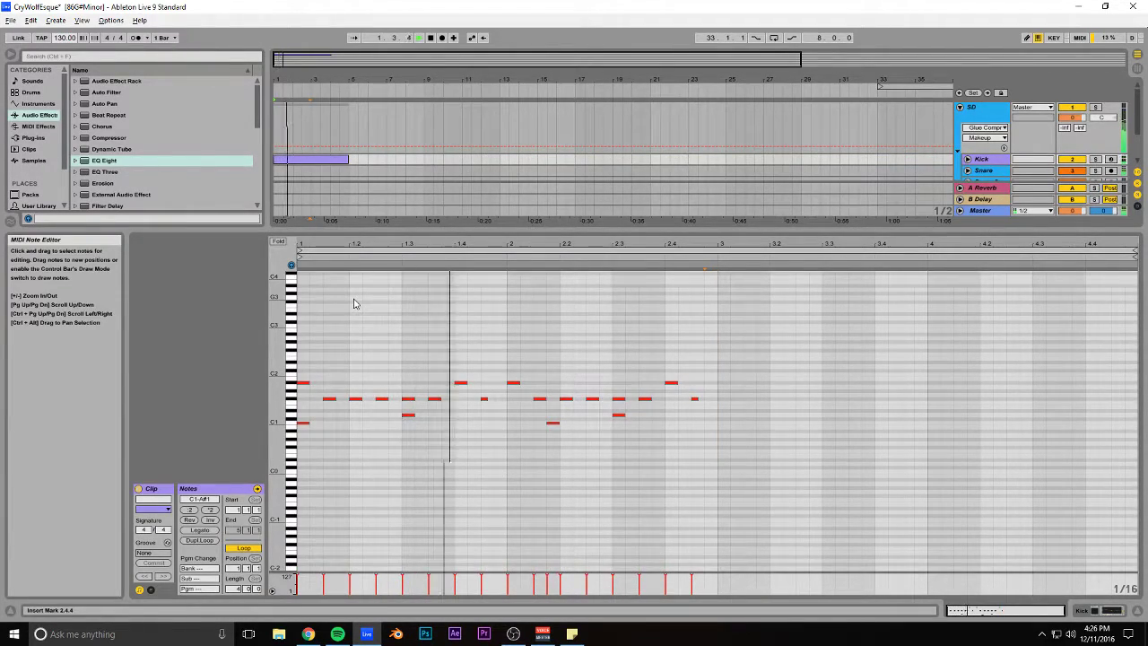
Step: Lower the A#1 note at 1.4.1 to F#1, add a C1 kick at 1.4.3 and play the result
drag(461, 383, 466, 396)
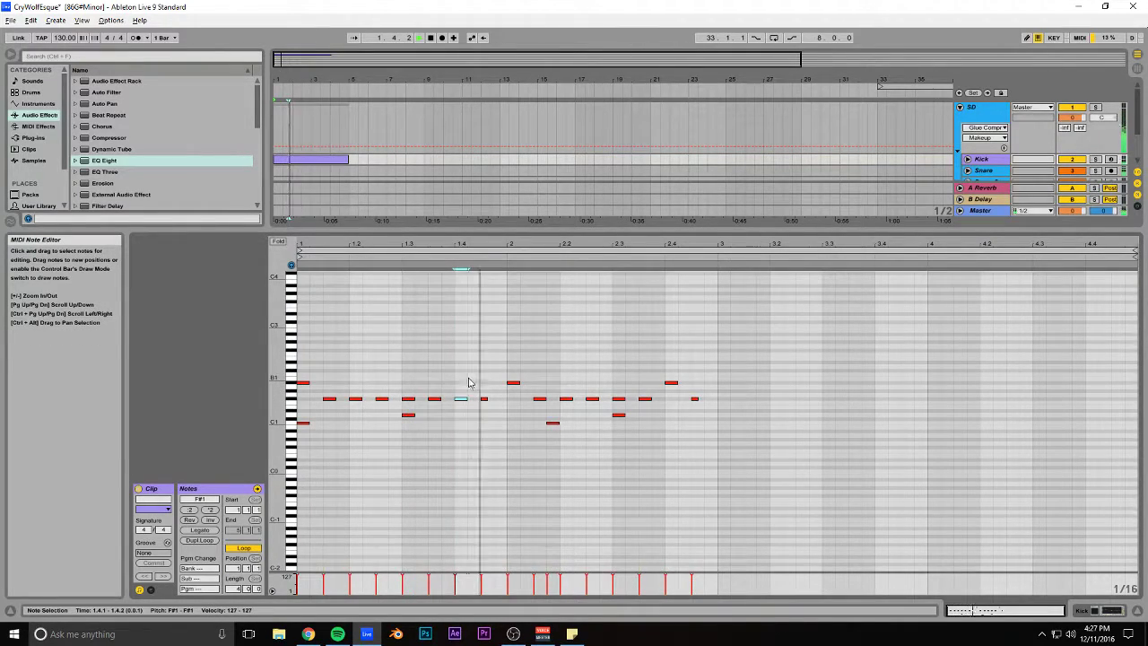
double_click(484, 423)
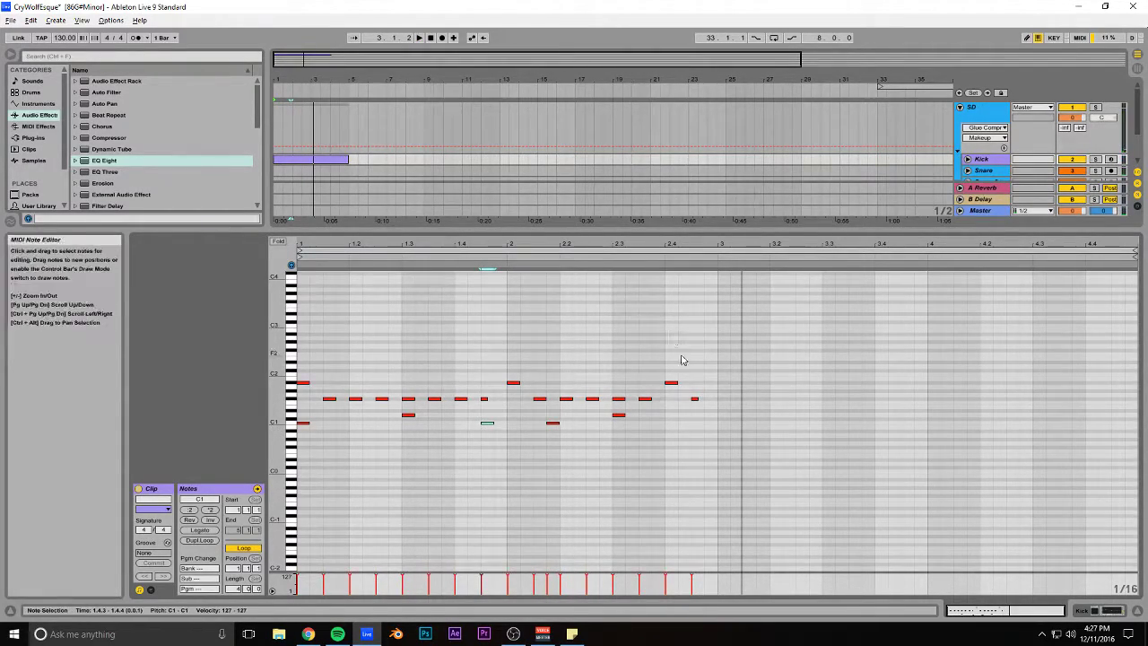
key(space)
Step: Duplicate the two-bar drum pattern into bars 3 and 4
drag(714, 358, 411, 449)
key(ctrl+d)
drag(739, 426, 726, 429)
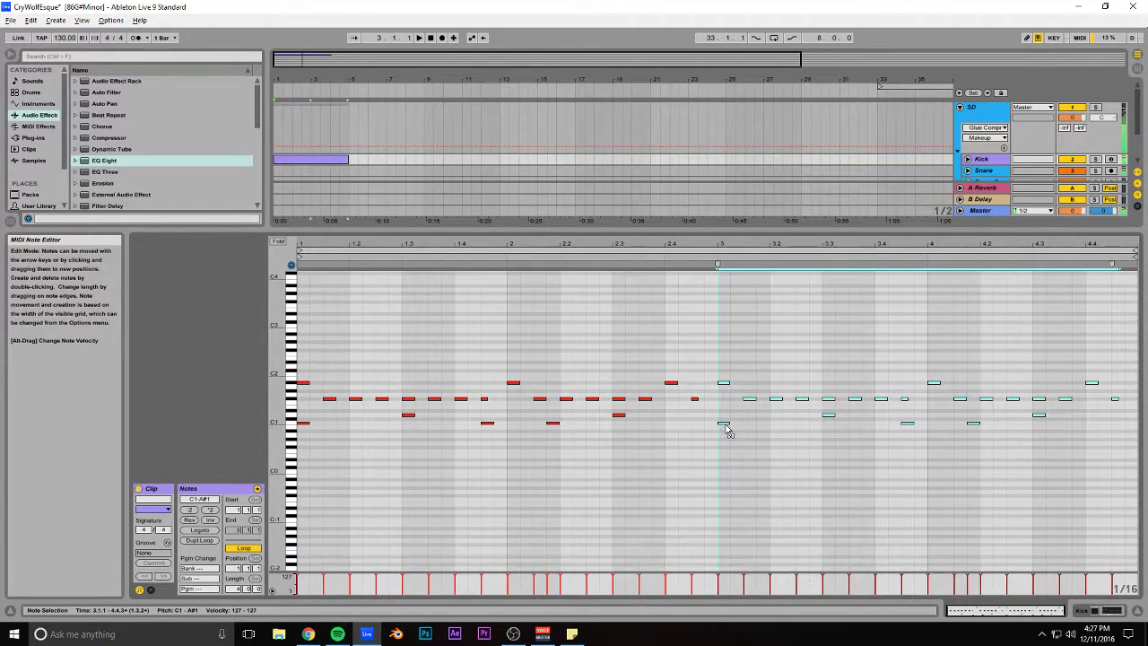
Step: Add a C1 kick at 2.4.3 and a B0 kick at 2.4.4, then play the clip and shrink the note editor
click(729, 413)
click(709, 428)
key(space)
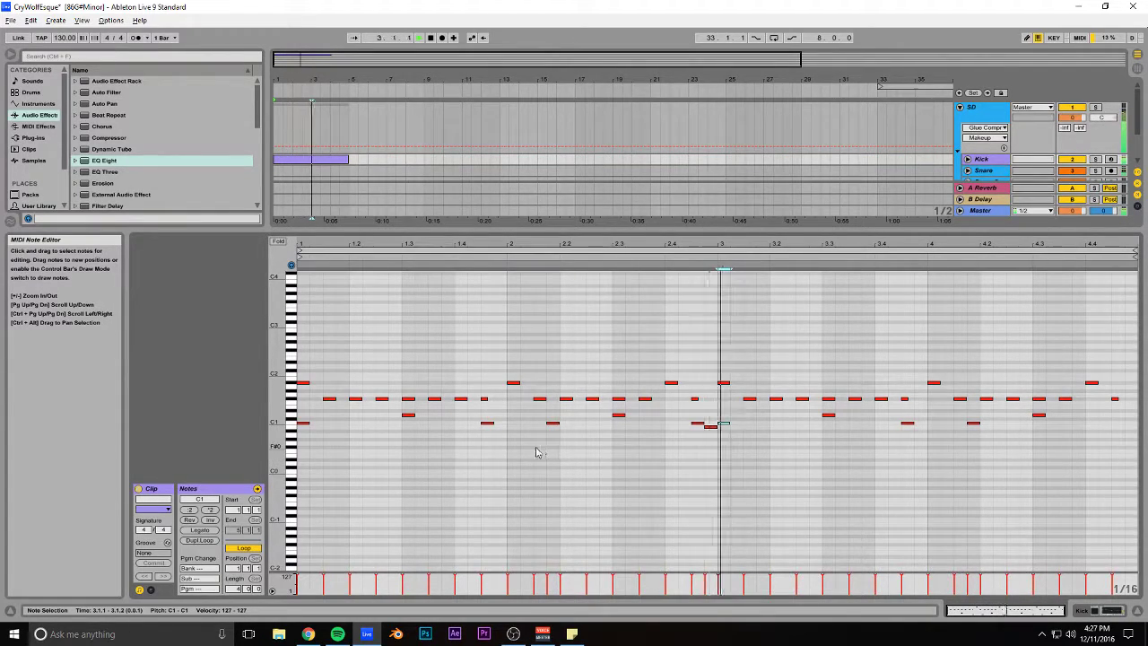
drag(871, 231, 877, 383)
key(space)
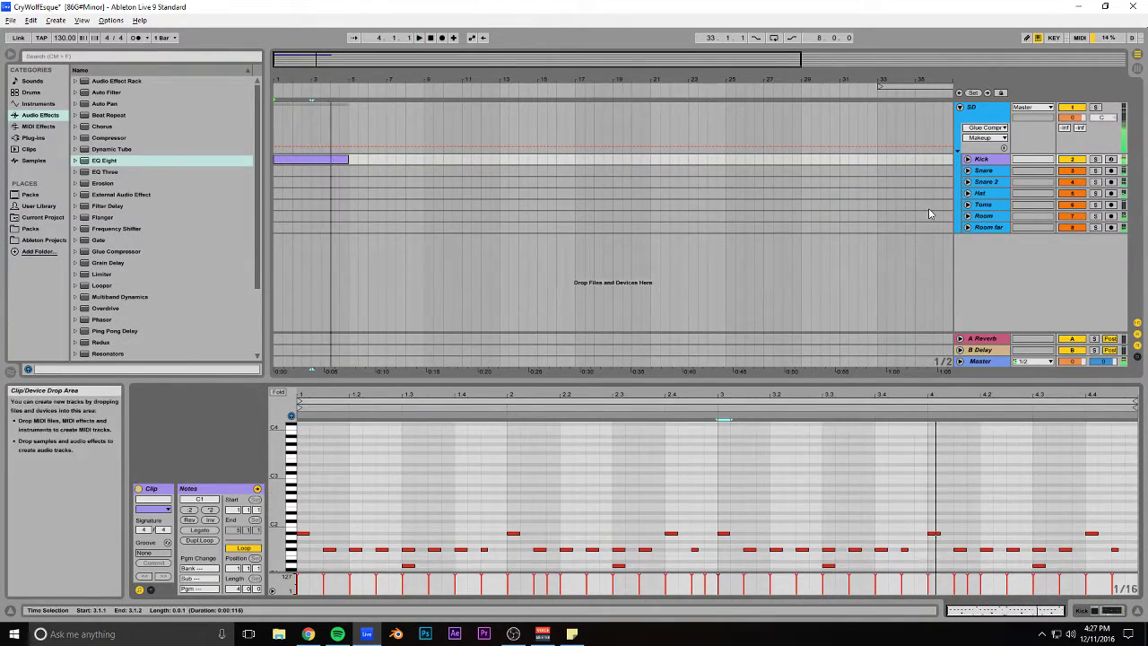
click(968, 194)
key(space)
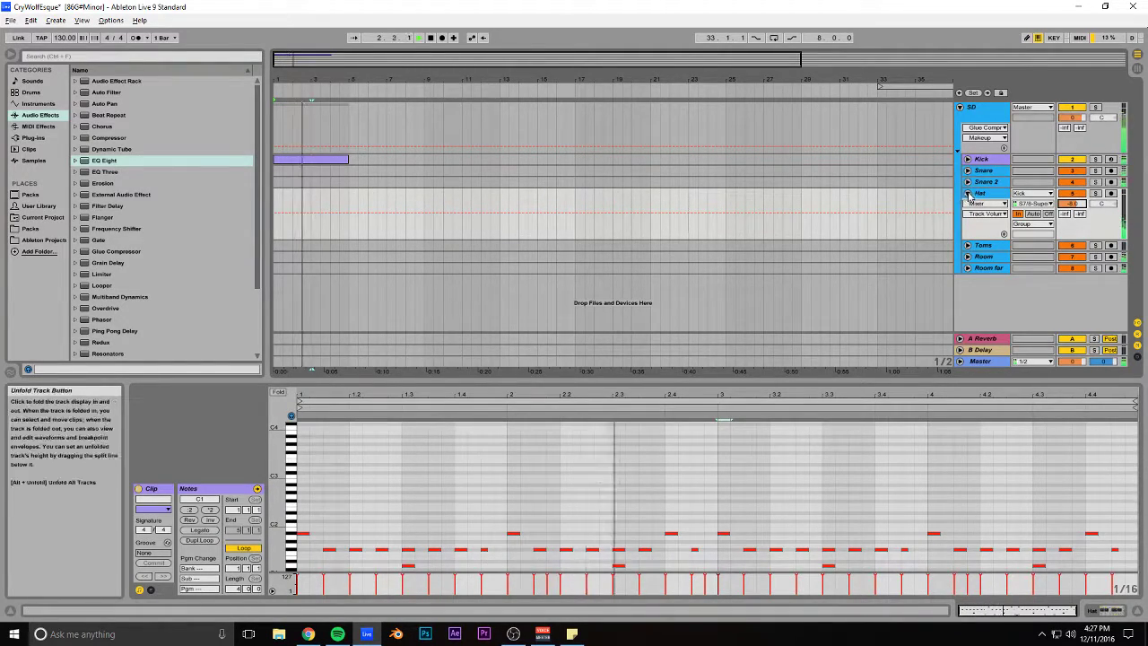
click(968, 194)
Step: Open the Kick track's Superior Drummer plugin window and move it clear of the arrangement timeline
click(984, 160)
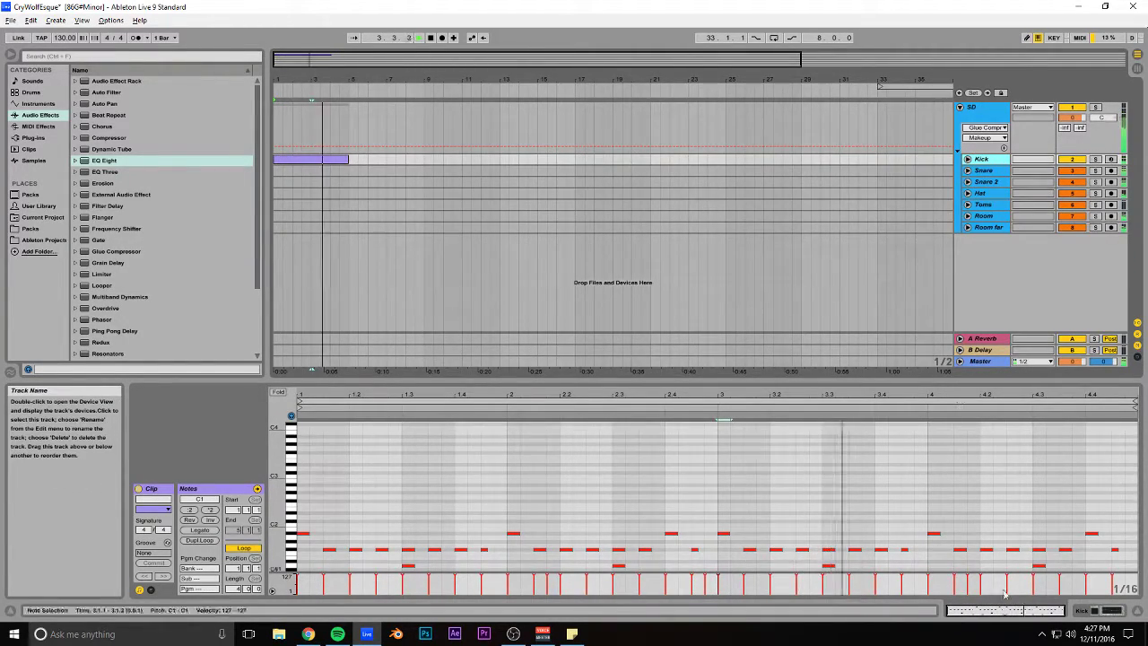
click(1095, 611)
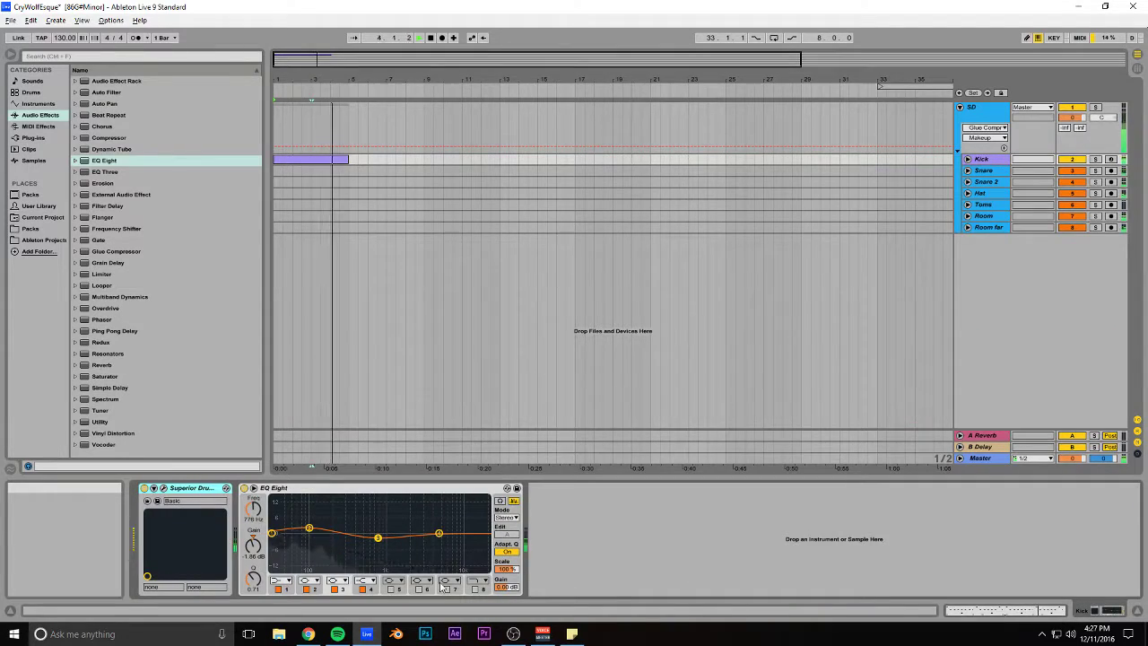
click(163, 488)
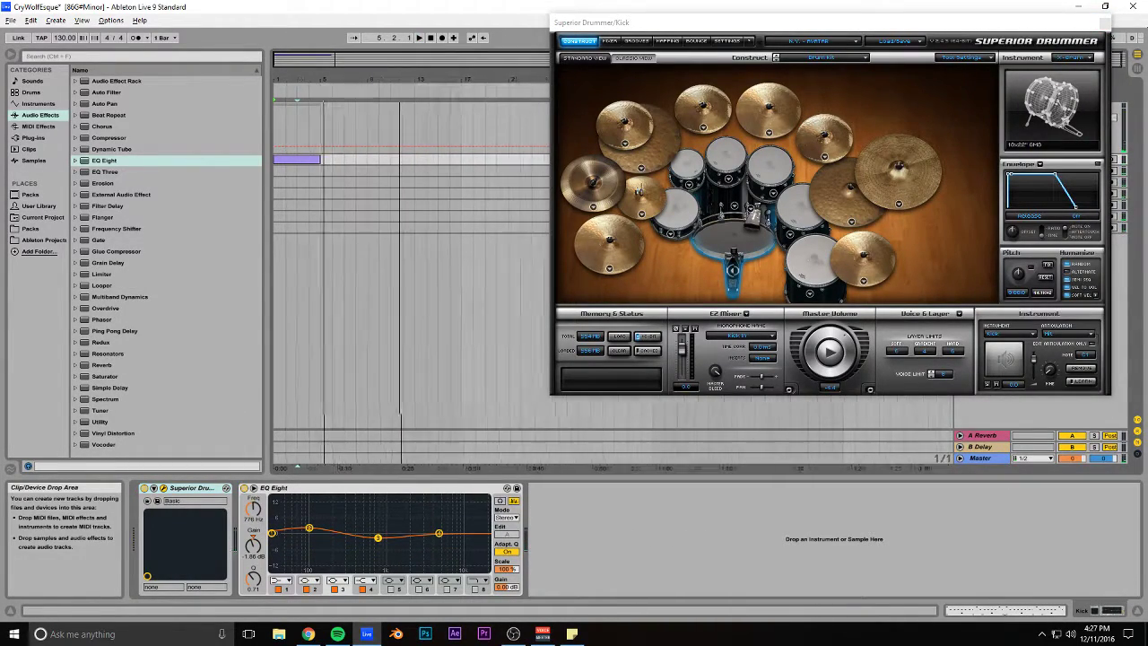
drag(730, 16, 397, 235)
Step: Set the arrangement loop to start at bar 1 with a length of four bars and enable looping
drag(665, 87, 269, 97)
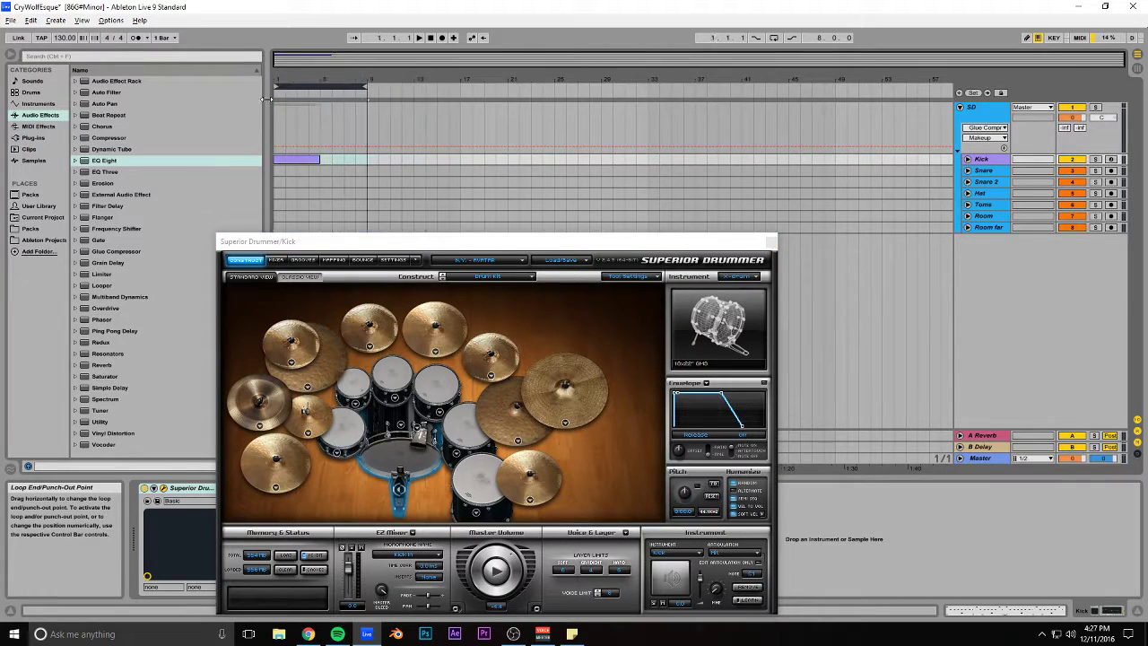
drag(367, 88, 312, 88)
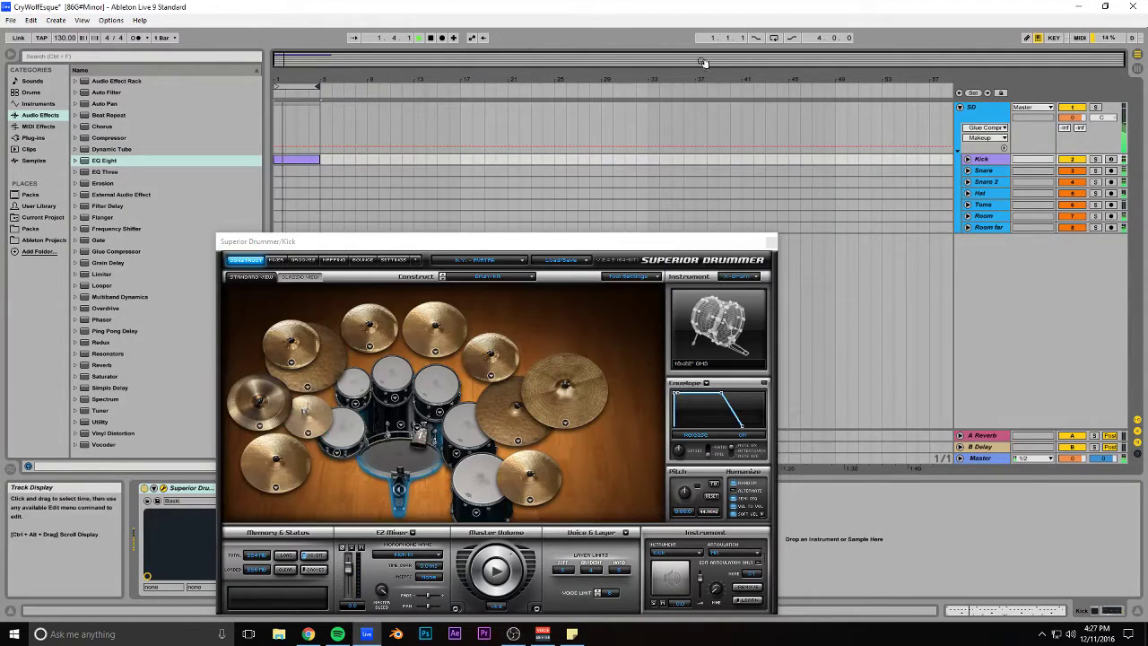
click(773, 38)
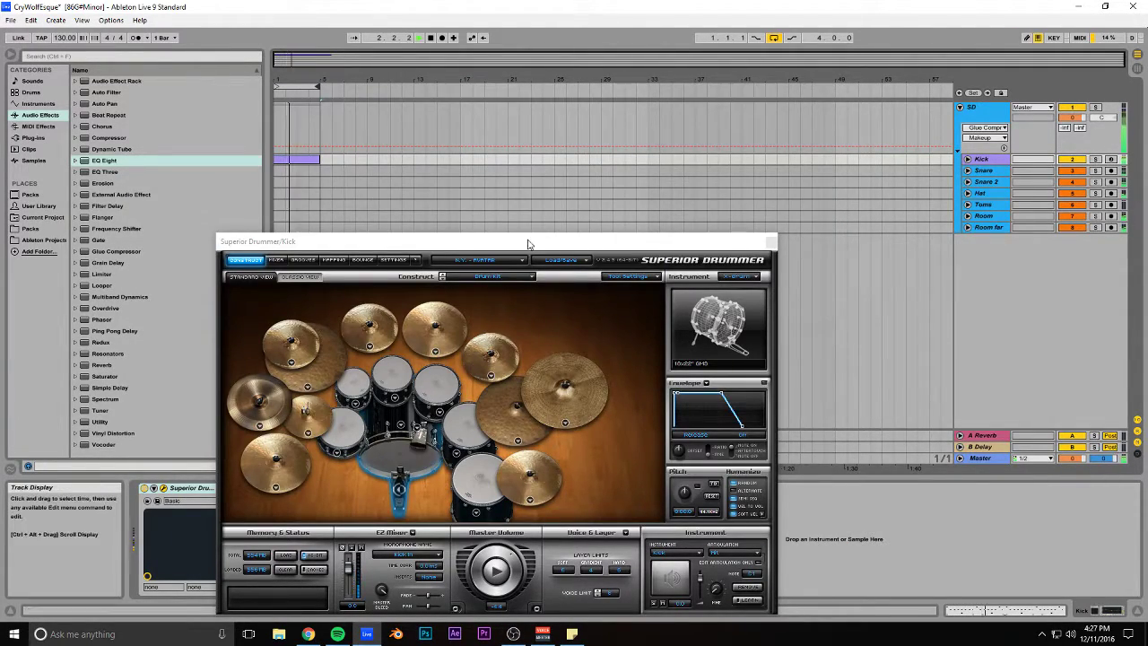
Step: Try an alternative snare from Superior Drummer's snare preview list
drag(526, 242, 605, 148)
click(421, 359)
click(438, 391)
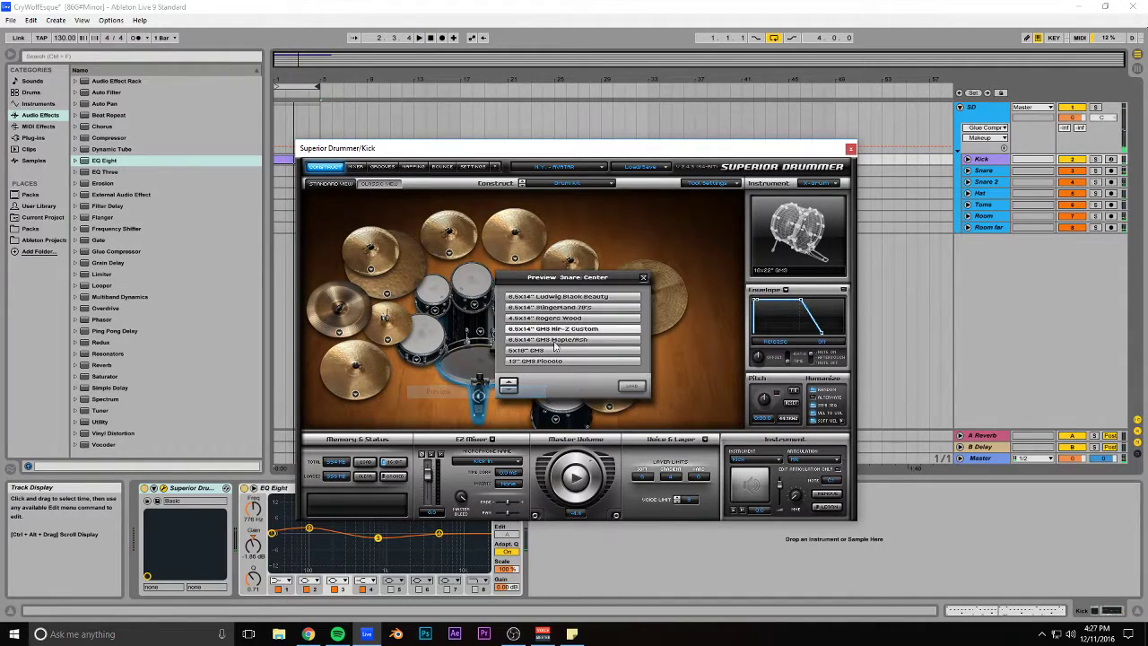
click(621, 385)
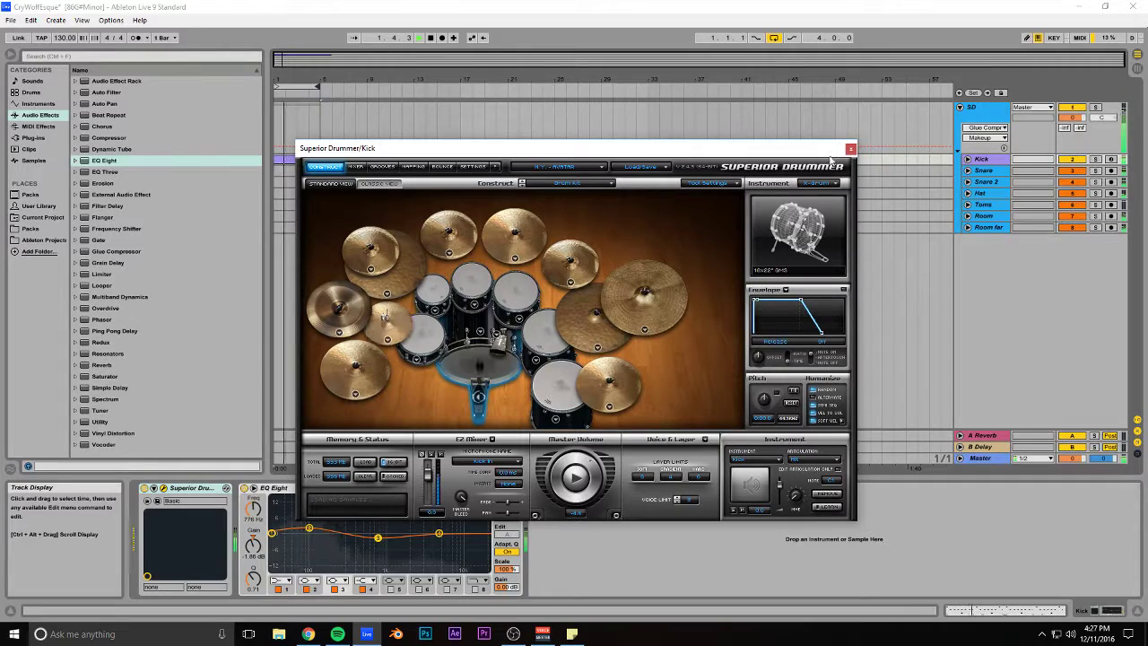
Step: Load the 6.5x14" GMS Maple/Ash snare in Superior Drummer and close the plugin window
click(437, 378)
click(438, 391)
click(558, 341)
click(631, 385)
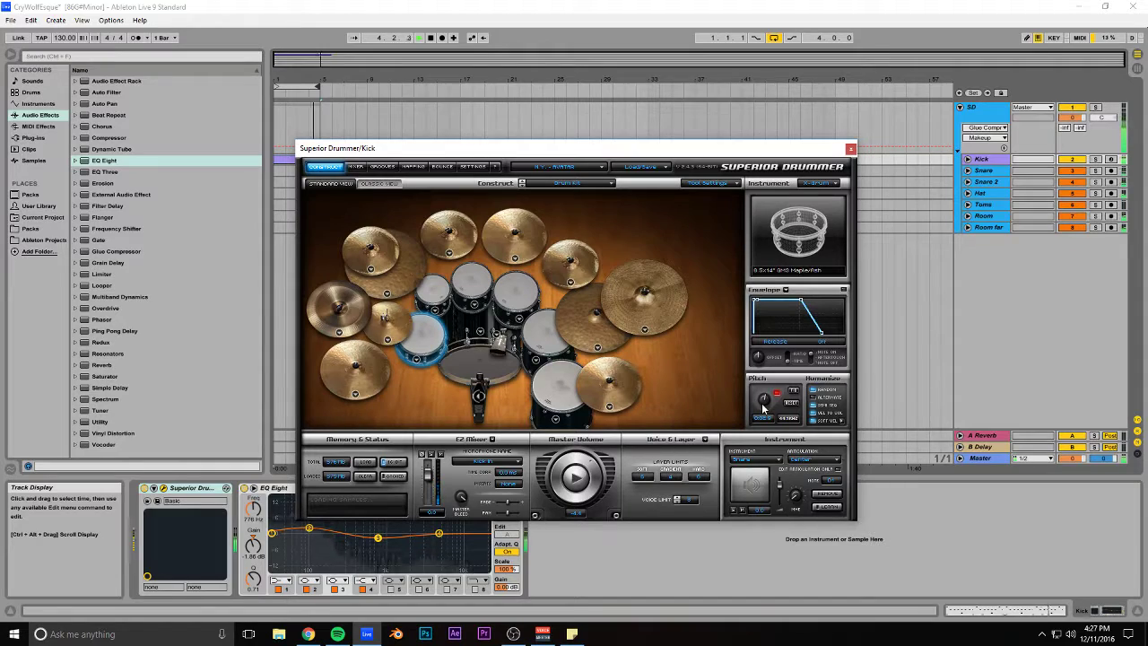
click(850, 150)
Step: Insert Multiband Dynamics before the Snare track's Reverb, with input gains of 1.50 dB on the high band and 2.60 dB on the mid
drag(375, 79, 671, 251)
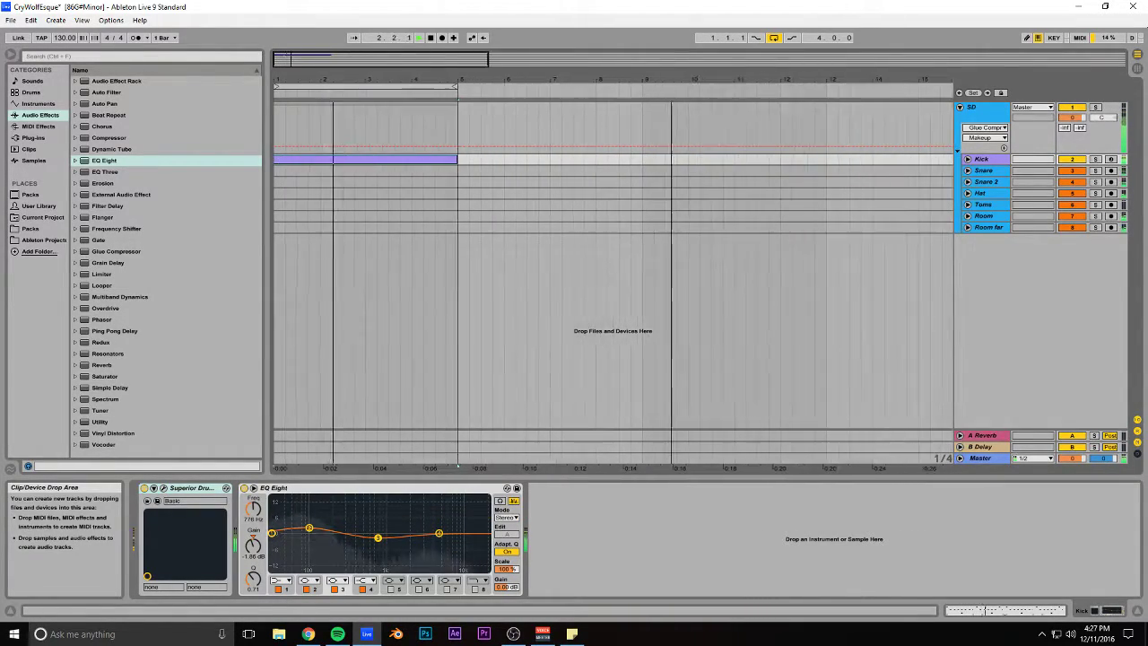
key(space)
click(968, 171)
click(990, 171)
key(space)
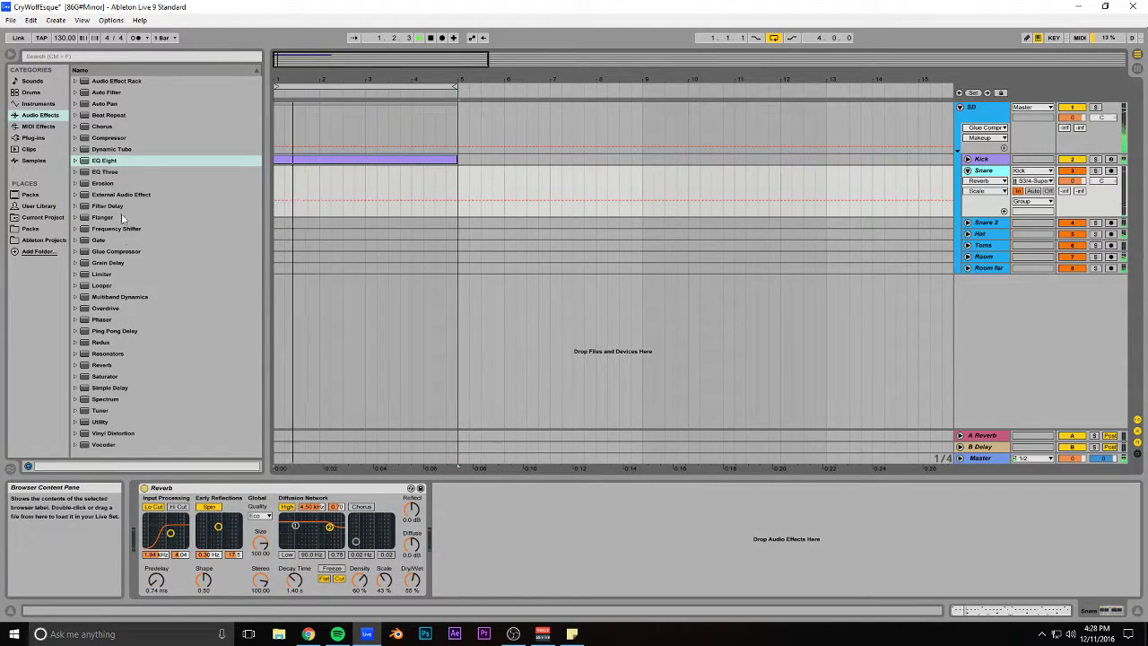
double_click(119, 297)
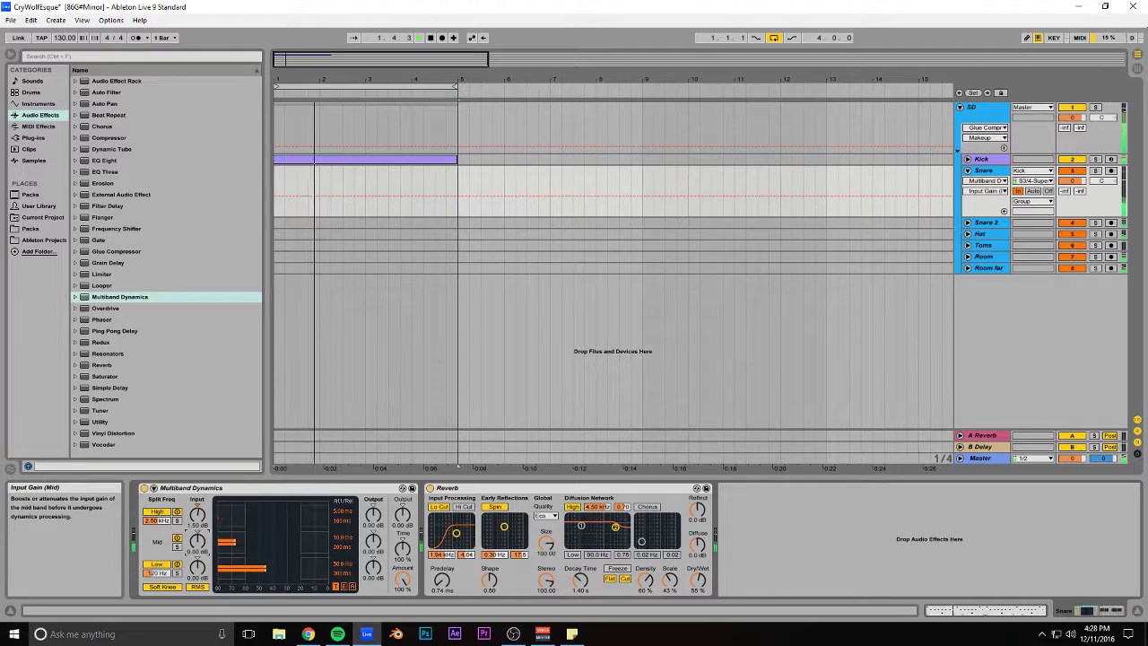
Step: Insert EQ Eight before the Snare's Reverb, with a low cut near 231 Hz and a 3.10 dB cut on band 3 near 806 Hz
double_click(111, 162)
drag(793, 487, 439, 478)
click(466, 511)
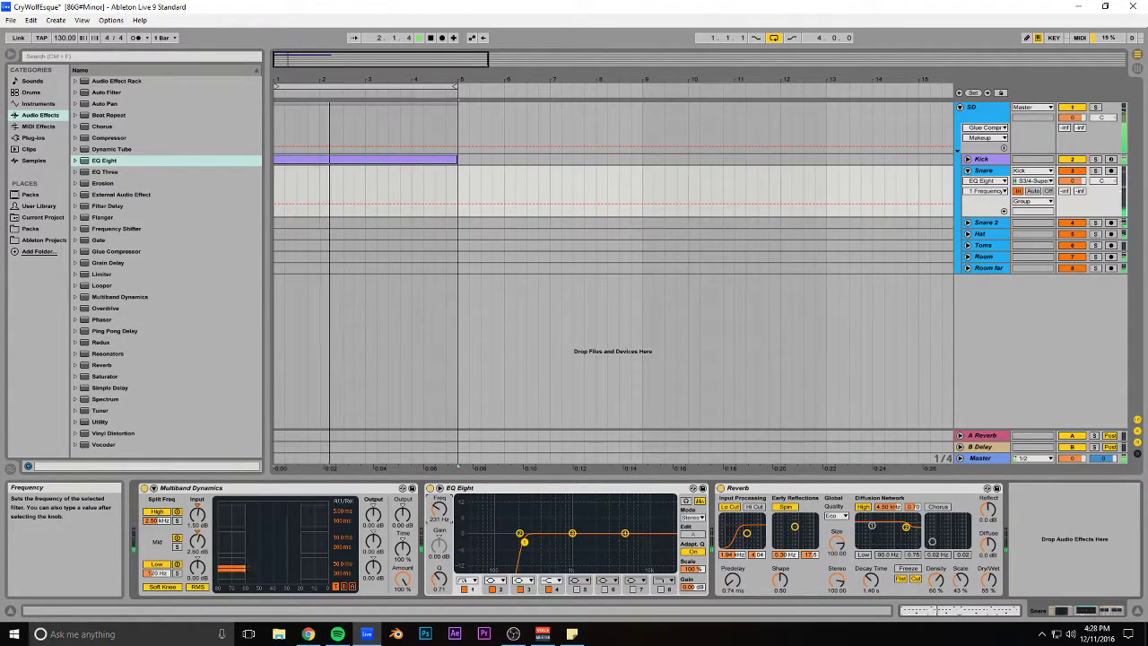
mouse_move(572, 534)
mouse_down()
mouse_move(550, 539)
mouse_move(525, 522)
mouse_move(565, 542)
mouse_up()
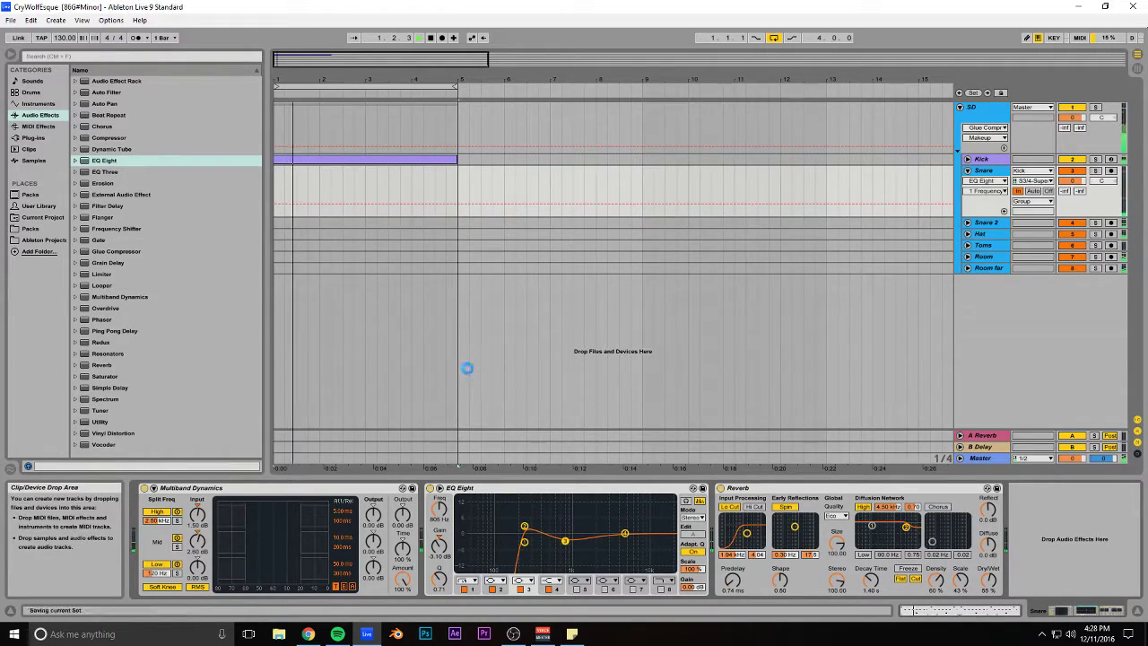
Step: Add quieter D1 snare notes at 1.1.3, 1.2.1, 1.2.2 and 1.2.3 in the Kick clip, with velocities from 38 to 75
double_click(376, 160)
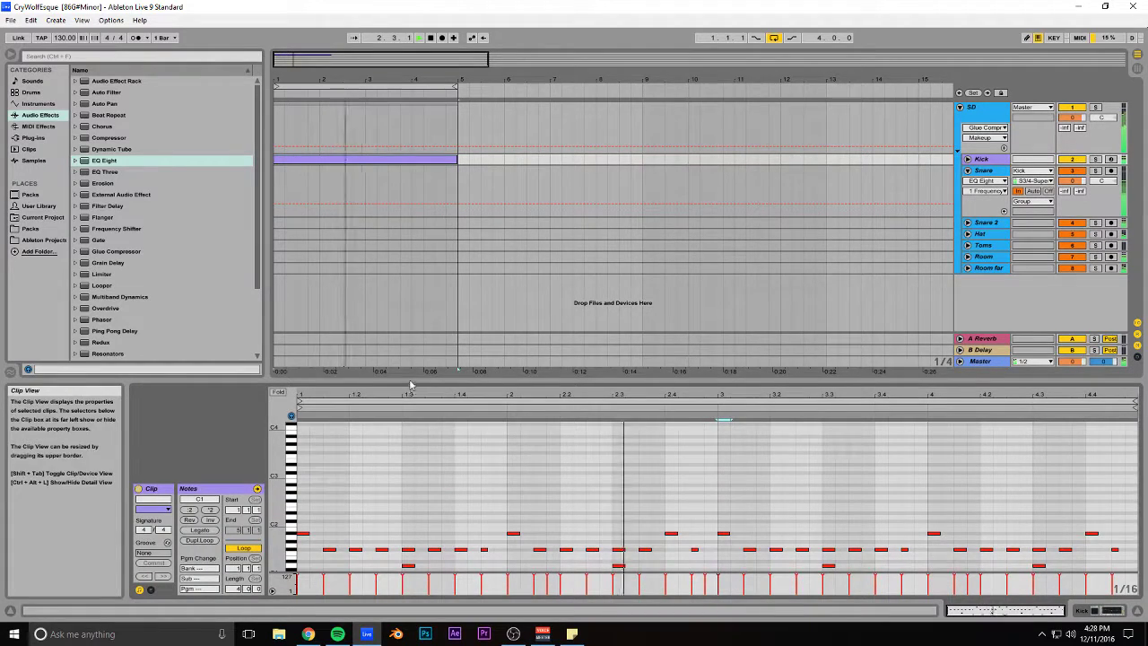
drag(410, 386, 408, 244)
click(409, 427)
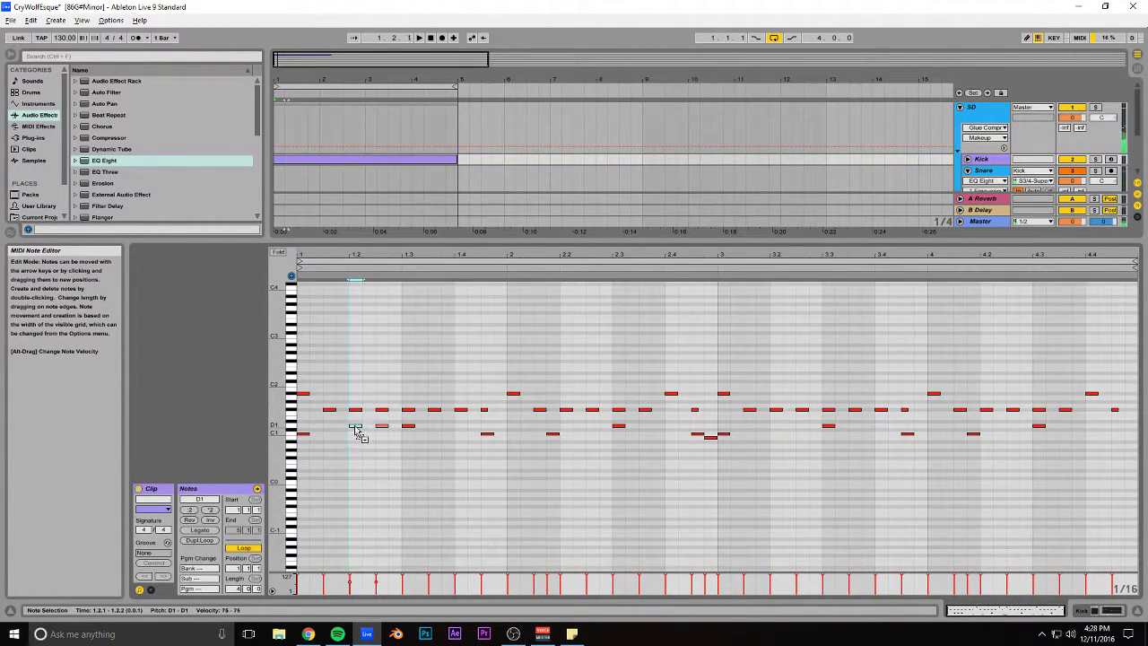
key(space)
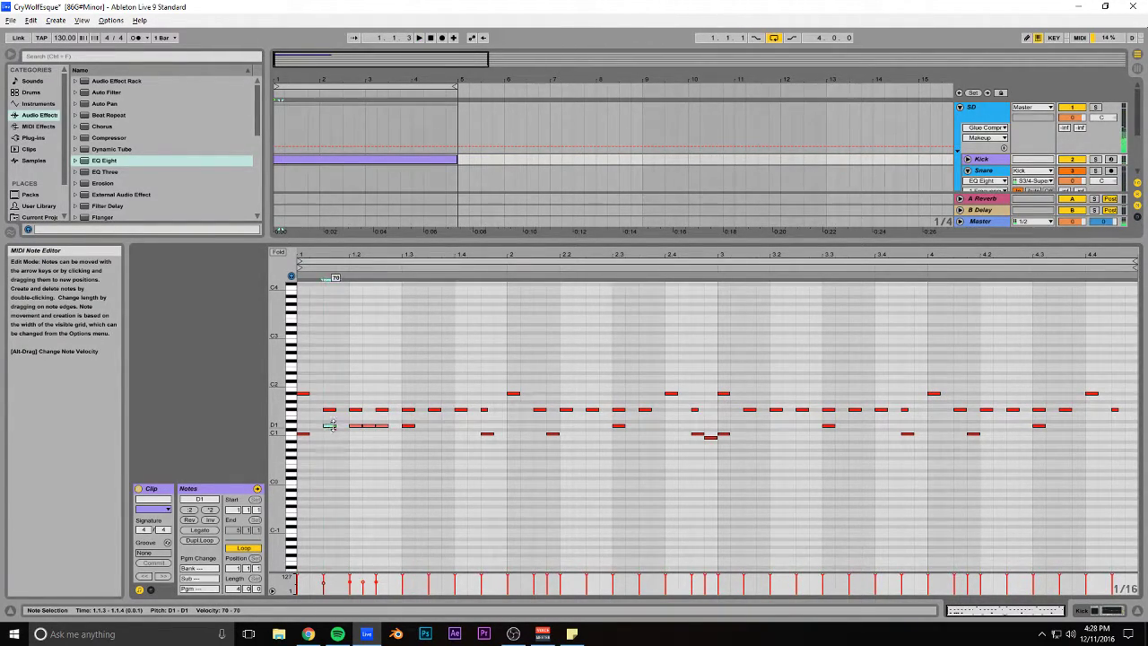
key(space)
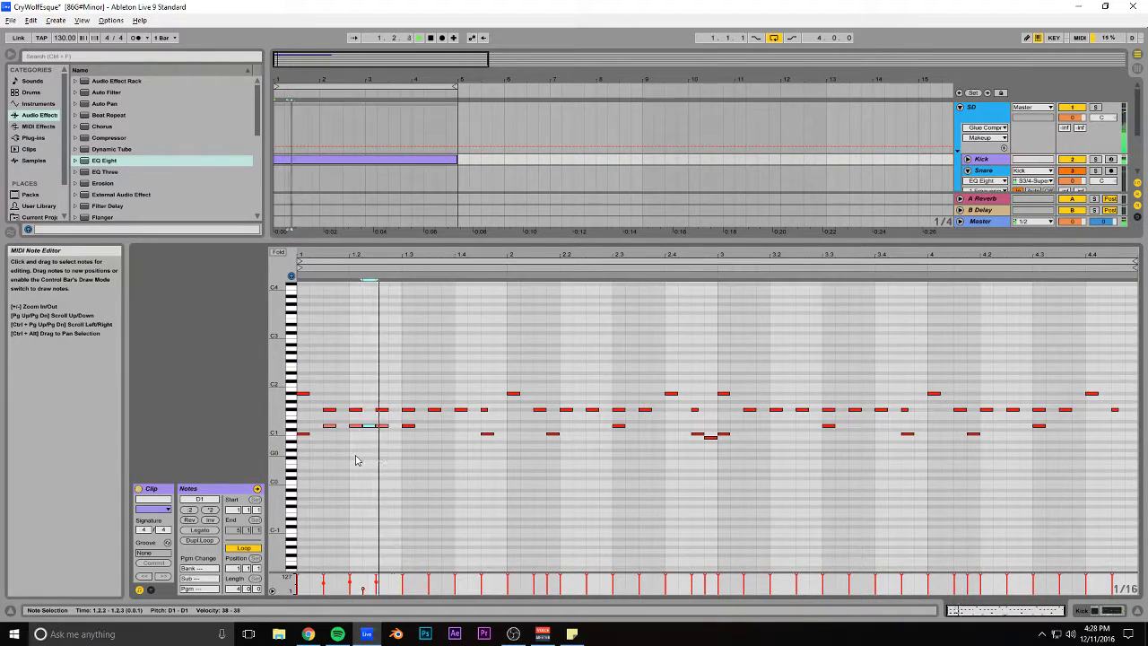
Step: Copy the four quiet D1 snare notes to 1.3.3, 1.4.1, 1.4.2 and 1.4.3 and play the clip
click(405, 426)
key(space)
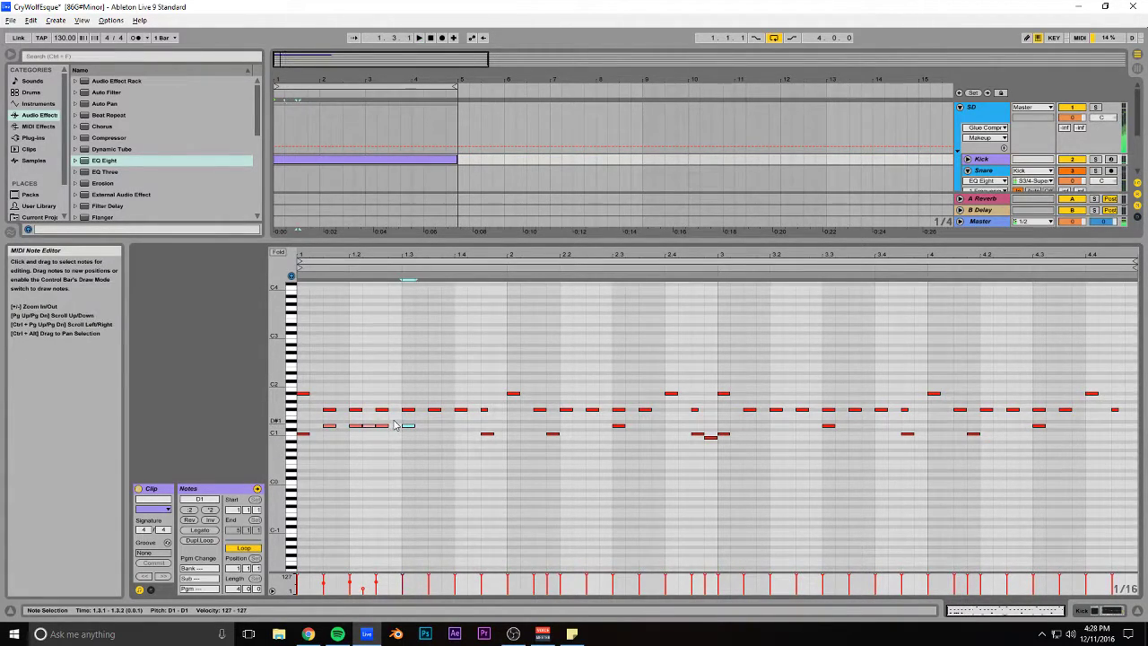
drag(328, 431, 434, 433)
key(space)
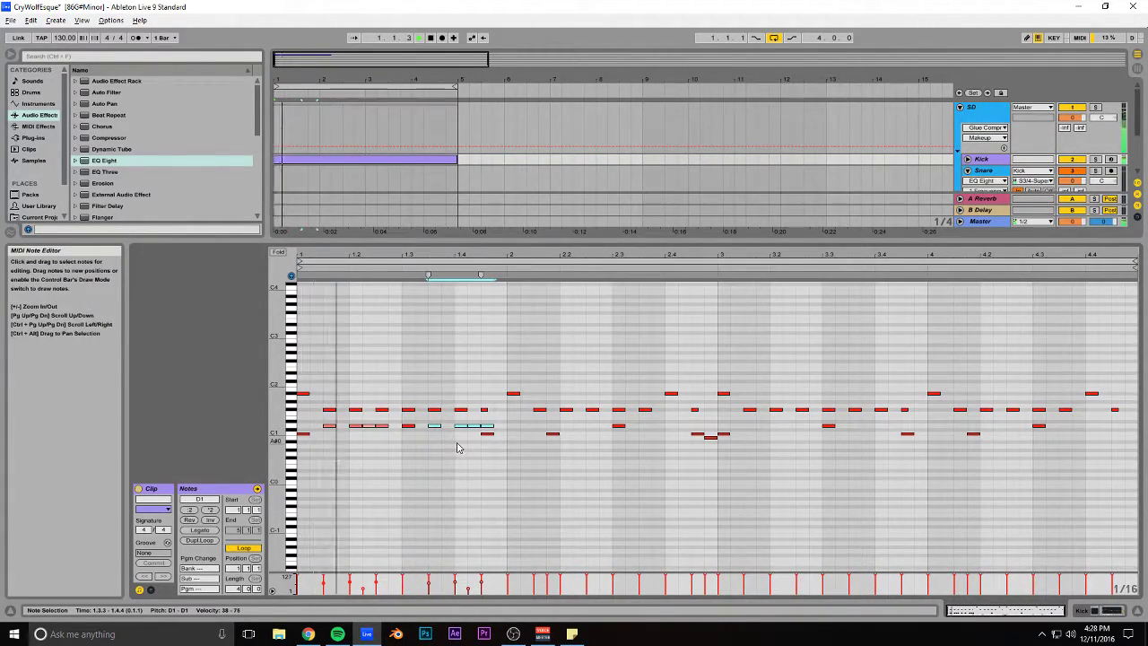
Step: Add a D1 snare note at 1.4.4 with velocity 93 and set the D1 note at 1.2.2 to velocity 67
key(space)
double_click(499, 426)
key(space)
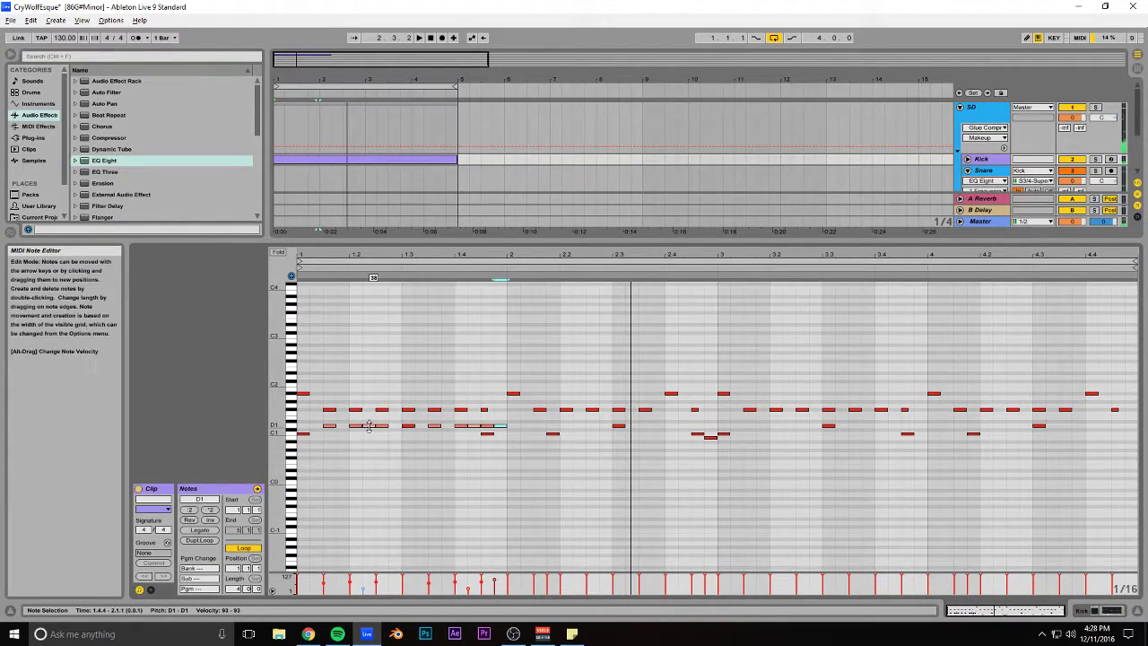
key(space)
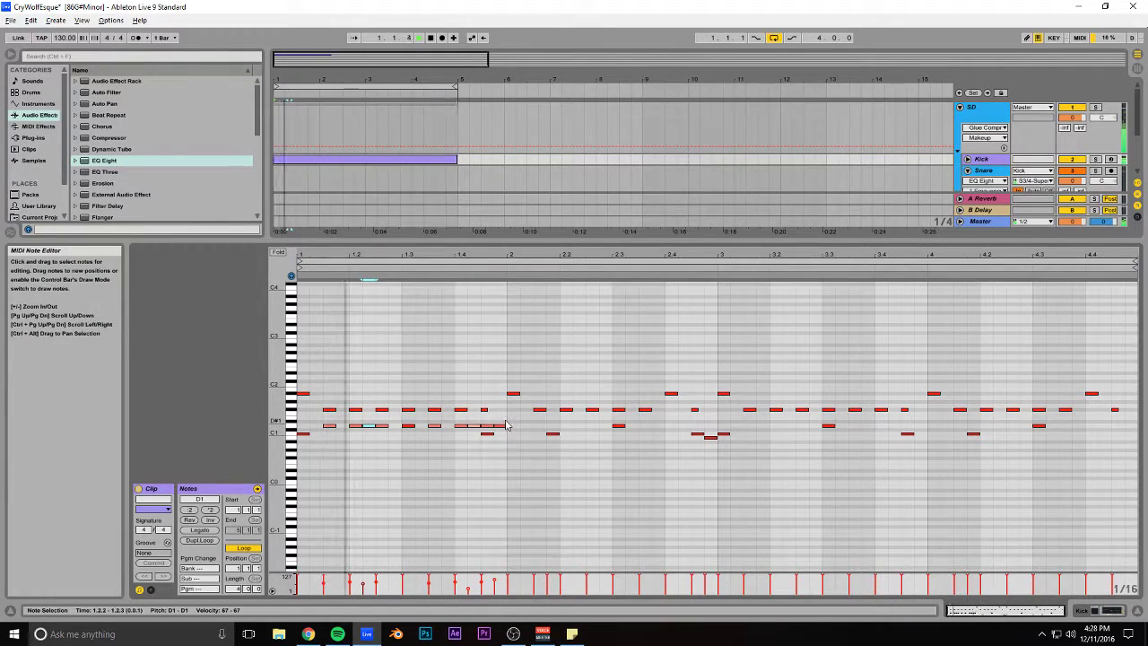
Step: Try to duplicate bar 1's quiet D1 snare notes into bar 2 and shift them to start at 2.1.3, and undo it
drag(392, 427, 426, 433)
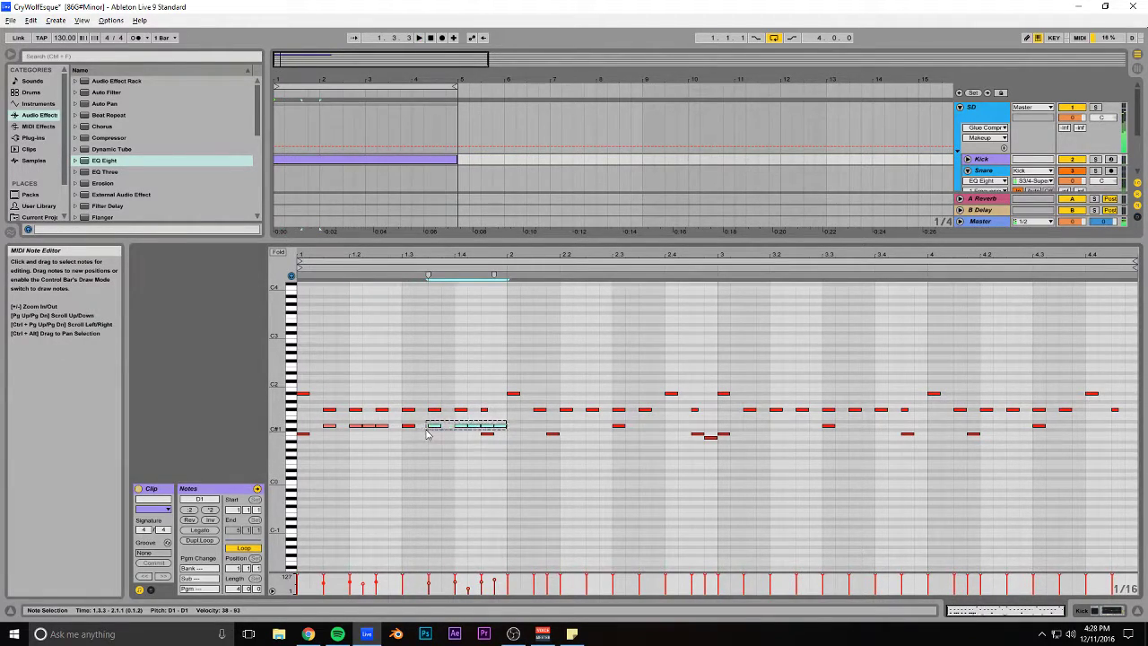
key(ctrl+d)
key(space)
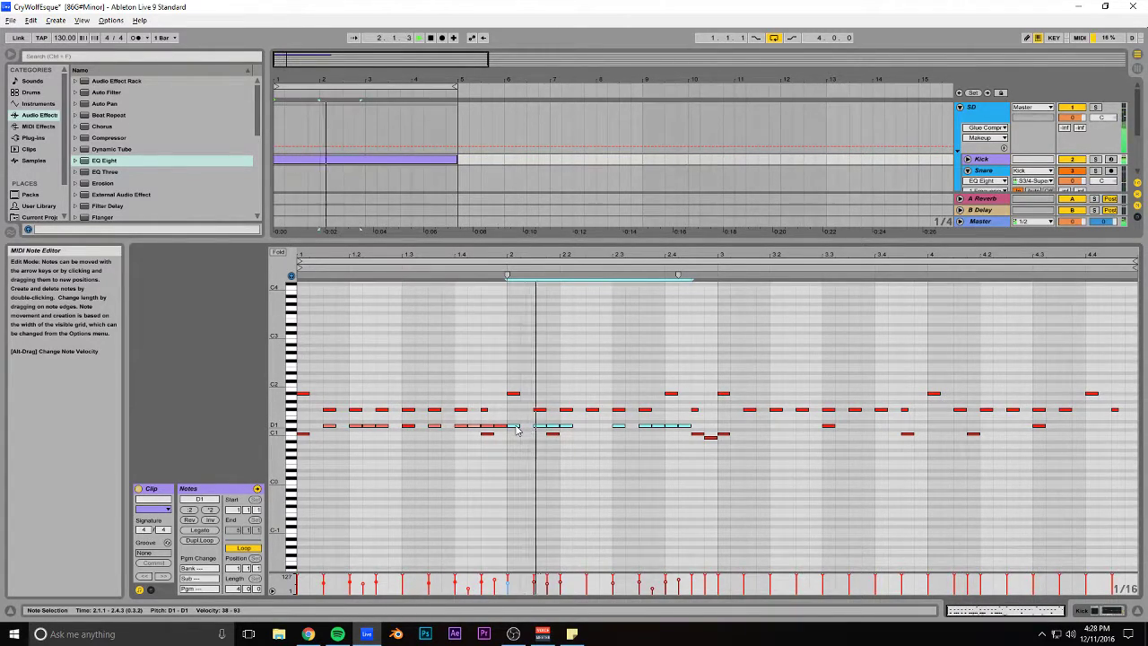
key(space)
drag(516, 430, 543, 433)
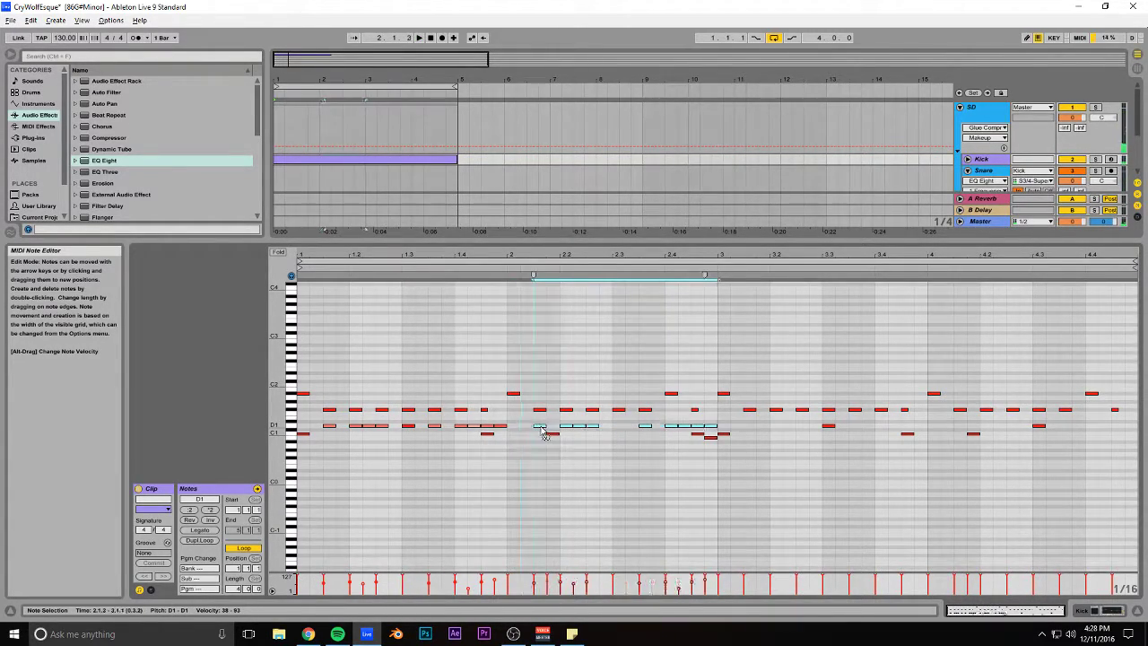
key(ctrl+z)
key(ctrl+z)
Step: Copy the quiet D1 snare notes of bar 1 into bar 2 from 2.1.3, keeping the snare hit at 2.3.1, and play the clip
drag(462, 429, 674, 437)
key(space)
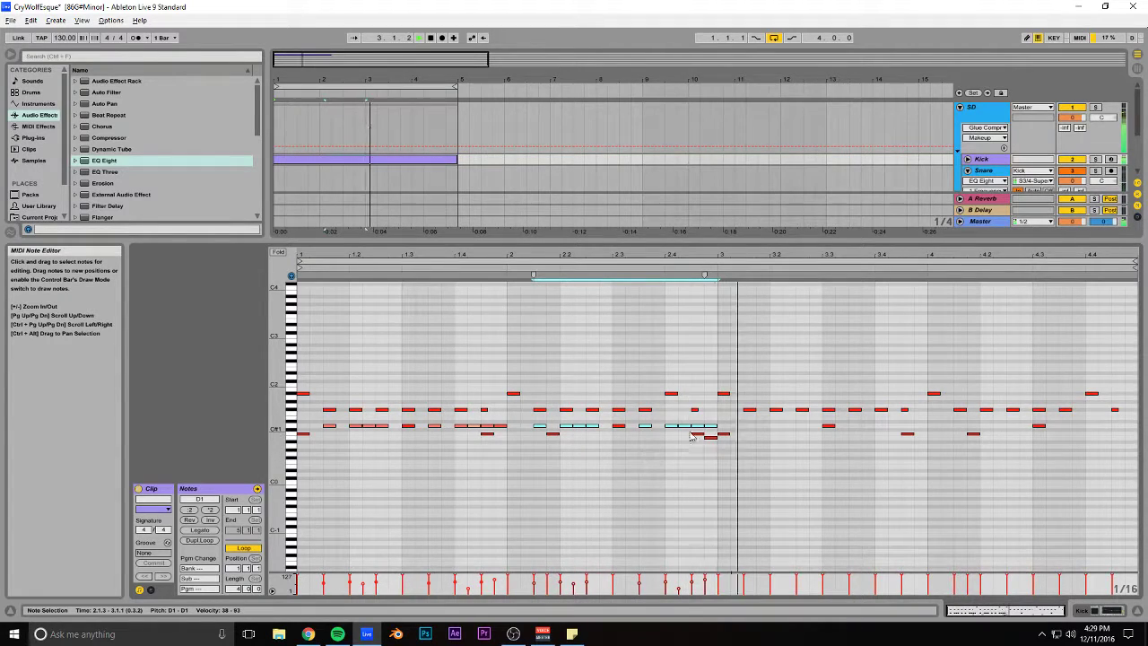
key(space)
Step: Duplicate the D1 snare notes of bars 1 and 2 into bars 3 and 4, starting at 3.1.1, and play the clip
drag(717, 425, 341, 429)
key(ctrl+d)
drag(736, 426, 723, 426)
key(space)
click(568, 487)
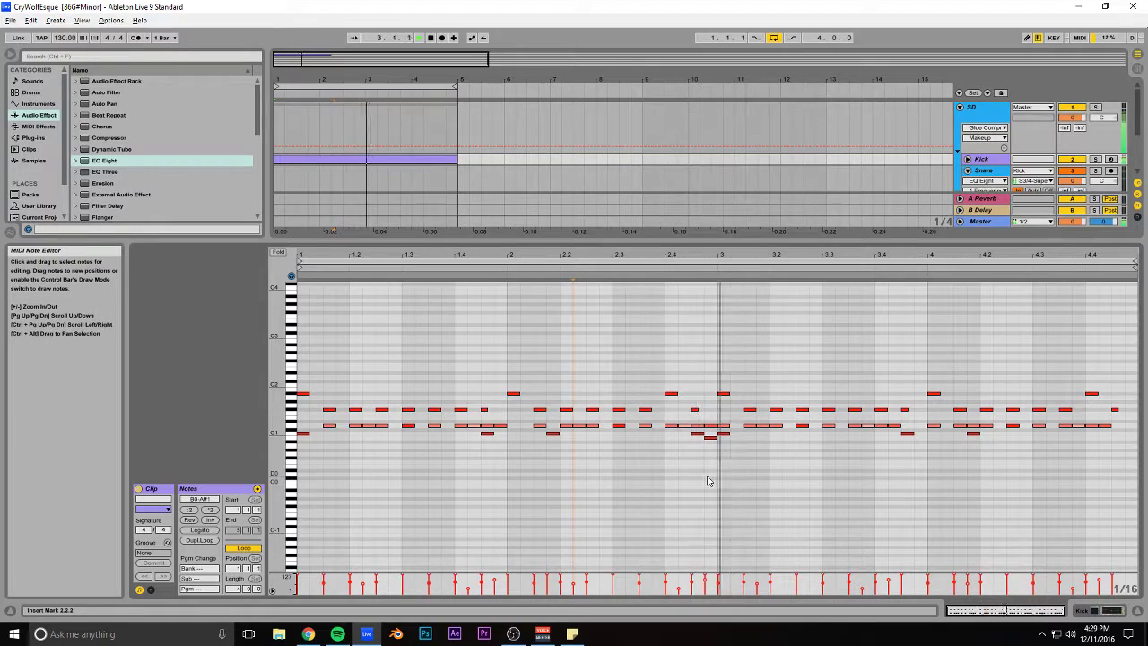
Step: Shift the D1 snare notes in bars 3 and 4 later so they start at 3.1.3, and play the clip
drag(724, 419, 1098, 426)
drag(935, 429, 966, 432)
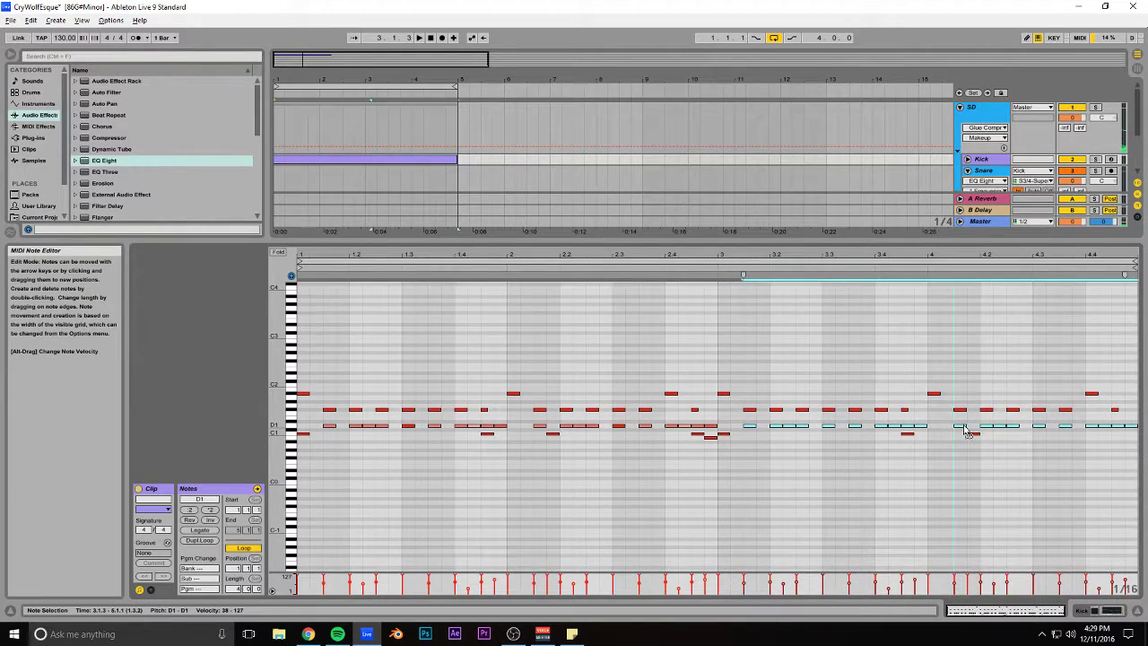
key(space)
click(954, 453)
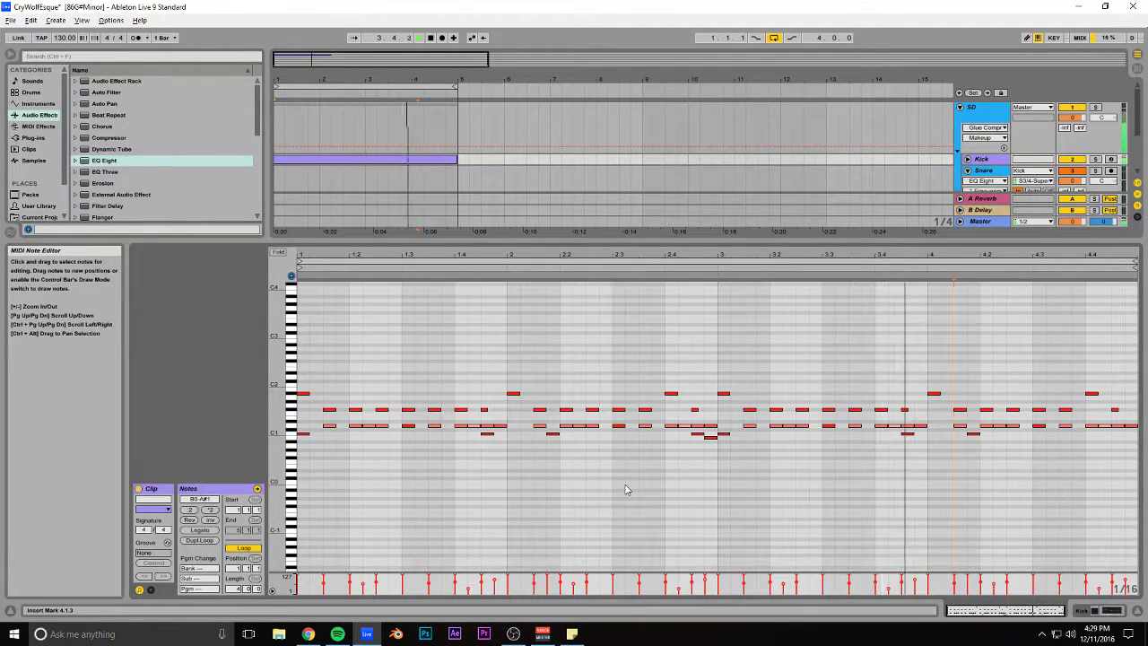
Step: Add D1 snare notes at 4.1.1 and 4.1.2, set the 4.1.2 note's velocity to 82, play the clip and save the set
click(907, 427)
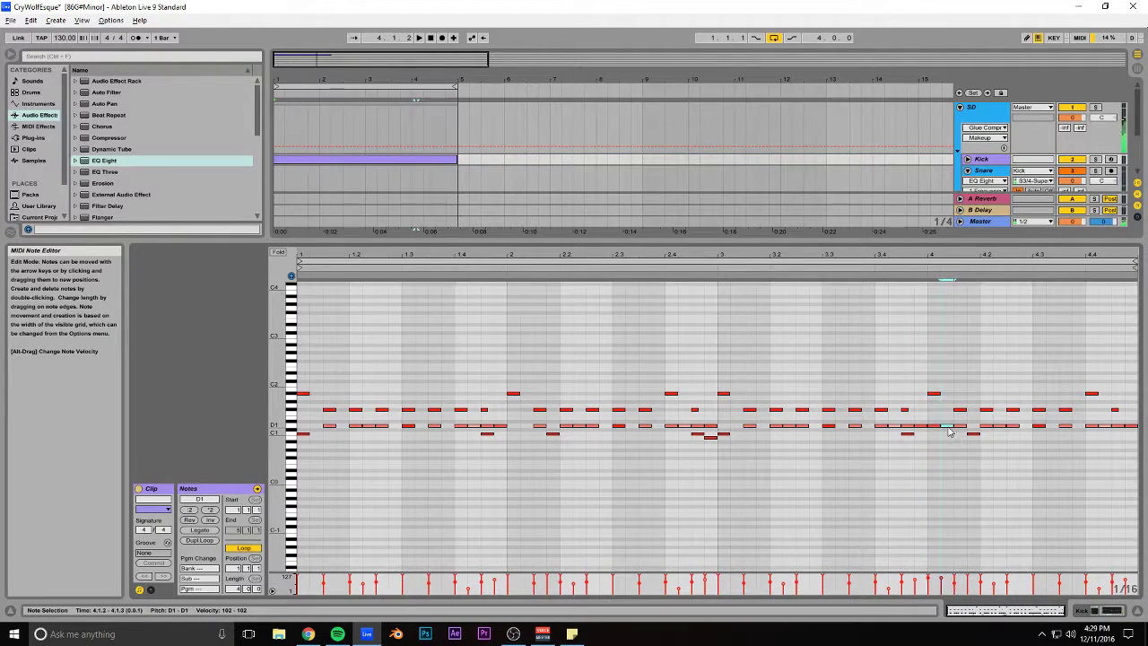
drag(947, 426, 947, 427)
key(space)
key(ctrl+s)
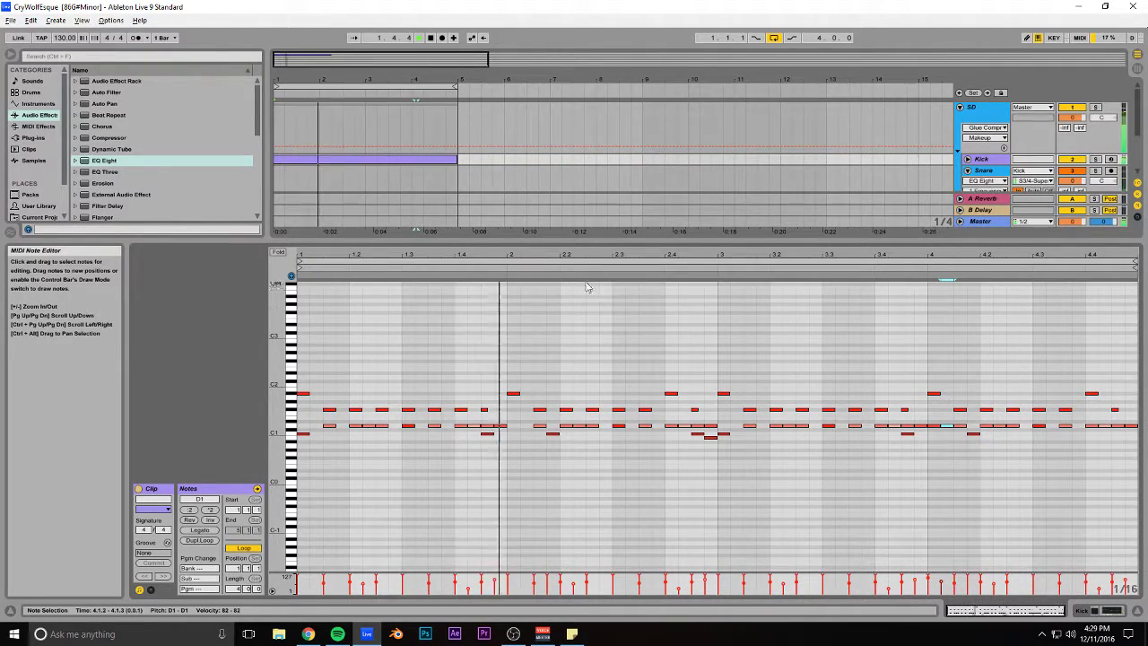
Step: Change the hi-hat in the Kick track's Superior Drummer to the 13" Sabian HHX Evolution and close the plug-in window
click(1092, 611)
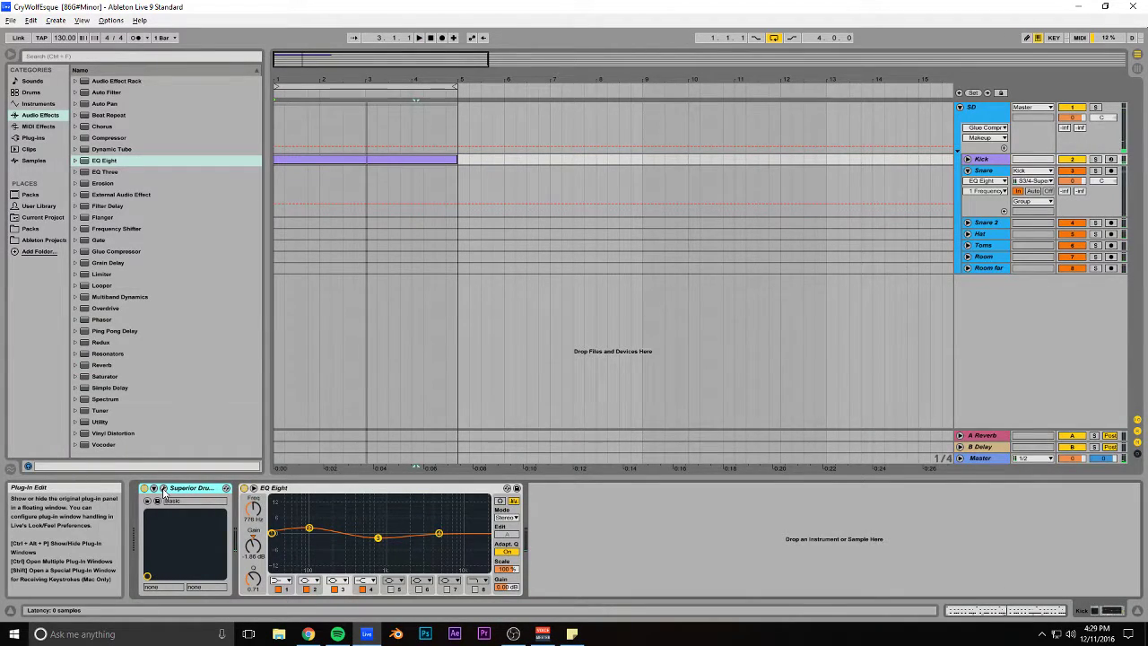
click(164, 489)
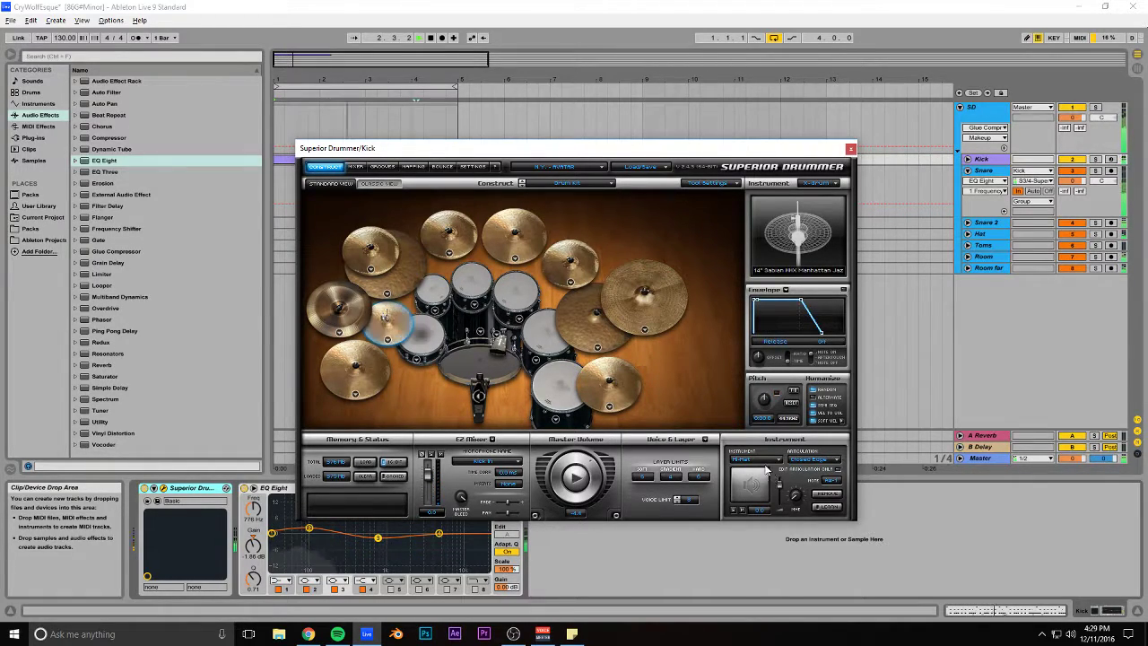
right_click(390, 345)
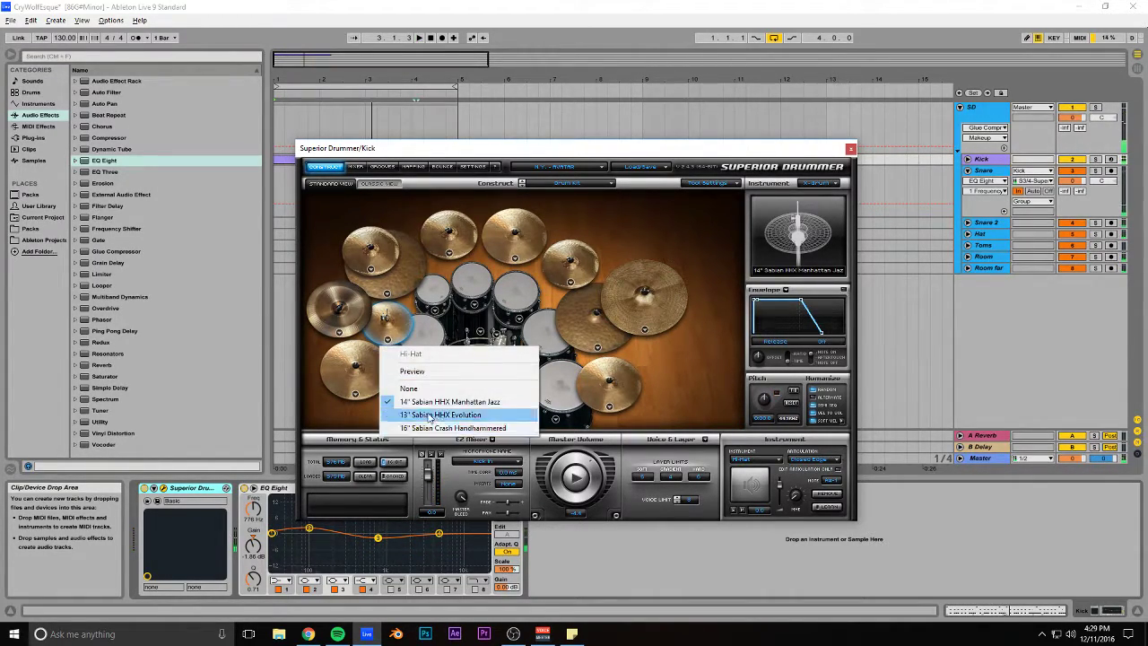
click(439, 477)
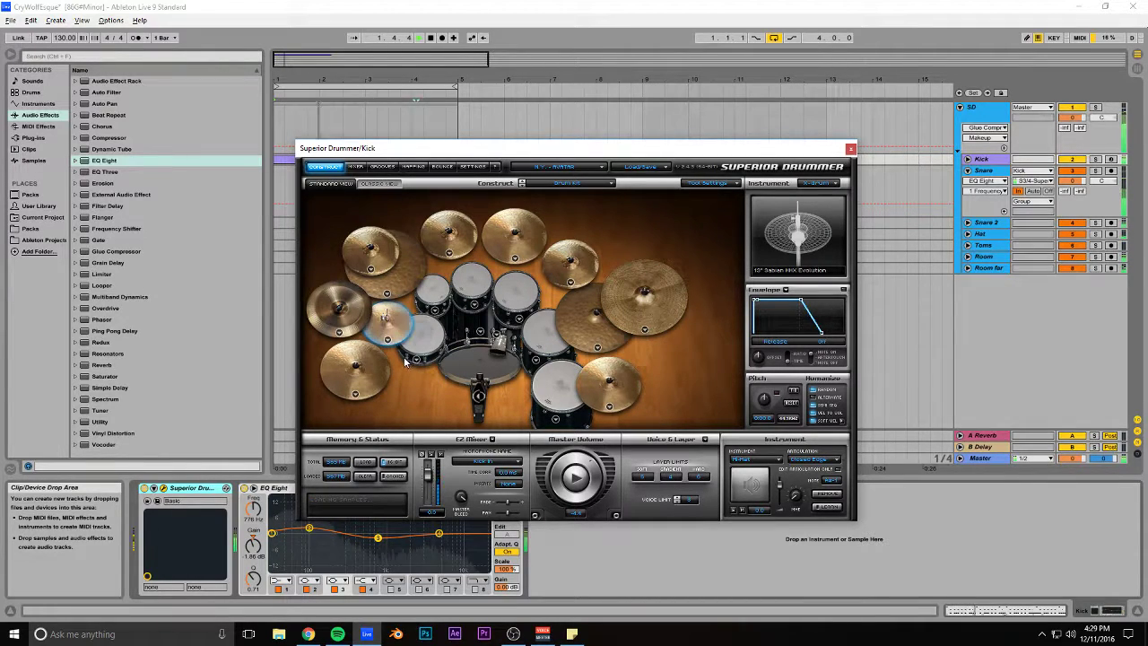
click(850, 149)
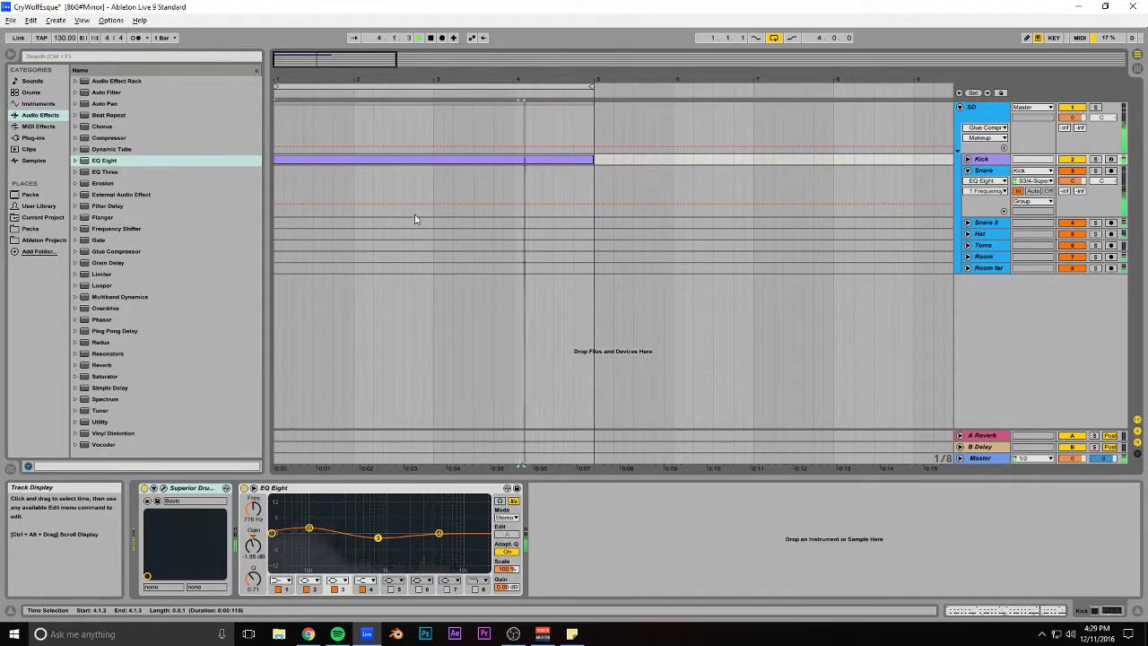
Step: Clear the existing notes on beat 4.4 of the Kick clip and place a G1 note with velocity 117 at 4.4.1
drag(393, 59, 585, 58)
drag(443, 86, 445, 135)
click(431, 162)
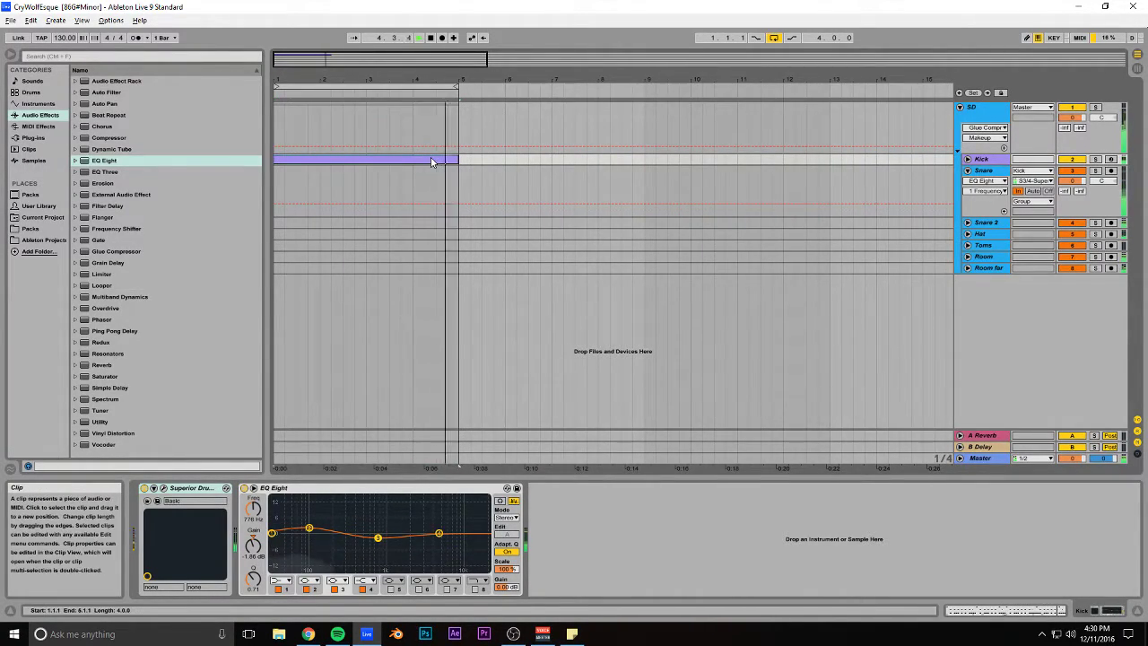
key(shift+Tab)
click(1092, 394)
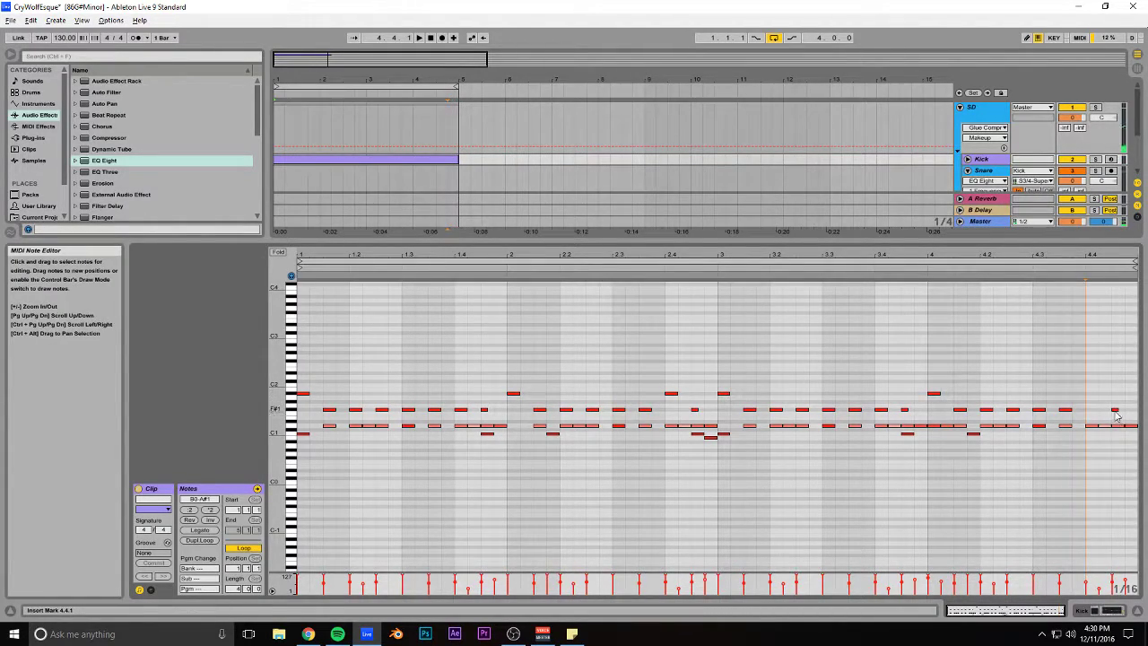
drag(1091, 393, 1092, 410)
click(1104, 426)
drag(1108, 411, 1141, 441)
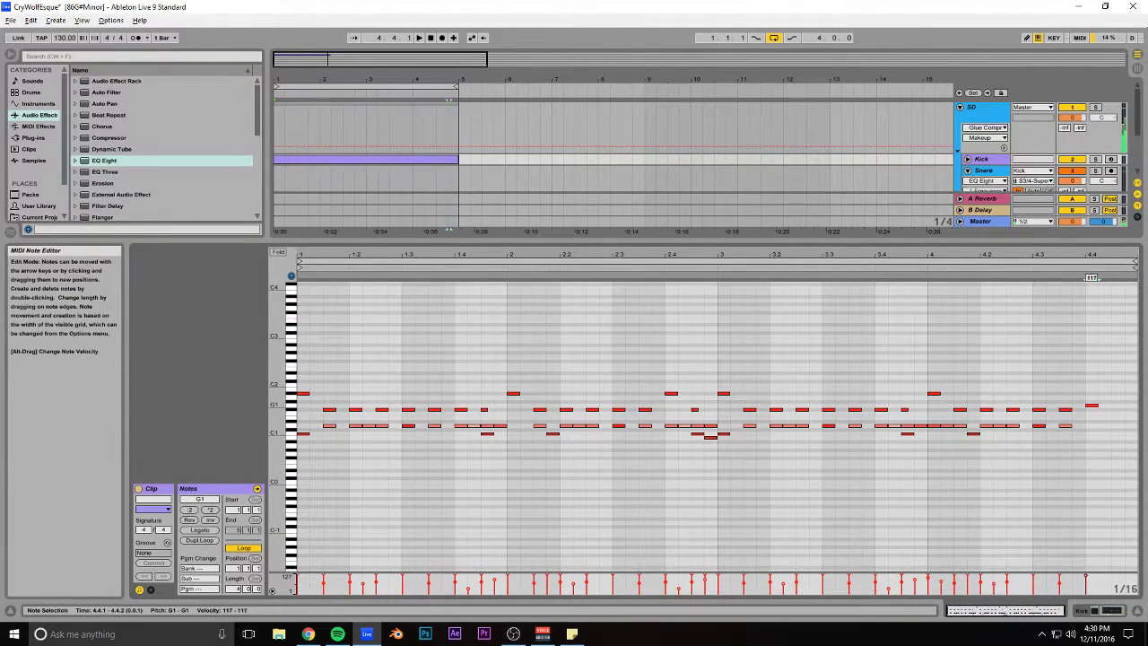
Step: Build a descending tom fill on B1, A1, G1 and F1 from 4.4.1 to 4.4.4, with a C1 kick of velocity 127 at 4.4.1
key(space)
drag(1101, 411, 1094, 403)
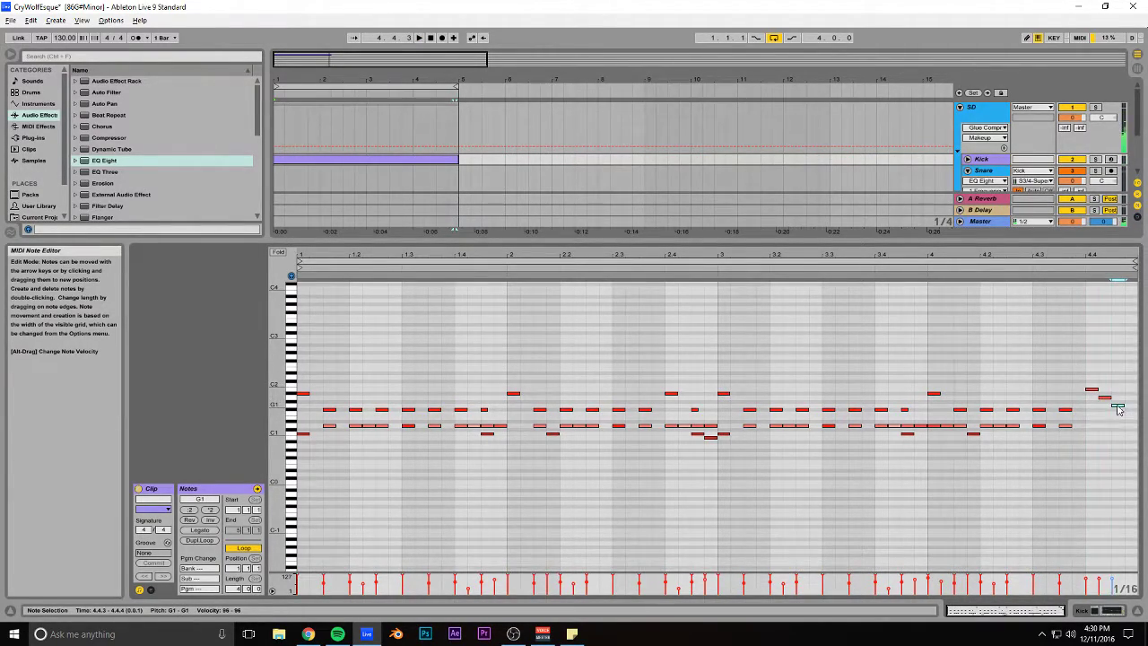
click(928, 415)
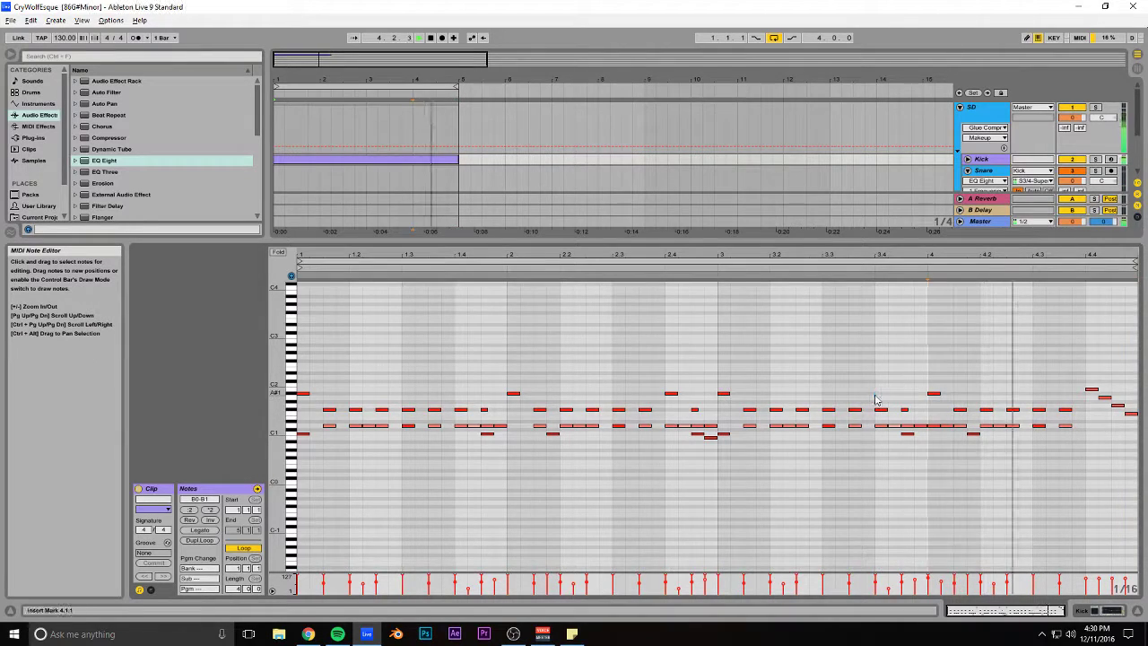
click(1066, 410)
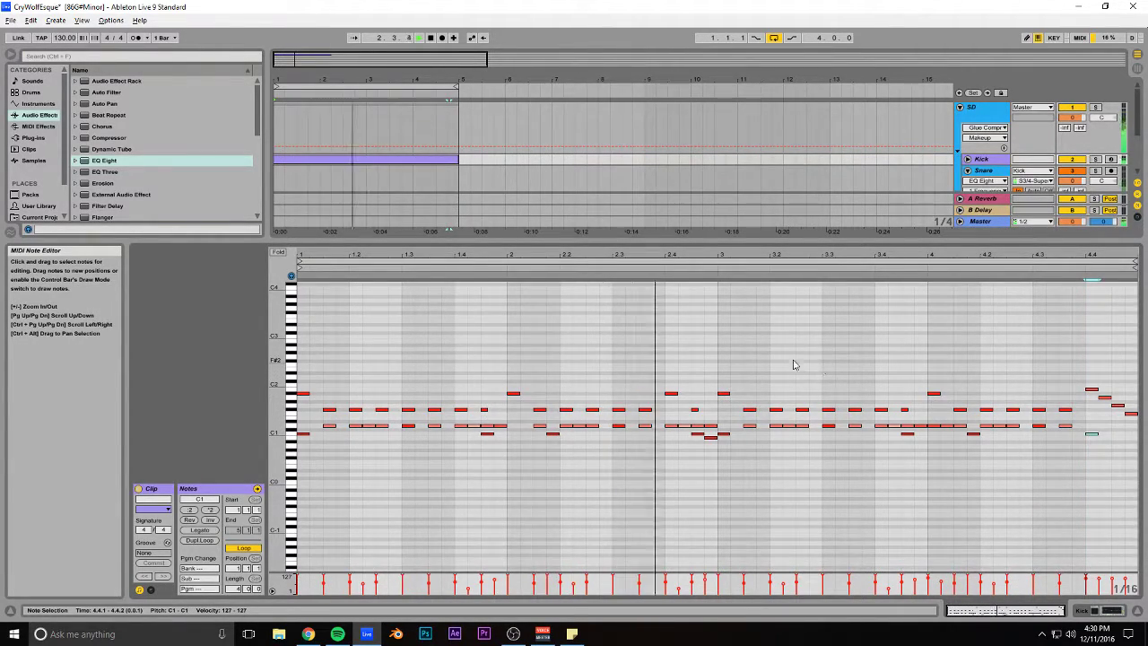
Step: Delete the Reverb from the Snare track's device chain
drag(750, 239, 753, 420)
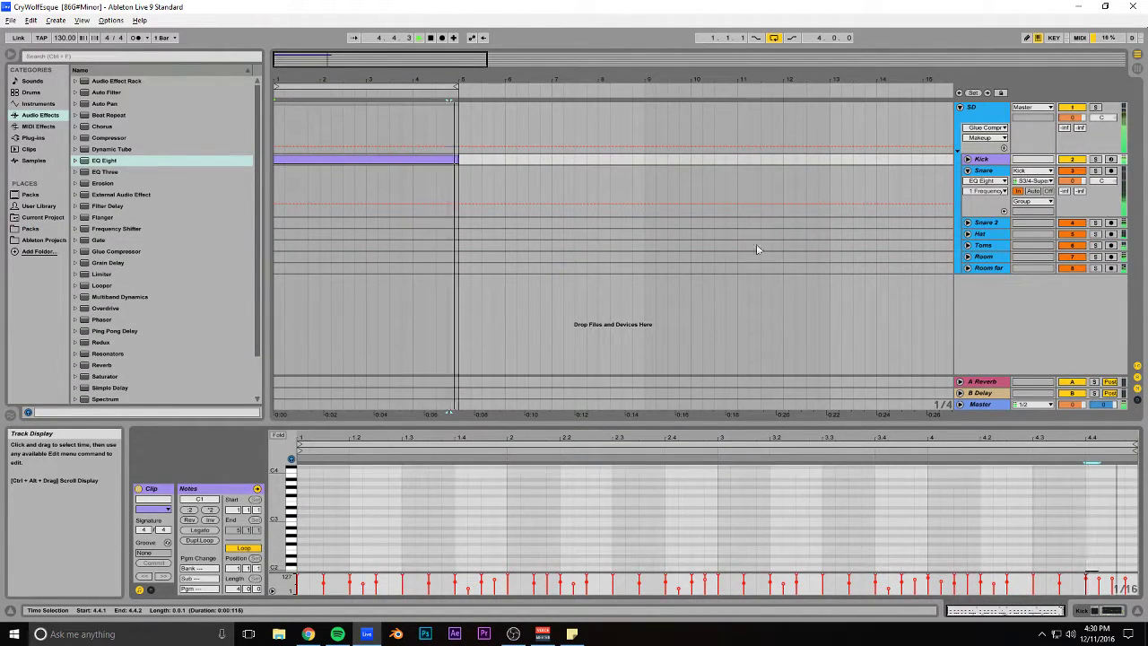
click(985, 170)
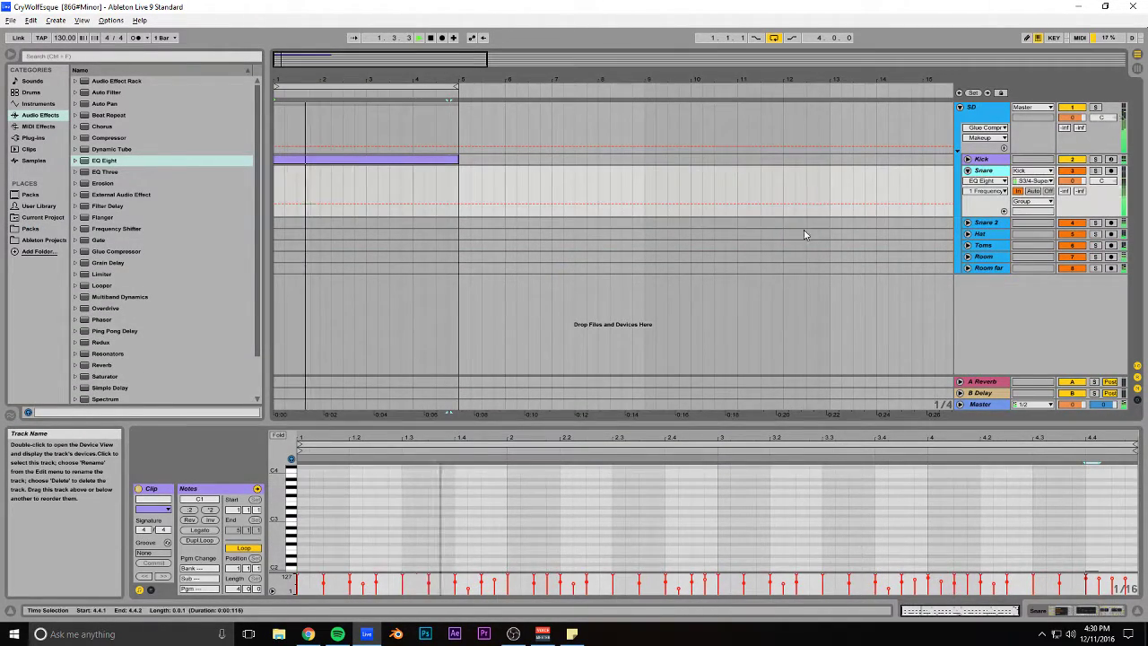
click(1076, 611)
click(755, 489)
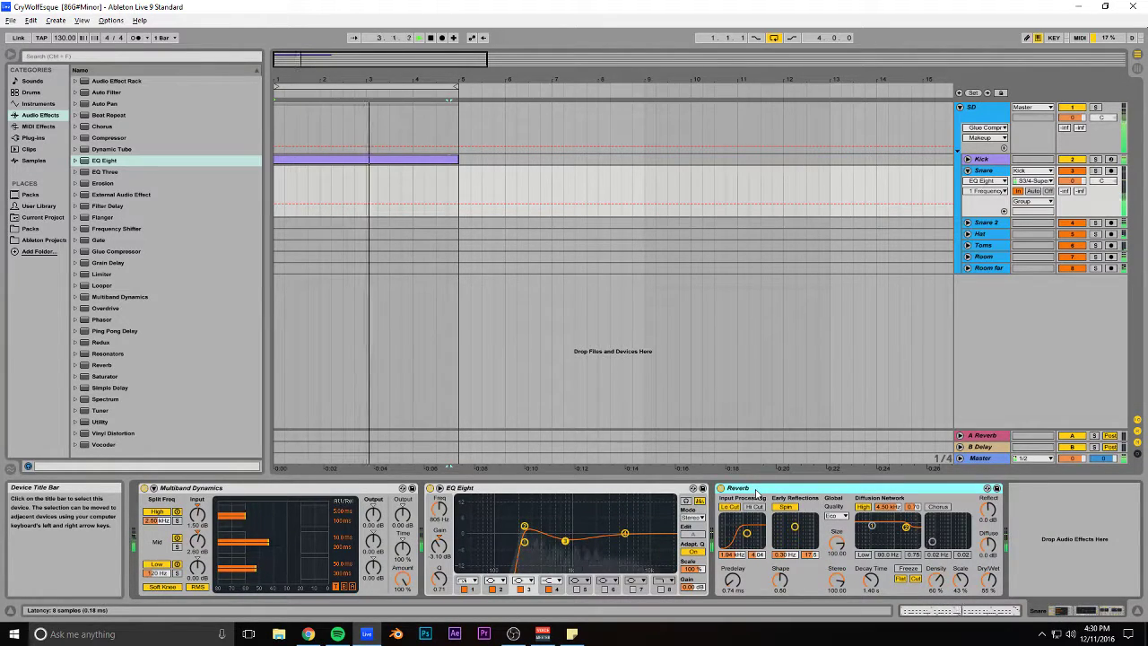
key(Delete)
Step: Add ValhallaRoom_x64 after the Snare's EQ Eight, set its mix to 20.3 % and high cut to 15000 Hz, and save the set
click(36, 138)
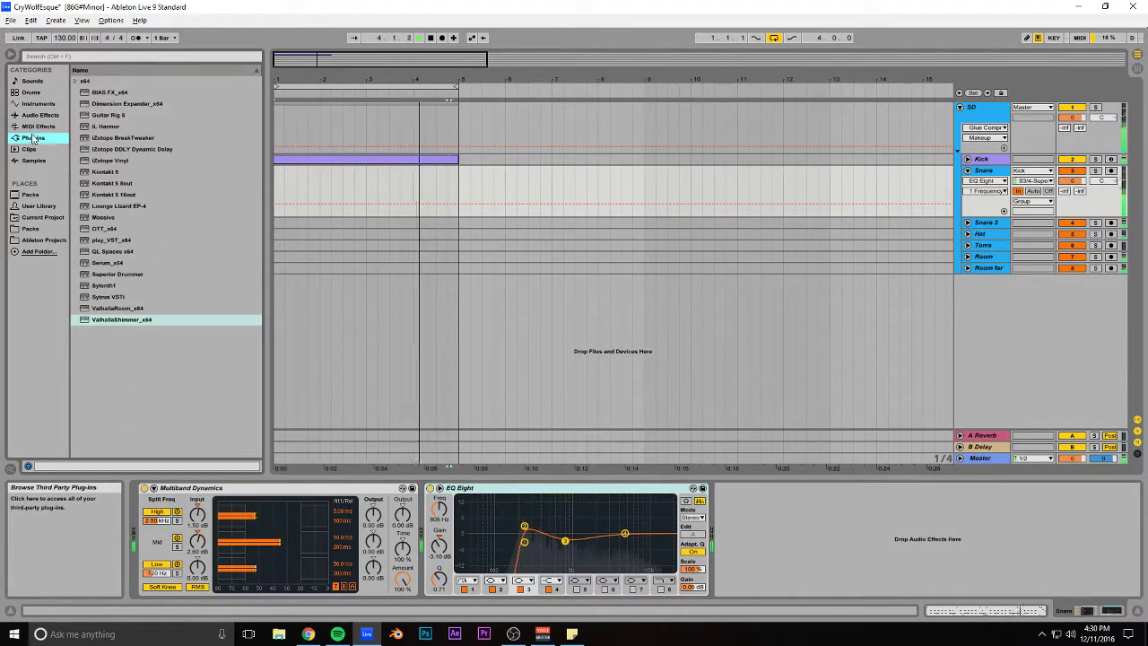
drag(131, 309, 695, 549)
drag(326, 285, 328, 355)
drag(451, 305, 451, 246)
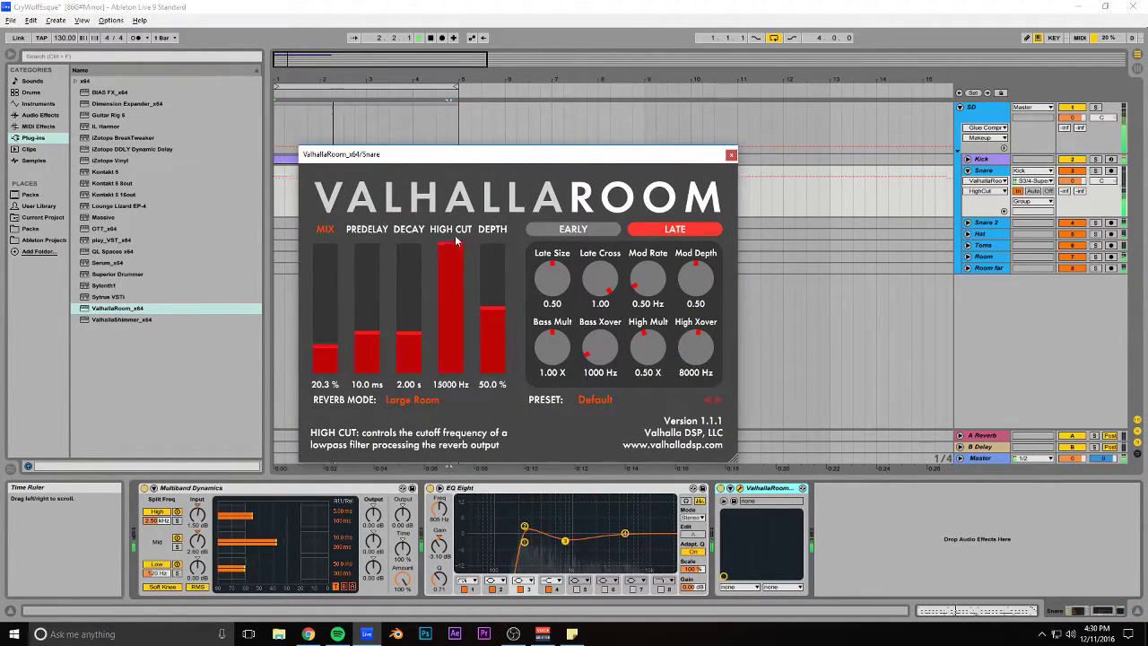
click(731, 155)
key(ctrl+s)
key(space)
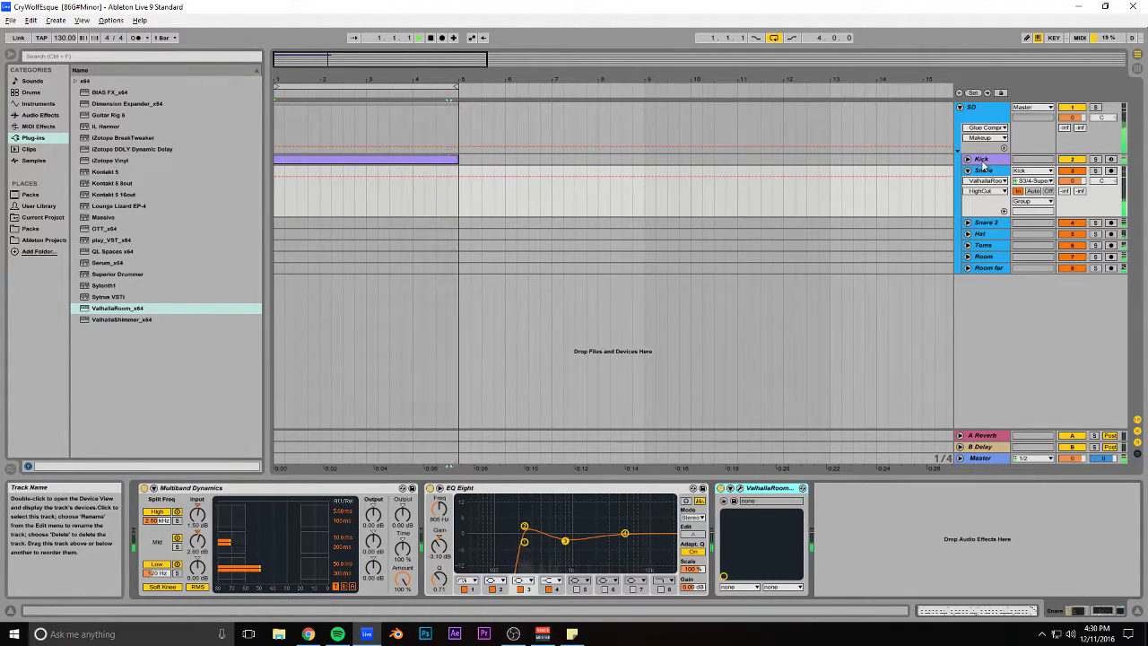
Step: Set the Hat track's volume to -12.0 dB and its Reverb decay time to 9.81 s
click(982, 235)
click(967, 234)
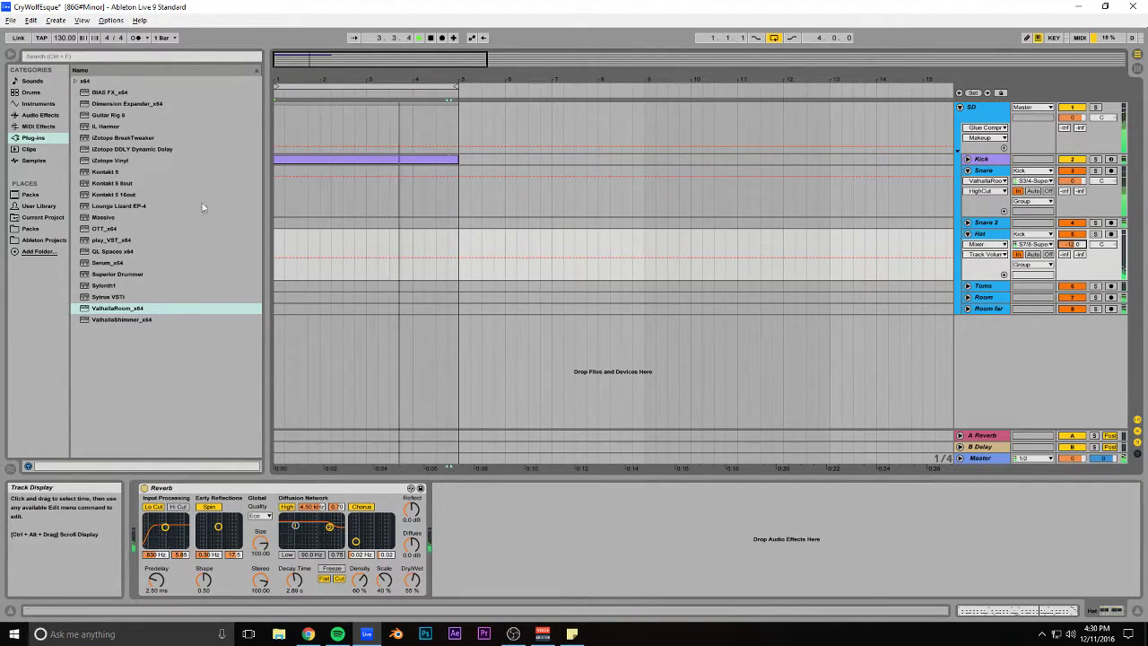
click(294, 581)
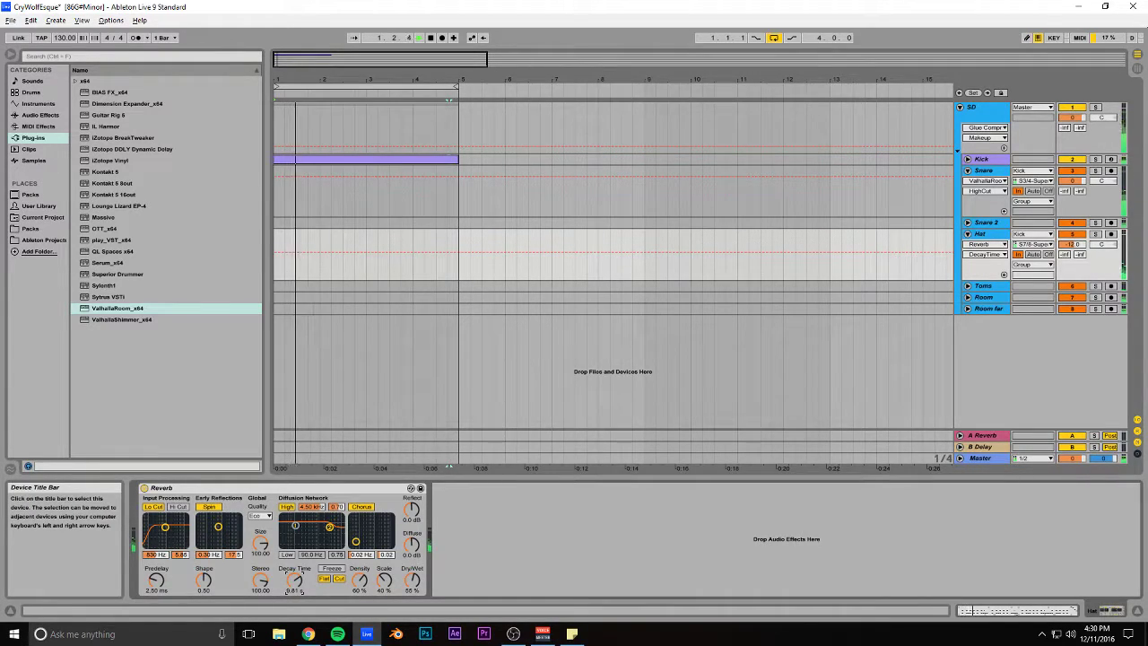
click(454, 425)
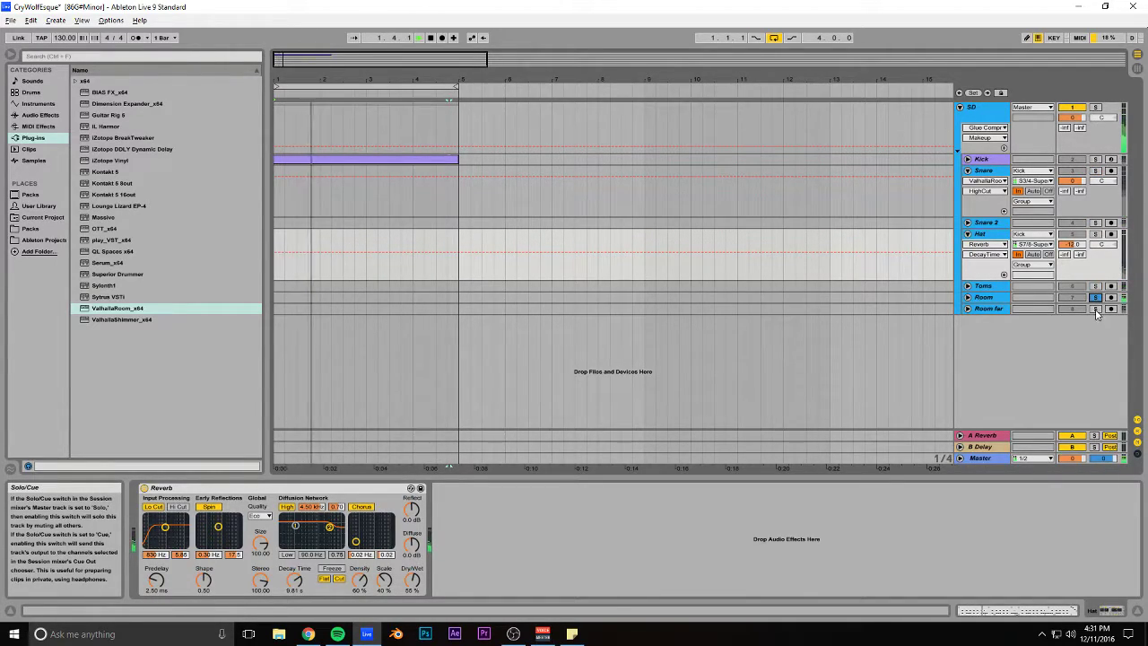
Step: Audition the Room and Room far tracks in solo, setting their A-Reverb sends to 0.0 dB and -6.6 dB, and end the solo
click(968, 297)
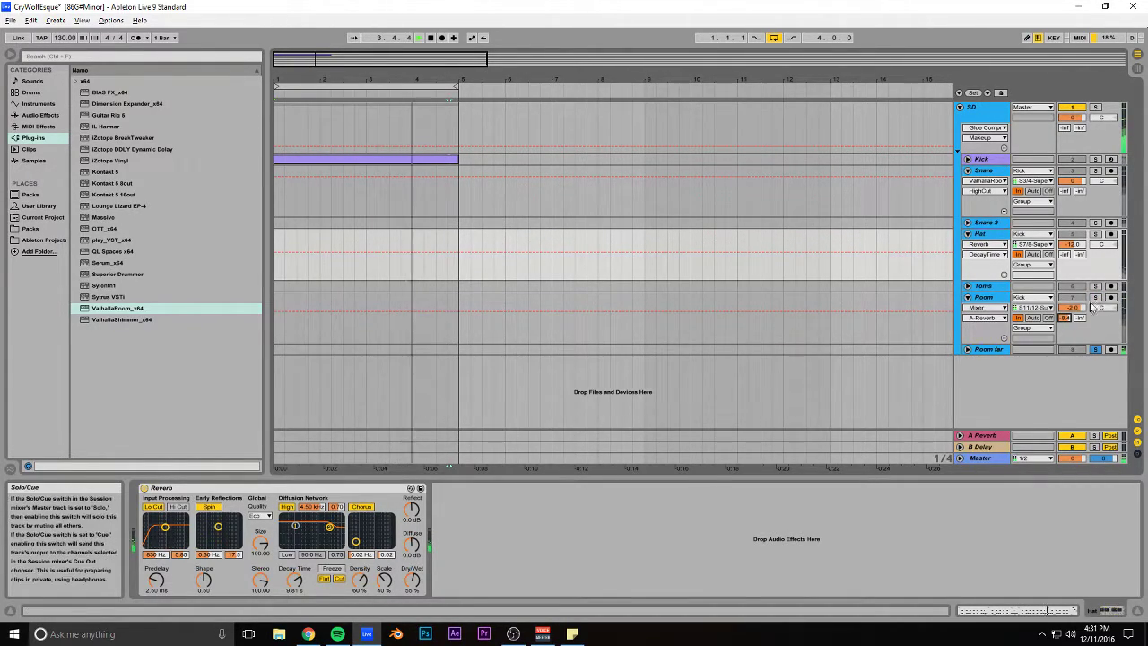
click(968, 349)
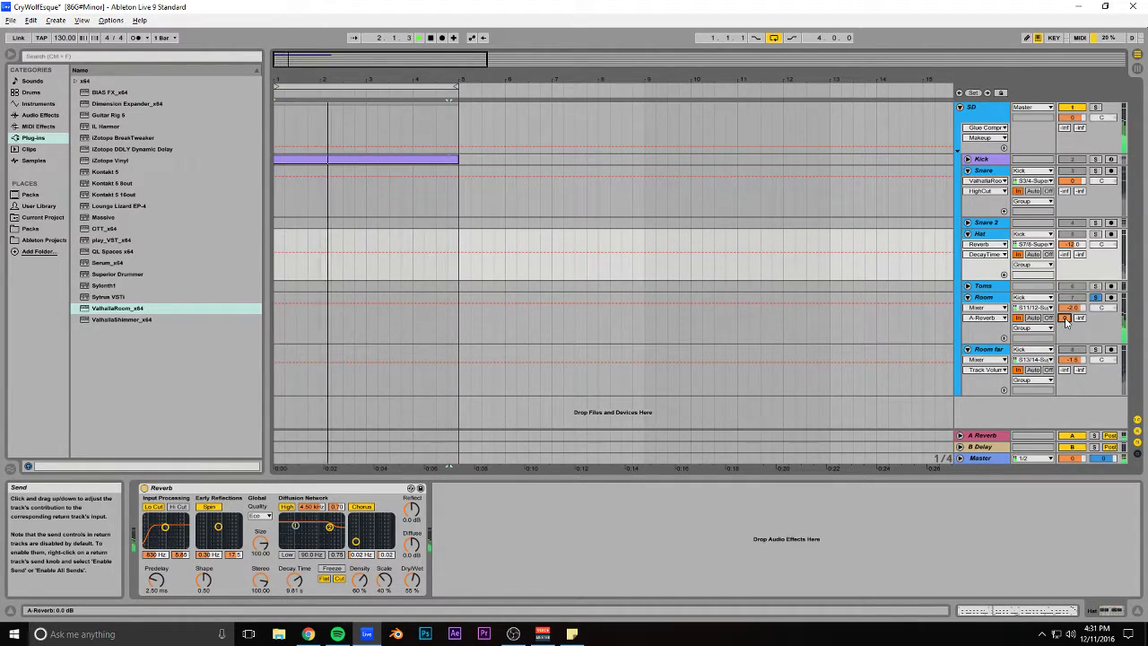
drag(1065, 370, 1065, 337)
click(1094, 350)
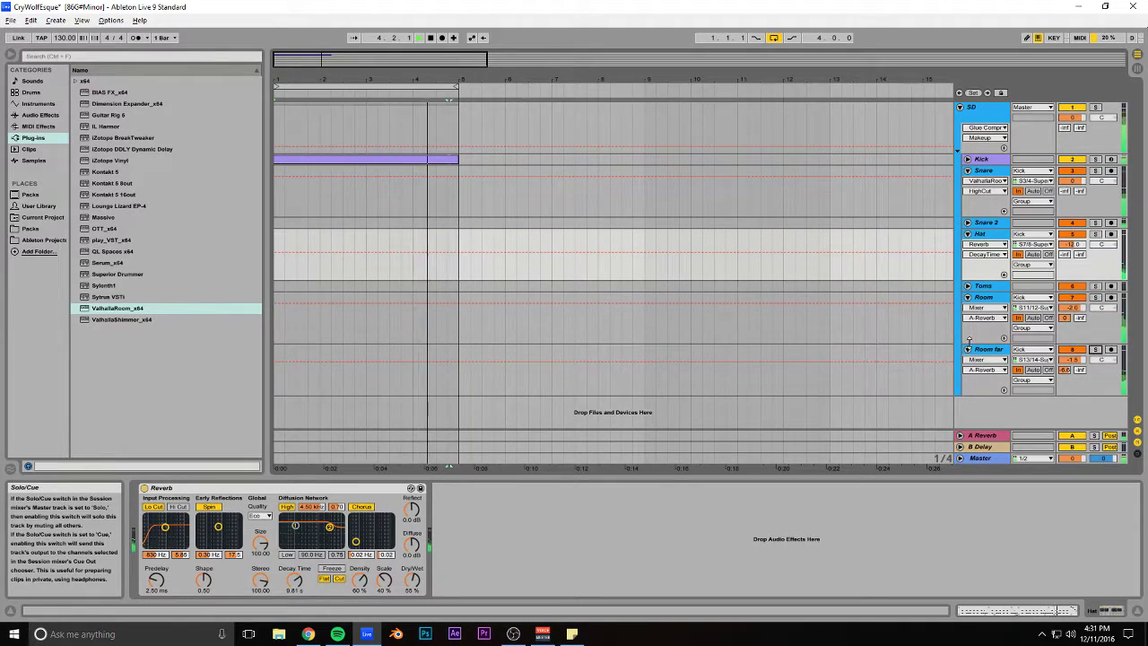
Step: Collapse the SD group and place an EQ Eight before the Reverb on return track A
alt+click(968, 349)
click(960, 108)
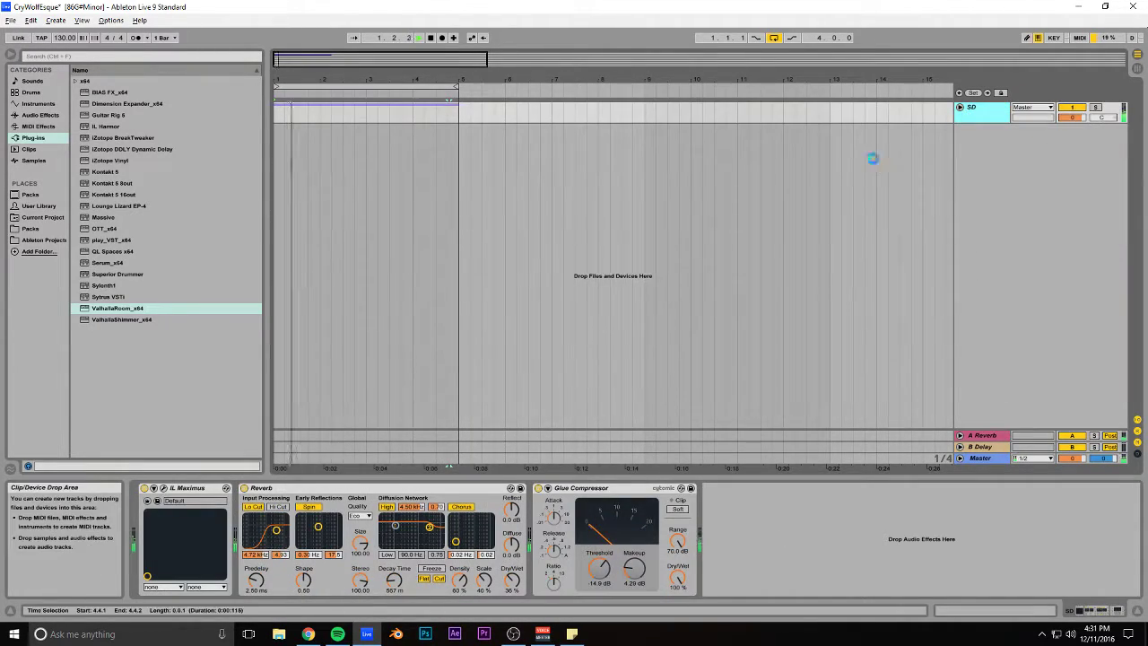
click(928, 439)
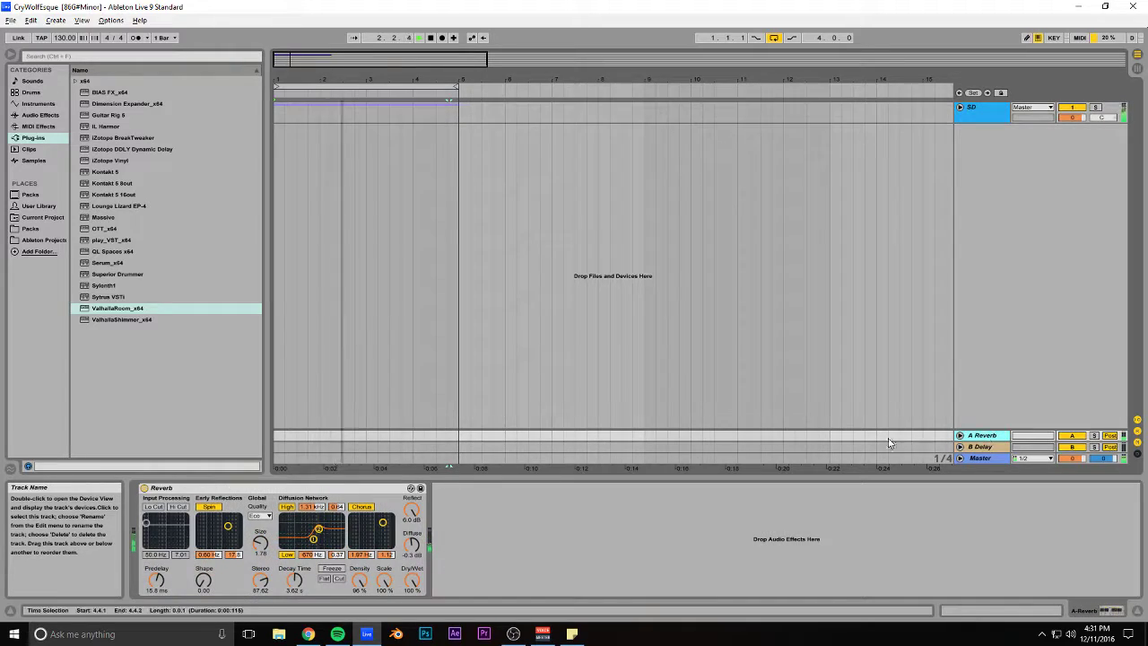
click(40, 114)
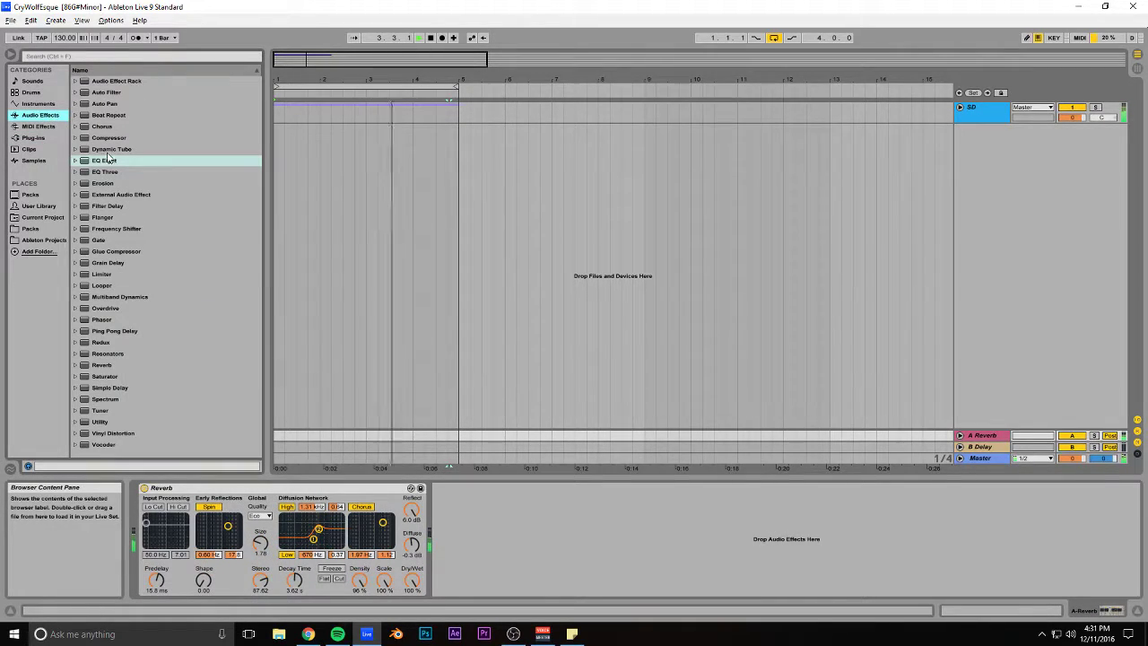
drag(114, 174, 157, 538)
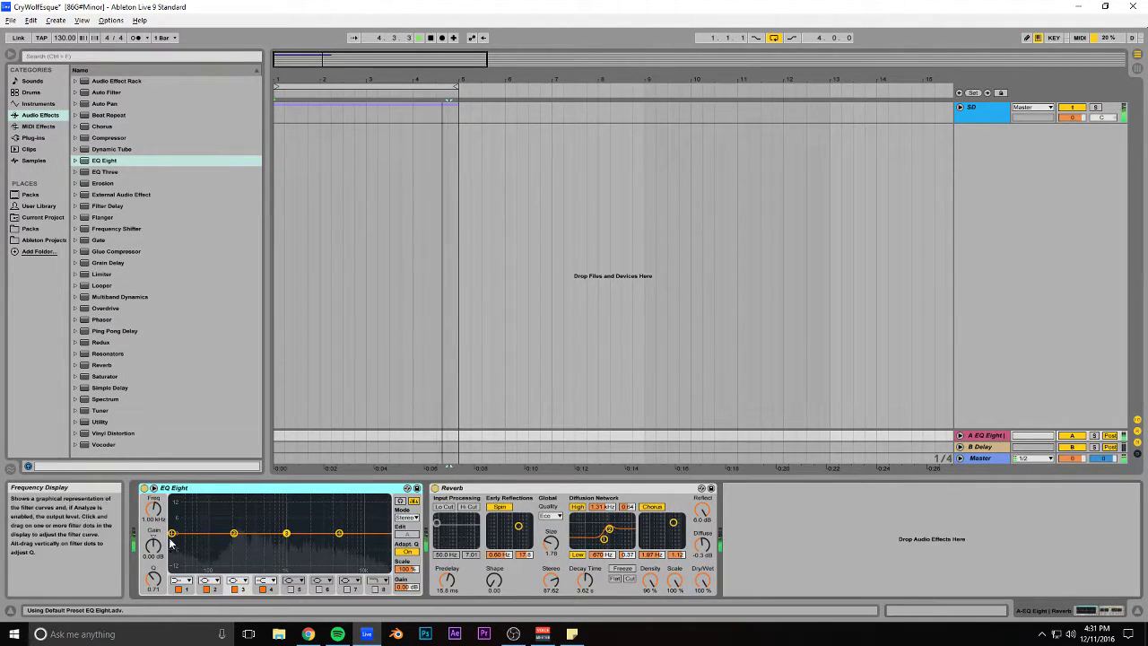
Step: Set the first band of return A's EQ Eight to a low cut at 271 Hz and audition the return in solo
click(180, 581)
click(183, 511)
drag(153, 509, 153, 471)
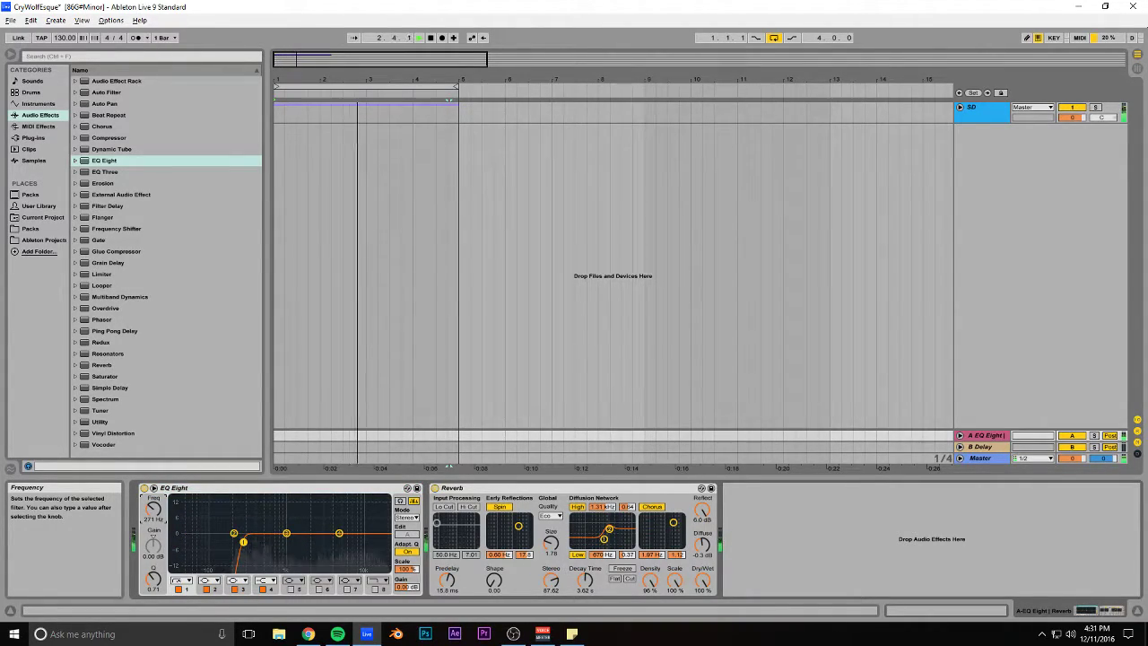
click(1094, 436)
click(1094, 436)
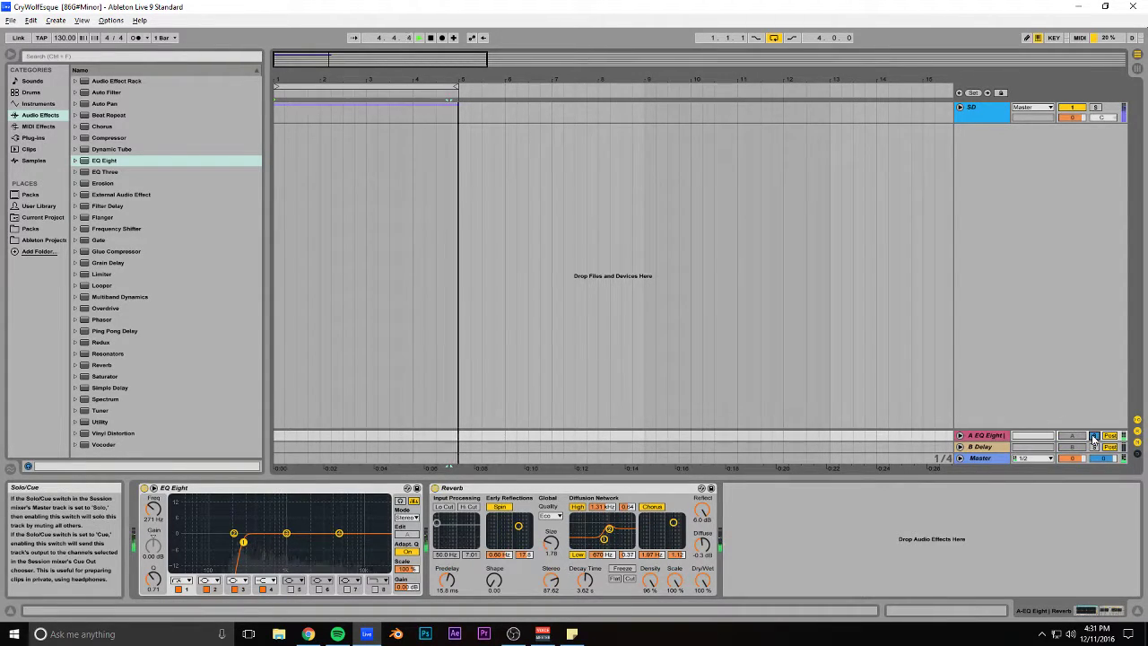
drag(487, 62, 377, 87)
key(space)
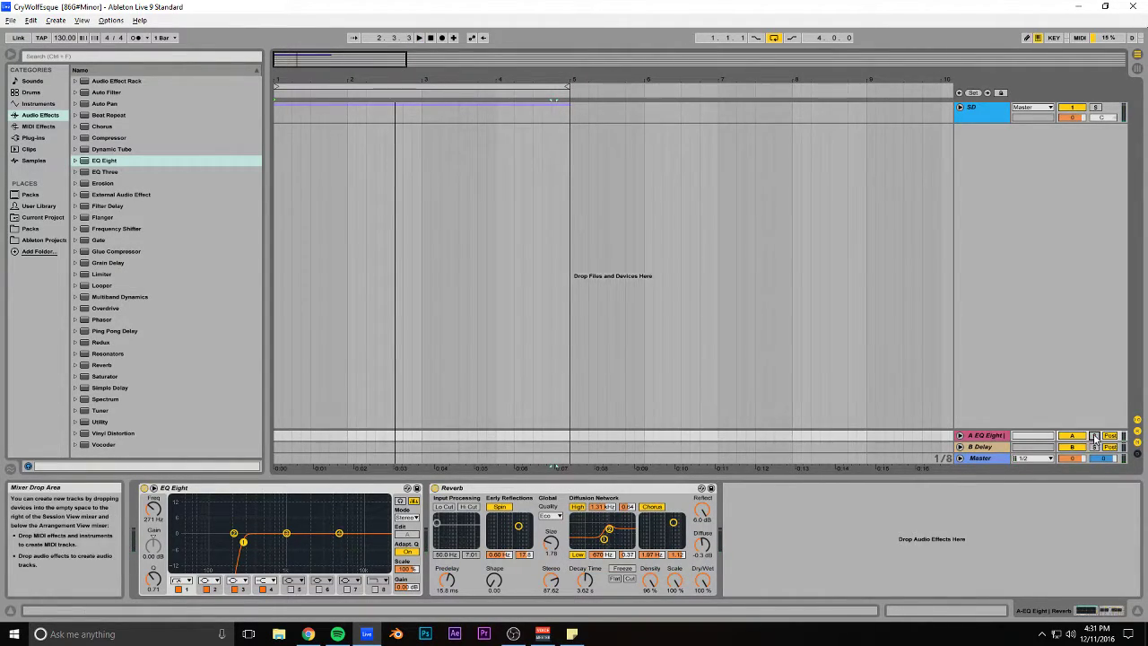
drag(406, 61, 451, 61)
click(960, 125)
key(ctrl+t)
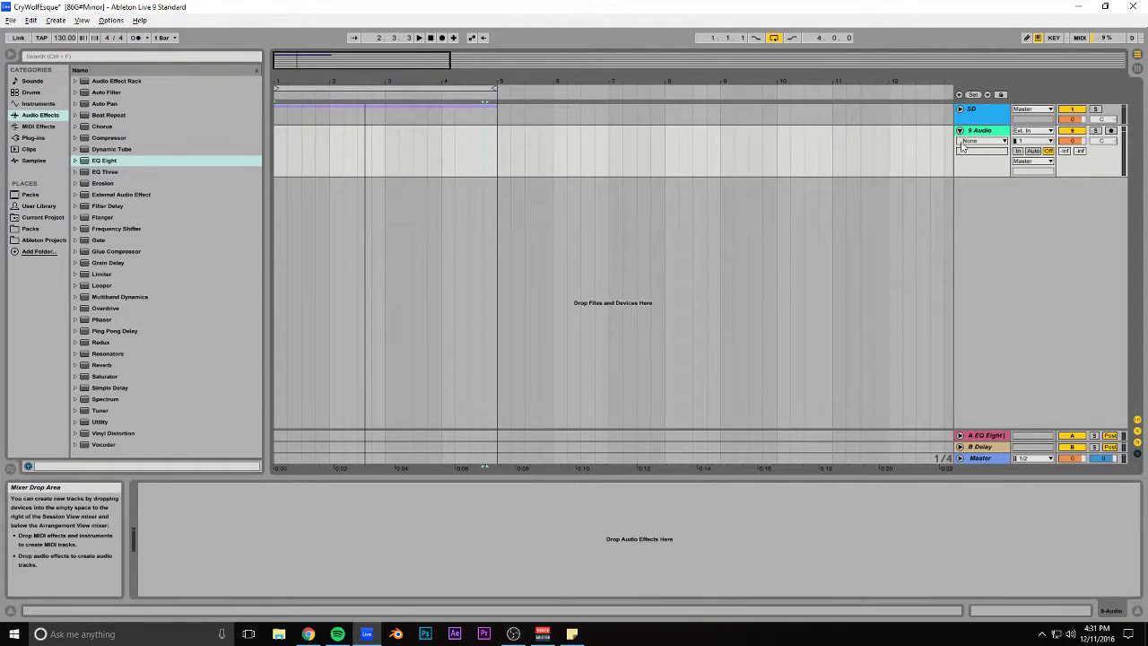
key(ctrl+z)
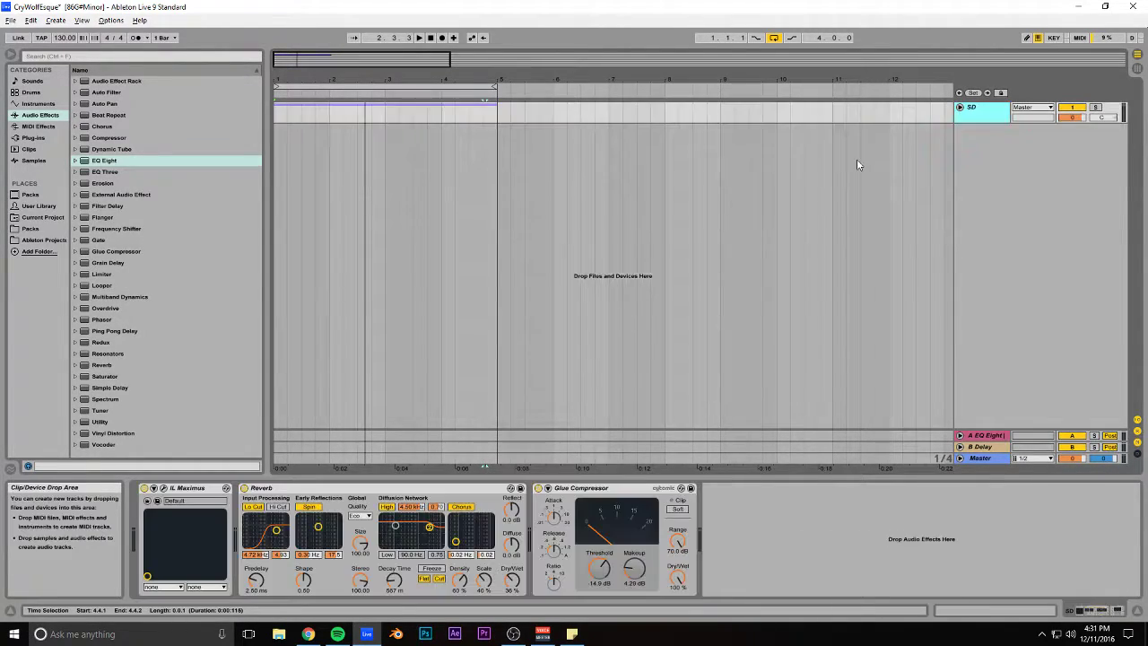
Step: Insert a MIDI track below the SD group and load Sylenth1 on it
key(ctrl+shift+t)
key(space)
drag(374, 79, 346, 67)
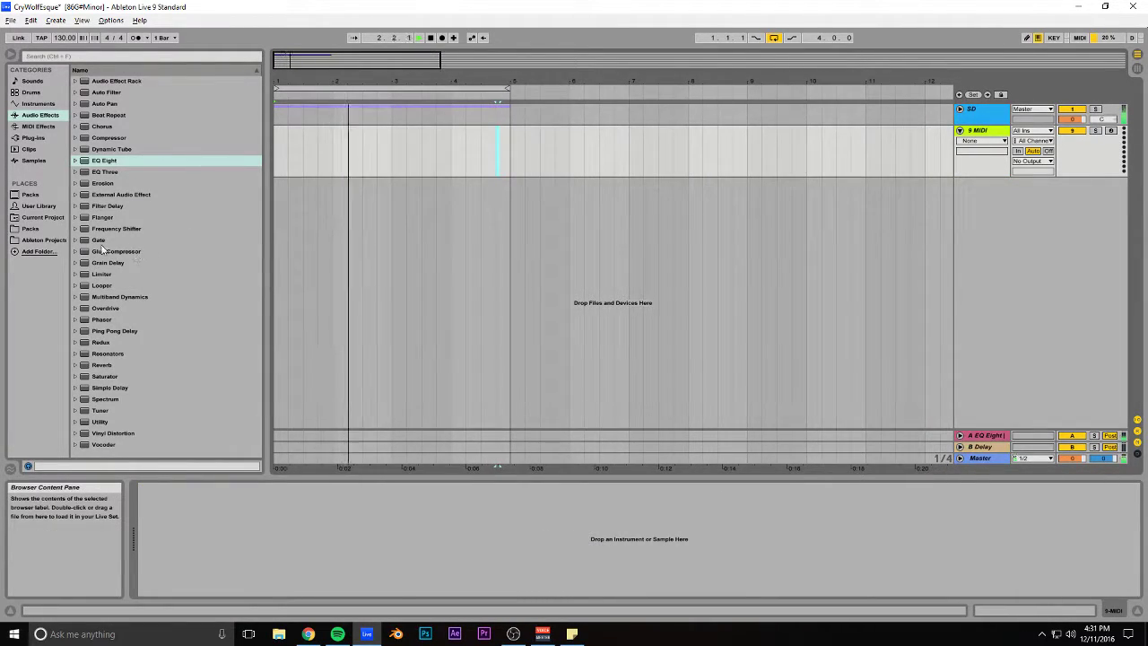
click(34, 138)
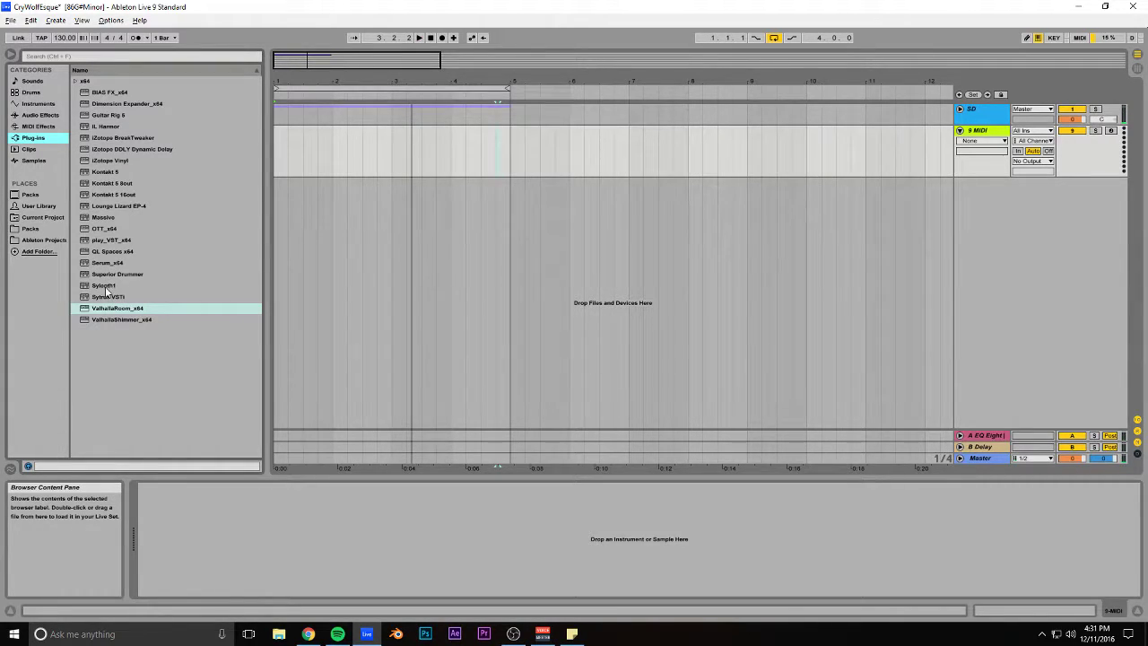
drag(106, 266, 162, 272)
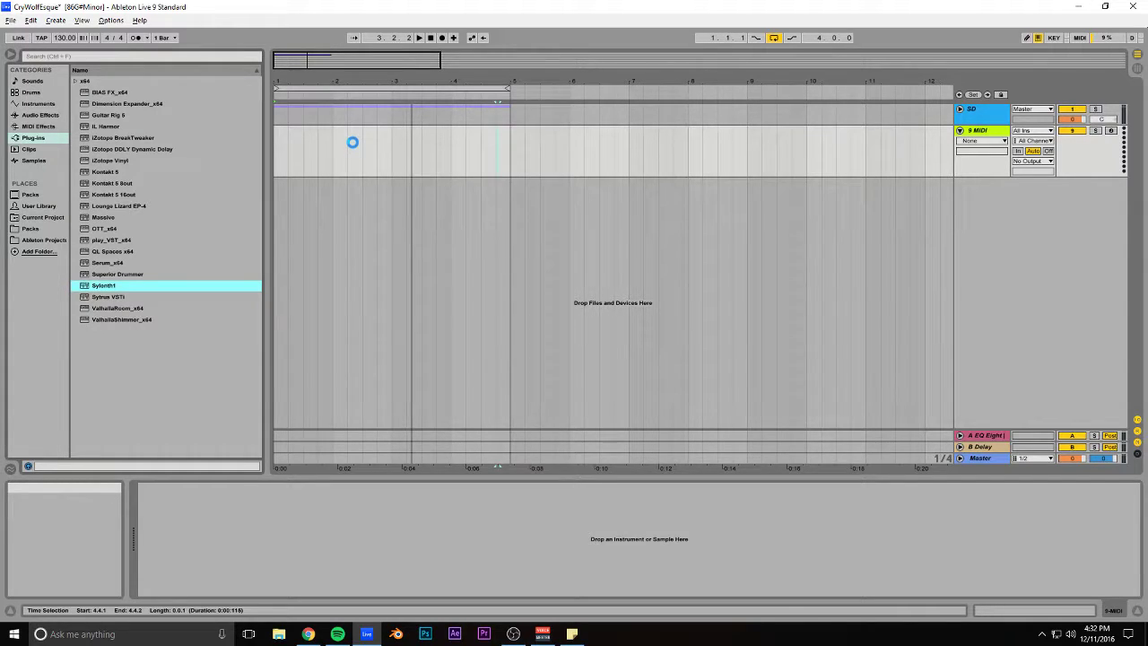
drag(455, 156, 485, 157)
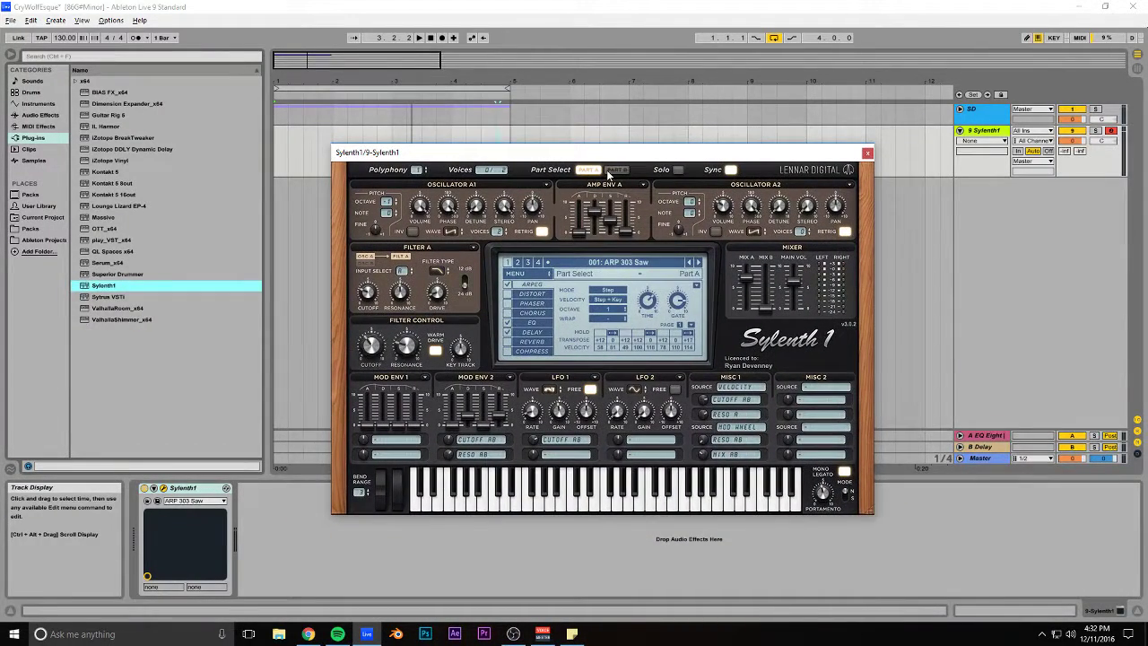
Step: Decline the Sylenth1 update, reset the synth to the Init preset and close its window
click(544, 277)
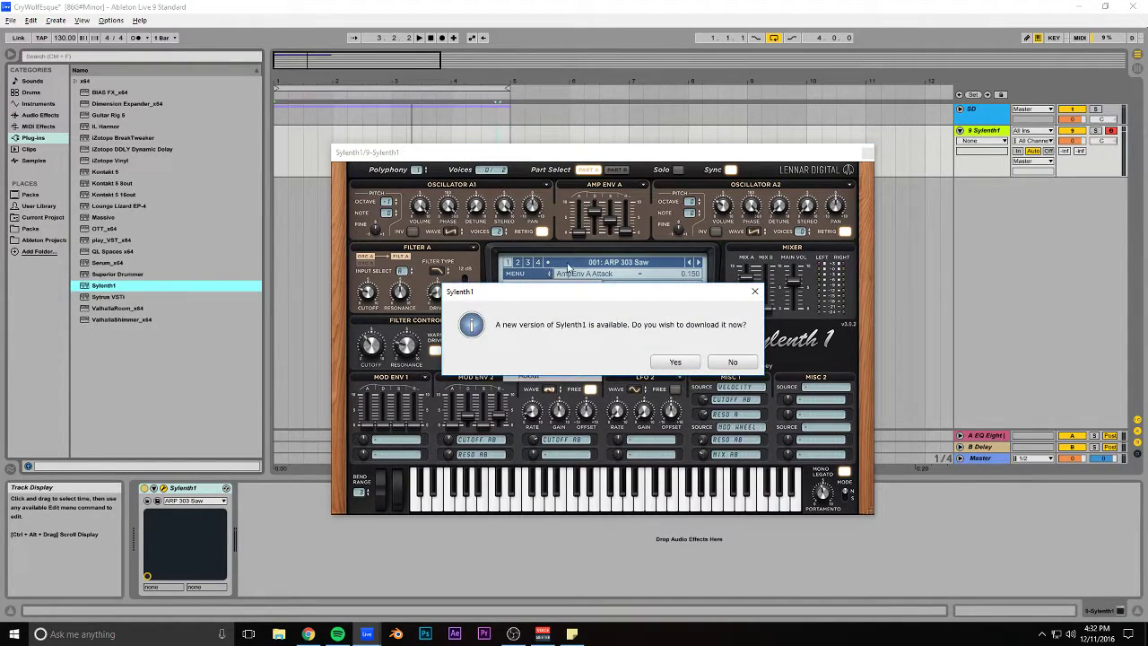
click(698, 363)
click(529, 273)
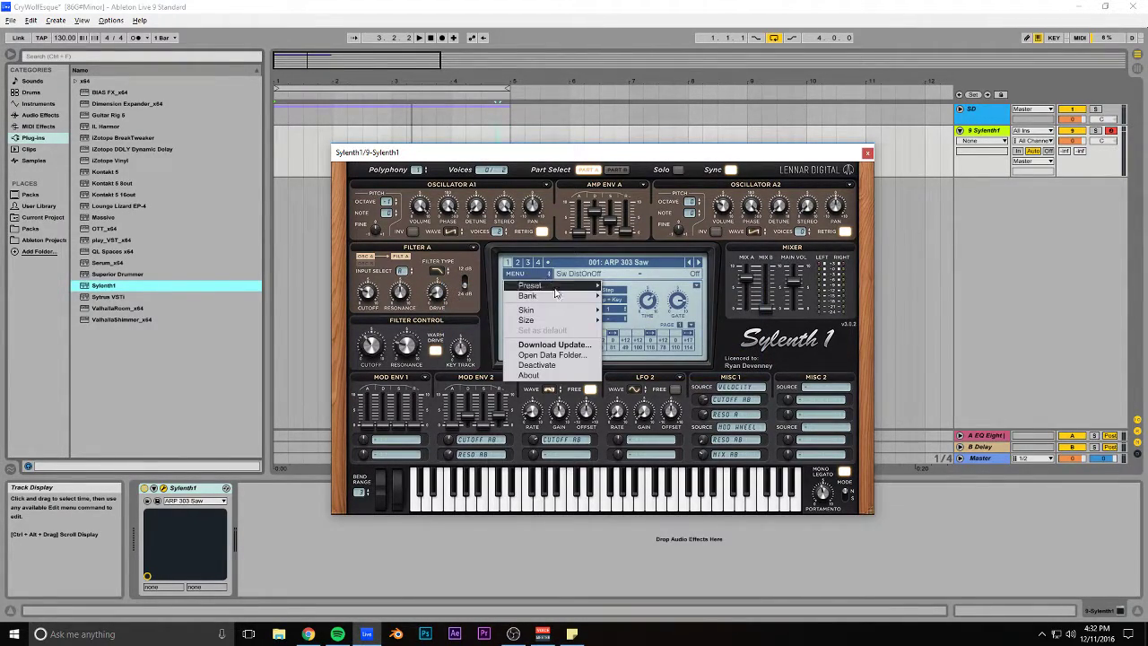
mouse_move(558, 286)
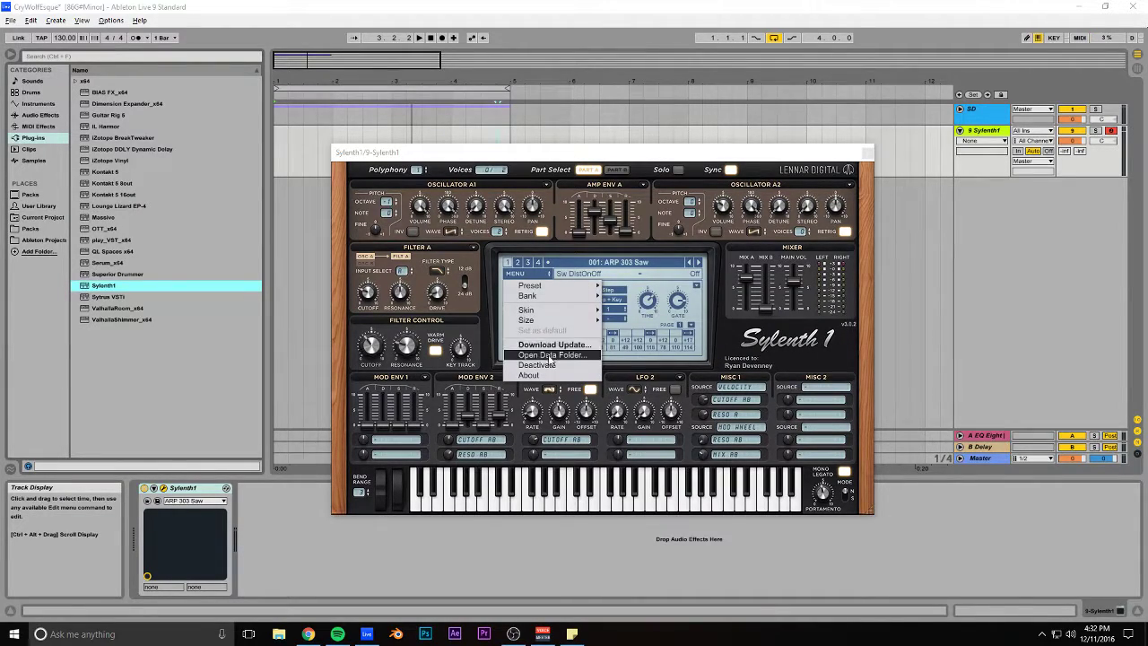
click(651, 166)
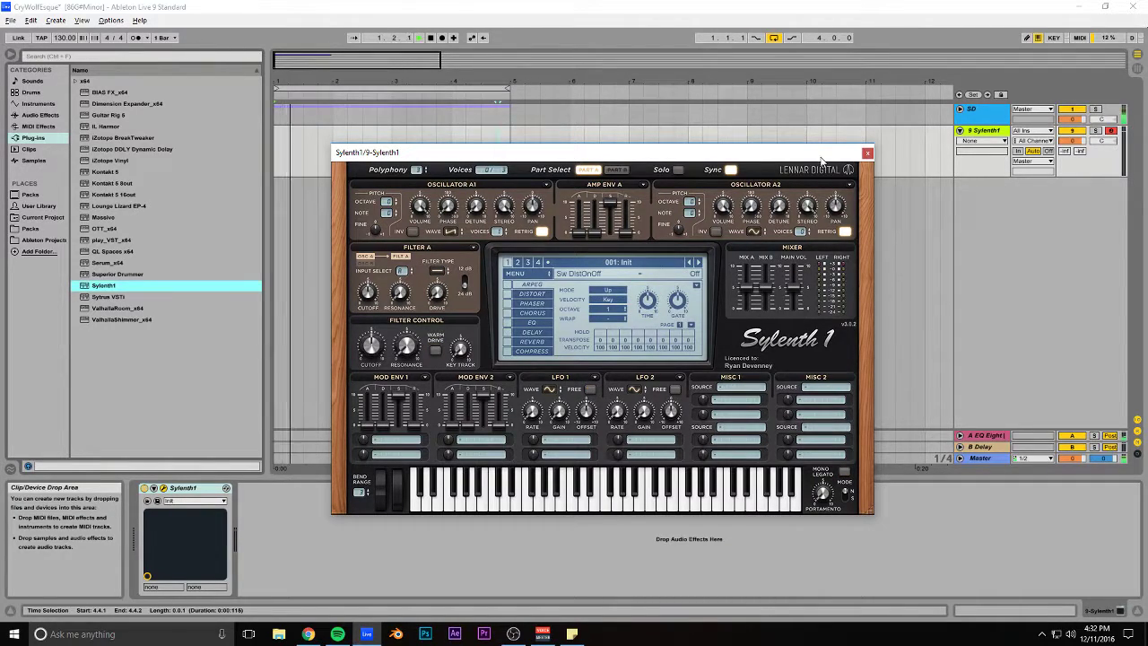
click(867, 154)
key(space)
Step: Create a four-bar MIDI clip from bar 1 on the Sylenth1 track and open it in an enlarged note editor with note preview on
drag(280, 159, 433, 161)
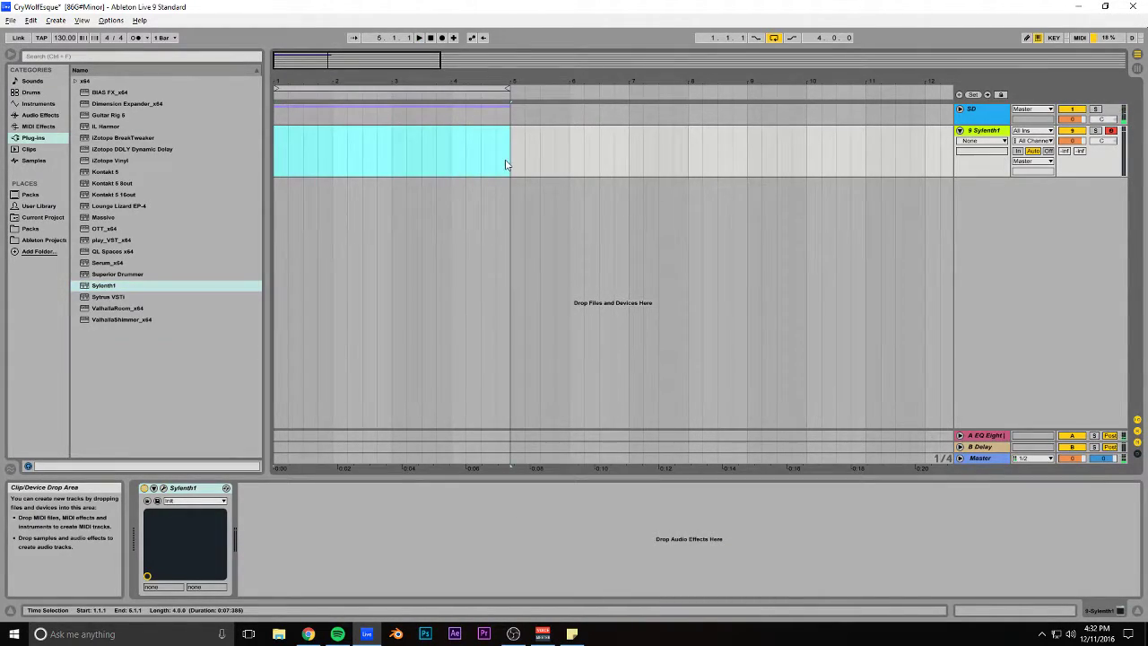
key(ctrl+shift+m)
double_click(341, 137)
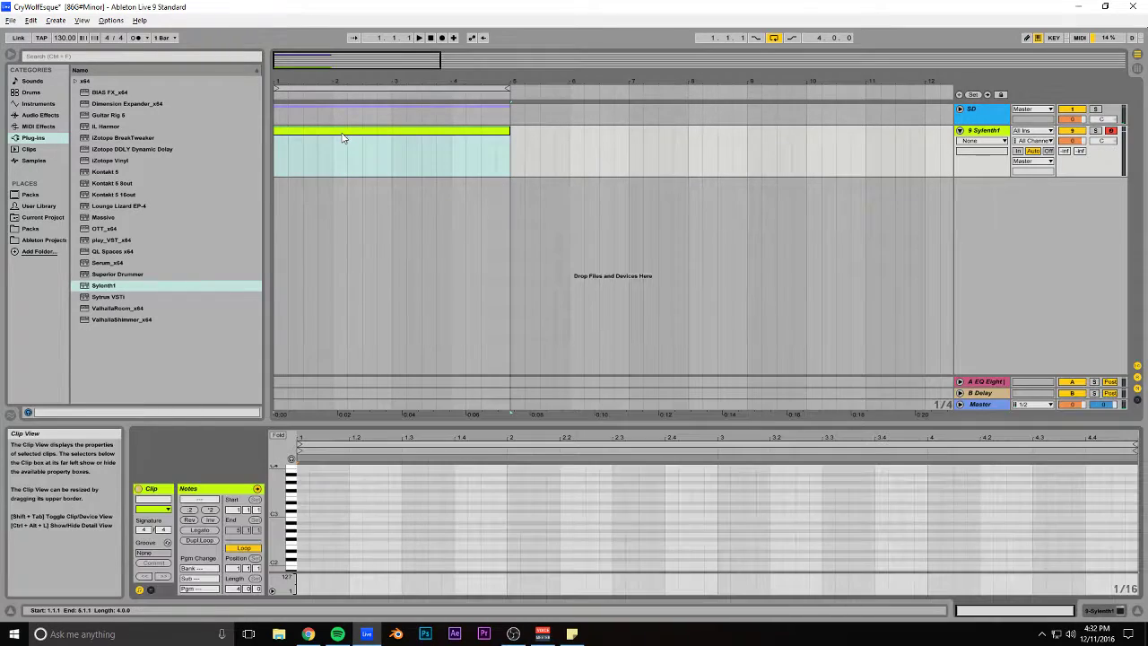
drag(387, 423, 387, 265)
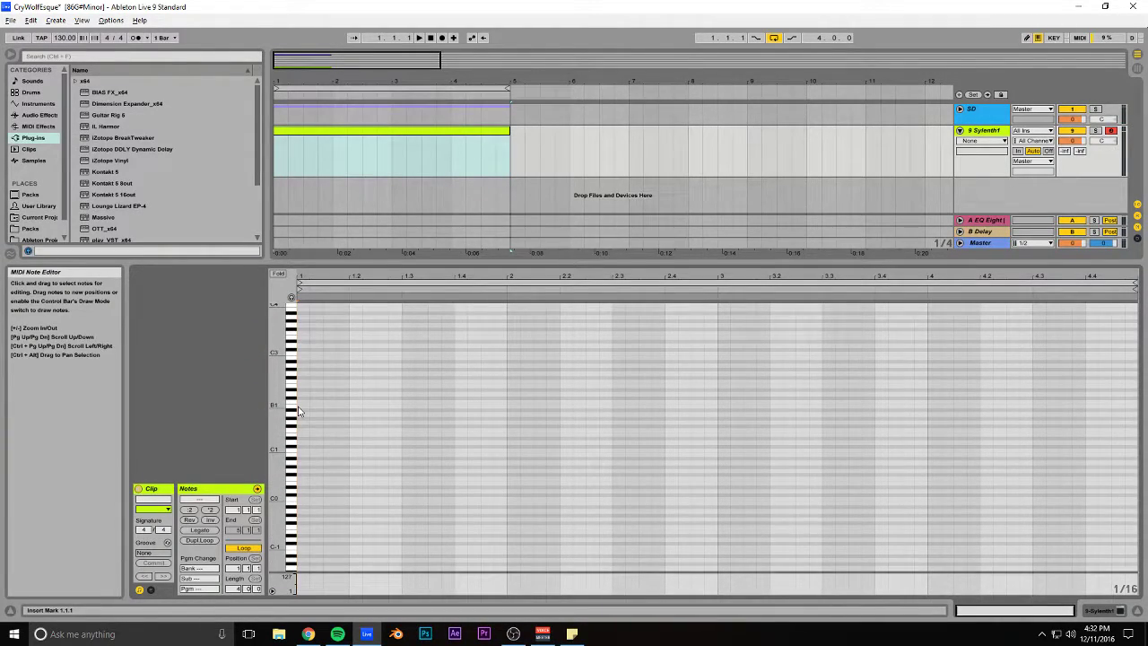
click(291, 297)
Step: Build a one-bar chord at bar 1 from G1, G2, A#2, D3 and F3, and audition it
mouse_move(291, 330)
mouse_down()
mouse_move(292, 438)
mouse_move(291, 427)
mouse_up()
click(303, 427)
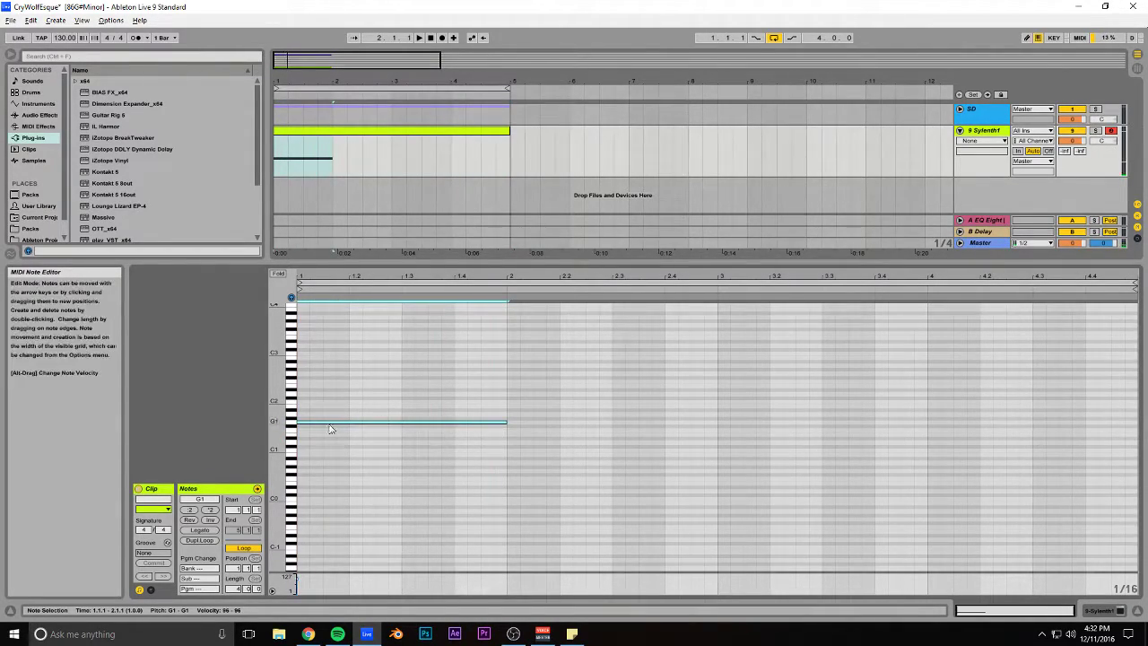
drag(327, 422, 327, 335)
key(space)
scroll(346, 352, up, 3)
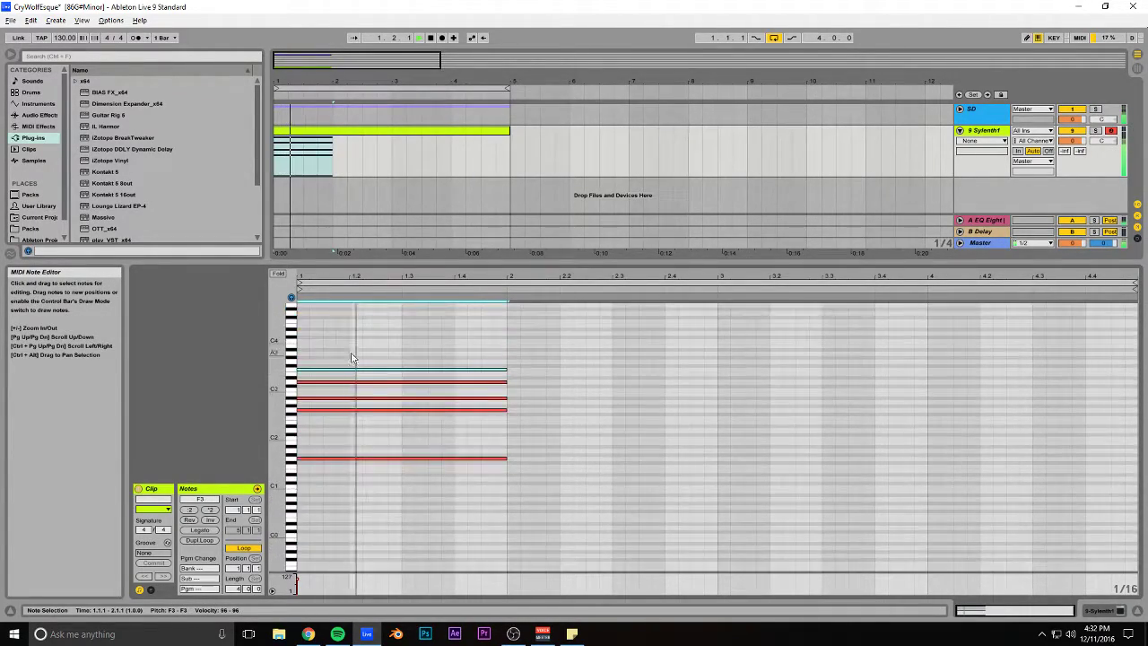
scroll(340, 368, down, 2)
click(316, 386)
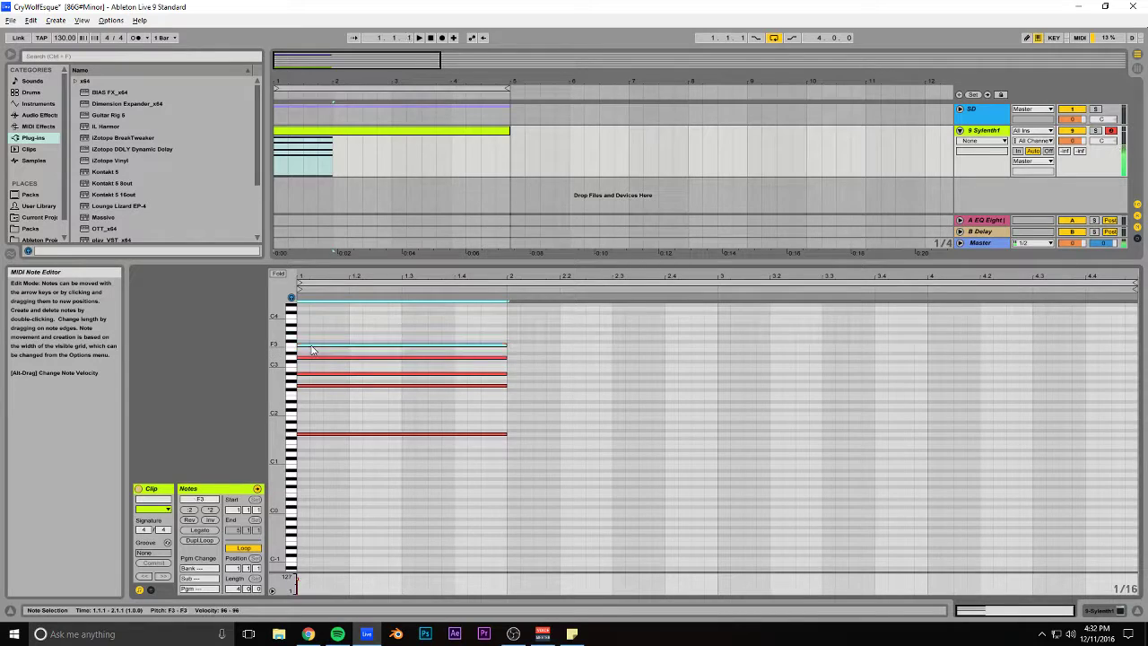
Step: Try the chord with its top note at D#3, then delete all its notes and undo the deletion
drag(310, 348, 320, 359)
key(space)
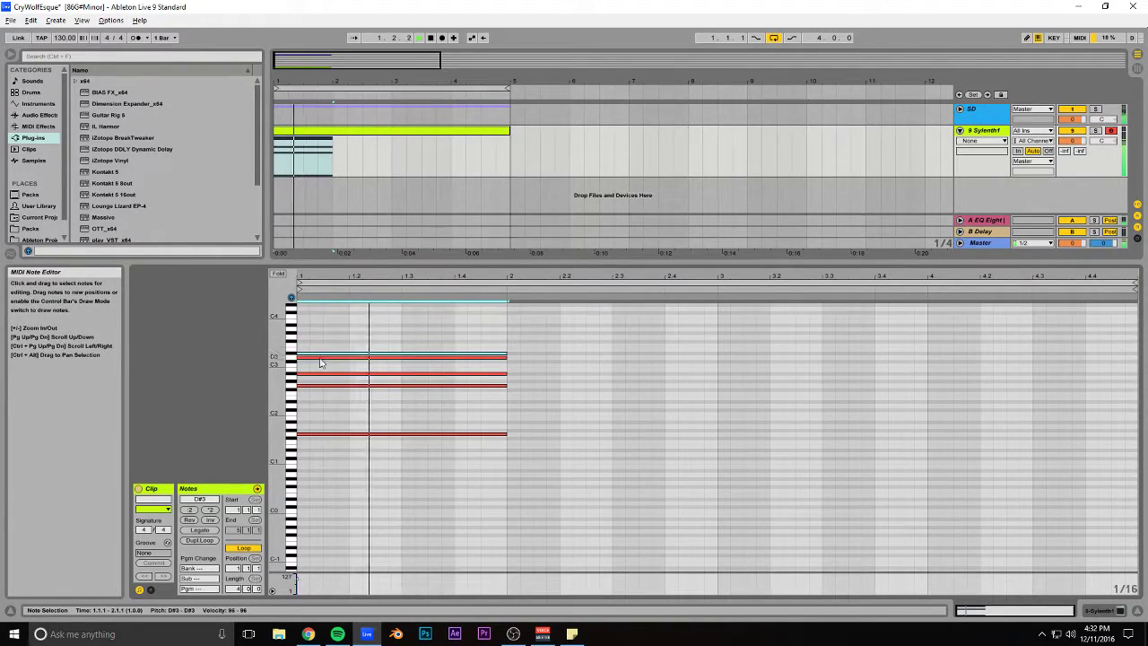
key(ctrl+a)
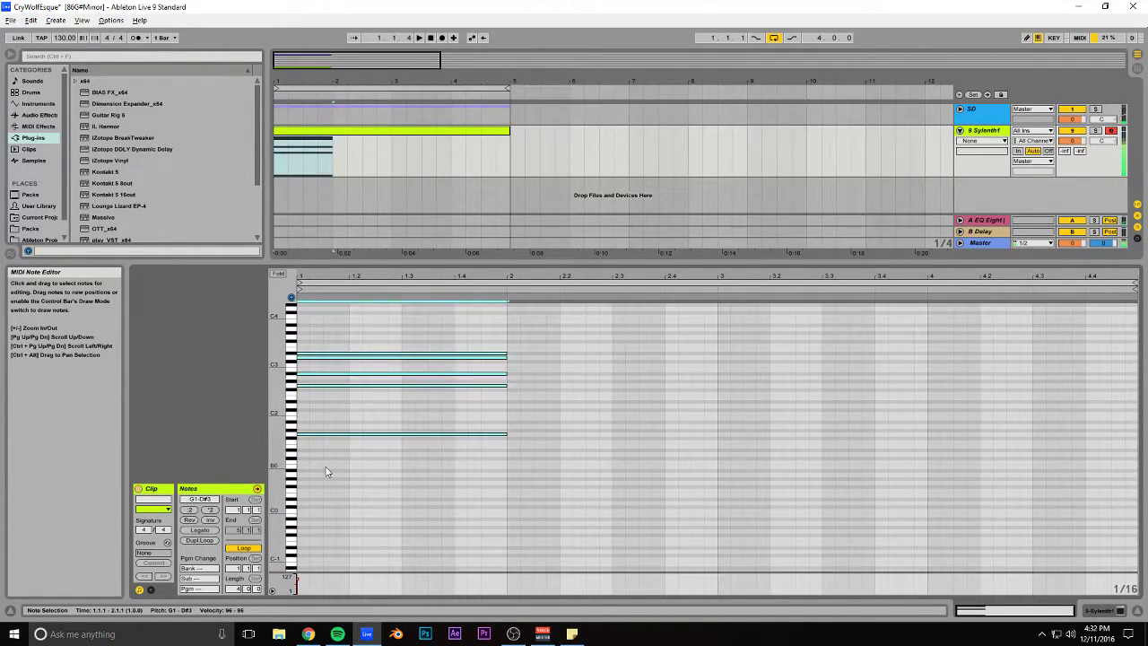
key(Delete)
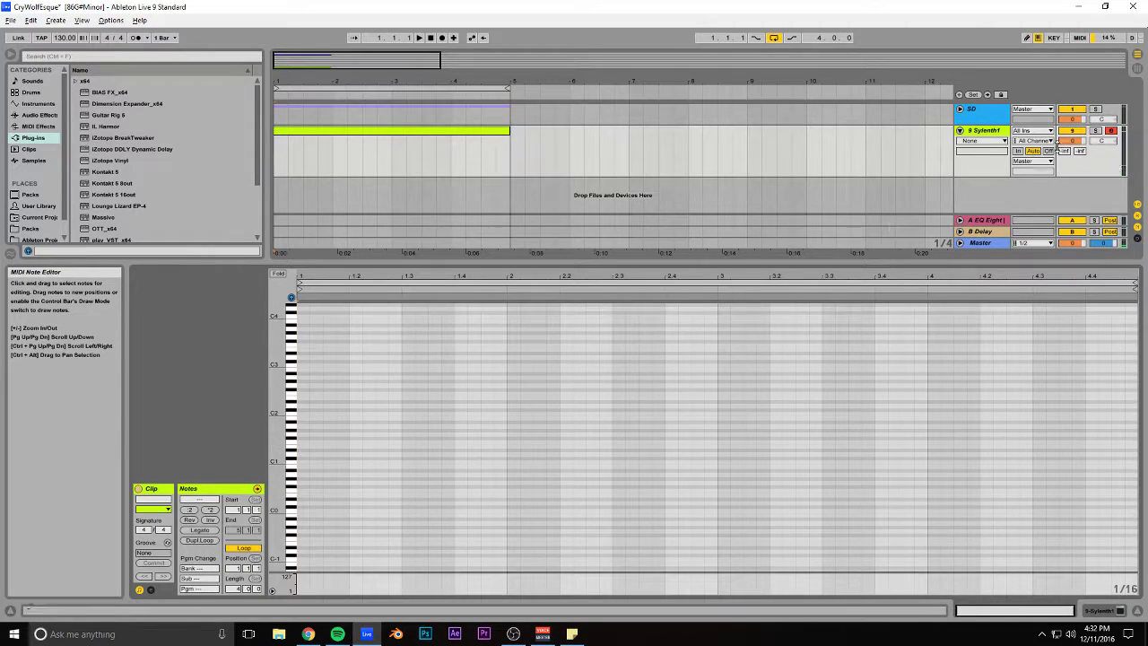
key(ctrl+z)
Step: Set Sylenth1's polyphony to 16, play the chord and close the synth window
key(shift+Tab)
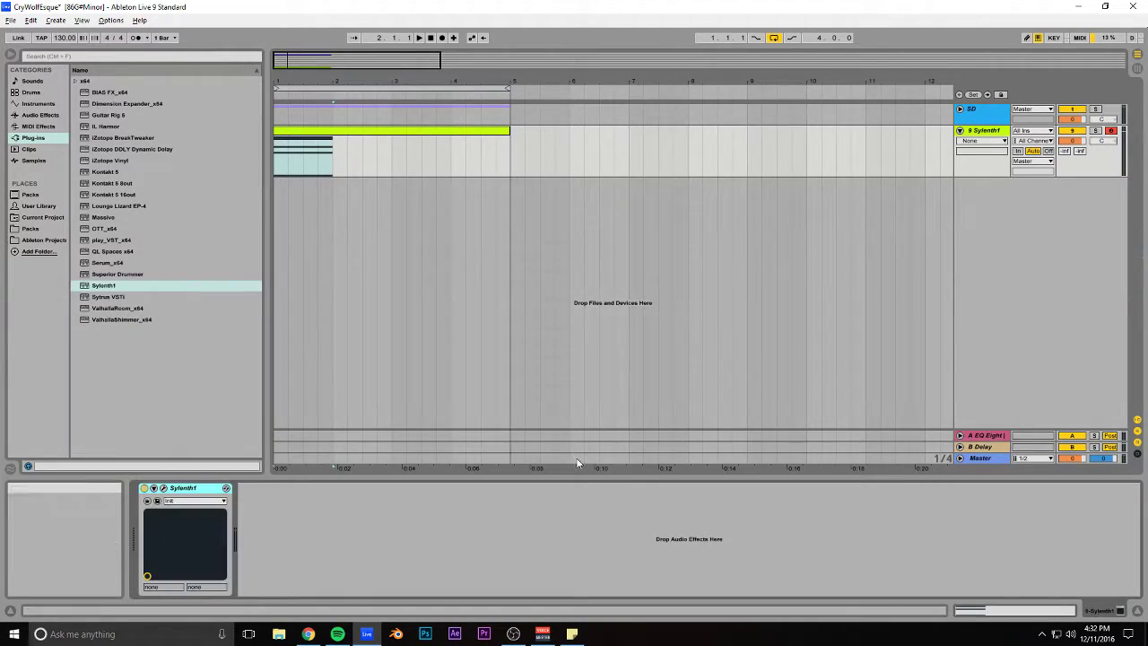
click(163, 488)
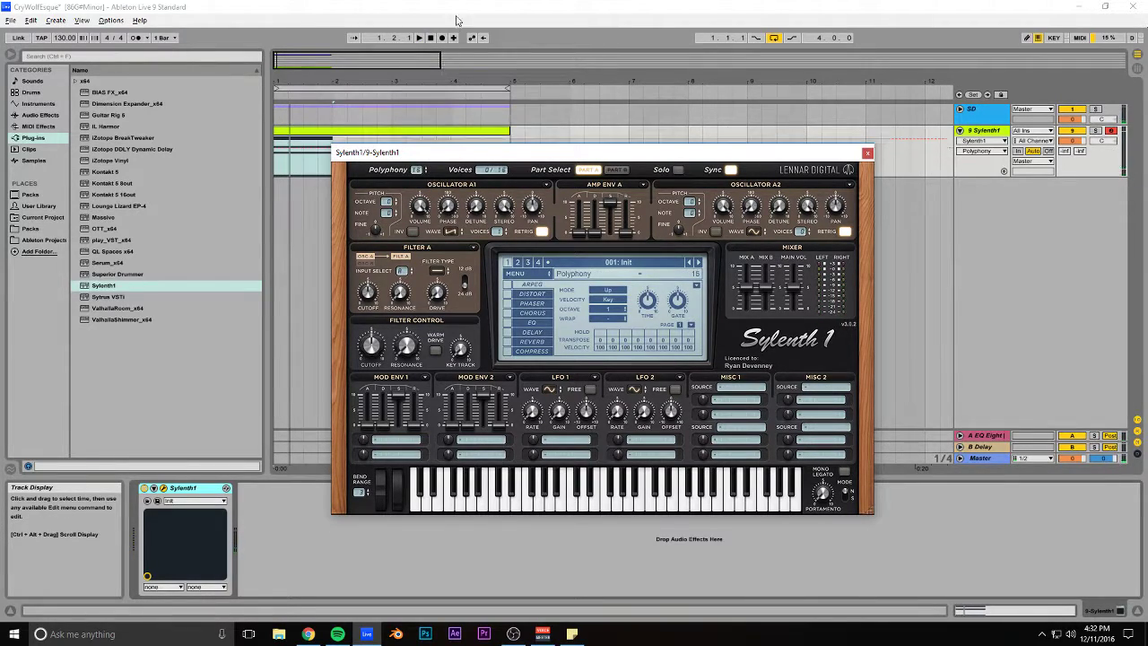
key(space)
click(867, 152)
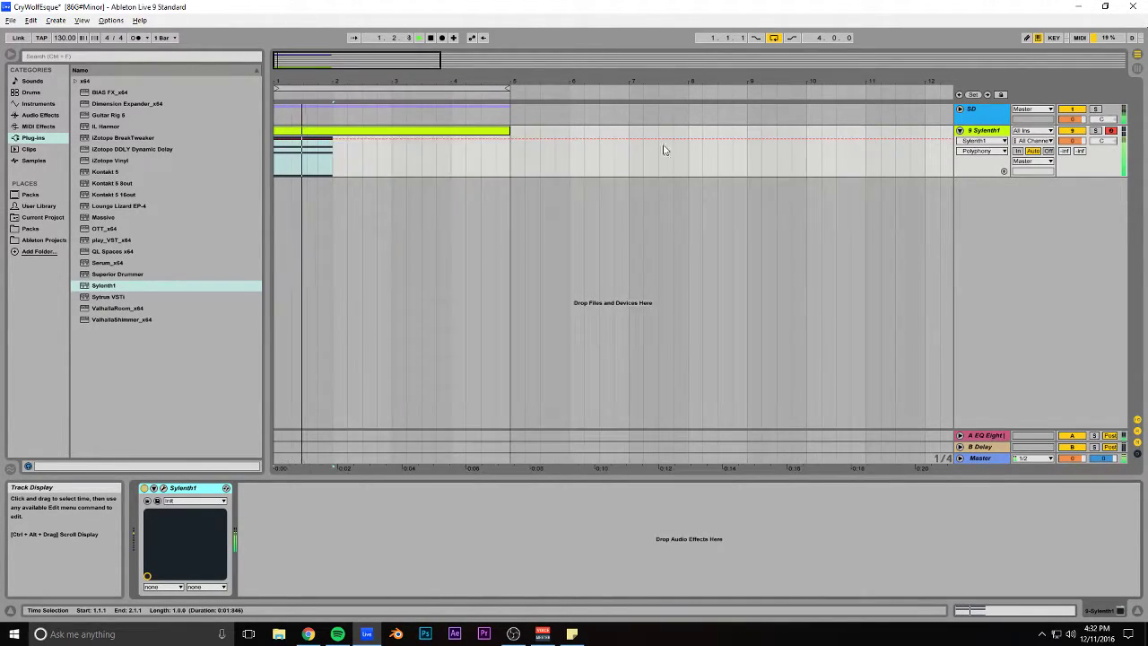
Step: Reopen the Sylenth1 clip, set the bar 1 chord's top note to F3 and audition the chord
double_click(312, 133)
key(space)
click(317, 353)
key(space)
key(Delete)
key(ctrl+z)
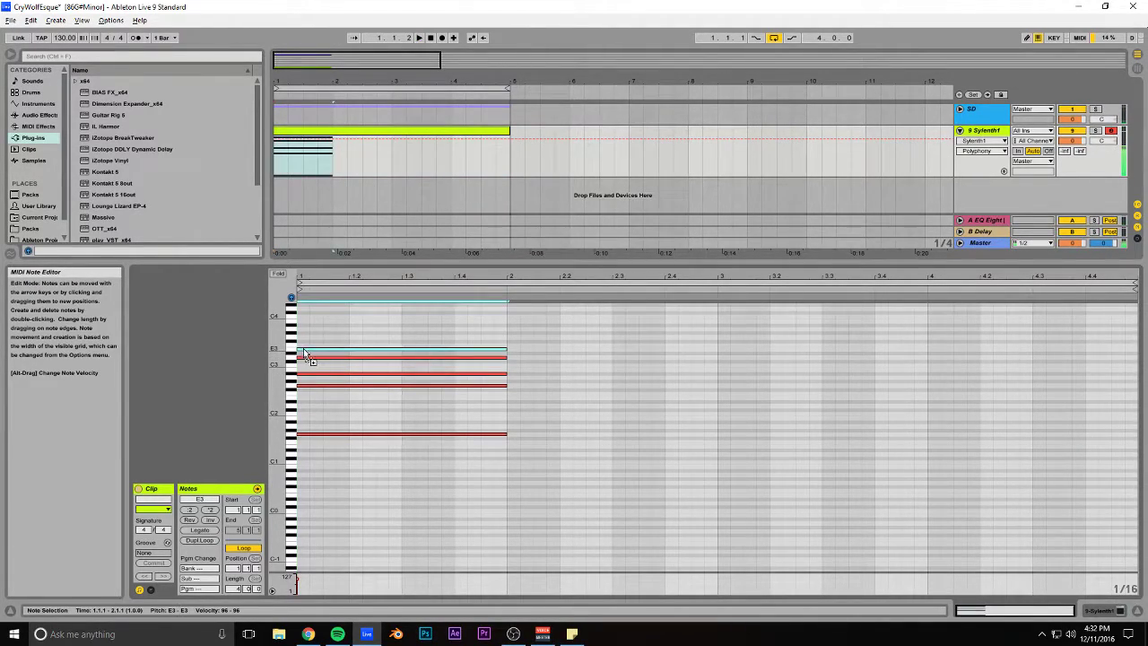
key(space)
scroll(533, 383, down, 1)
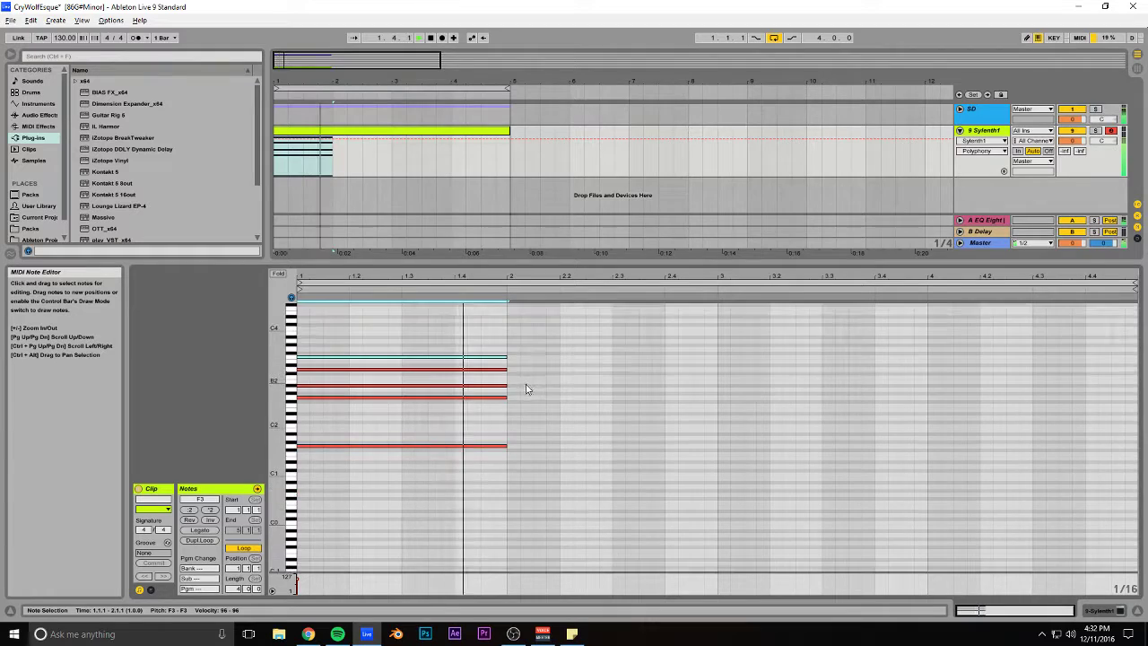
key(space)
Step: Copy the bar 1 chord to bar 2, two semitones lower with its root on F1
click(342, 447)
drag(305, 451, 520, 460)
drag(526, 345, 478, 422)
drag(307, 399, 520, 408)
click(520, 411)
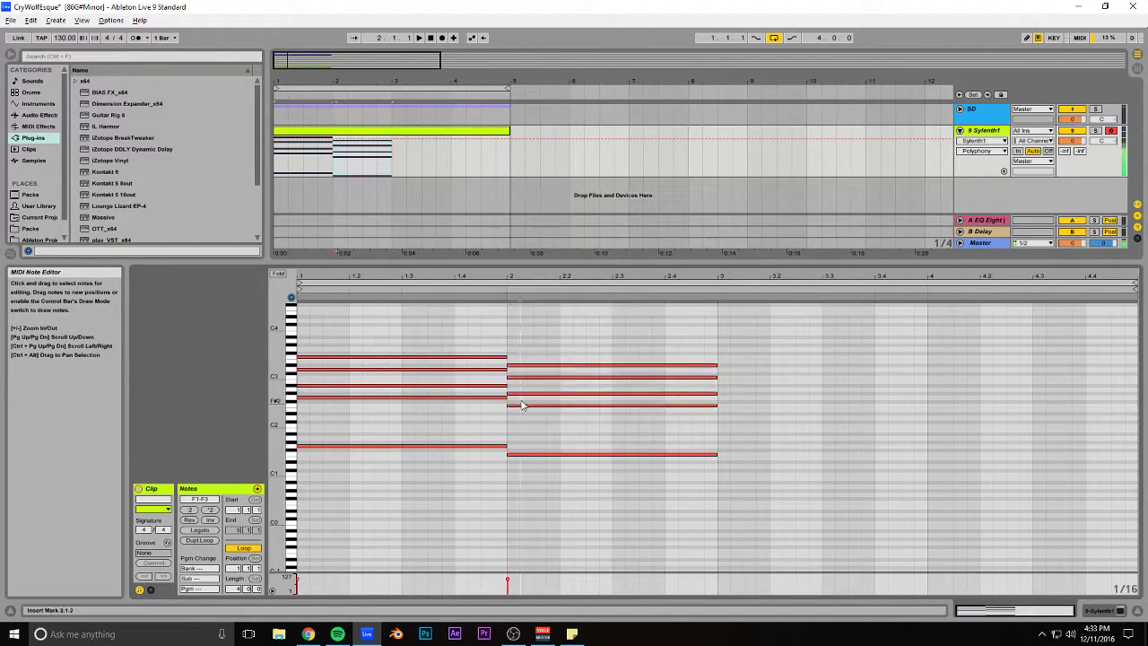
Step: Raise the bar 2 chord's middle note one semitone to A2 and play back both chords
click(517, 395)
key(Up)
click(531, 366)
key(space)
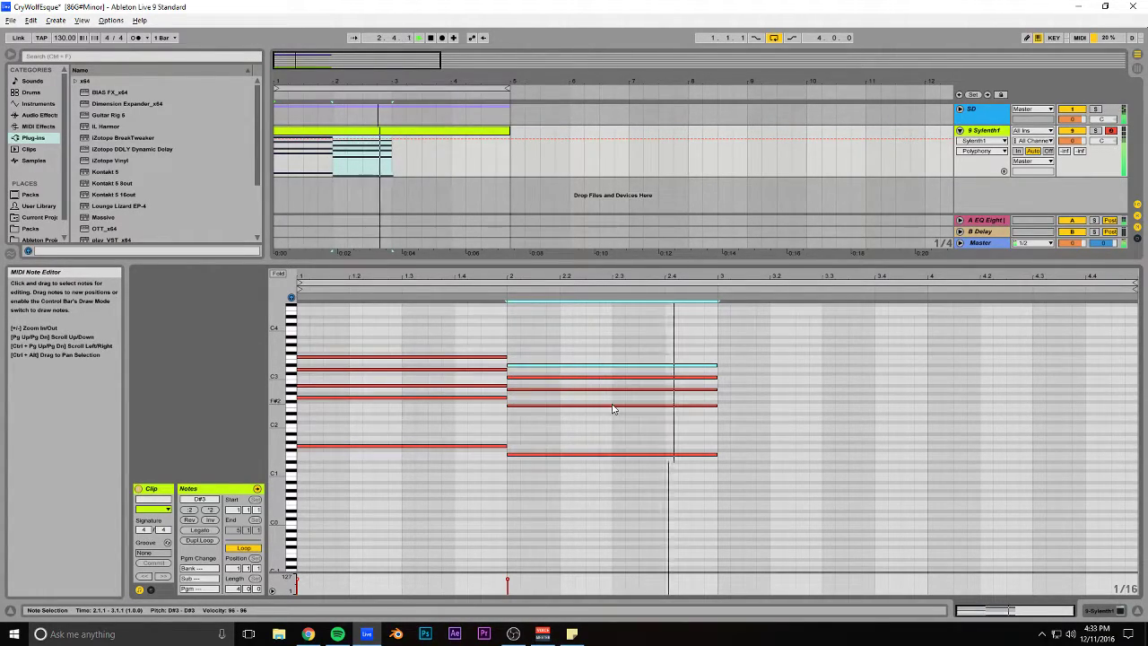
key(space)
Step: Copy the chord to bar 3, arrange its notes as D#1, D#2, G2, A#2 and D3, and play the progression
drag(642, 350, 743, 468)
click(729, 427)
click(728, 413)
click(727, 397)
key(Up)
key(Up)
key(Up)
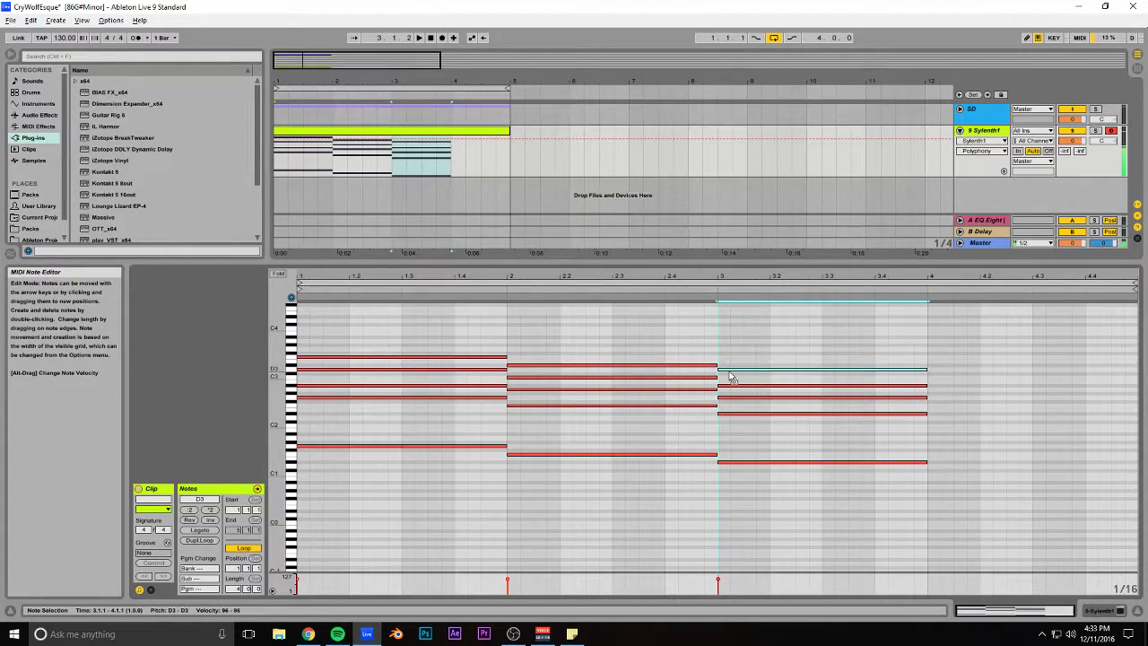
key(space)
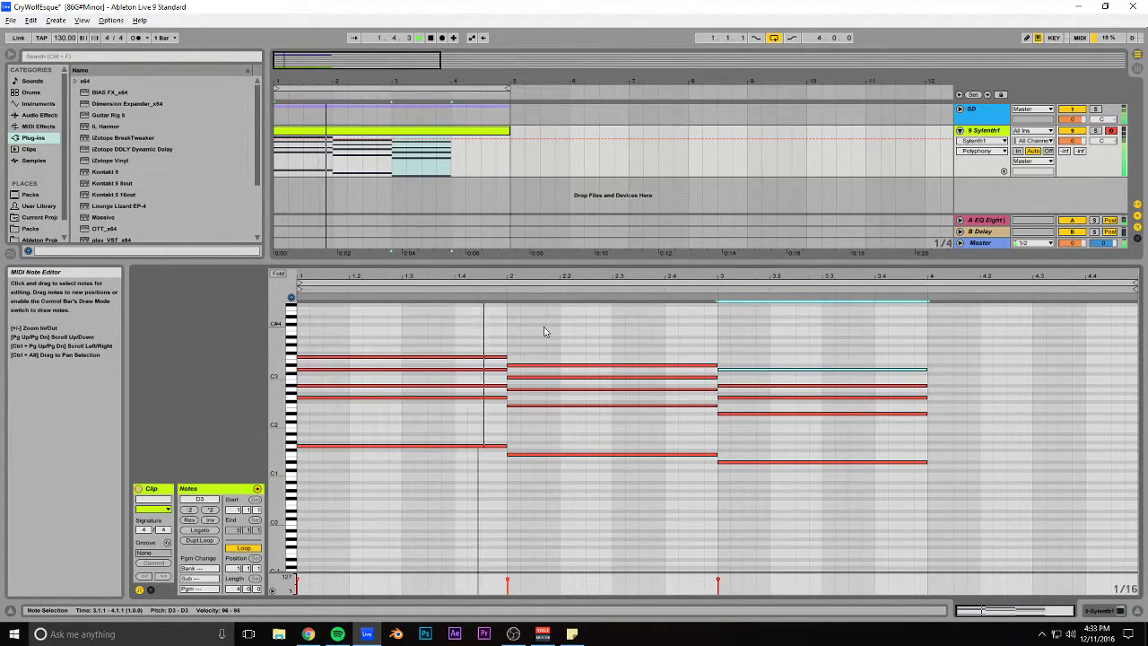
Step: Duplicate the bar 3 chord into bar 4, play the progression and lower the Sylenth1 track volume to -6 dB
click(1067, 141)
key(space)
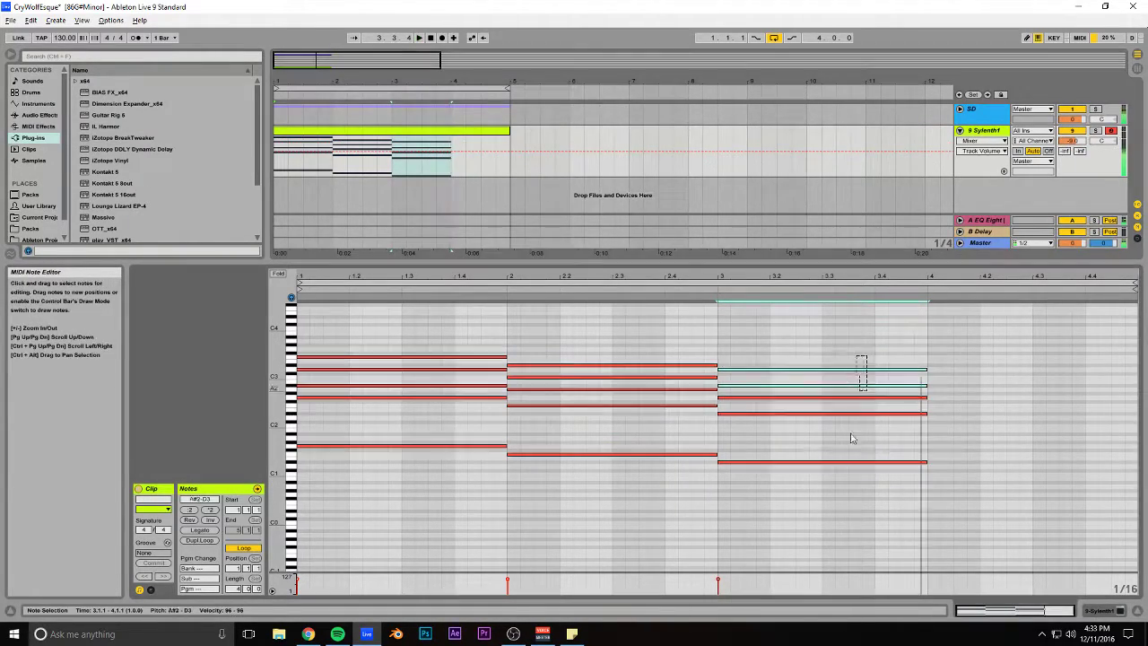
key(ctrl+d)
key(space)
click(1068, 142)
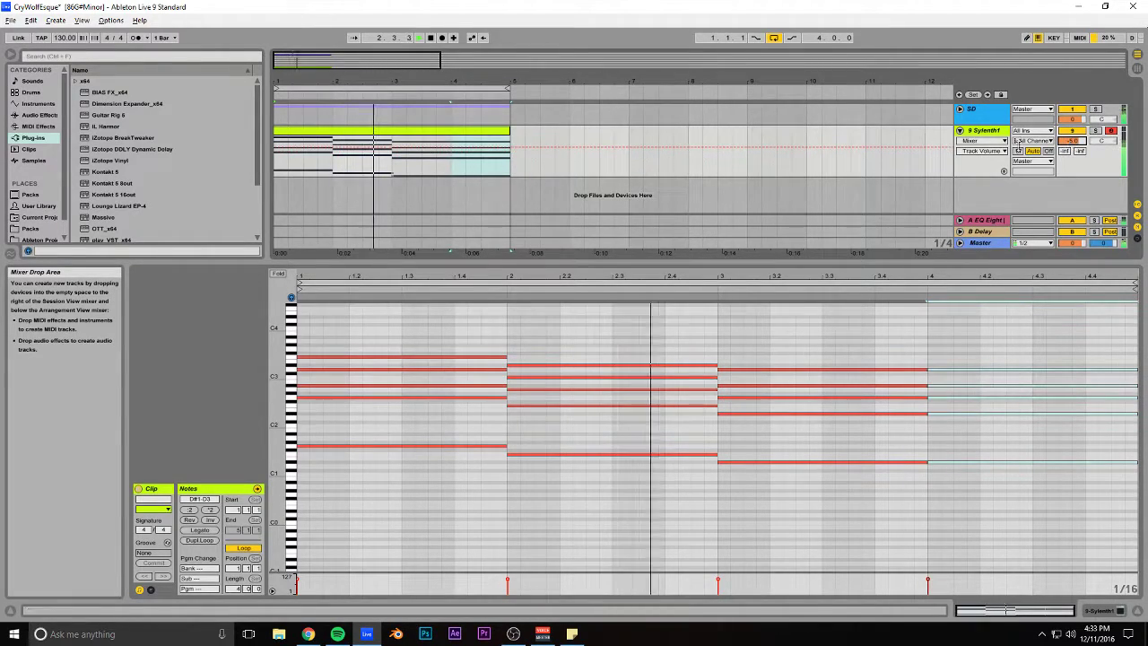
Step: Show the Sylenth1 track's device chain and open the synth's editor window above the arrangement
click(1082, 610)
drag(453, 81, 453, 65)
key(ctrl+s)
click(164, 488)
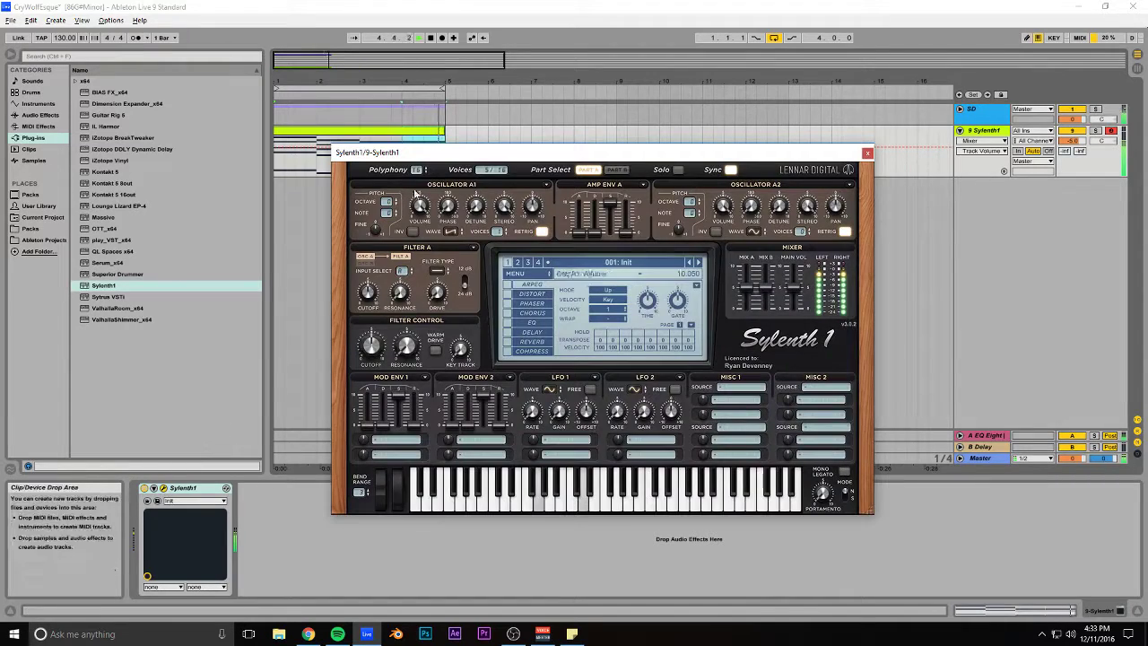
drag(409, 157, 375, 160)
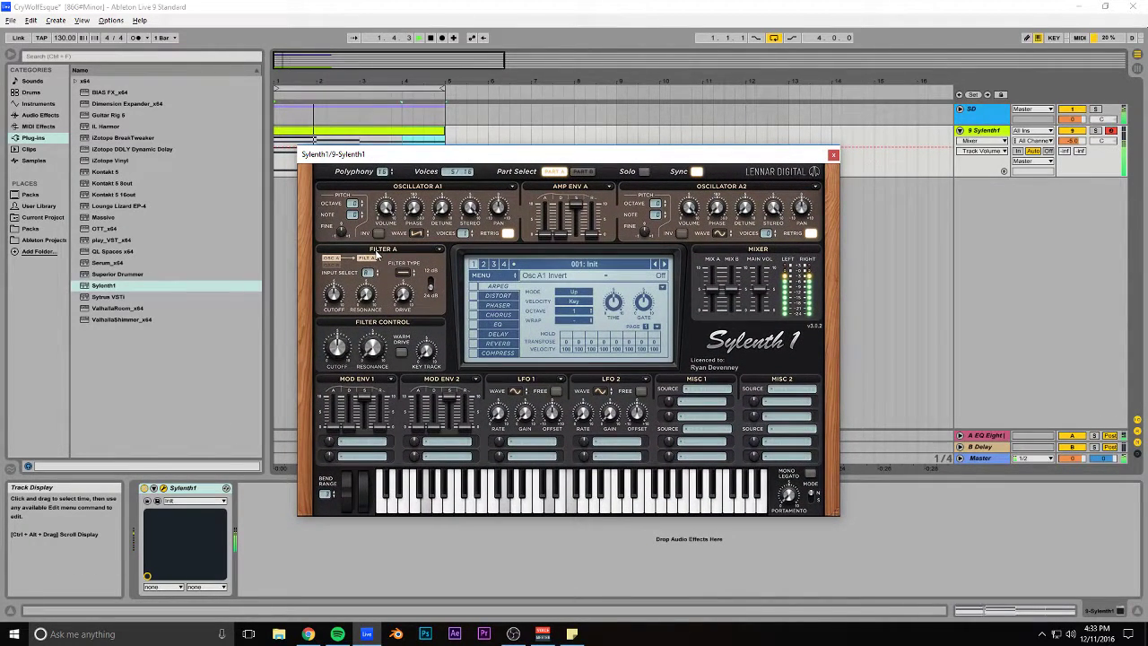
Step: Set Sylenth1's Oscillator A1 to 3 voices, adjust its detune, and change Oscillator A2's waveform to Saw
click(354, 205)
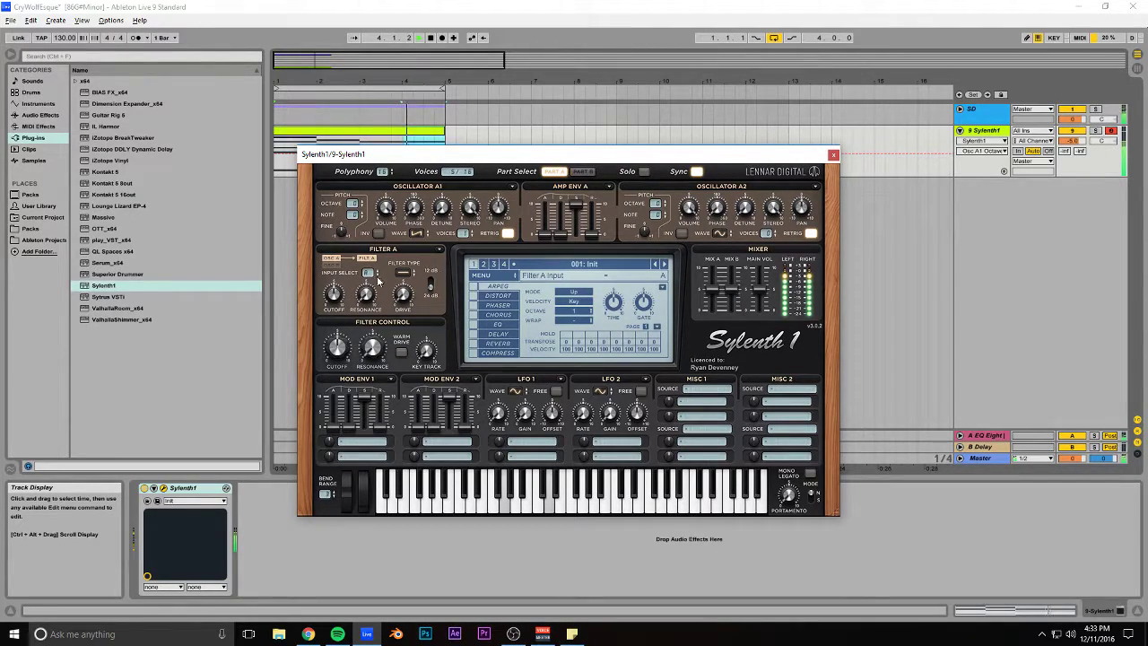
click(465, 231)
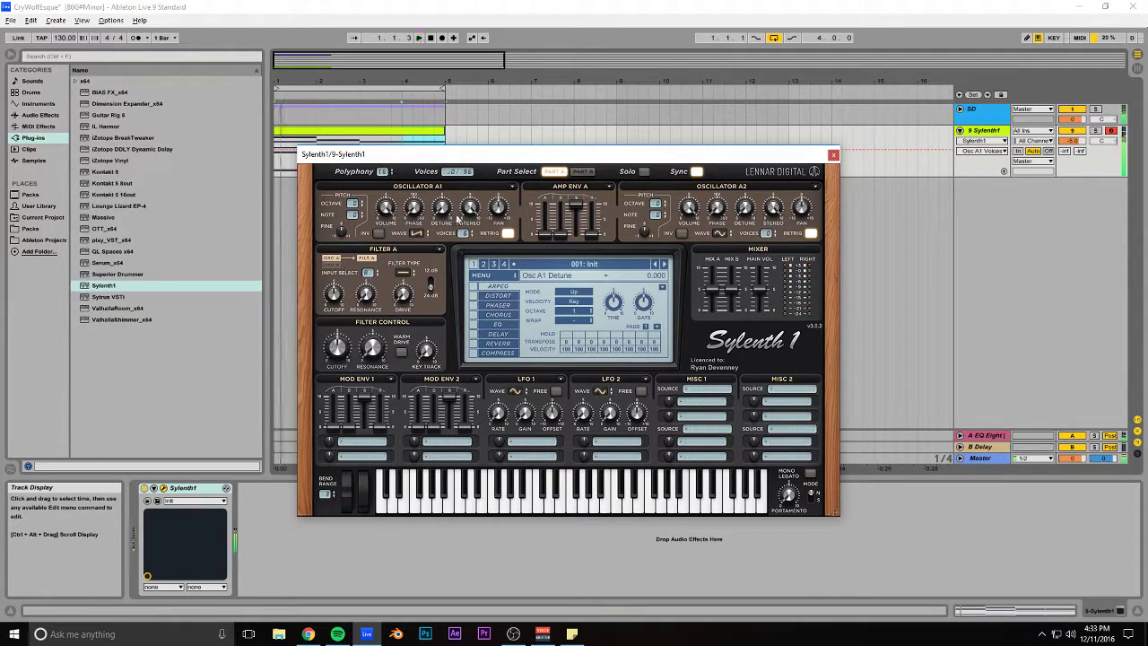
drag(442, 202, 444, 183)
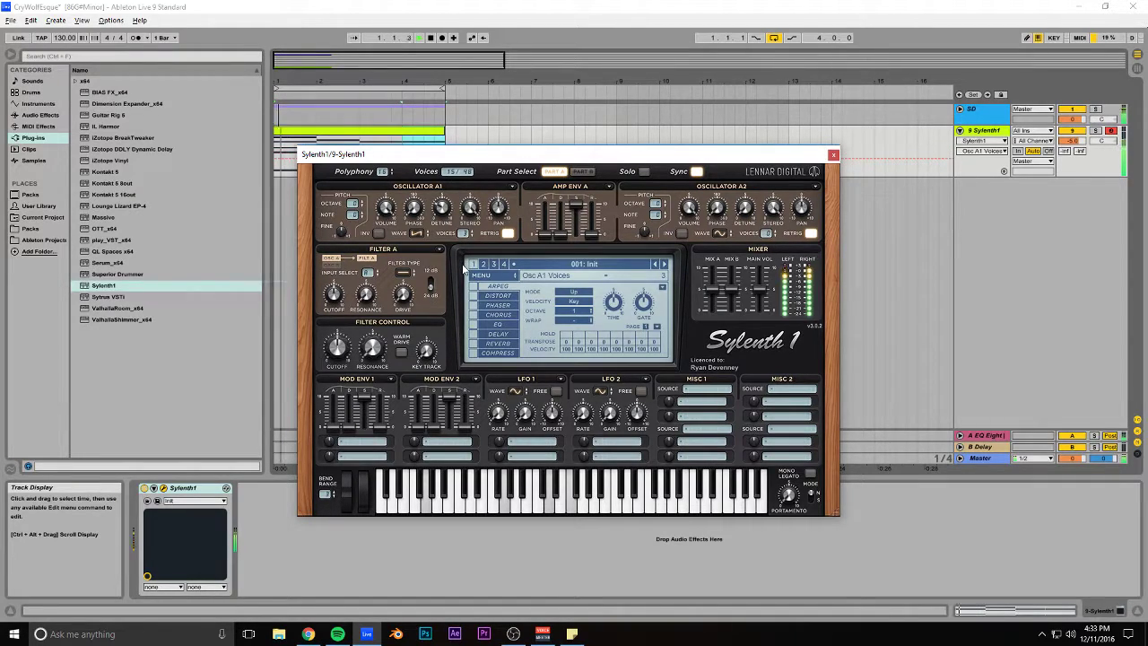
drag(441, 209, 443, 241)
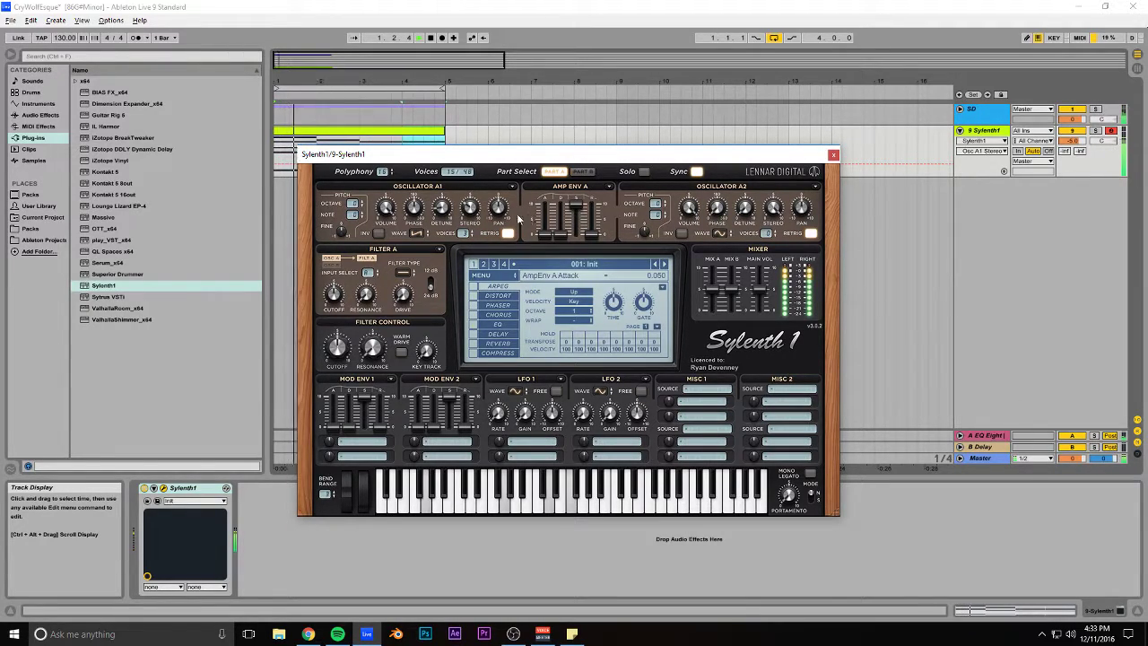
click(721, 233)
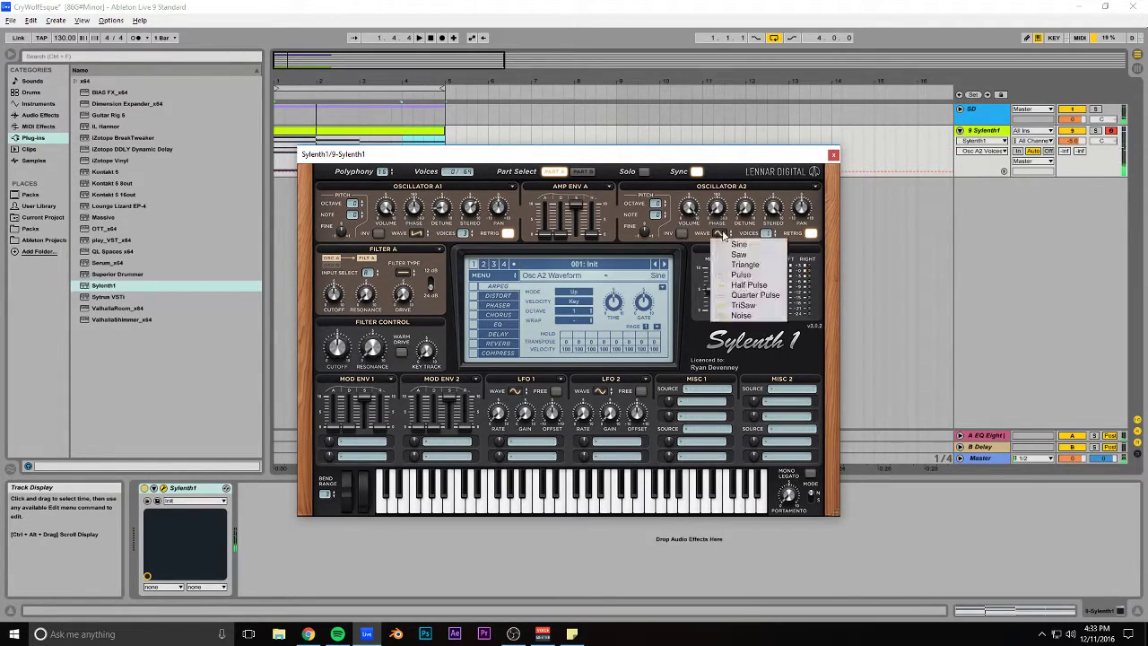
click(739, 255)
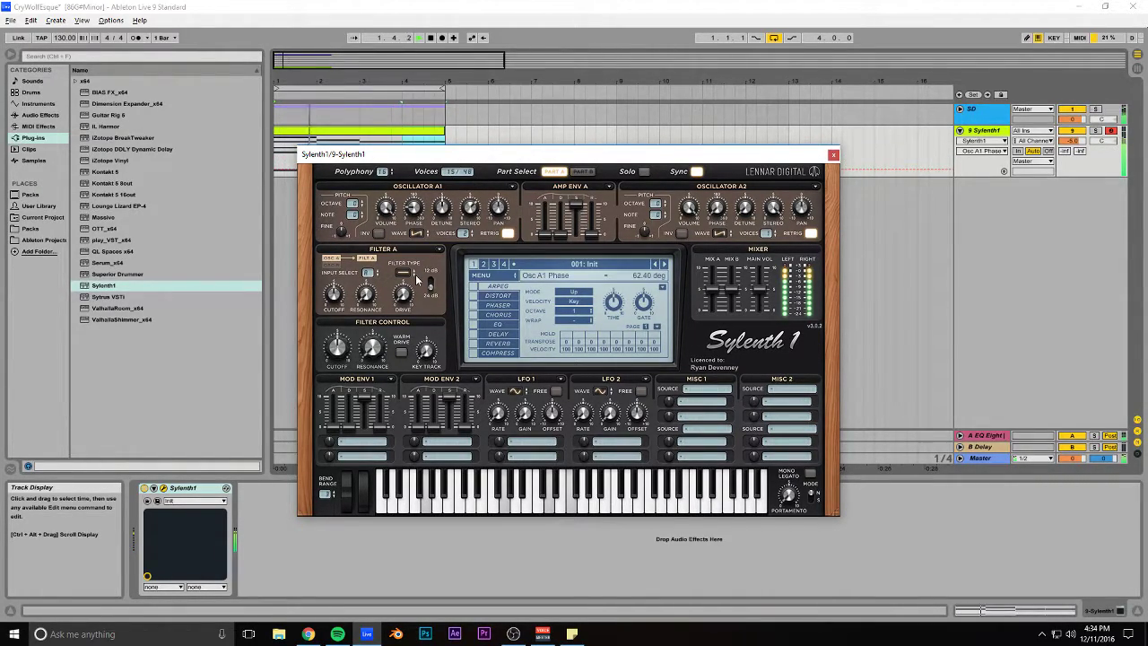
Step: Lower the Sylenth1 track volume to -12 dB and enable the synth's built-in reverb
drag(426, 156, 449, 135)
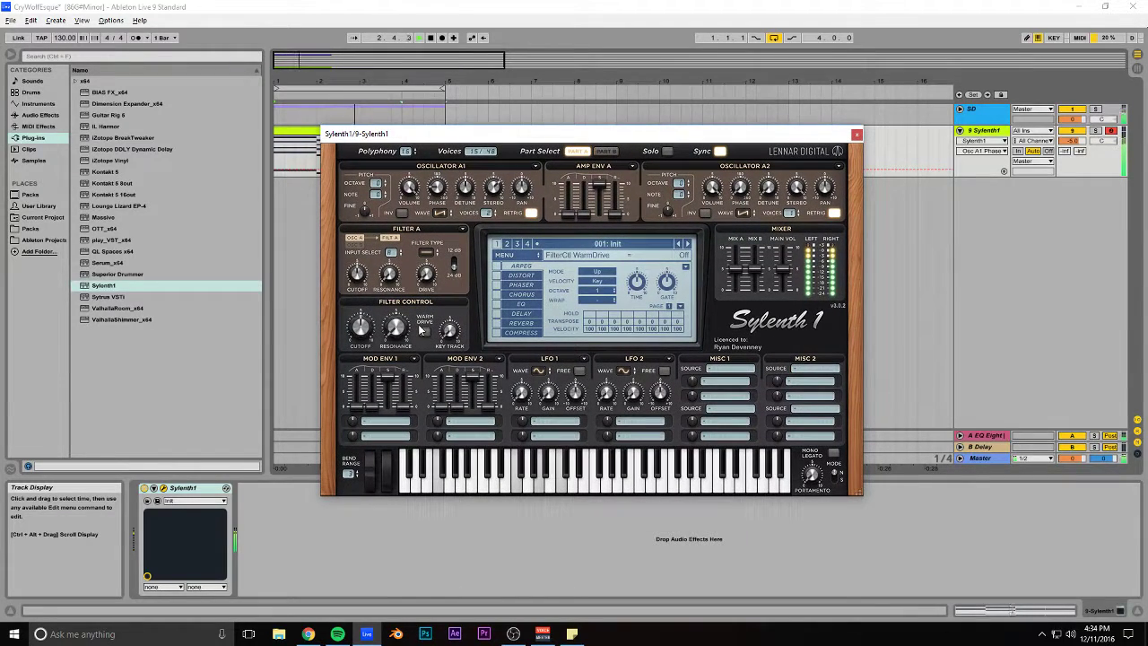
click(1074, 141)
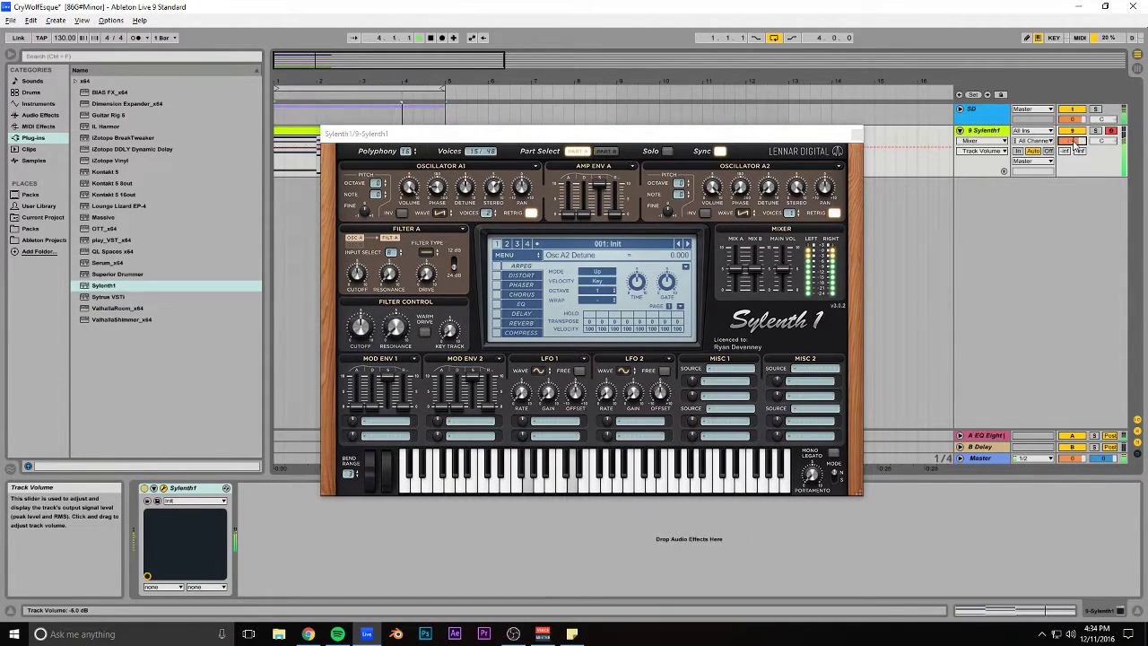
drag(584, 136, 530, 132)
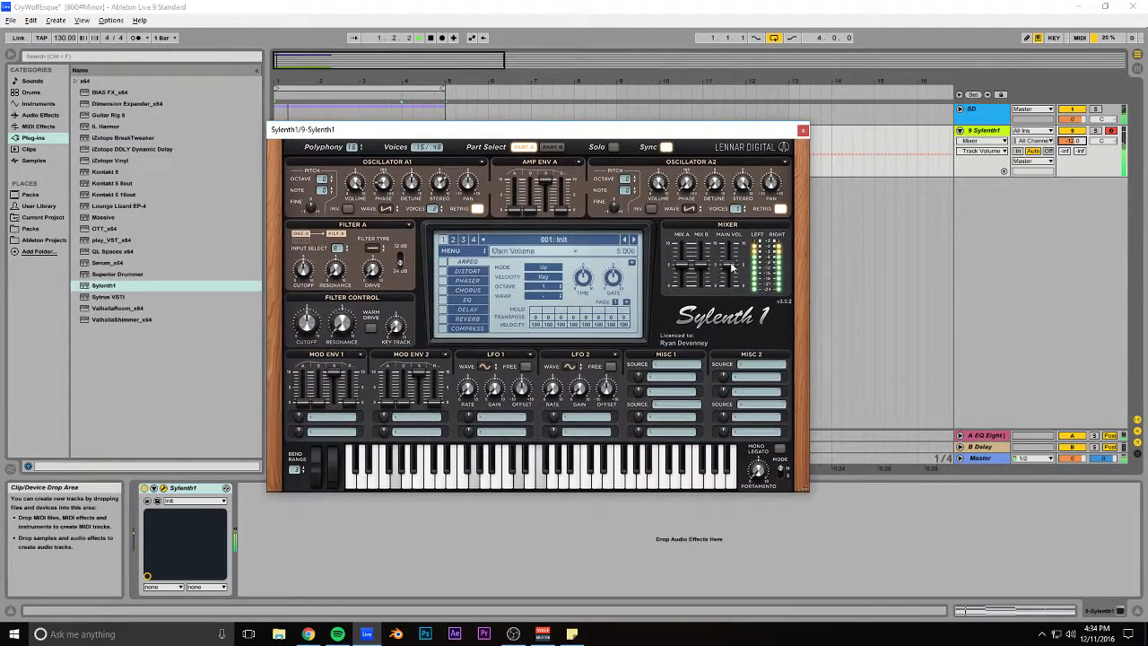
click(462, 318)
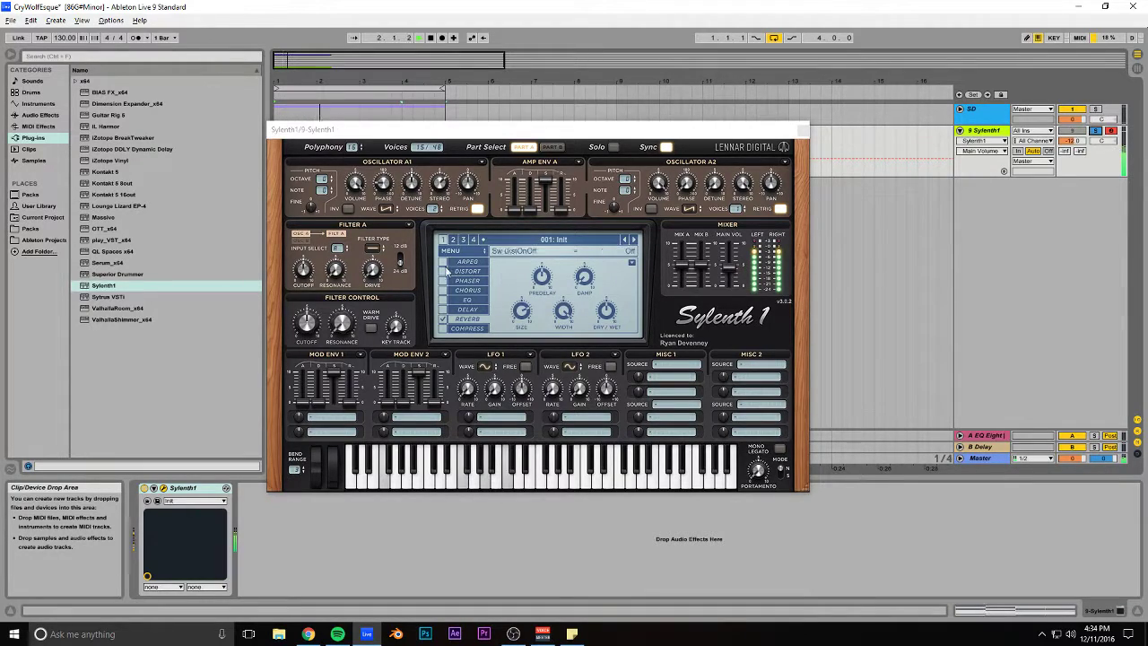
click(443, 262)
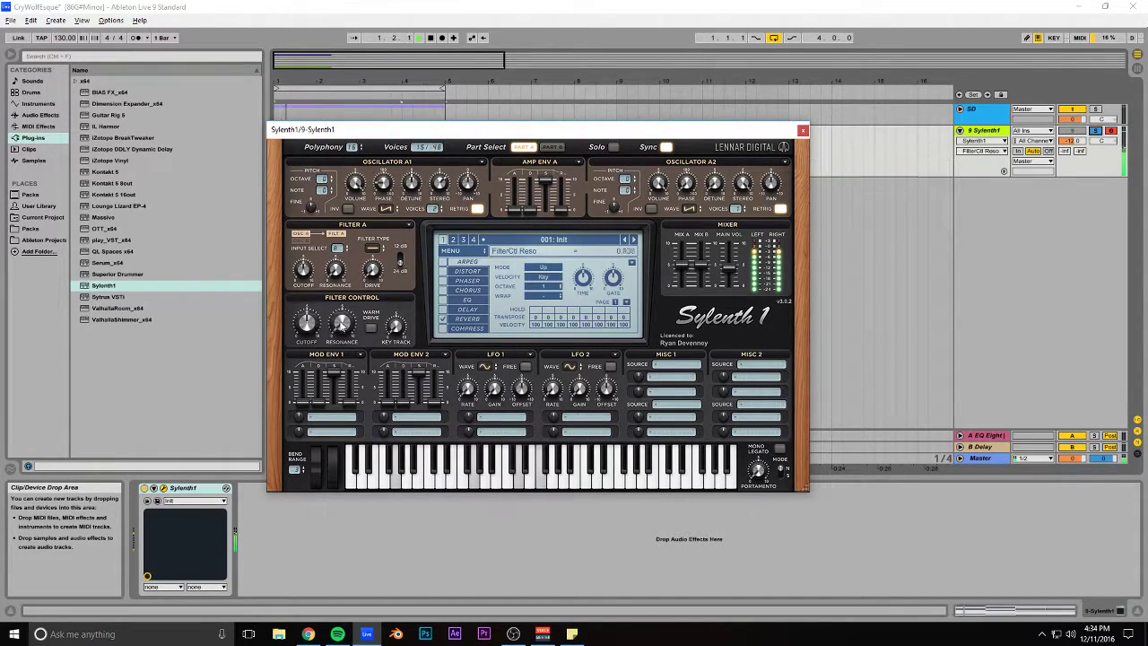
Step: Set Filter A's type to Lowpass and its input to Oscillators Part A and B
click(372, 249)
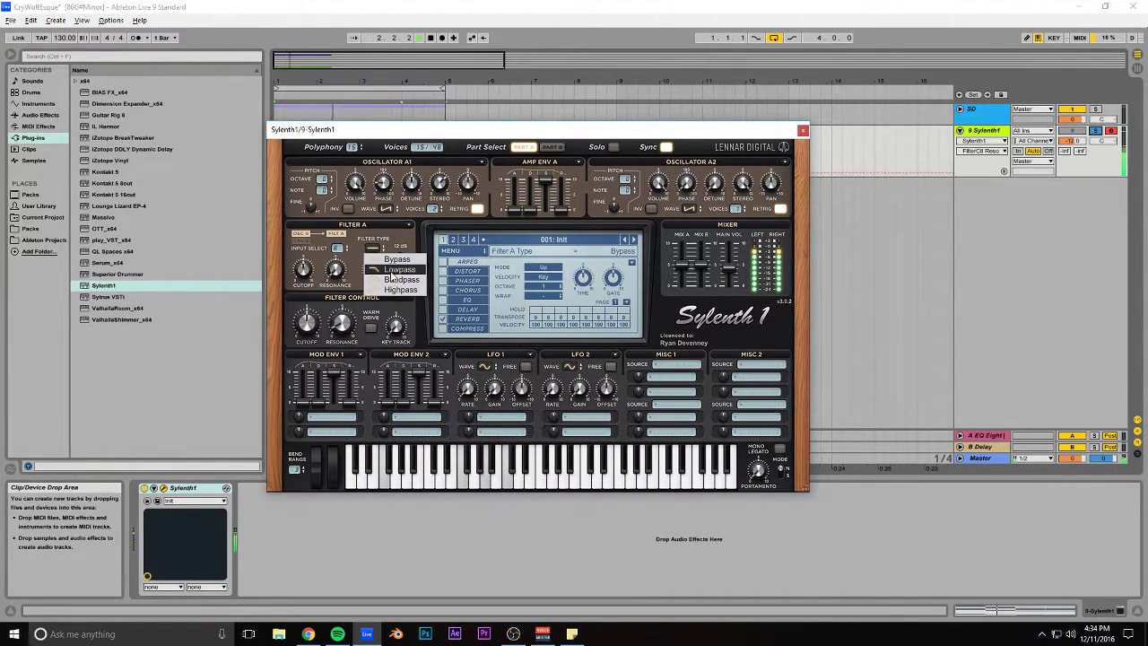
click(392, 270)
click(337, 248)
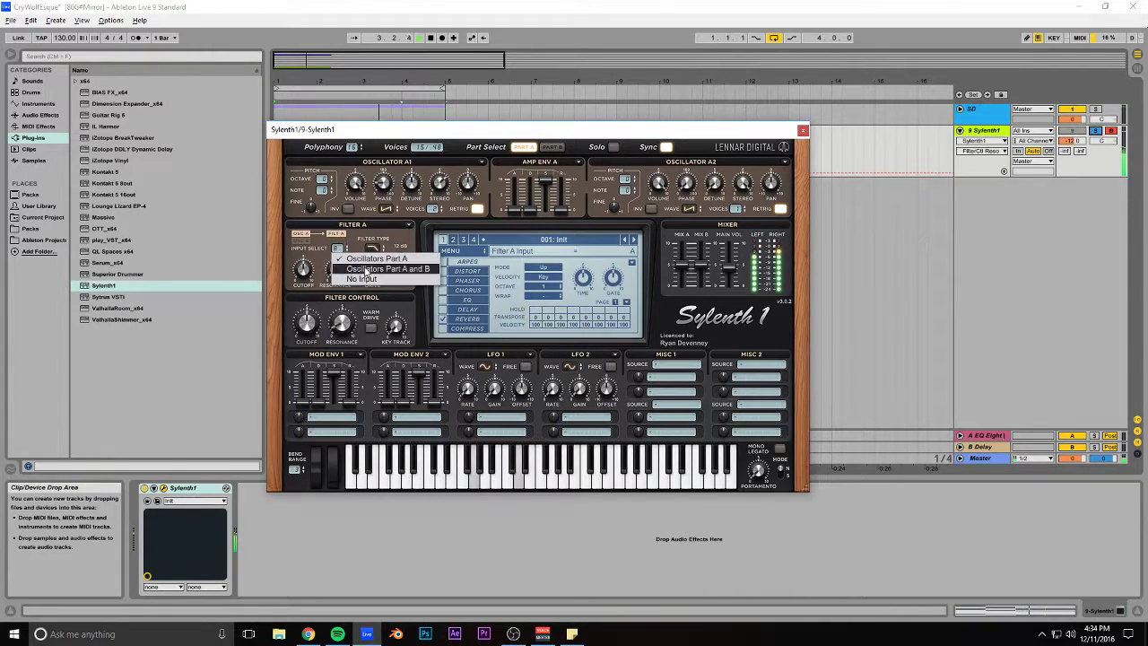
click(364, 269)
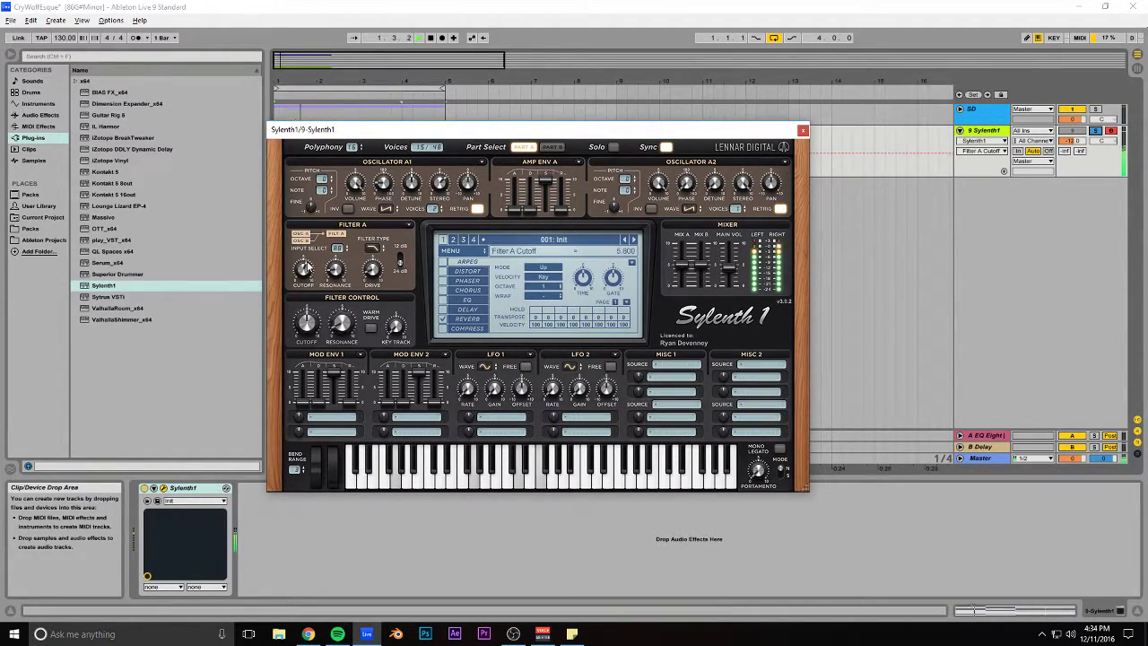
Step: Sweep the Filter Control cutoff down and back up during playback, and turn on Warm Drive
drag(307, 319, 305, 284)
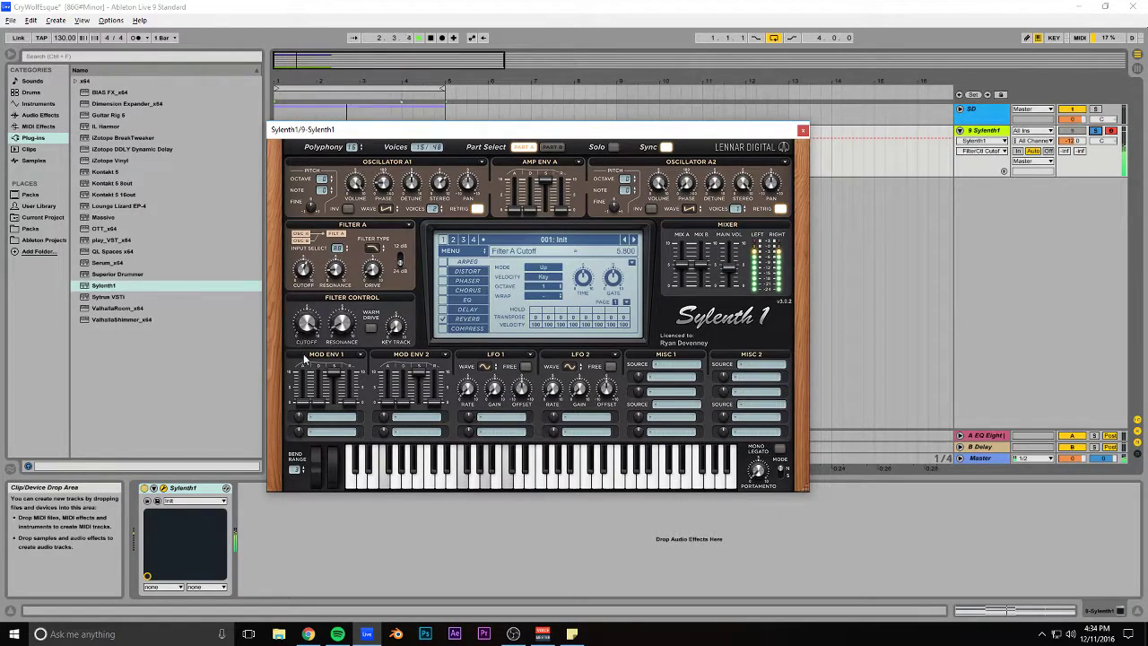
drag(308, 332, 298, 320)
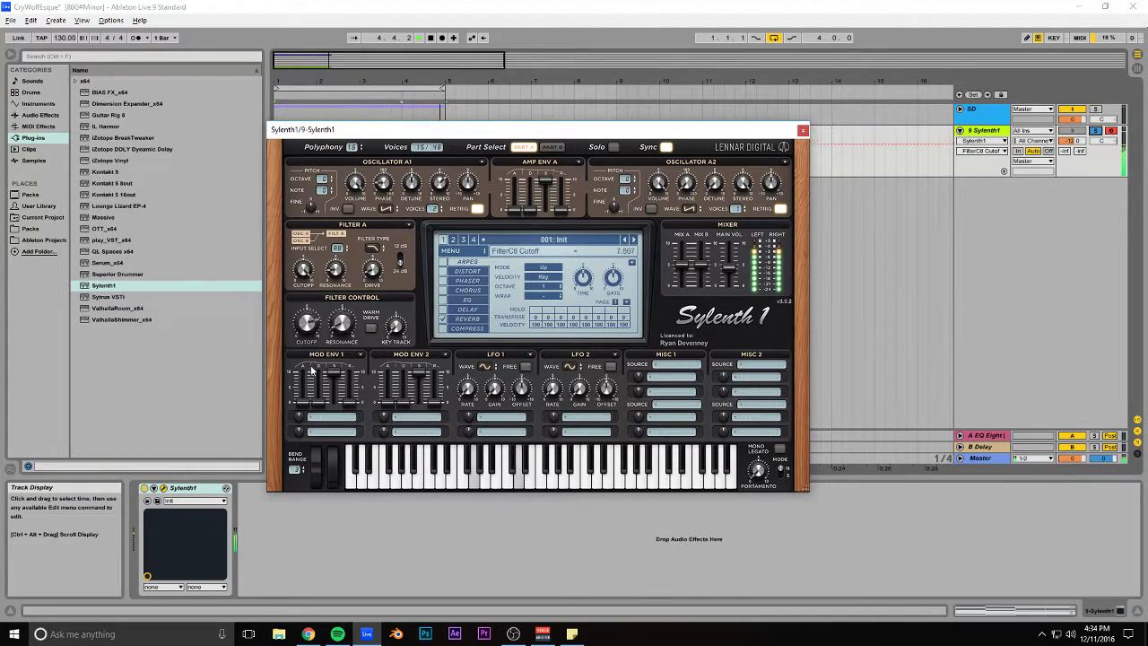
drag(316, 492, 316, 531)
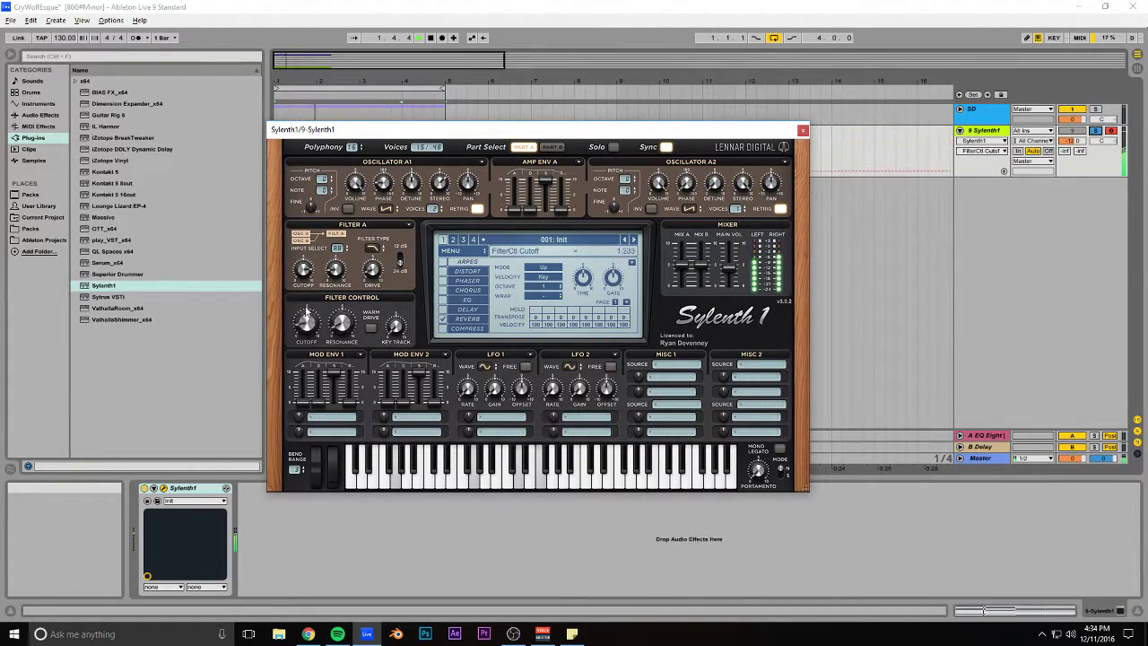
drag(306, 316, 316, 217)
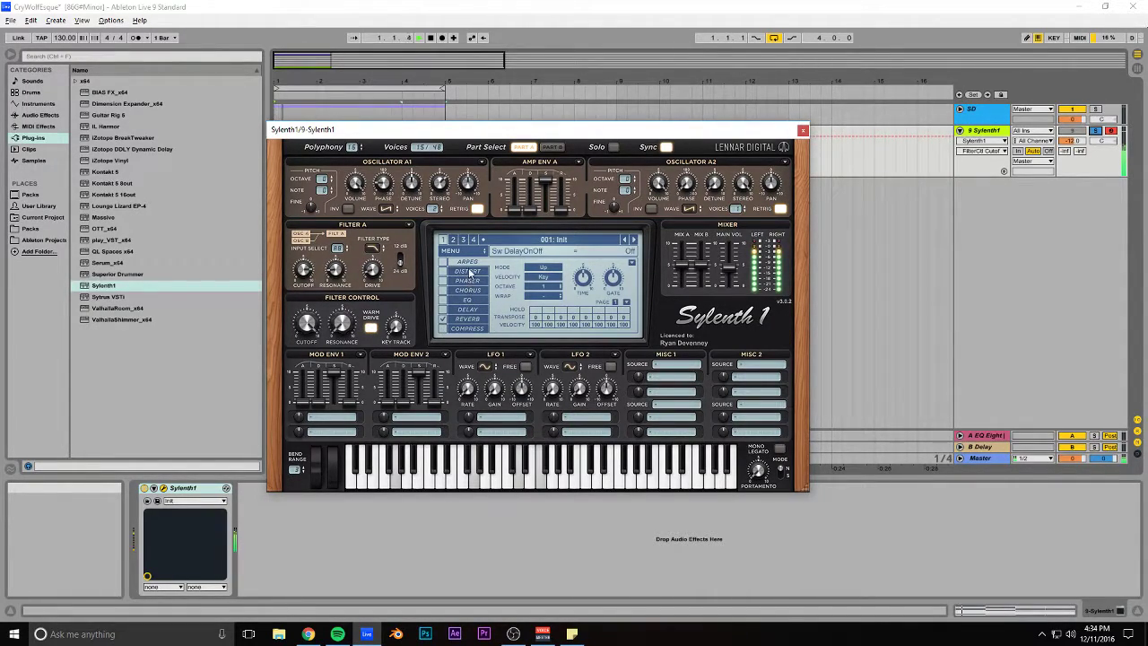
click(468, 271)
click(566, 273)
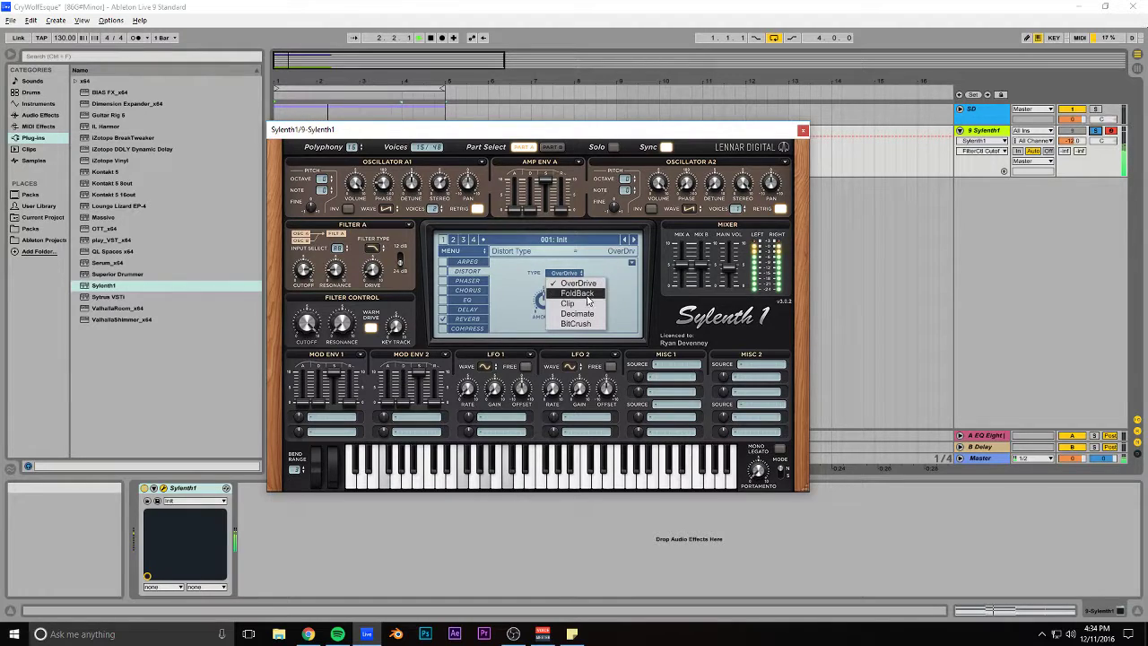
click(621, 292)
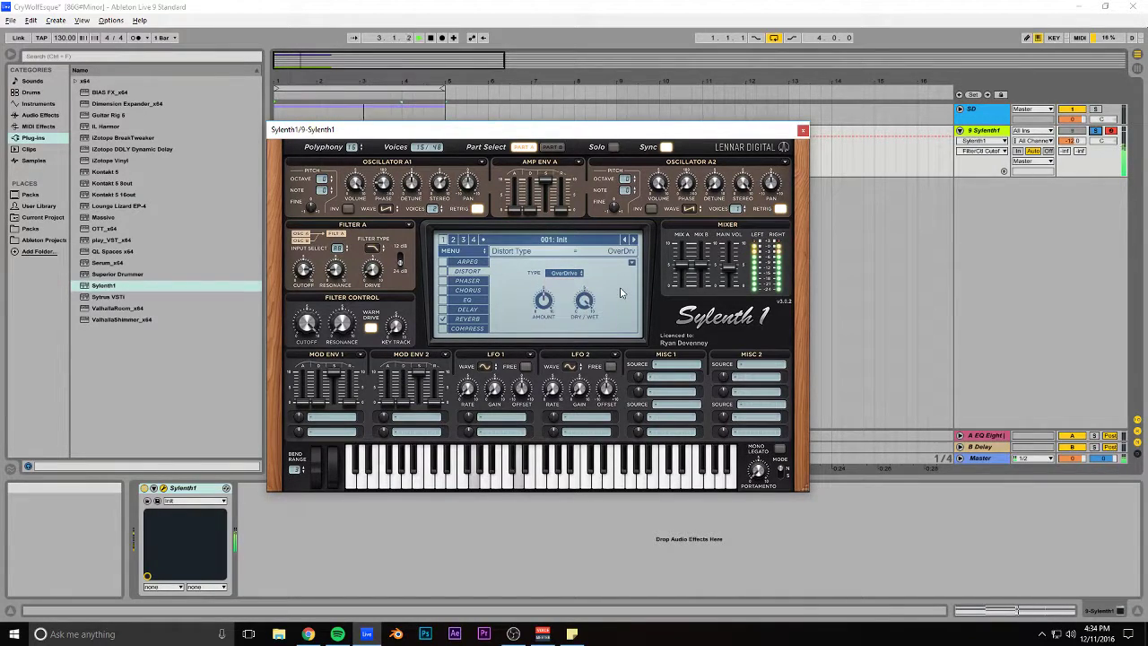
Step: Enable Sylenth1's built-in compressor, show its settings and close the synth editor
click(443, 329)
click(467, 329)
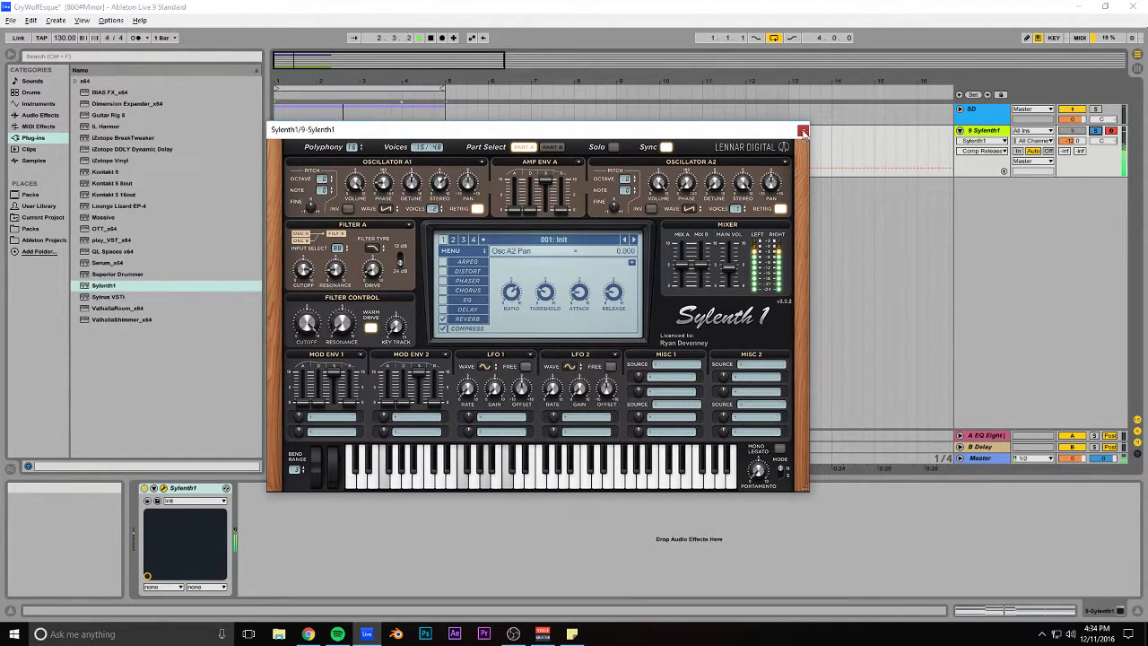
click(803, 133)
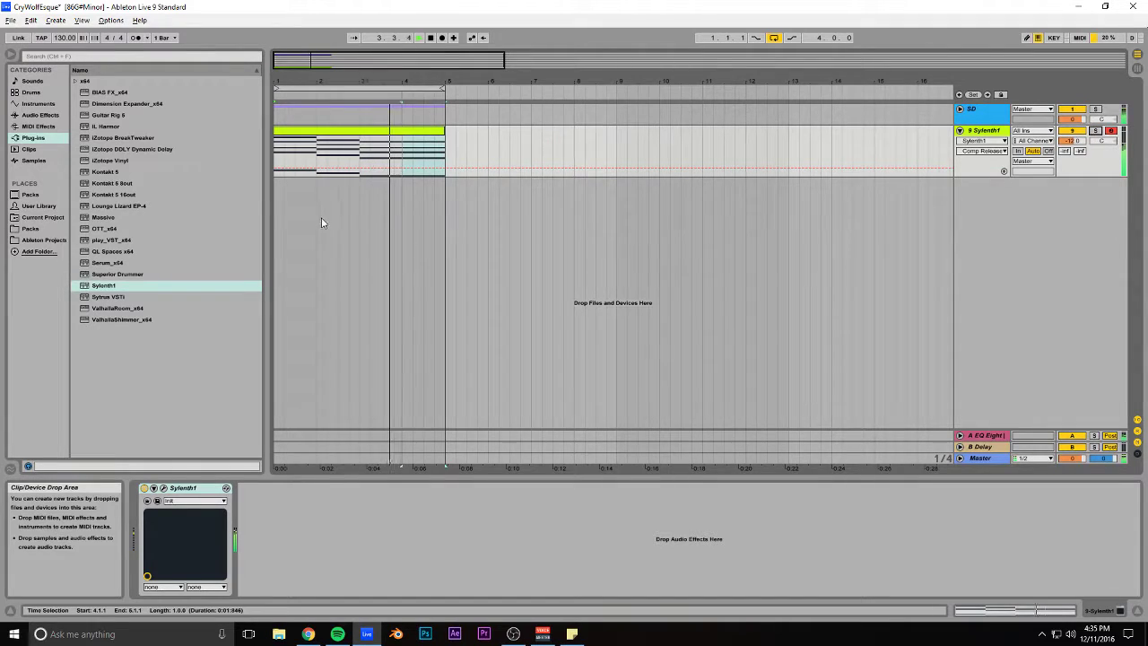
Step: Add an EQ Eight after Sylenth1, low-cut the sound at 100 Hz with band 1, and play the loop
key(space)
click(41, 115)
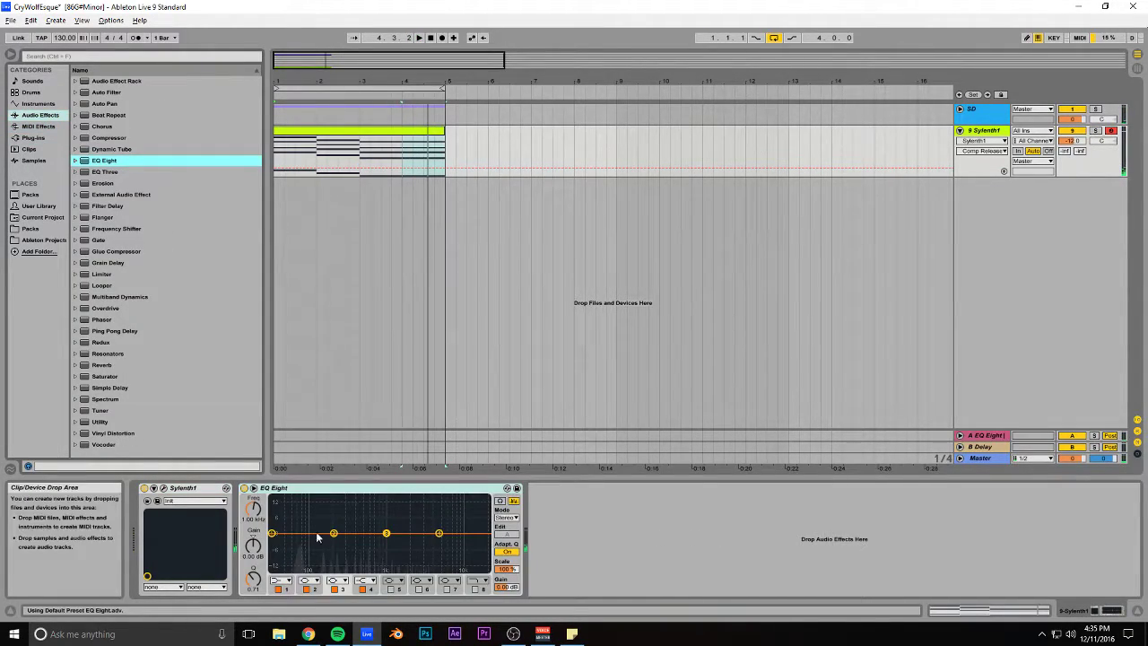
drag(259, 508, 260, 484)
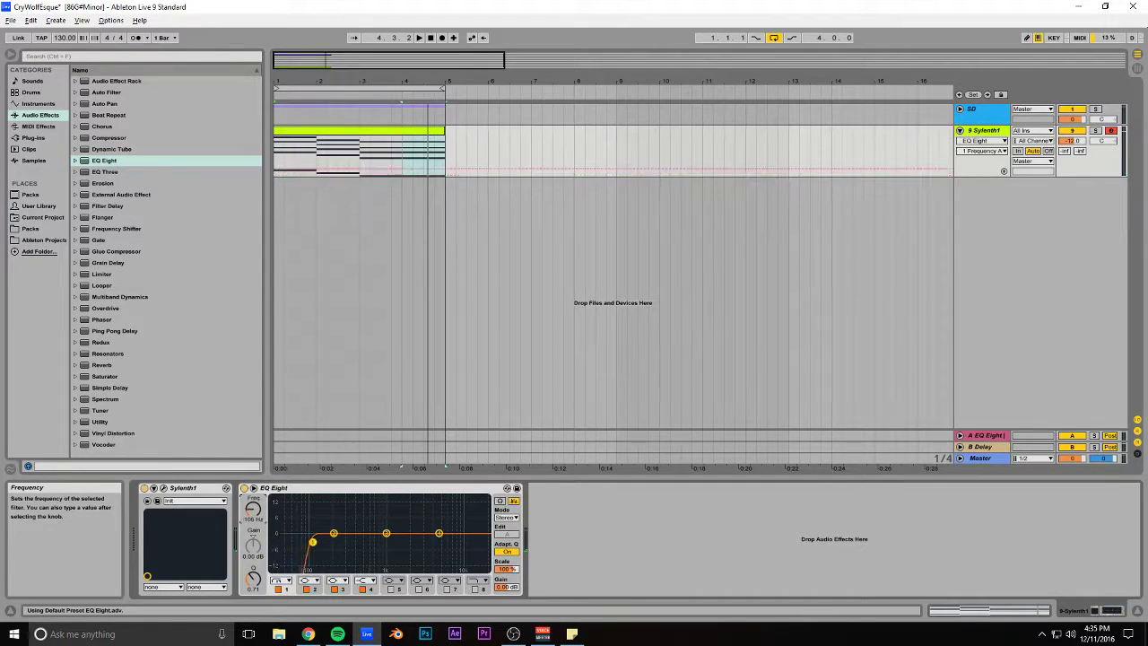
key(space)
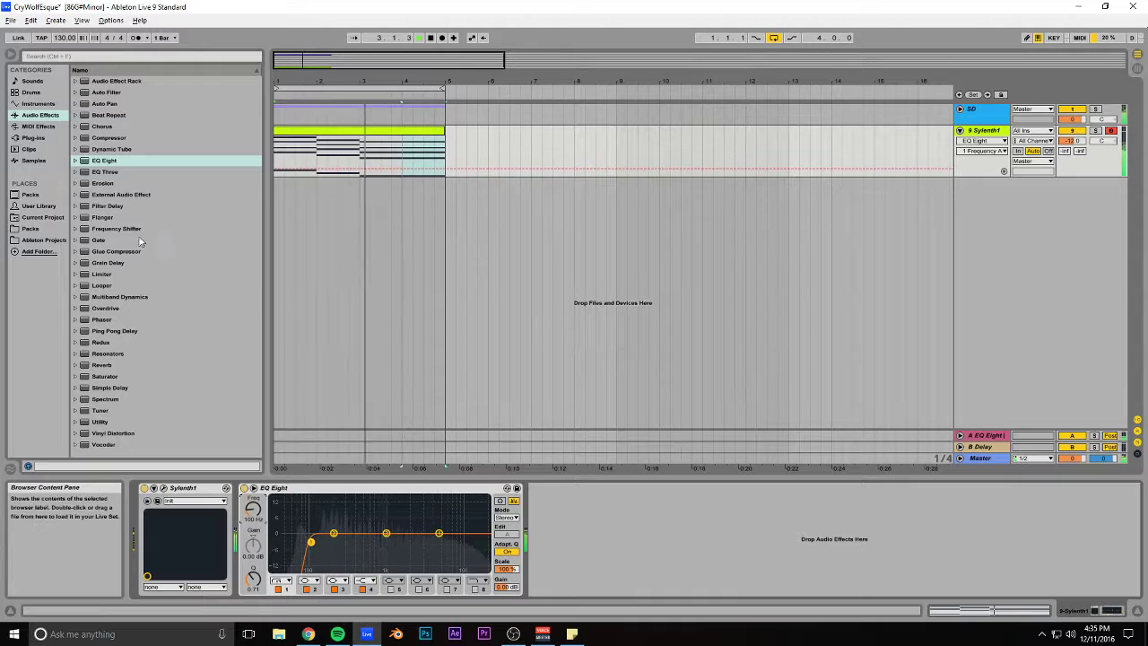
Step: Insert an Arpeggiator before Sylenth1, raise its gate and set its rate to 1/16
click(38, 127)
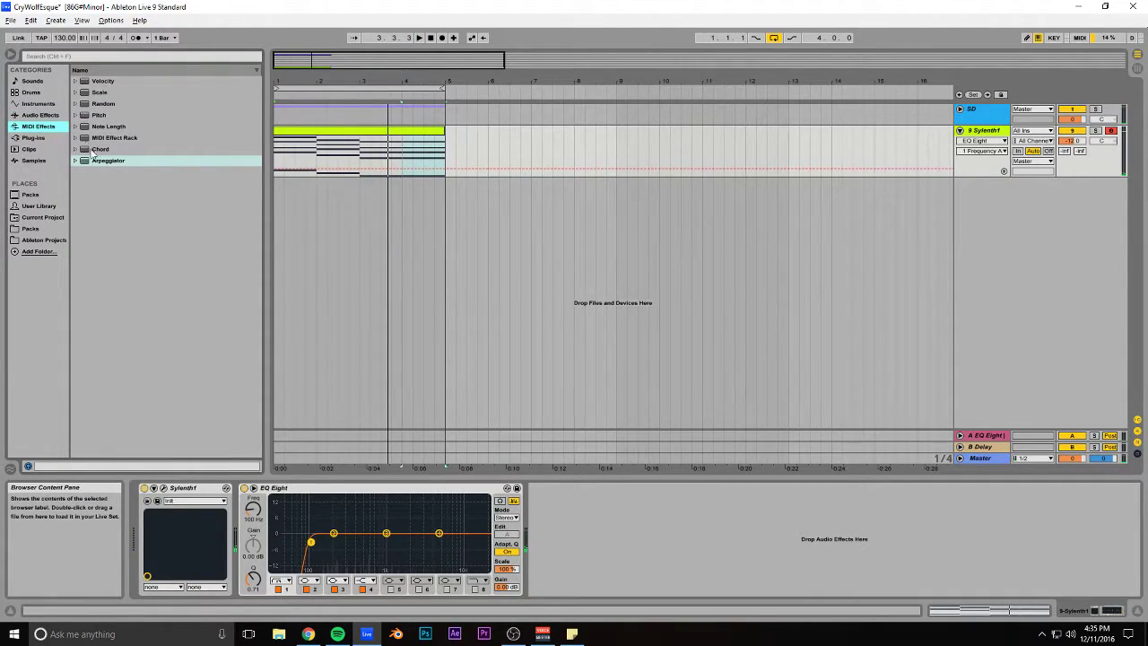
drag(152, 167, 141, 520)
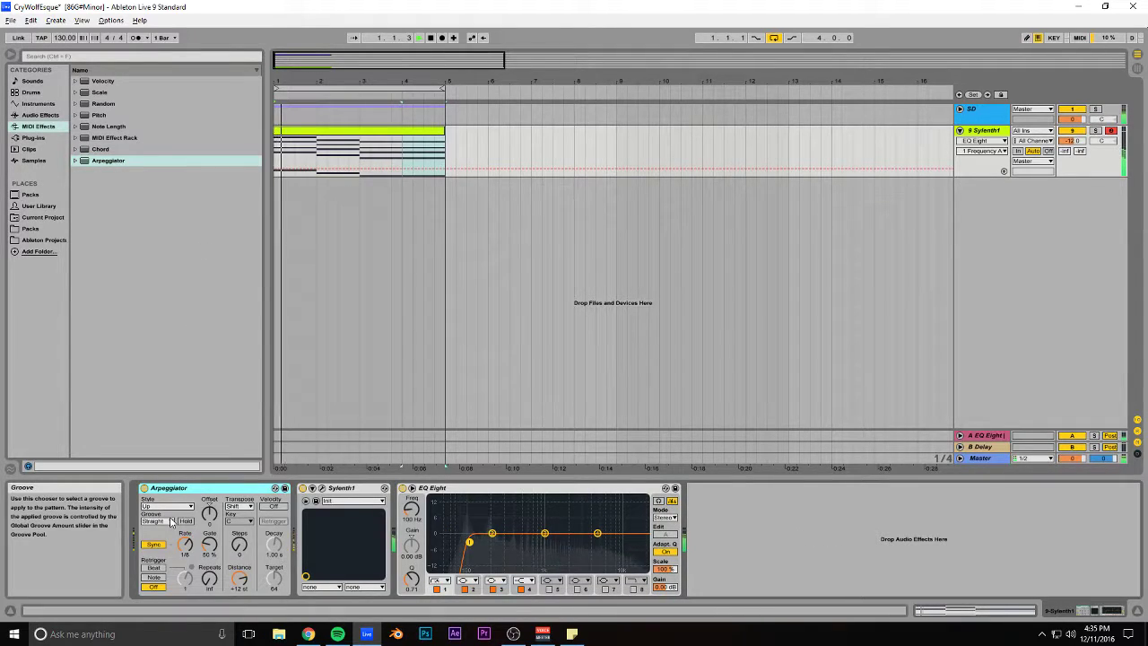
drag(209, 544, 185, 563)
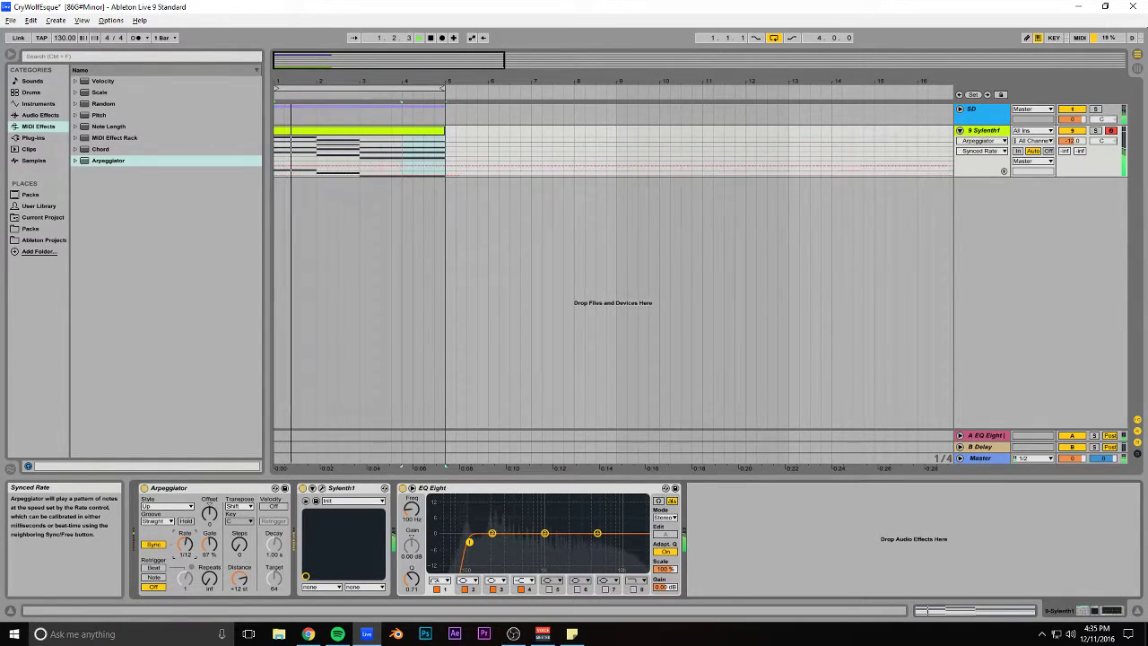
Step: Audition Arpeggiator styles including Random Other, and set the style to DownUp
click(165, 506)
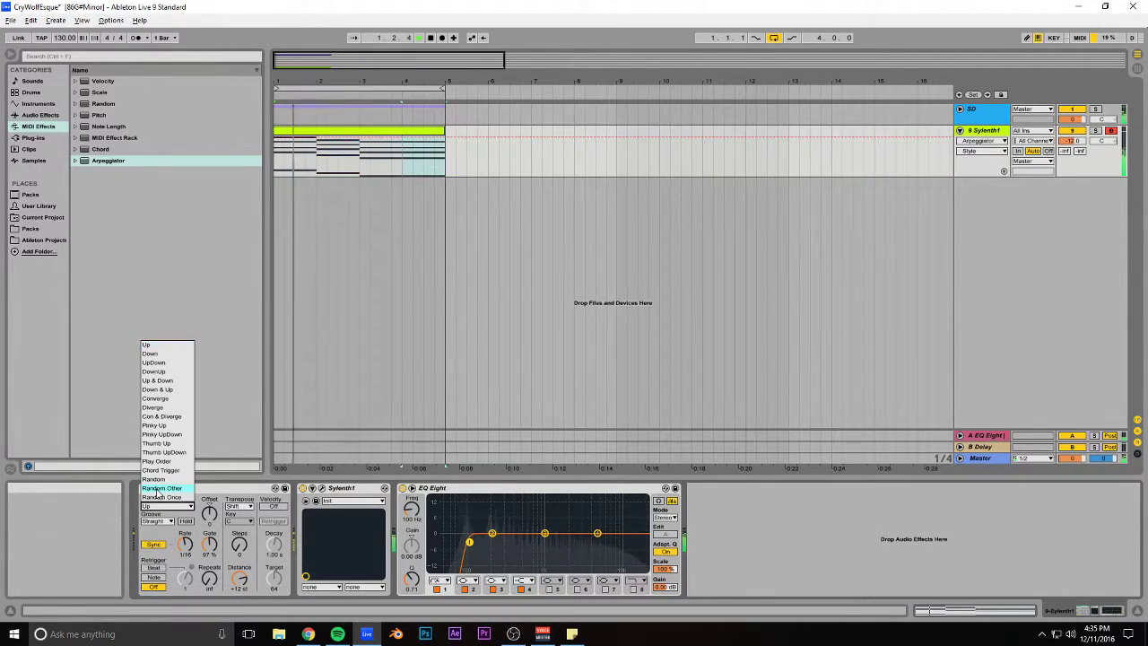
click(160, 465)
click(166, 506)
click(171, 503)
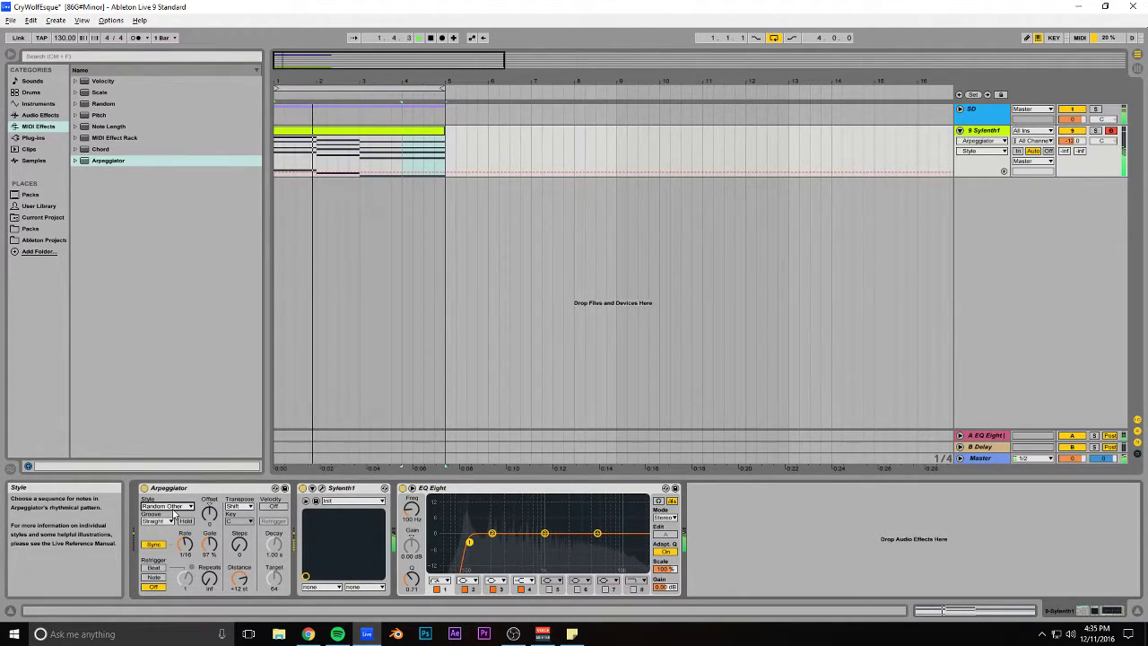
click(170, 507)
click(166, 368)
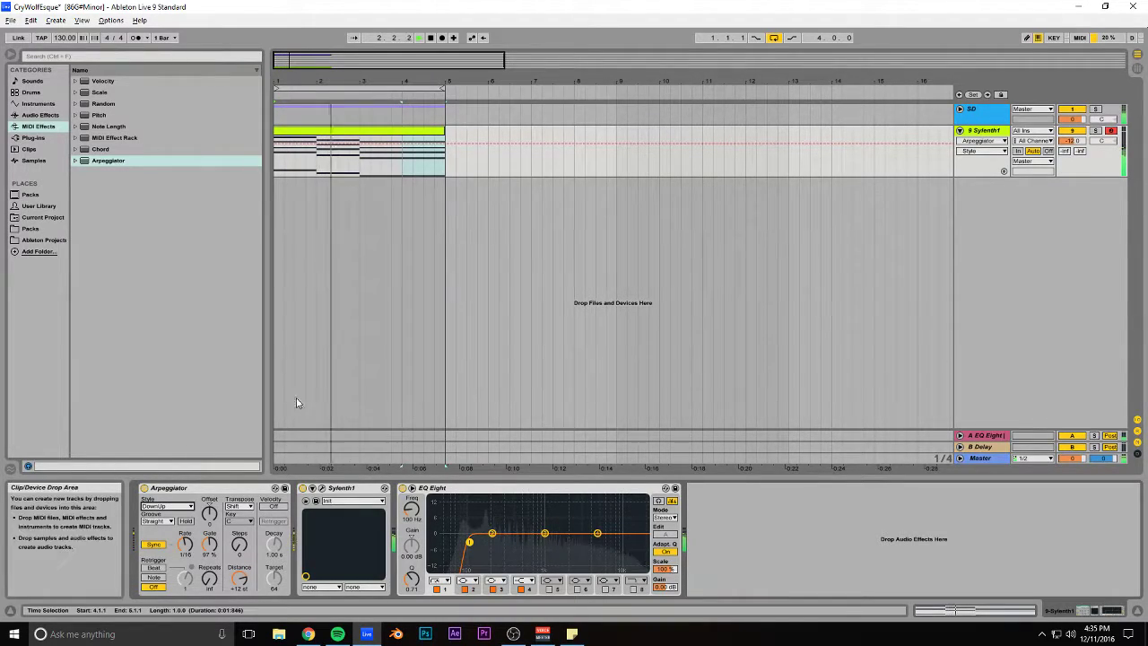
Step: Remove the Arpeggiator from the Sylenth1 track and add ValhallaRoom after EQ Eight with its high cut raised to 15000 Hz
click(231, 492)
key(Delete)
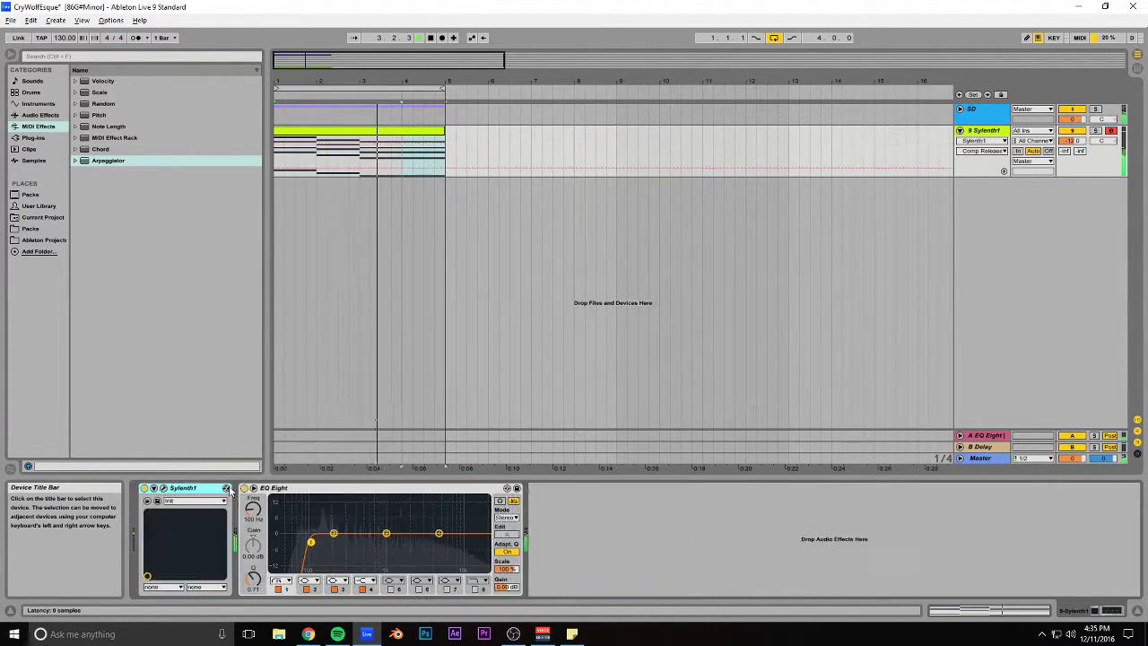
click(40, 115)
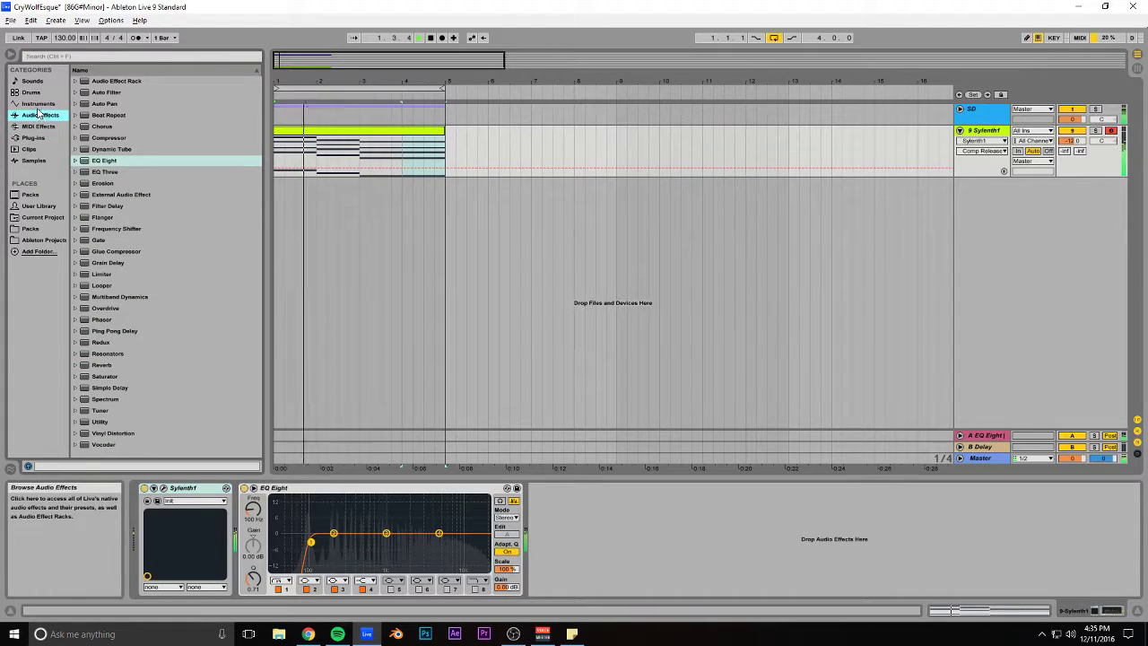
click(33, 137)
click(116, 308)
drag(117, 307, 622, 549)
drag(425, 282, 421, 221)
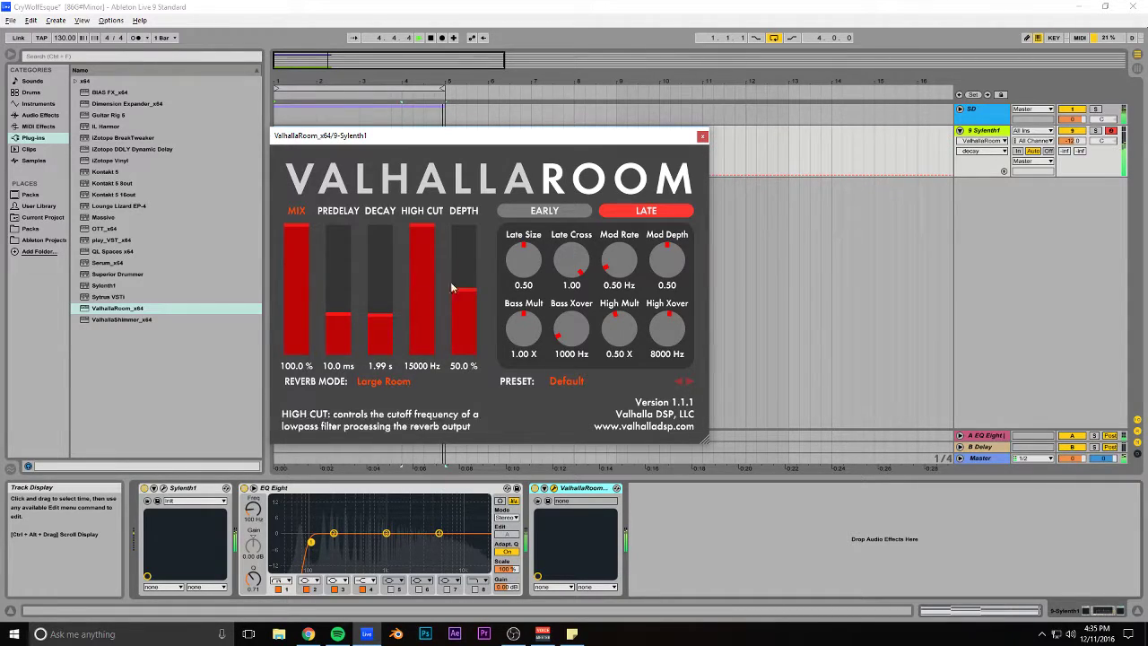
click(702, 137)
Step: Set the Sylenth1 track volume to -15 dB and cut EQ Eight band 3 by about 2.1 dB near 735 Hz
click(1072, 141)
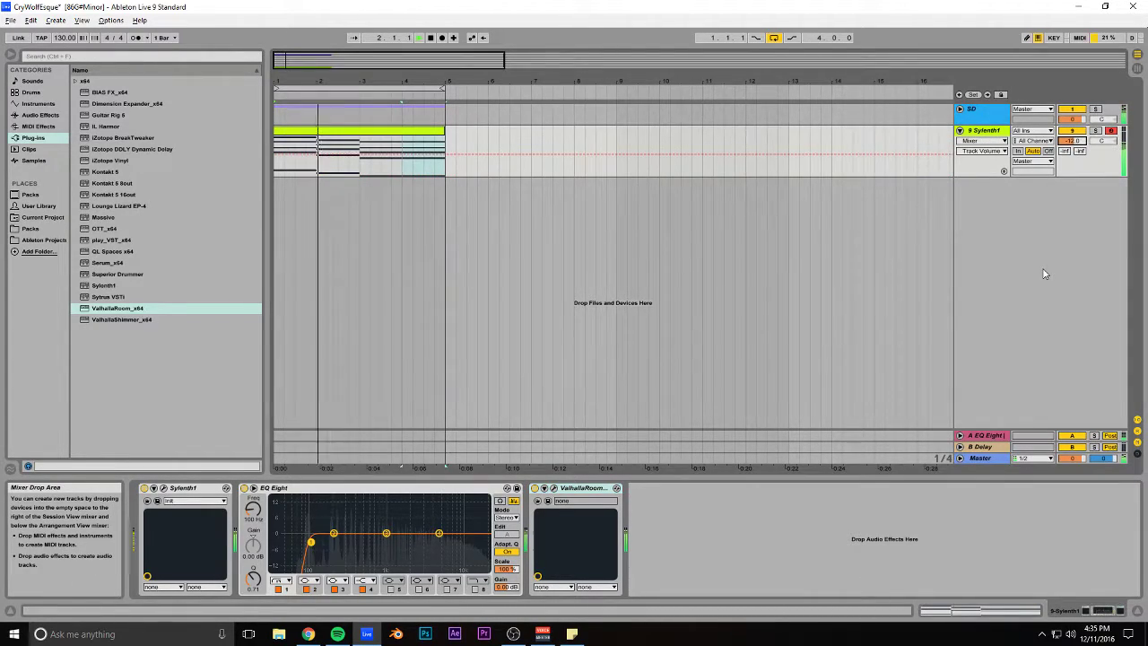
drag(1071, 141, 1054, 243)
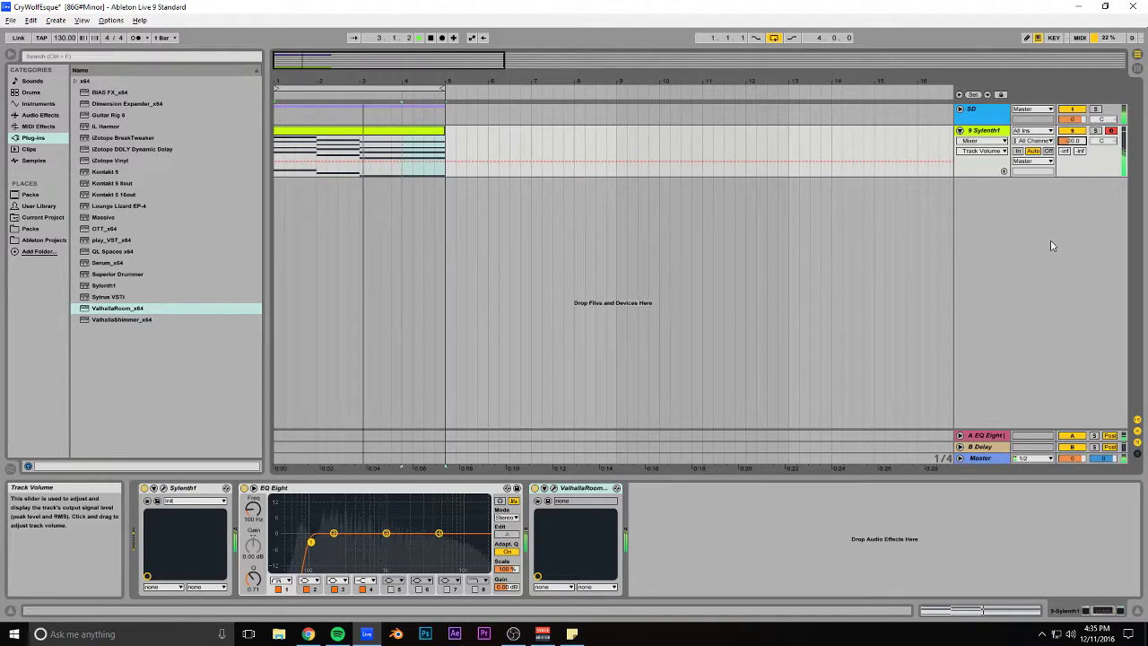
text(-15)
key(Return)
drag(400, 61, 400, 45)
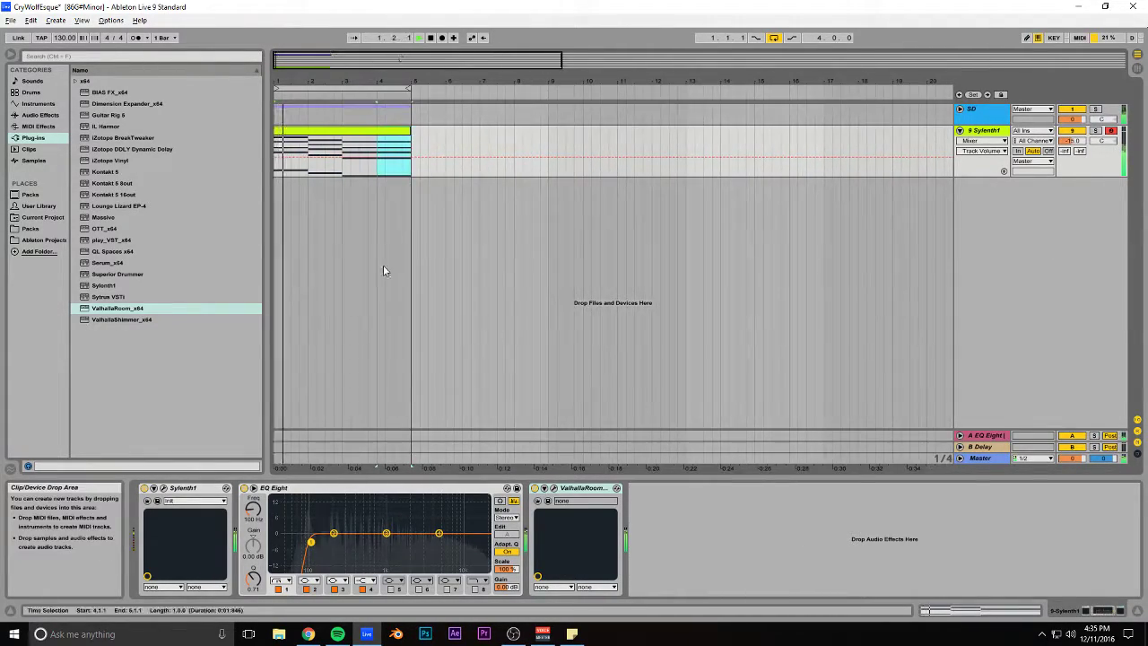
drag(386, 533, 376, 538)
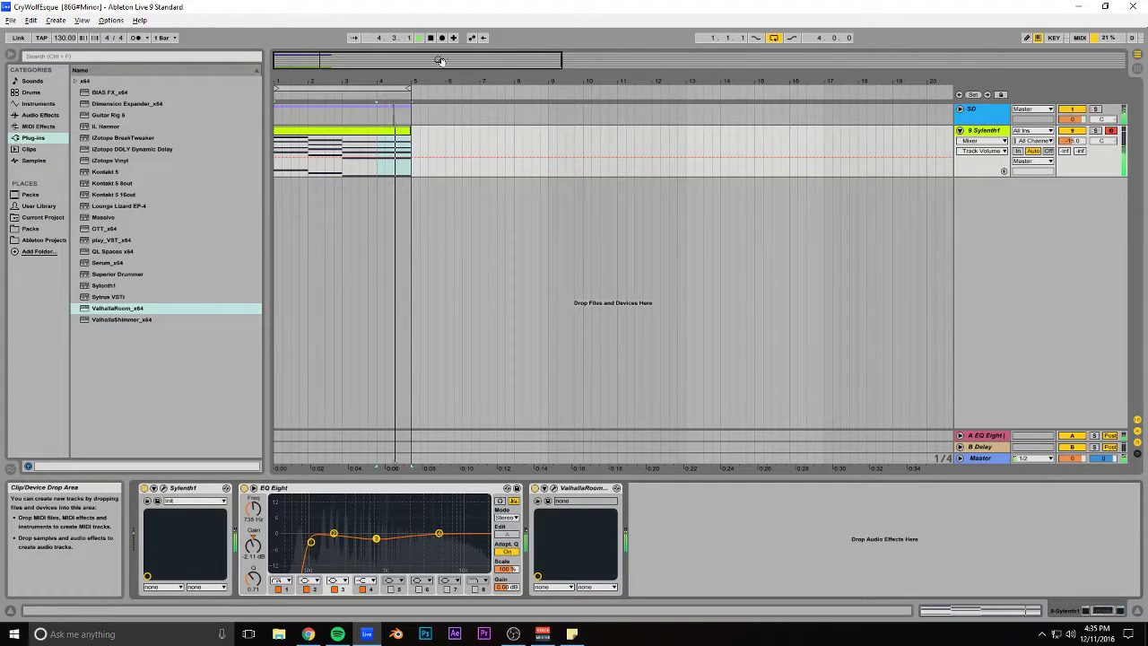
Step: Expand the SD drum group, solo the Toms track and play it with its device chain shown
drag(561, 59, 440, 60)
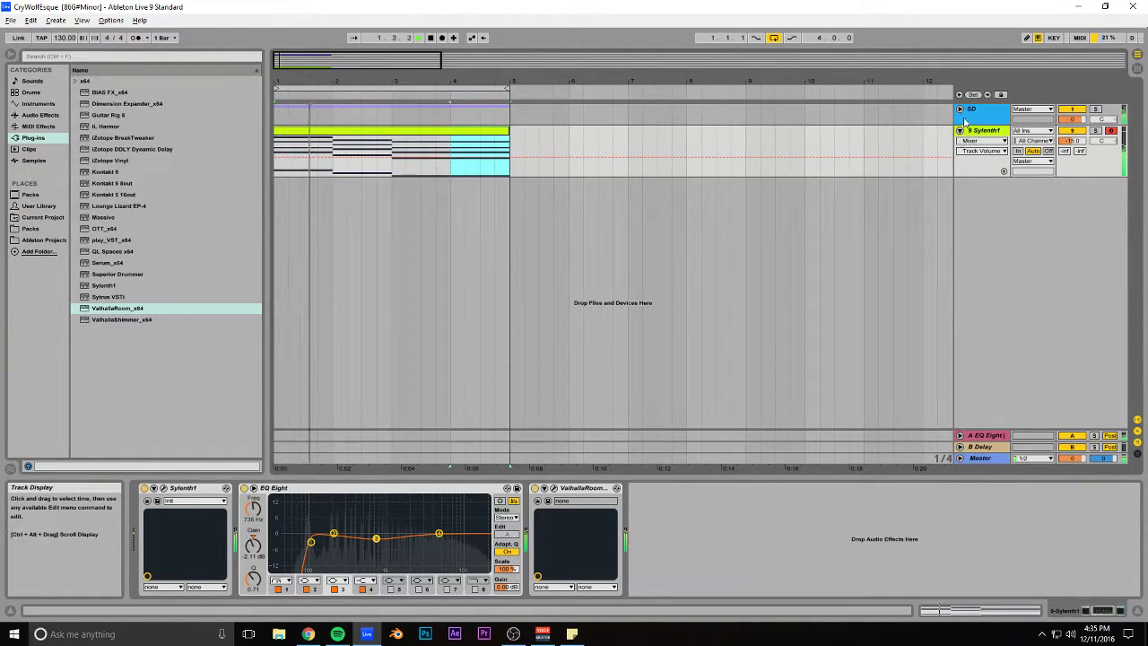
click(959, 109)
click(1094, 207)
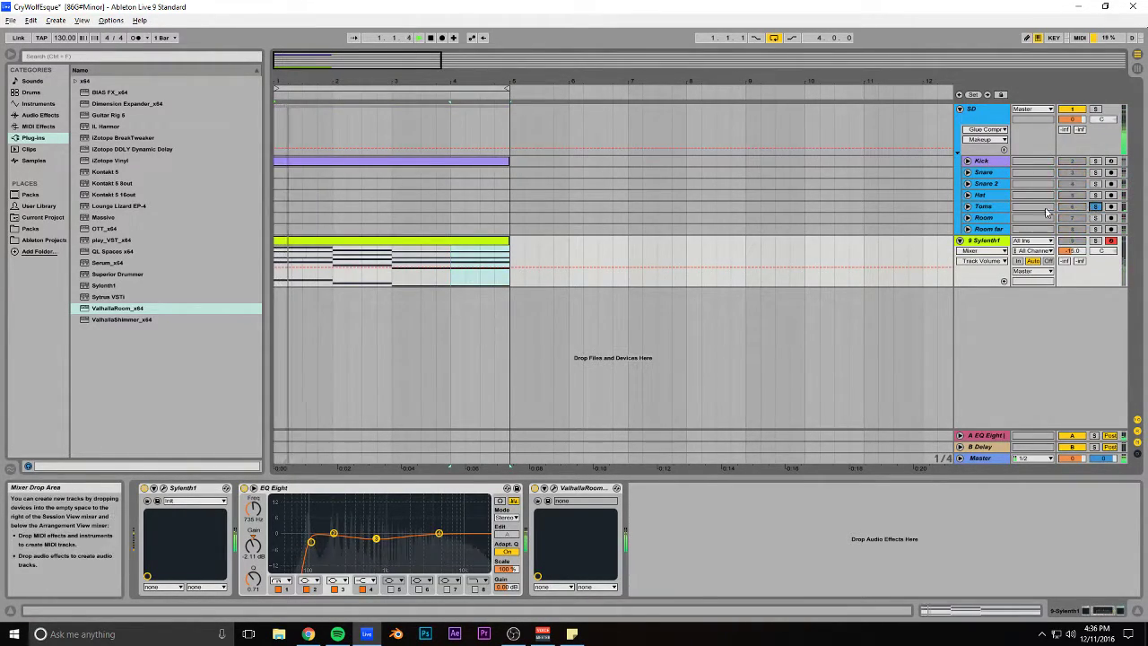
key(space)
click(475, 174)
key(space)
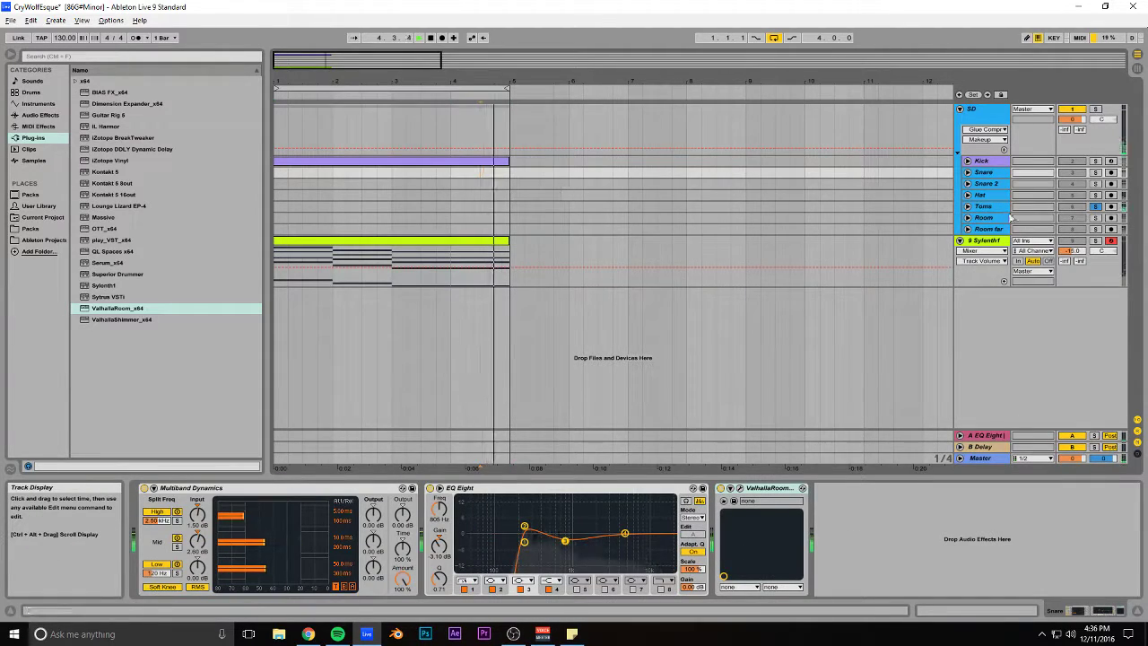
click(967, 206)
click(984, 207)
key(space)
key(space)
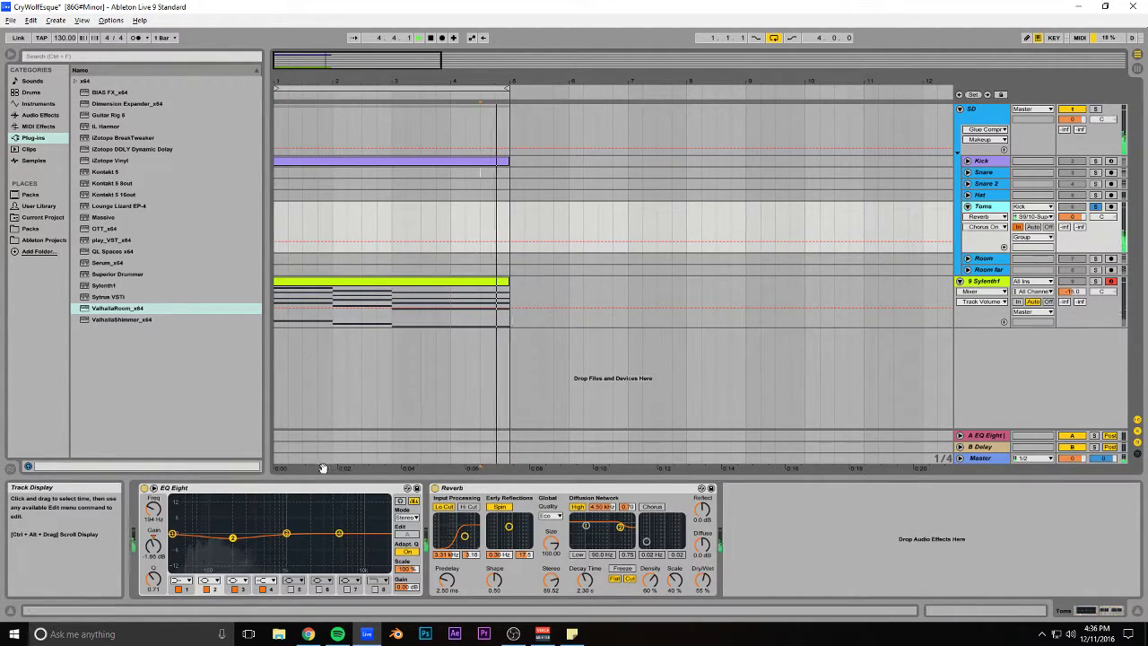
key(space)
Step: Insert Multiband Dynamics ahead of EQ Eight on the Toms track, raise its high and mid input gains, and unsolo the track
click(41, 115)
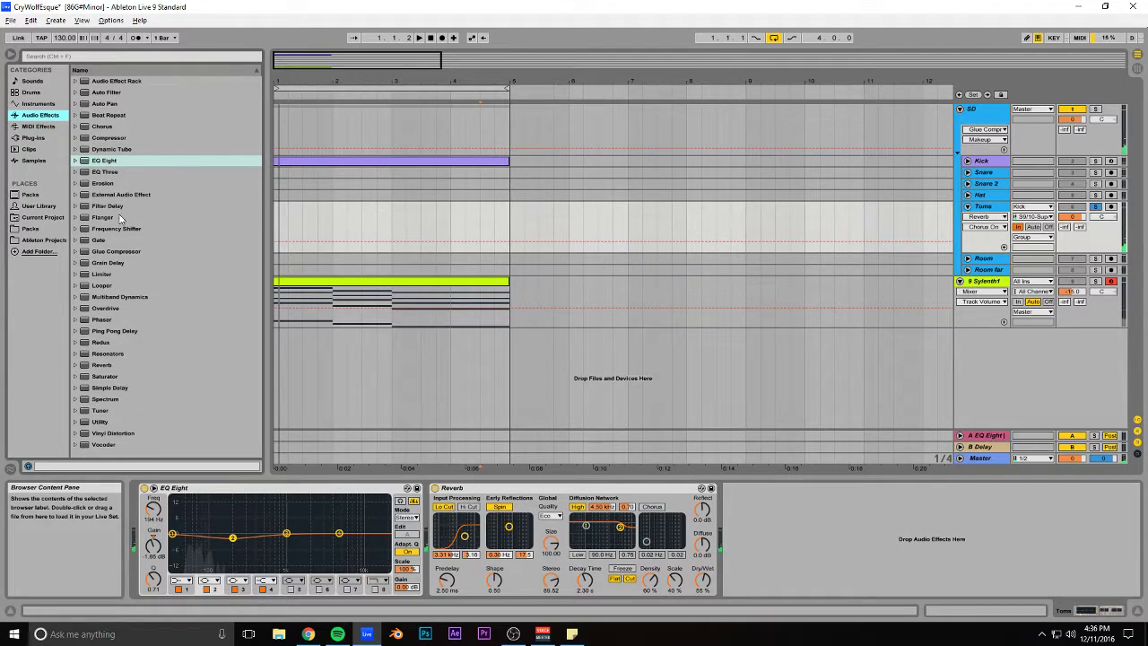
drag(113, 296, 198, 528)
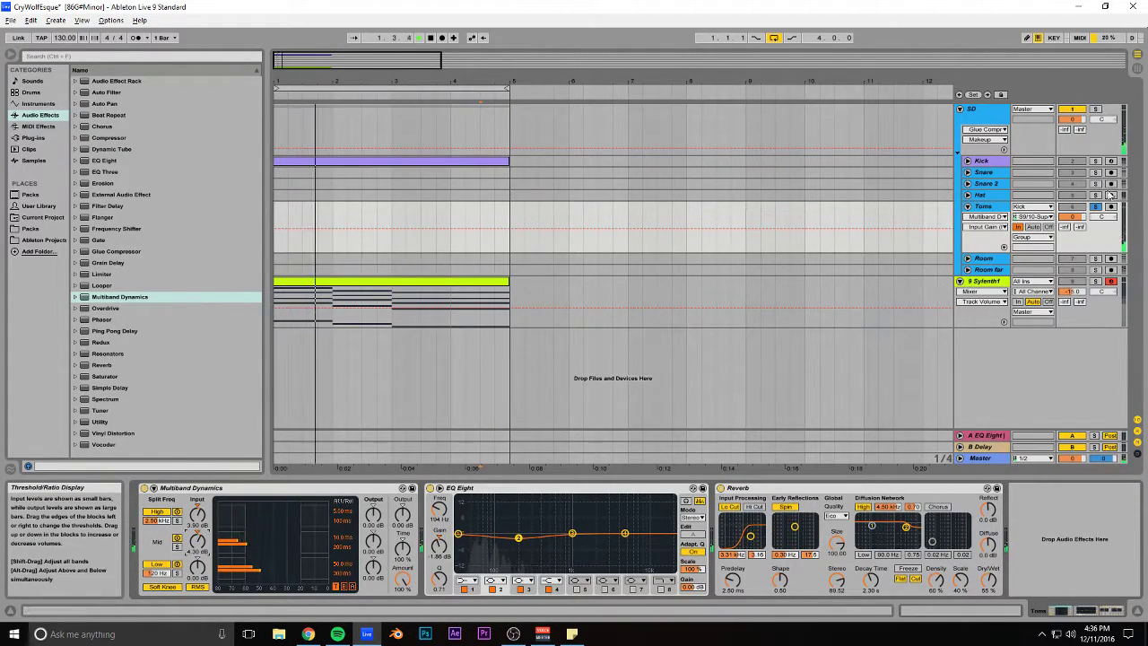
click(482, 242)
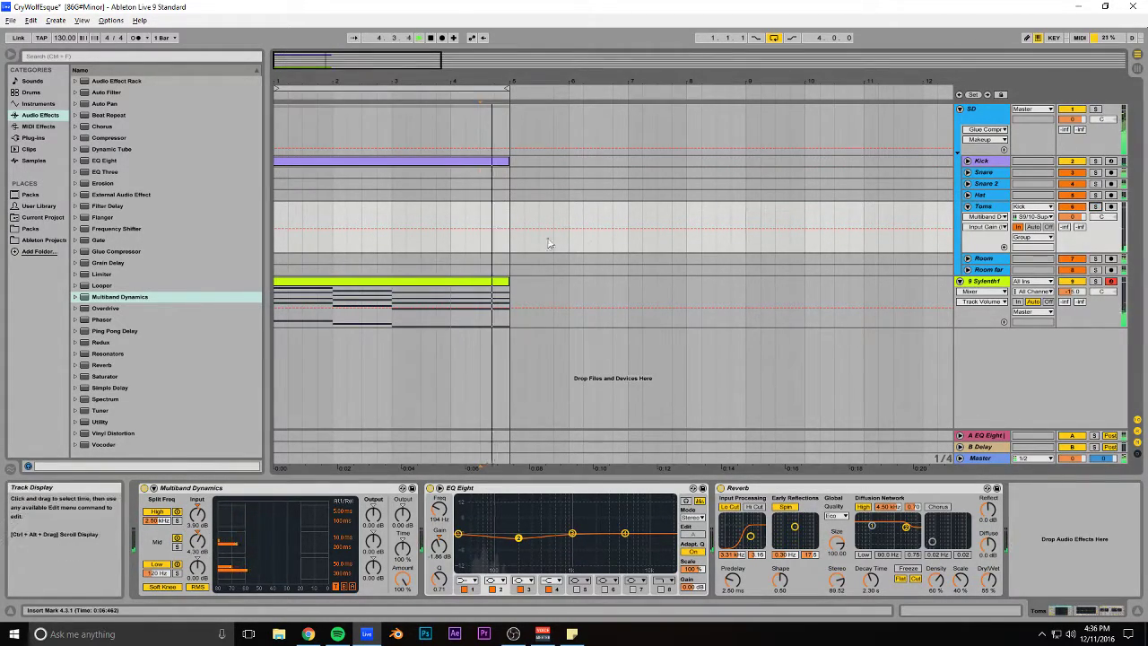
Step: Set the SD drum group's Glue Compressor to a -17.8 dB threshold and 5.87 dB makeup gain
click(992, 109)
drag(600, 574, 635, 558)
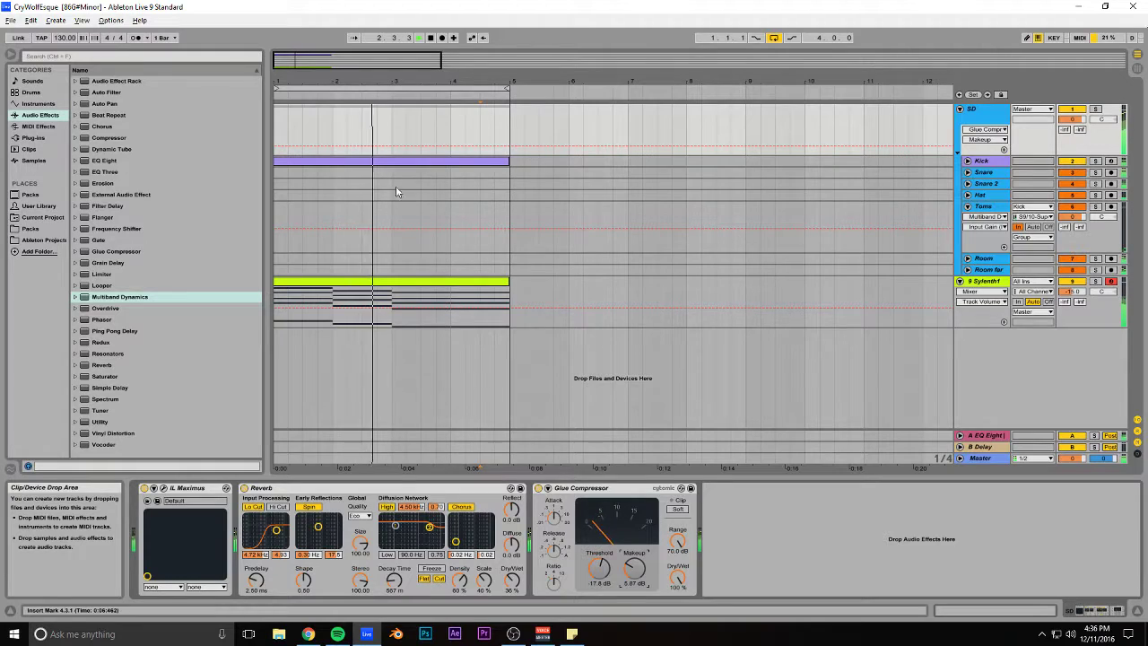
drag(440, 59, 415, 63)
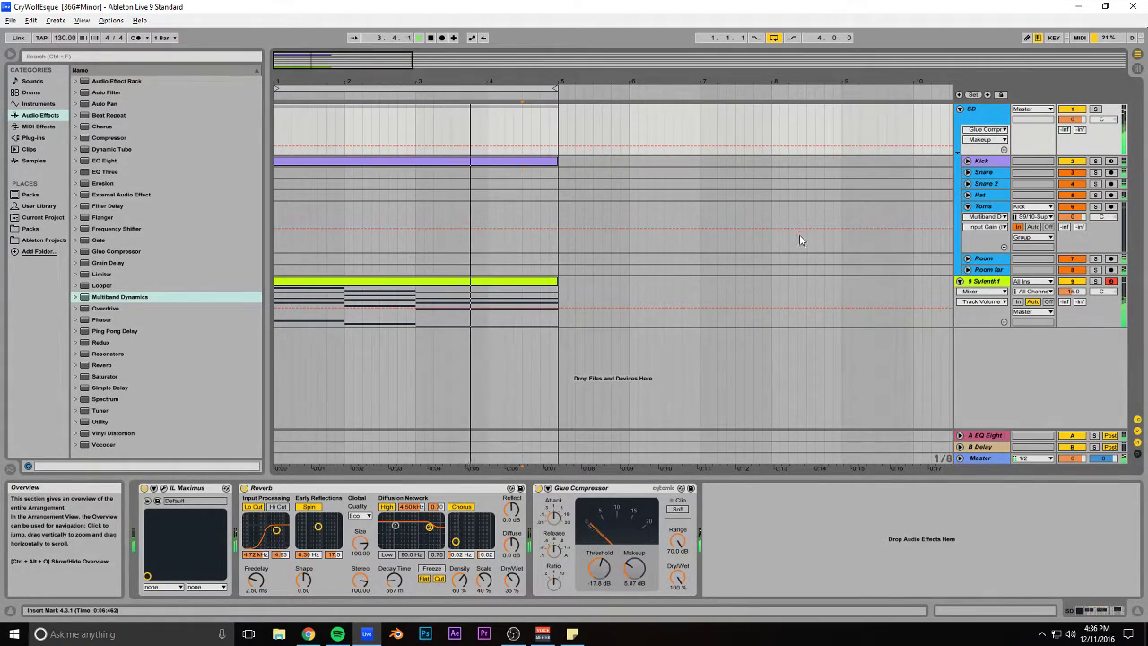
Step: Collapse the SD drum group, stop playback and save the set
click(959, 109)
click(429, 38)
drag(412, 59, 387, 60)
key(ctrl+s)
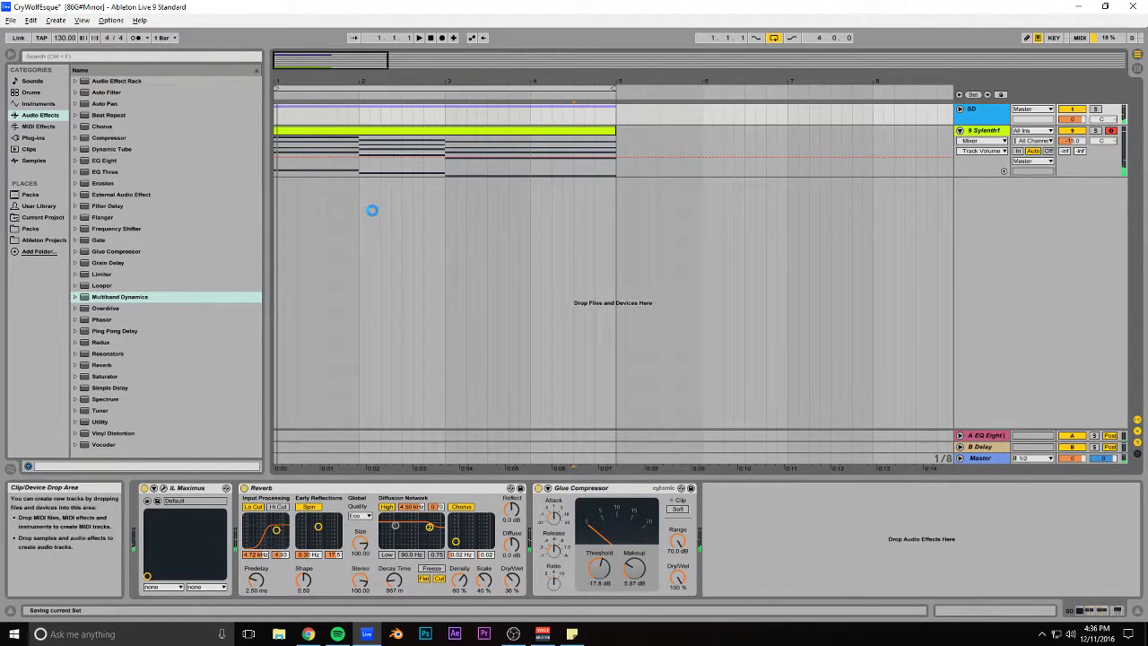
Step: Insert a new MIDI track below the Sylenth1 track and load Serum_x64 on it
click(985, 131)
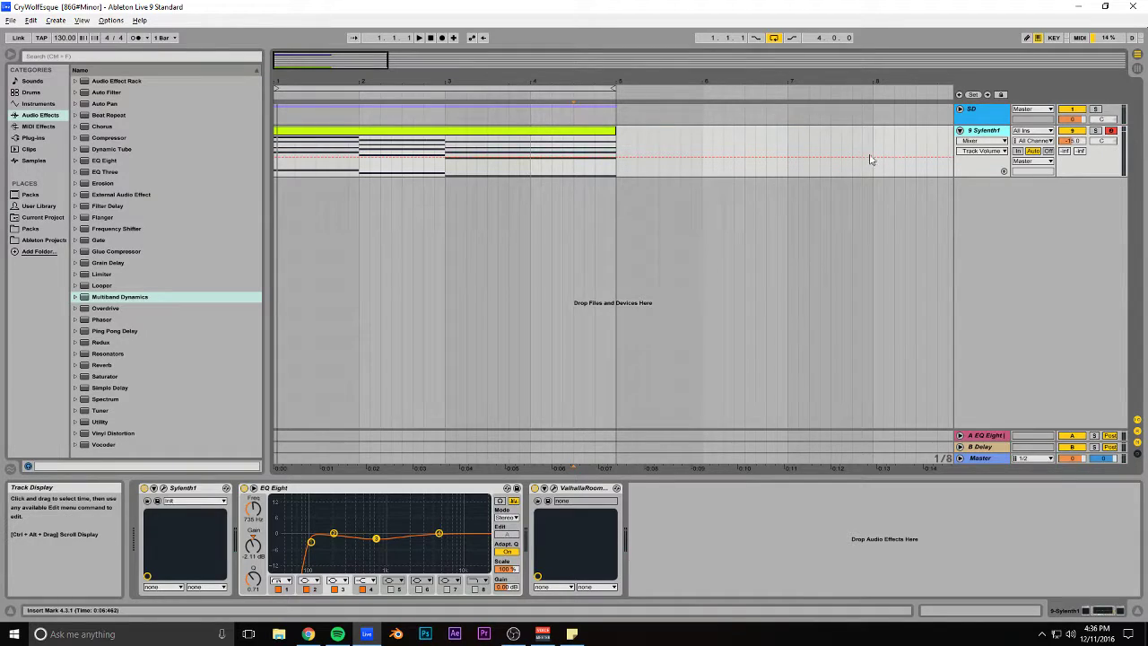
key(ctrl+shift+t)
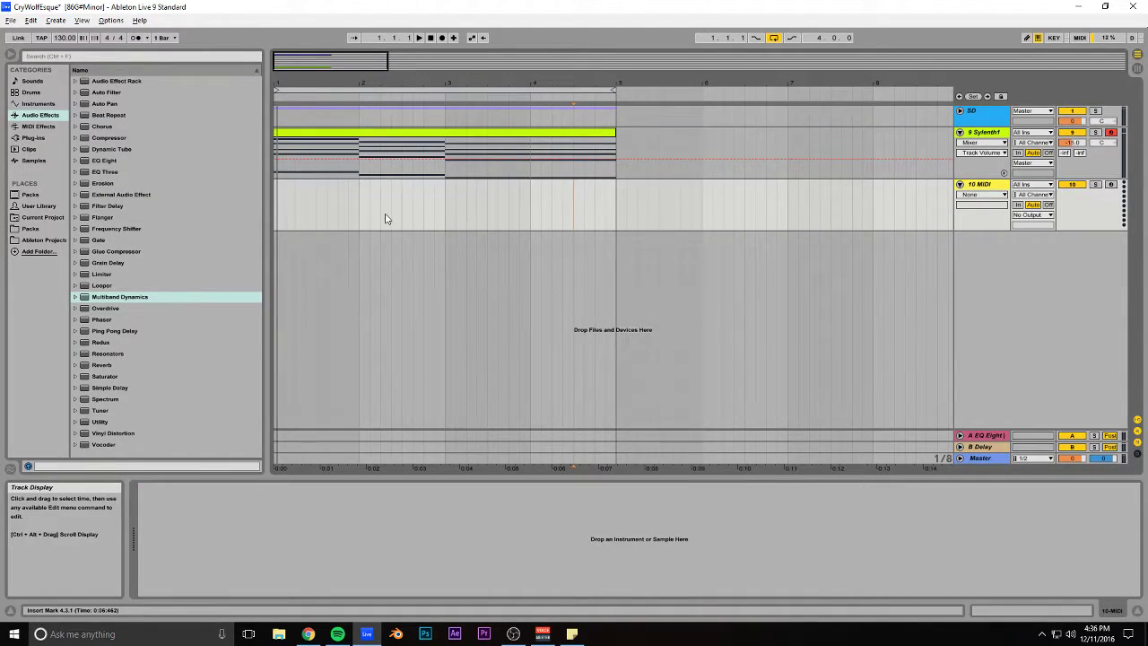
click(33, 137)
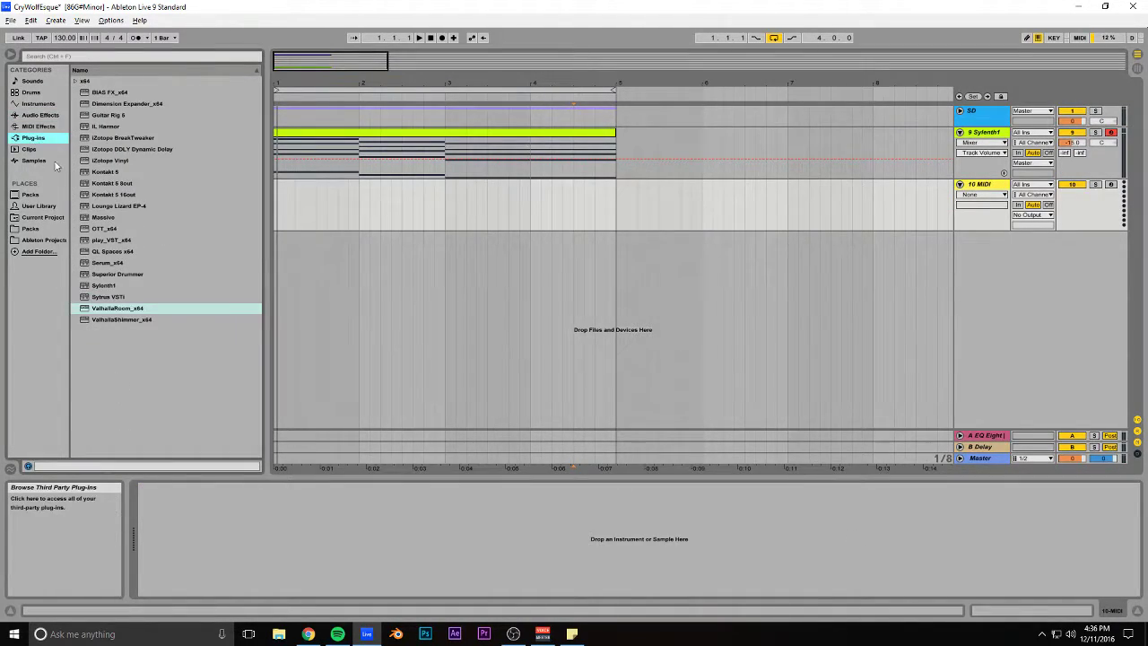
click(113, 262)
key(alt+Tab)
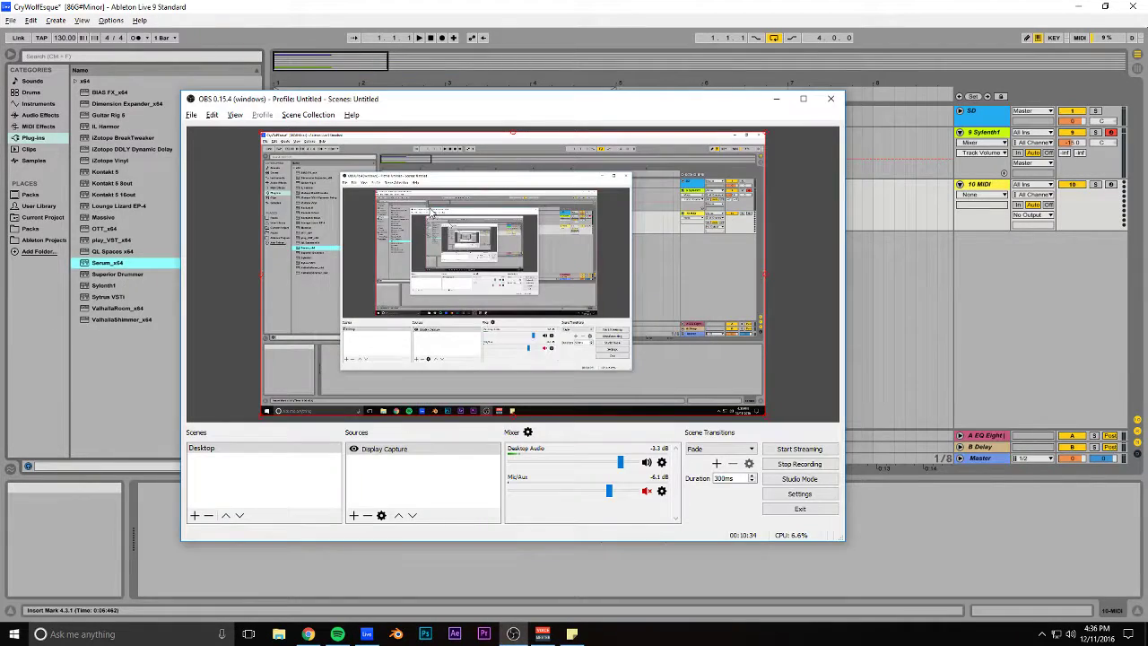
key(alt+Tab)
drag(469, 144, 746, 153)
Step: Copy the four-bar Sylenth1 chord clip onto the Serum track and open the copy in the note editor
drag(356, 57, 357, 38)
click(359, 135)
key(space)
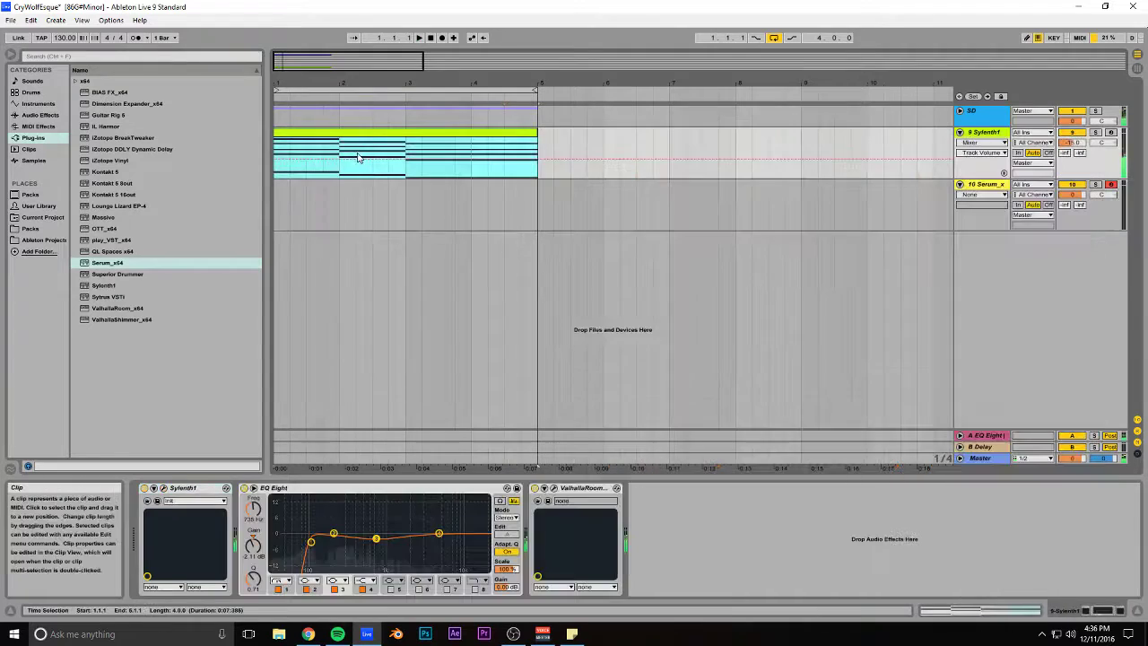
drag(358, 131, 358, 189)
double_click(359, 186)
Step: Set the Serum track's volume to -15 dB and play the loop
drag(791, 150, 530, 105)
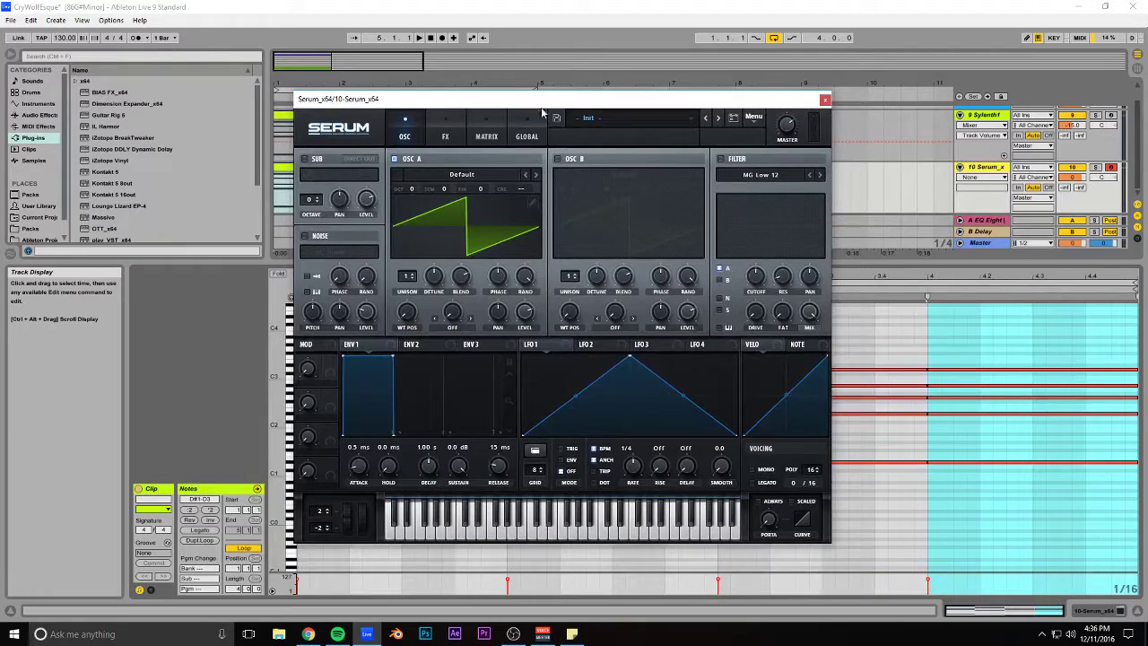
click(1079, 185)
key(space)
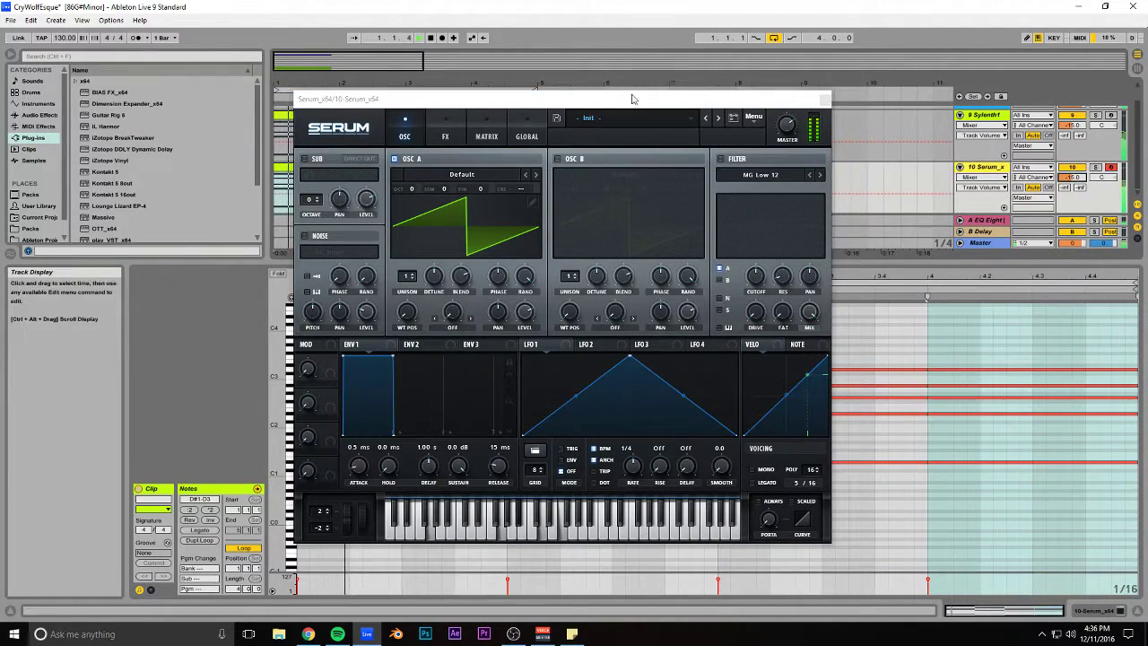
Step: Lower Serum's oscillator A to octave -1, audition it and close the synth editor
drag(636, 99, 673, 100)
drag(457, 194, 452, 208)
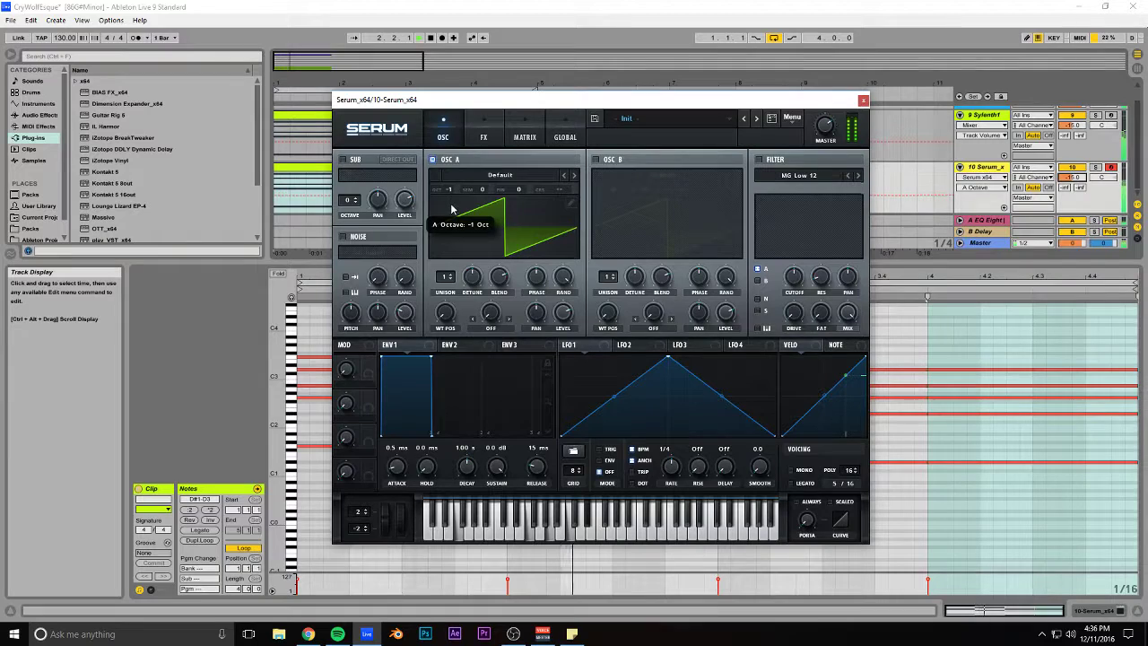
drag(549, 100, 497, 141)
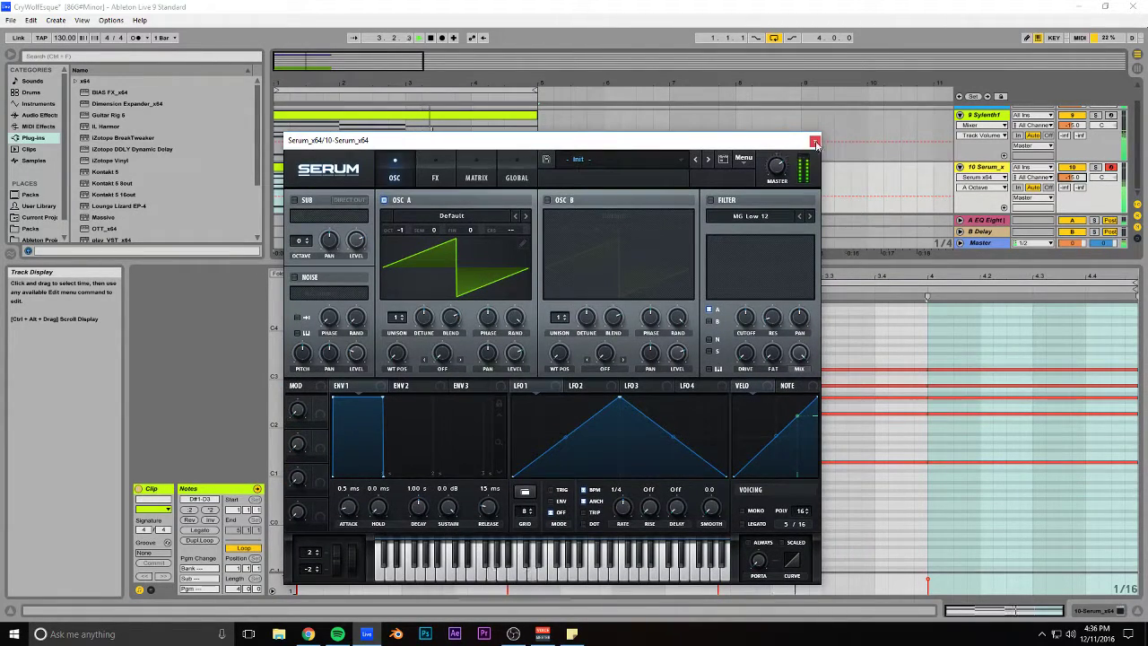
click(813, 142)
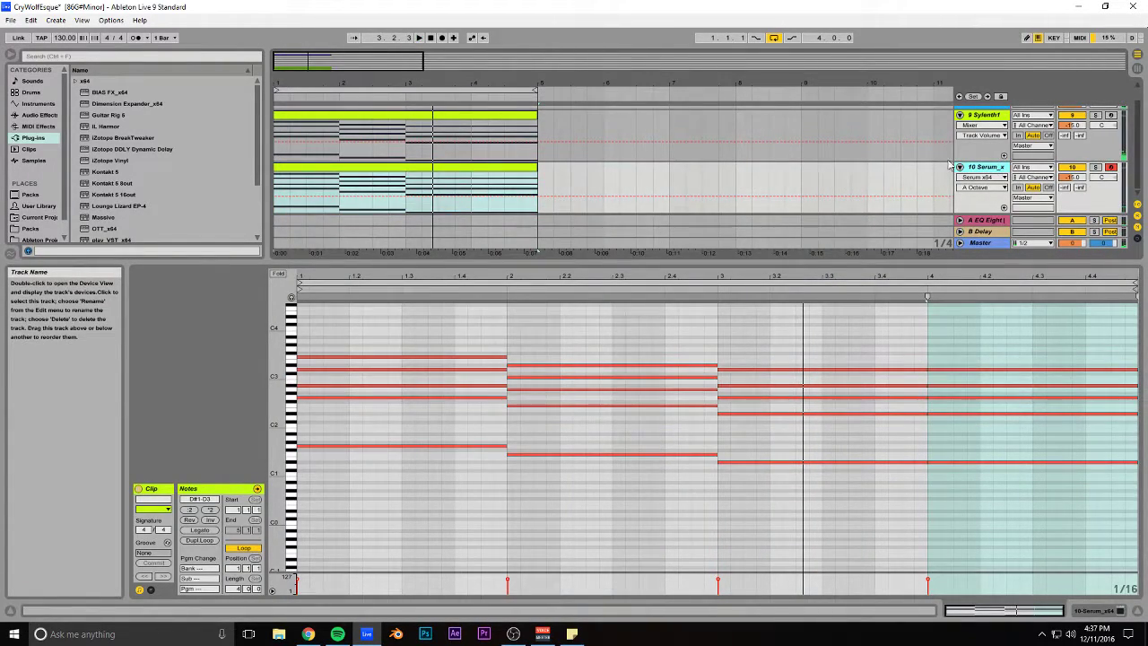
Step: Replace Serum with Lounge Lizard EP-4, solo the track, and show the electric piano's editor during playback
drag(114, 210, 370, 194)
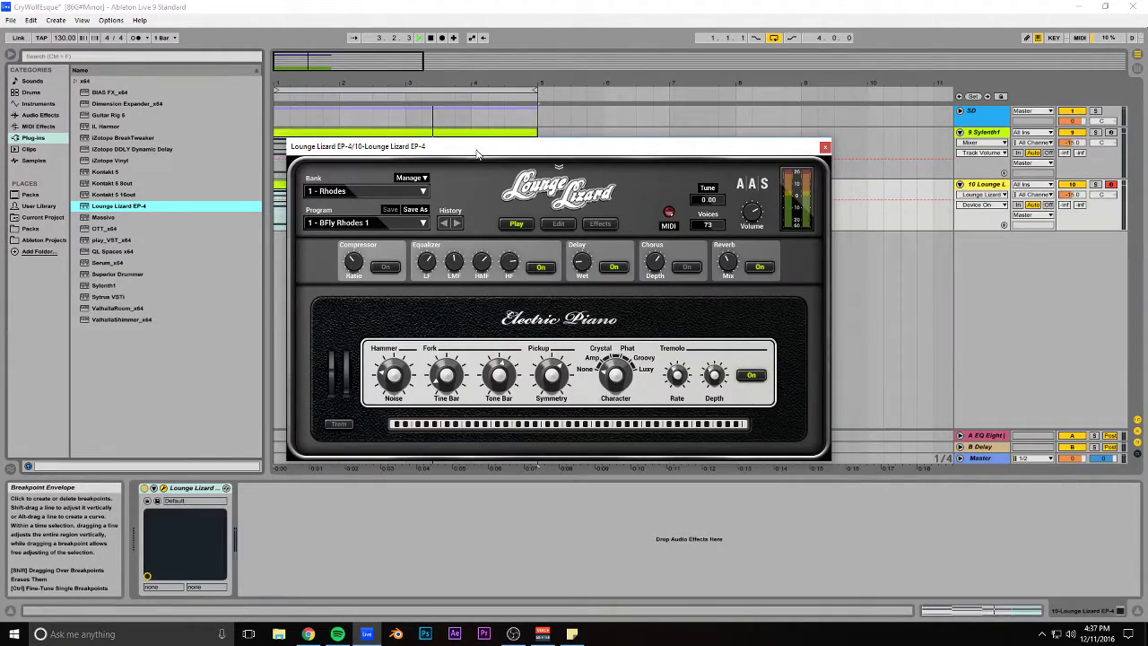
click(1095, 185)
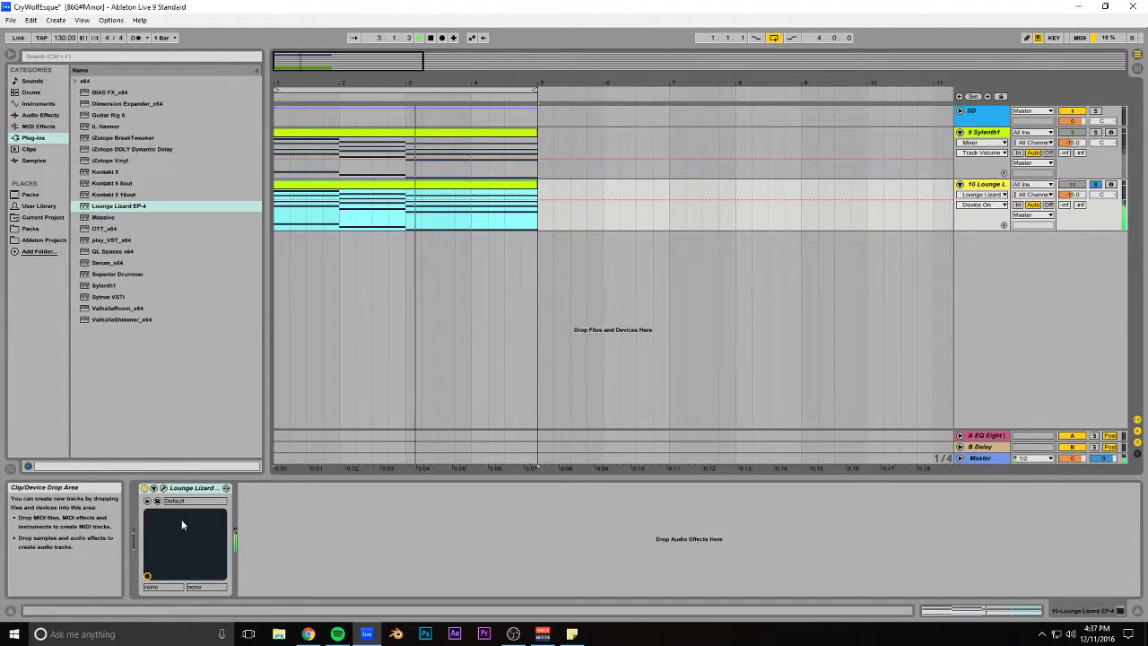
click(162, 488)
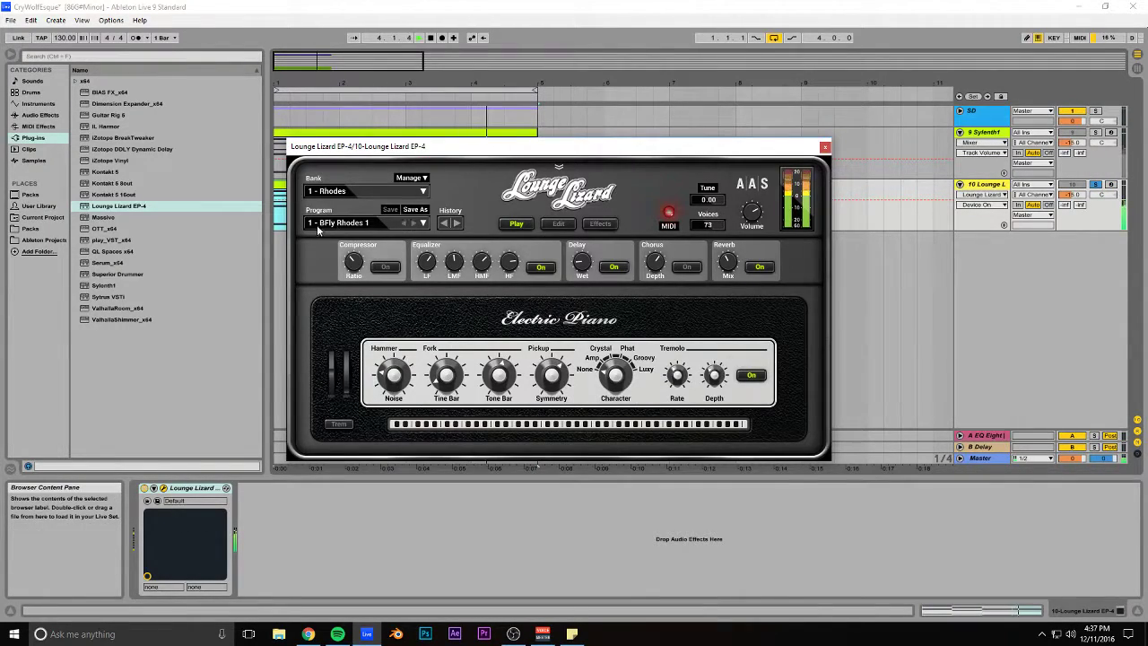
Step: Load Lounge Lizard's Woodoo program from the Rhodes bank and adjust its distortion and tremolo shape, closing the editor when done
click(413, 223)
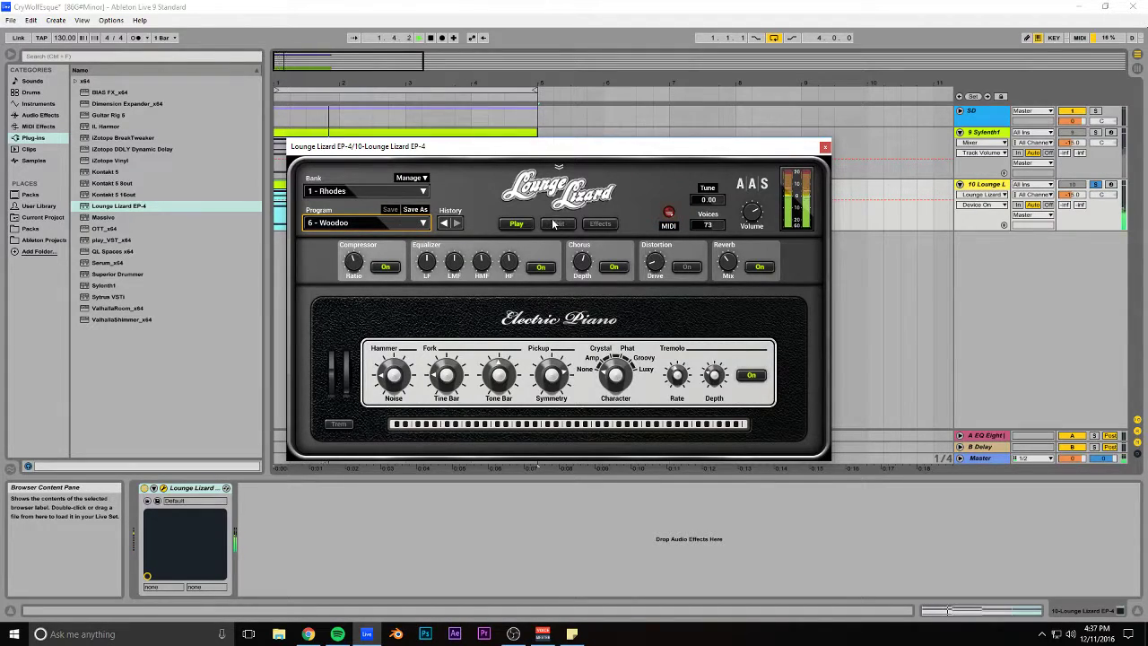
drag(353, 266, 353, 258)
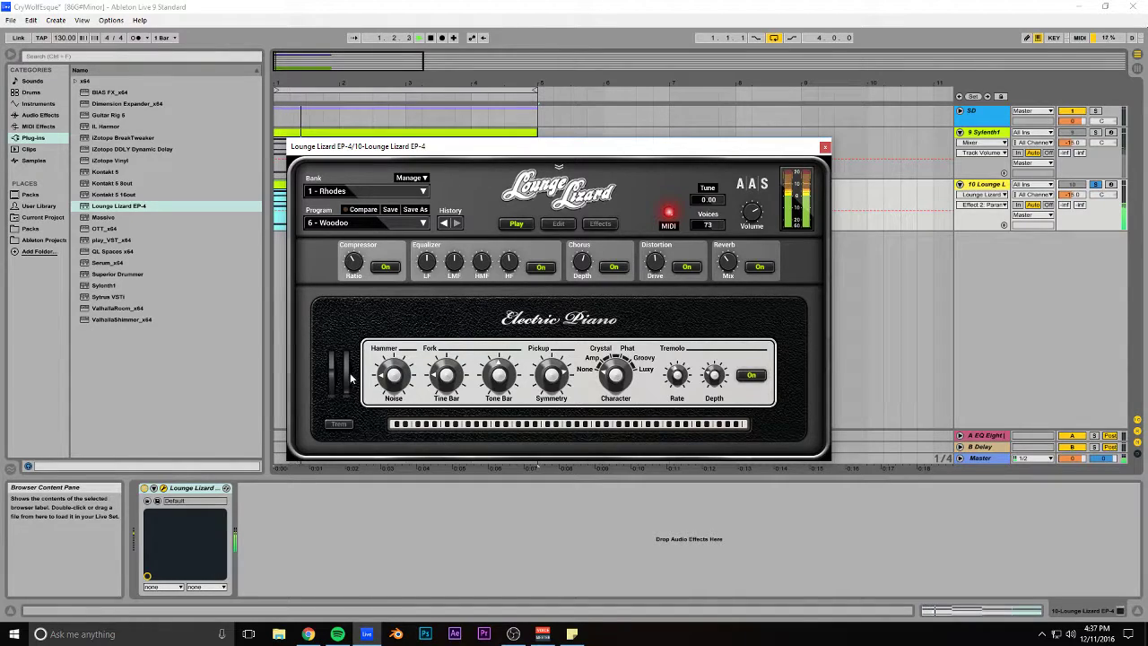
click(599, 224)
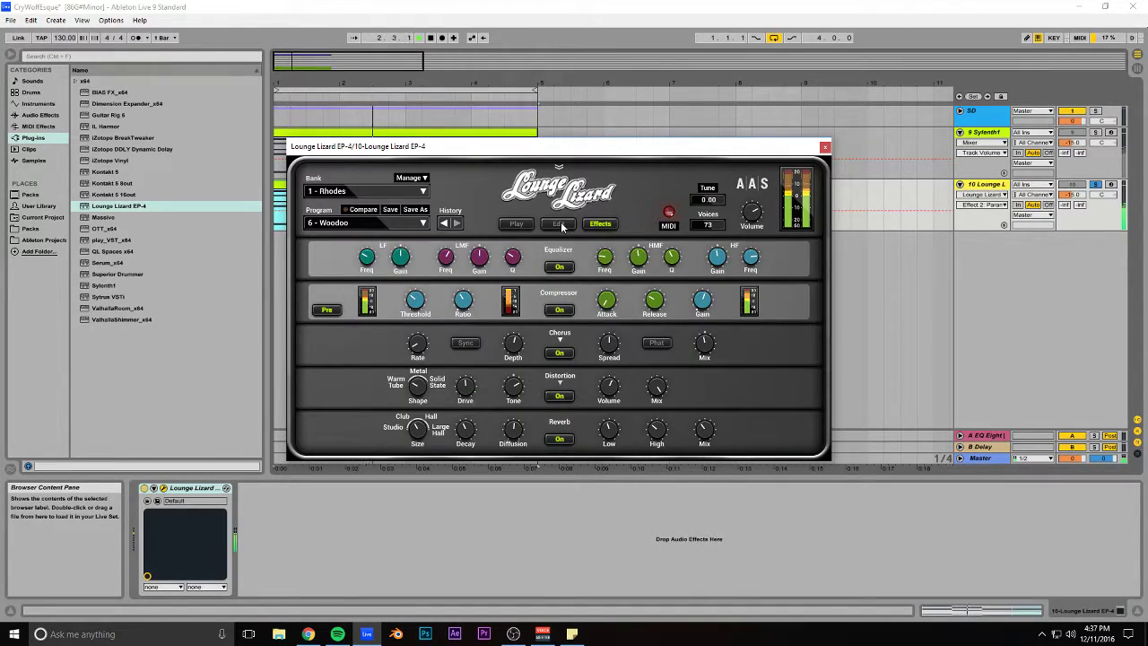
click(559, 224)
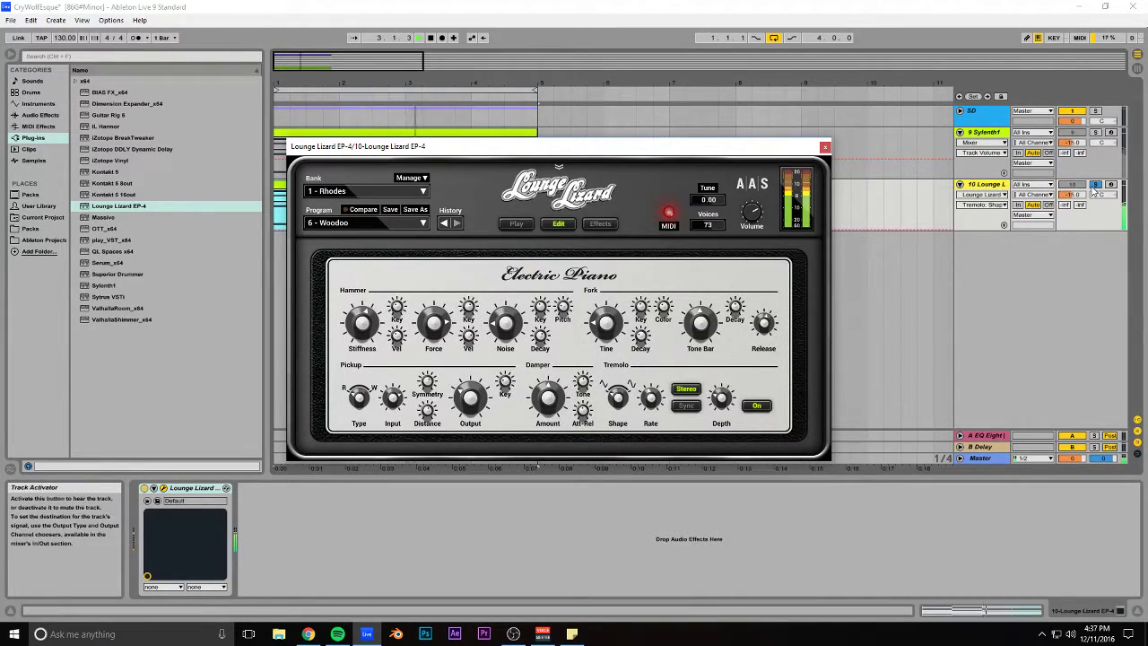
click(825, 147)
Step: Transpose the lowest note of each chord in the Lounge Lizard clip up two octaves
double_click(498, 185)
drag(986, 470, 349, 412)
key(shift+Up)
key(shift+Up)
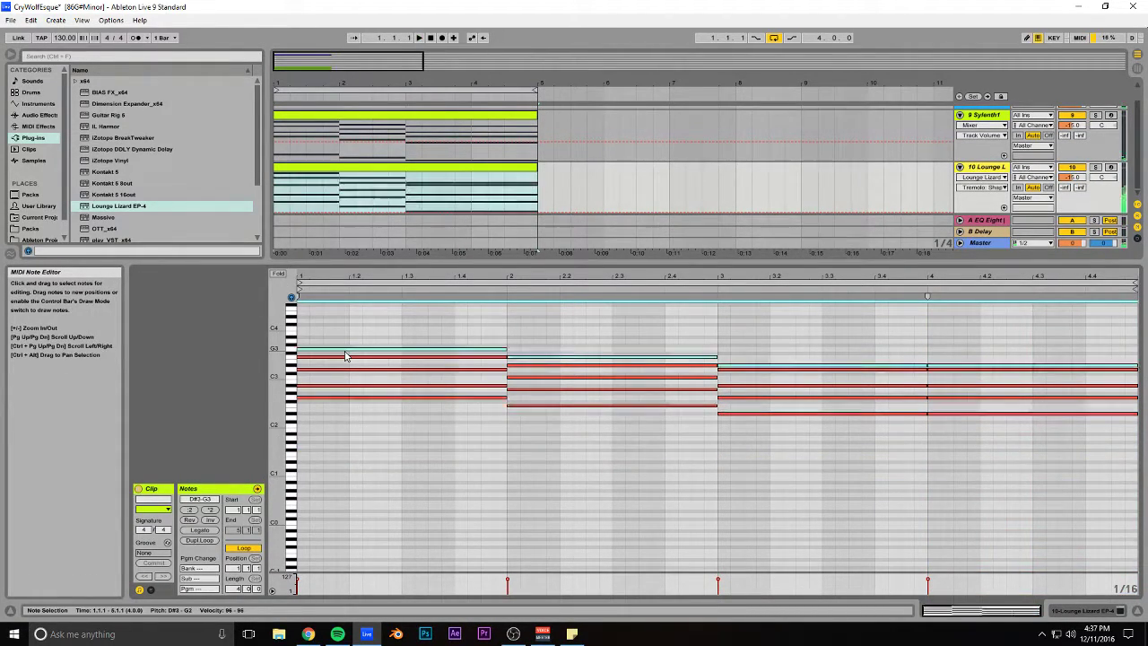
Step: Try the selected top notes of the Lounge Lizard chords one octave higher, and play the loop
scroll(407, 430, up, 1)
key(shift+Up)
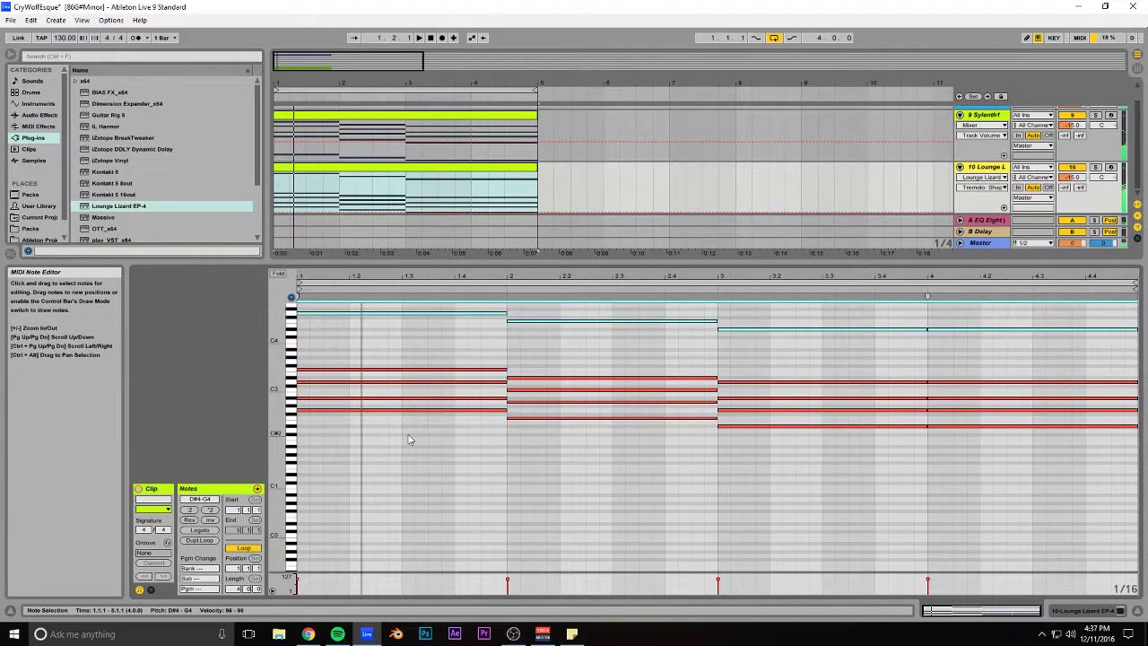
key(shift+Down)
key(space)
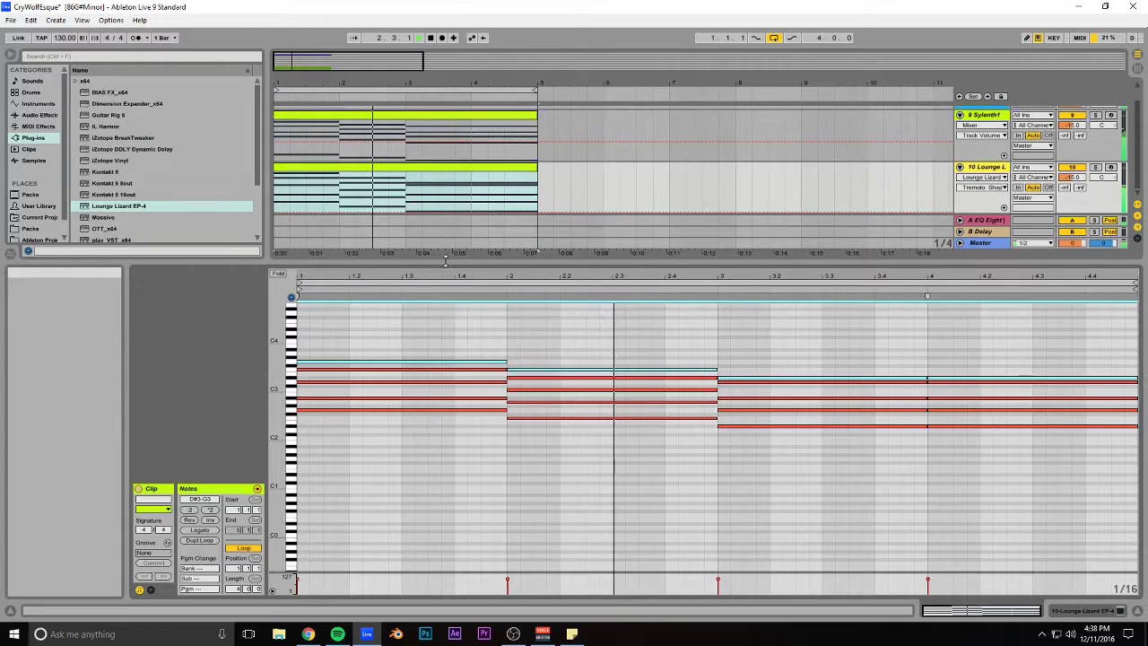
Step: Show Lounge Lizard's Play page from the track's device chain, adjust its chorus depth and close the plug-in editor
drag(471, 259, 470, 371)
click(986, 185)
click(1082, 611)
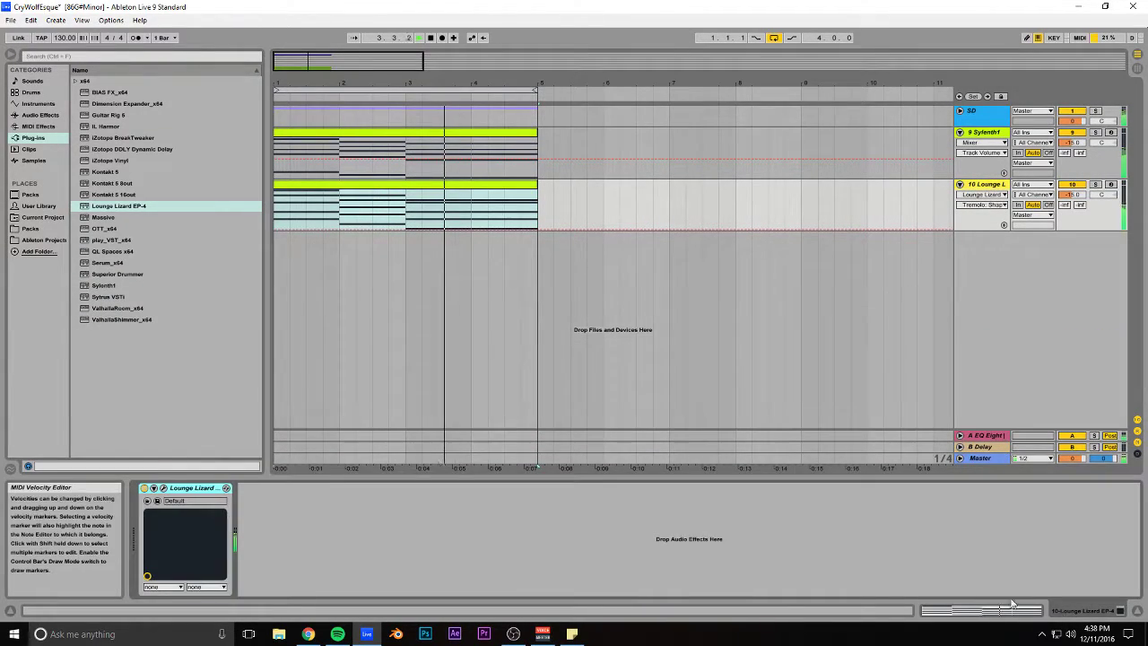
click(164, 488)
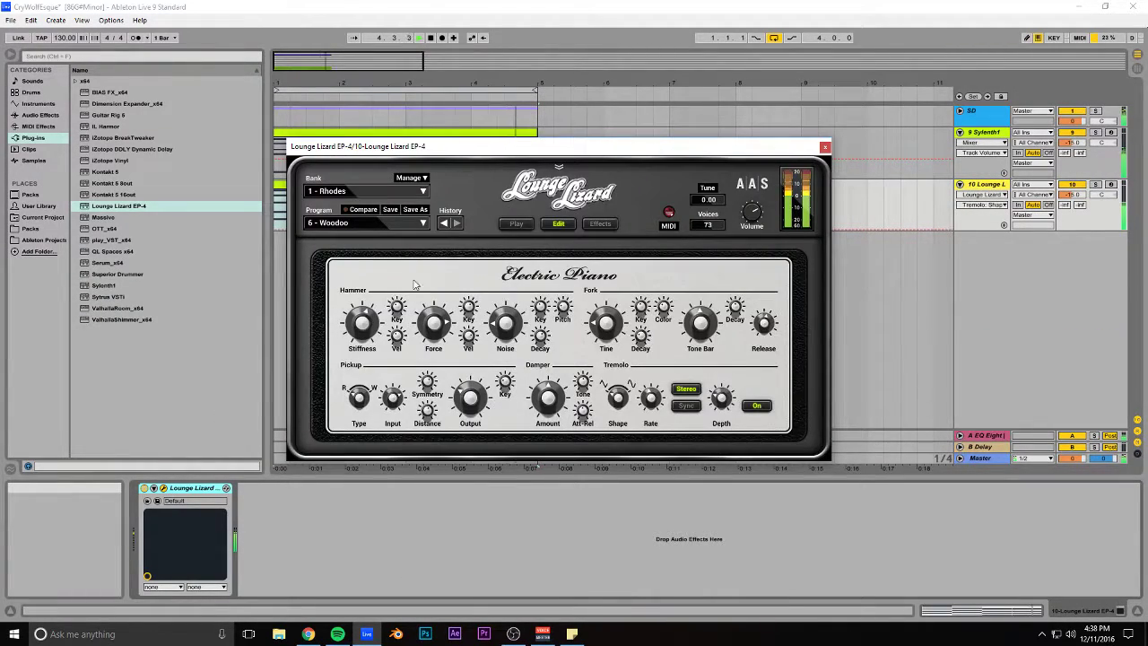
click(517, 224)
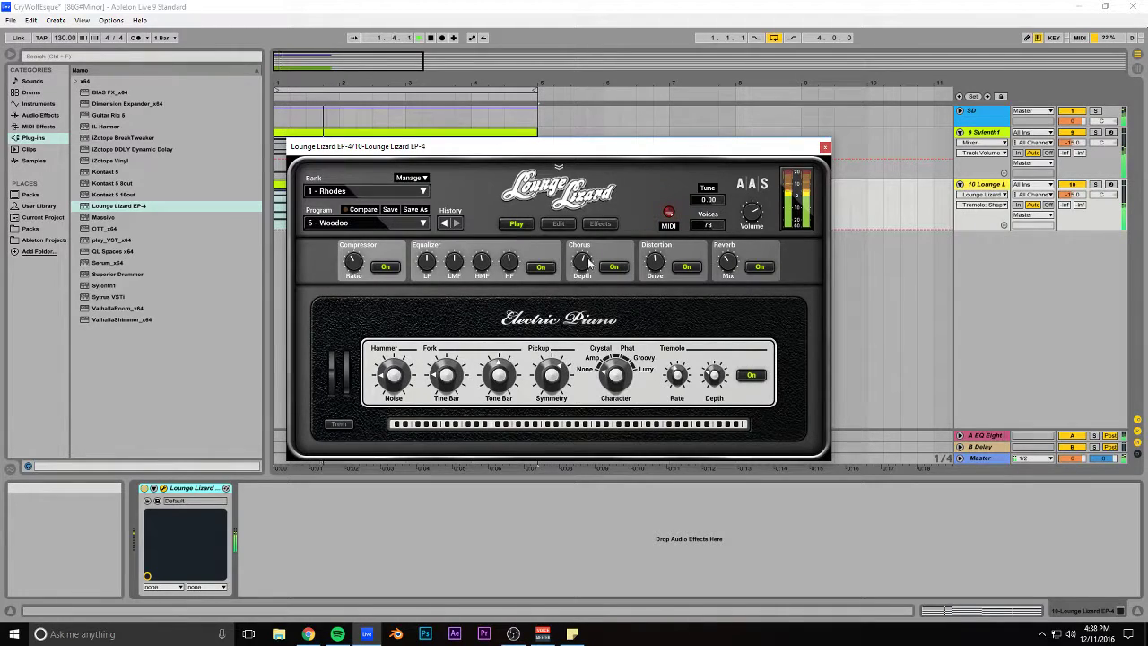
click(825, 148)
Step: Set the Lounge Lizard track's volume to -10 dB
drag(358, 61, 358, 18)
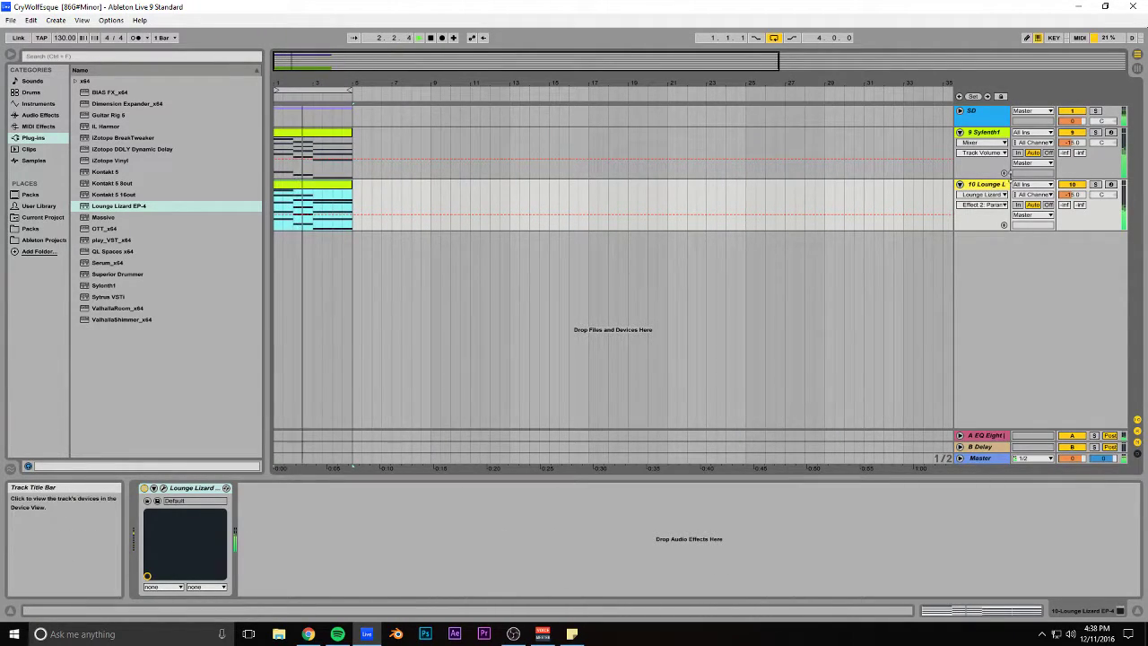
click(1072, 195)
text(-10)
key(Return)
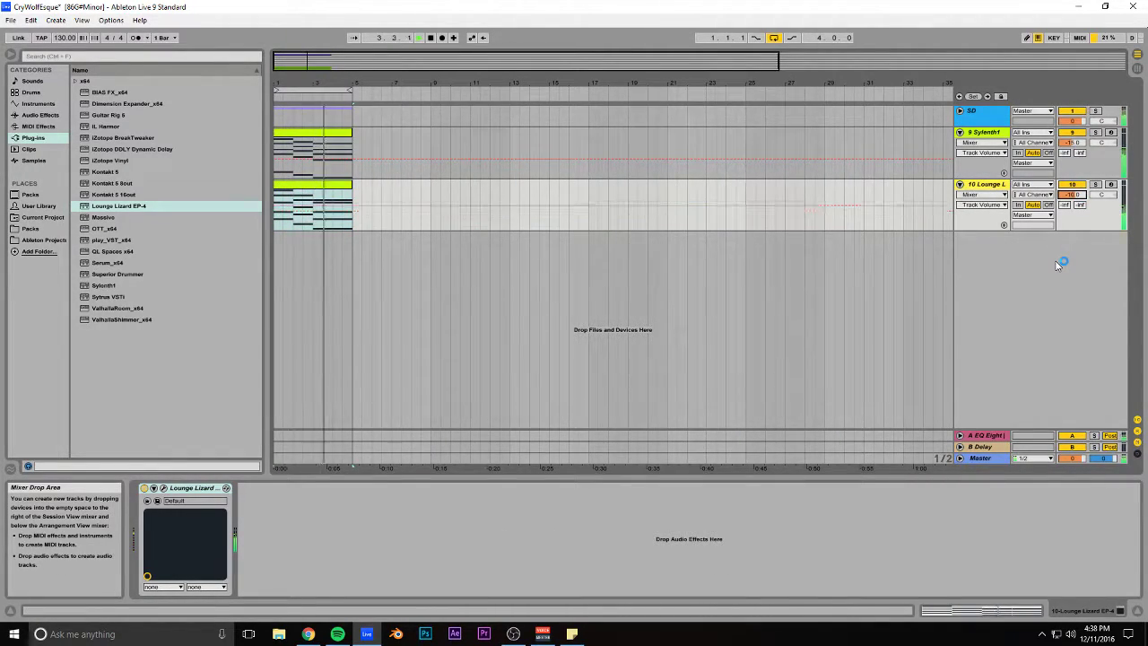
Step: Duplicate the first four bars of all tracks into bars 5 to 8, extend the loop to eight bars and save
drag(387, 66, 387, 95)
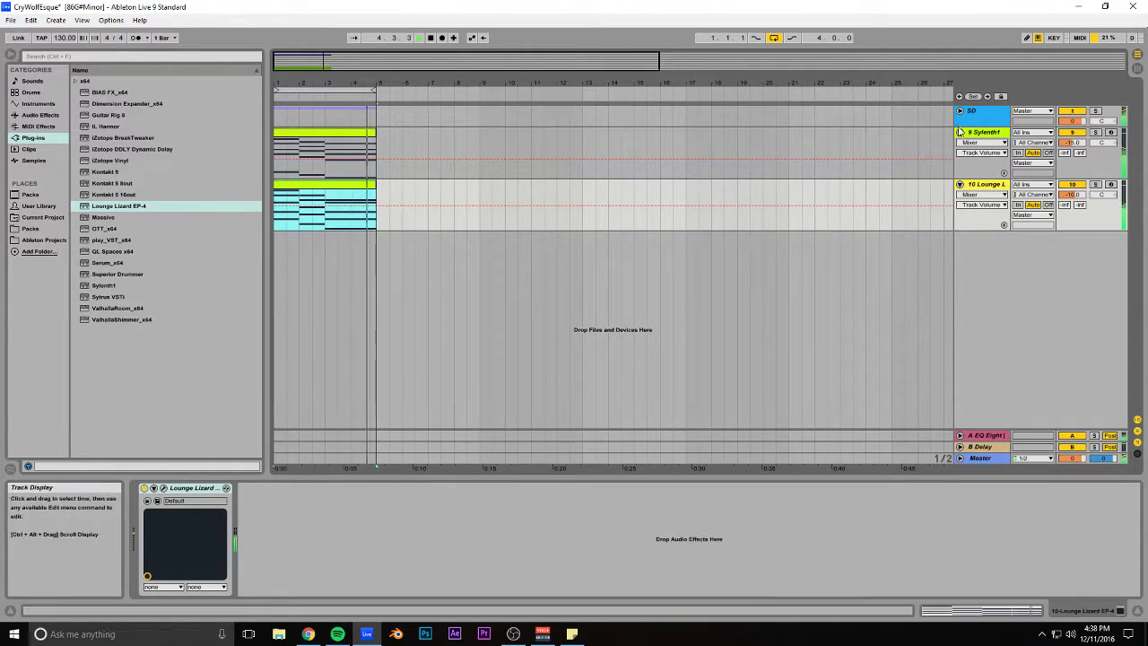
drag(378, 228, 274, 109)
key(ctrl+d)
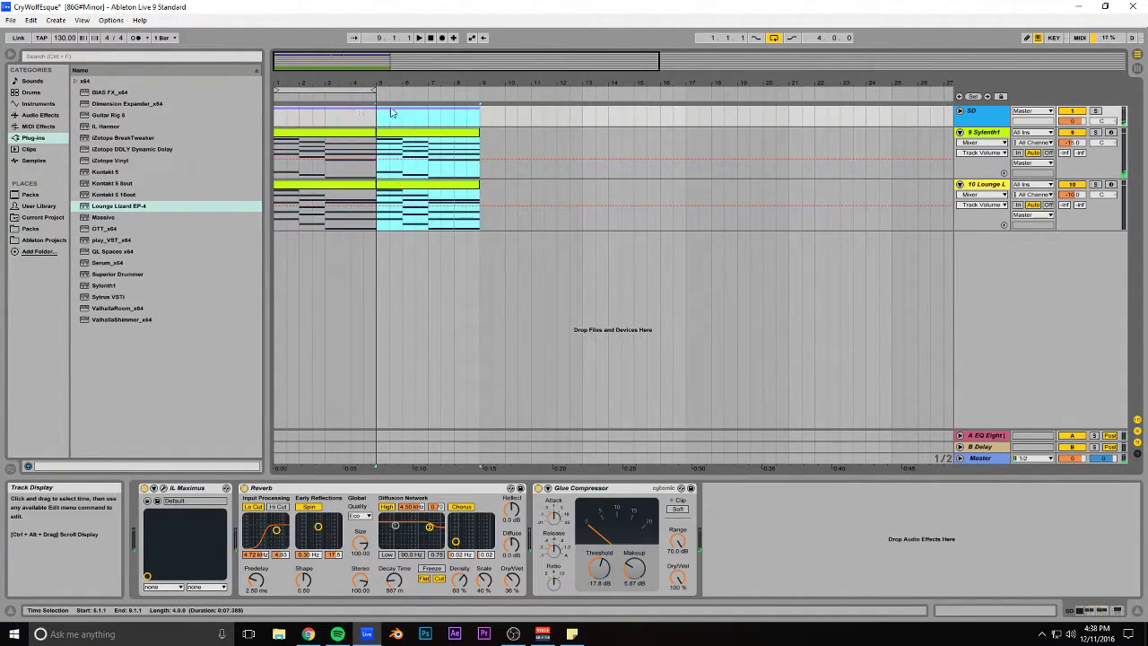
drag(376, 90, 479, 93)
key(ctrl+s)
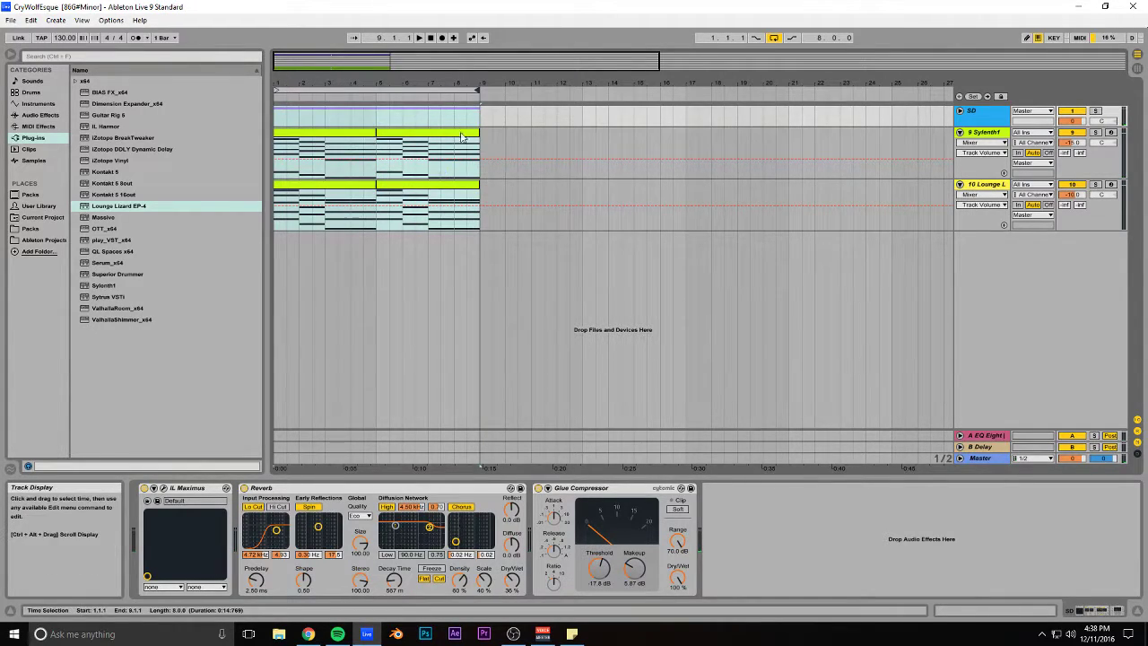
Step: Play the eight-bar loop and insert a new MIDI track below the Lounge Lizard track
drag(659, 60, 475, 60)
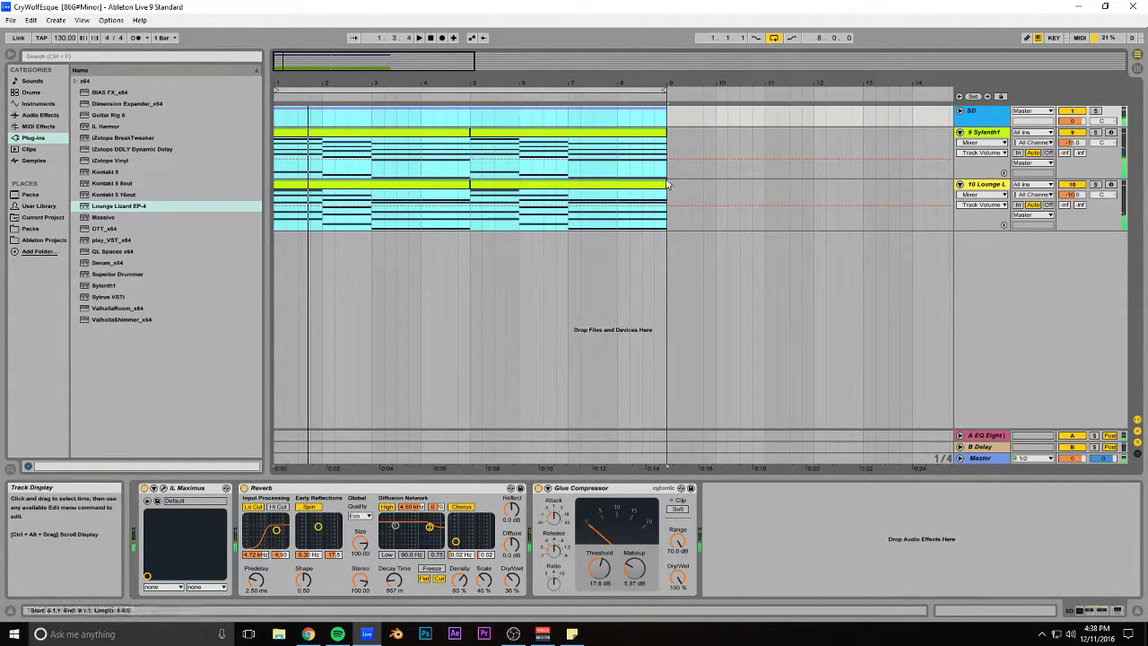
drag(375, 133, 372, 241)
click(792, 257)
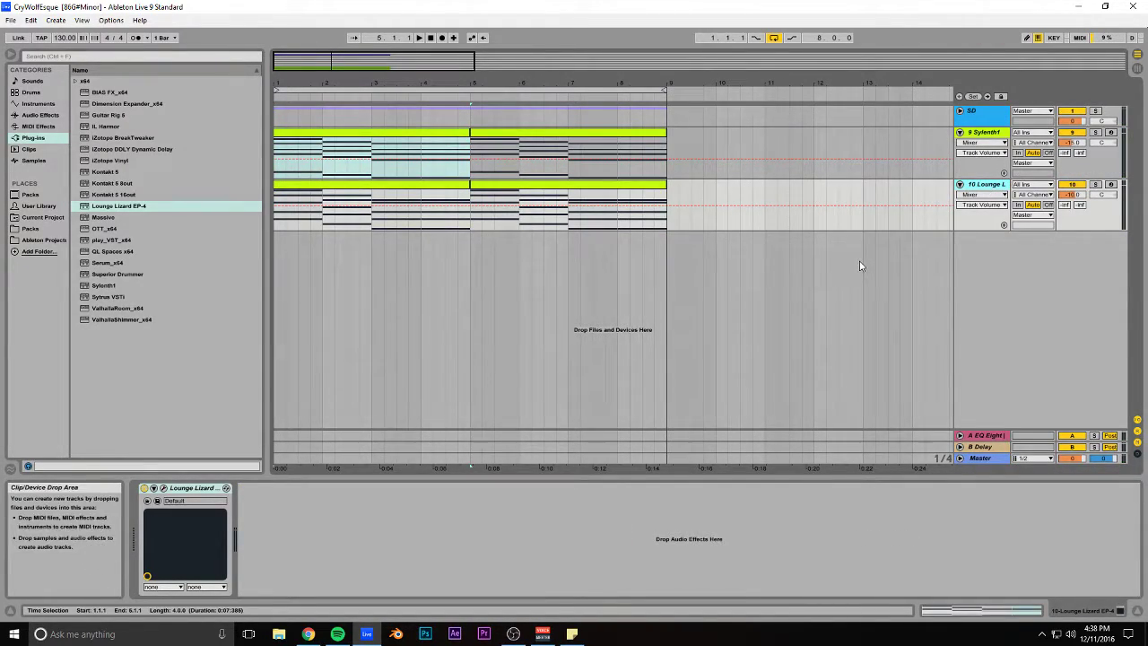
key(ctrl+shift+t)
Step: Try copying the first Lounge Lizard clip onto the new MIDI track and showing its notes
drag(346, 185, 346, 241)
double_click(346, 240)
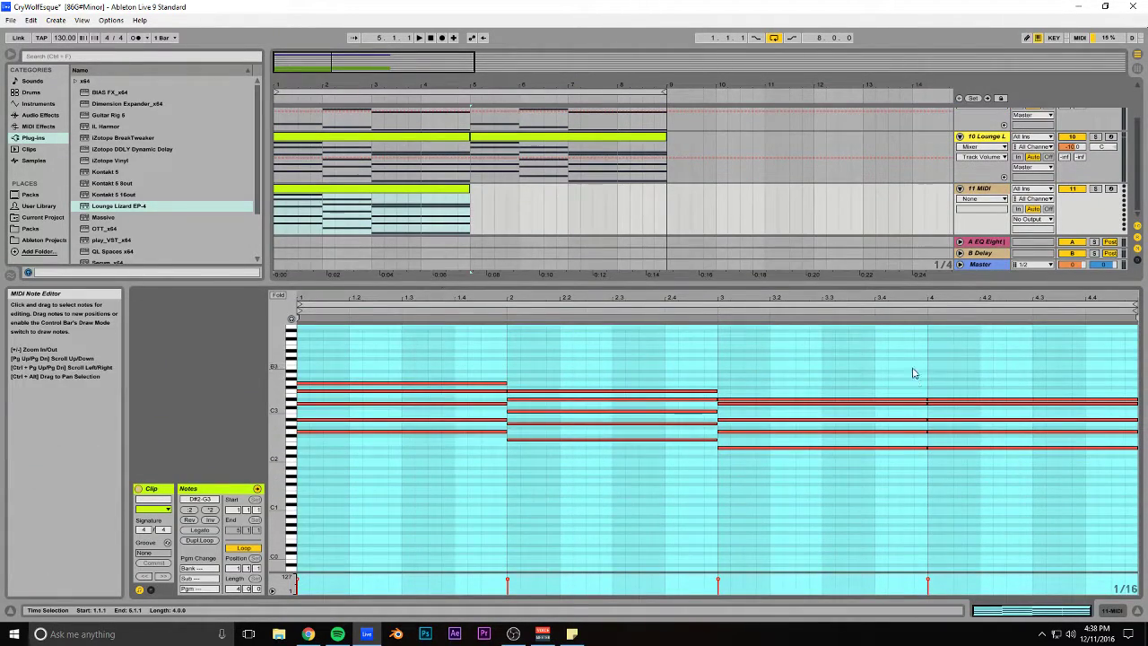
key(ctrl+z)
Step: Copy the first Sylenth1 clip onto the new MIDI track
scroll(415, 125, up, 2)
click(400, 119)
drag(509, 284, 509, 436)
drag(374, 145, 365, 242)
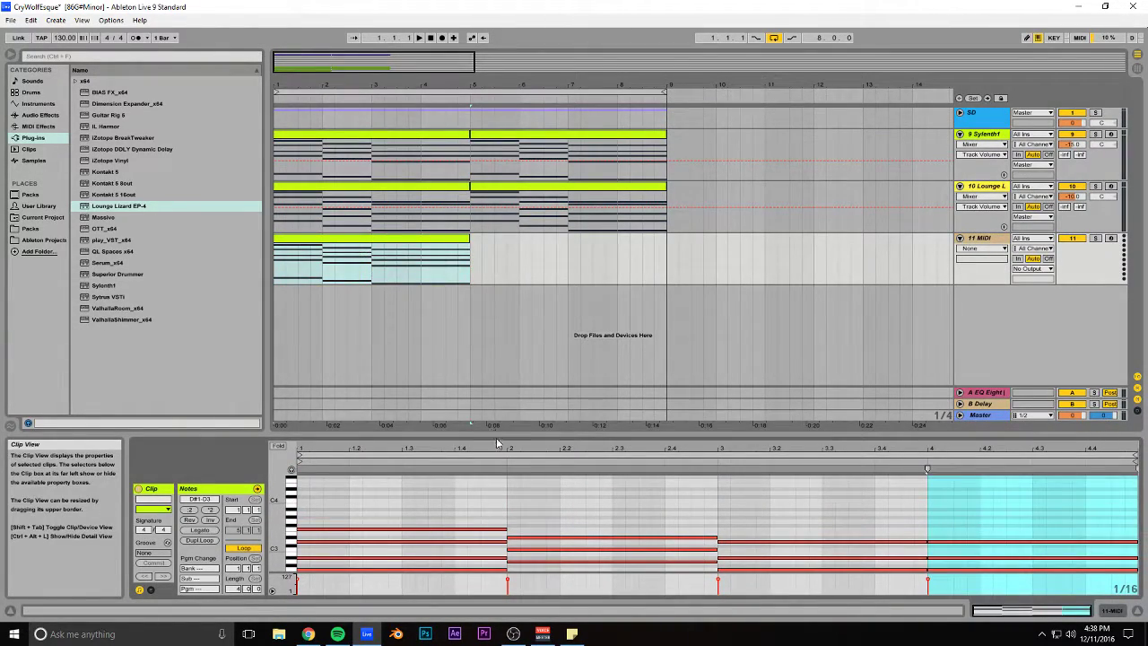
Step: Delete the upper chord notes in the new clip, keeping the lowest note of each chord, and duplicate the clip into bars 5 to 8
drag(497, 437, 497, 285)
drag(1033, 361, 397, 443)
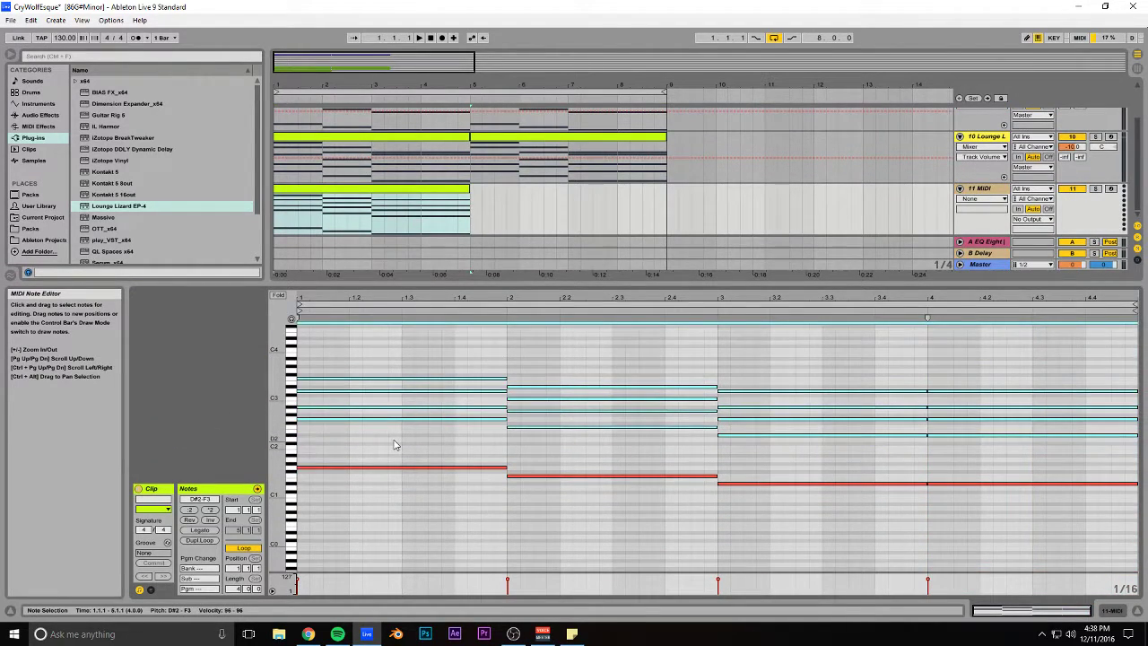
key(Delete)
click(381, 191)
key(ctrl+d)
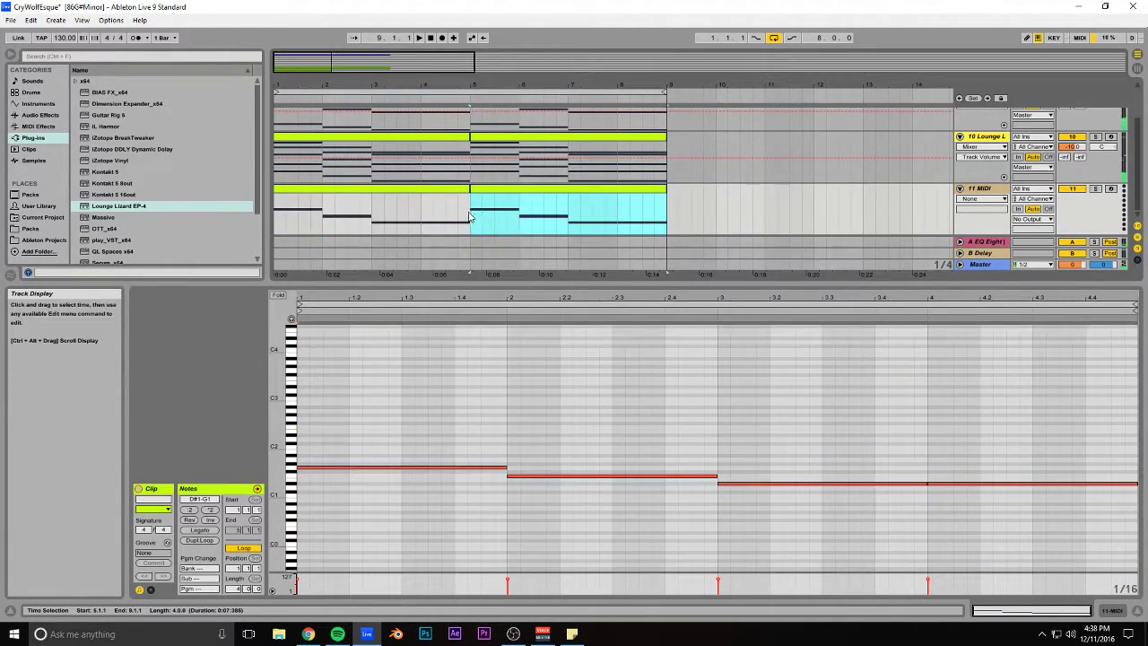
Step: Load Serum onto the new MIDI track and set the track's volume to -12 dB
scroll(107, 193, down, 3)
drag(105, 198, 320, 210)
drag(433, 159, 388, 166)
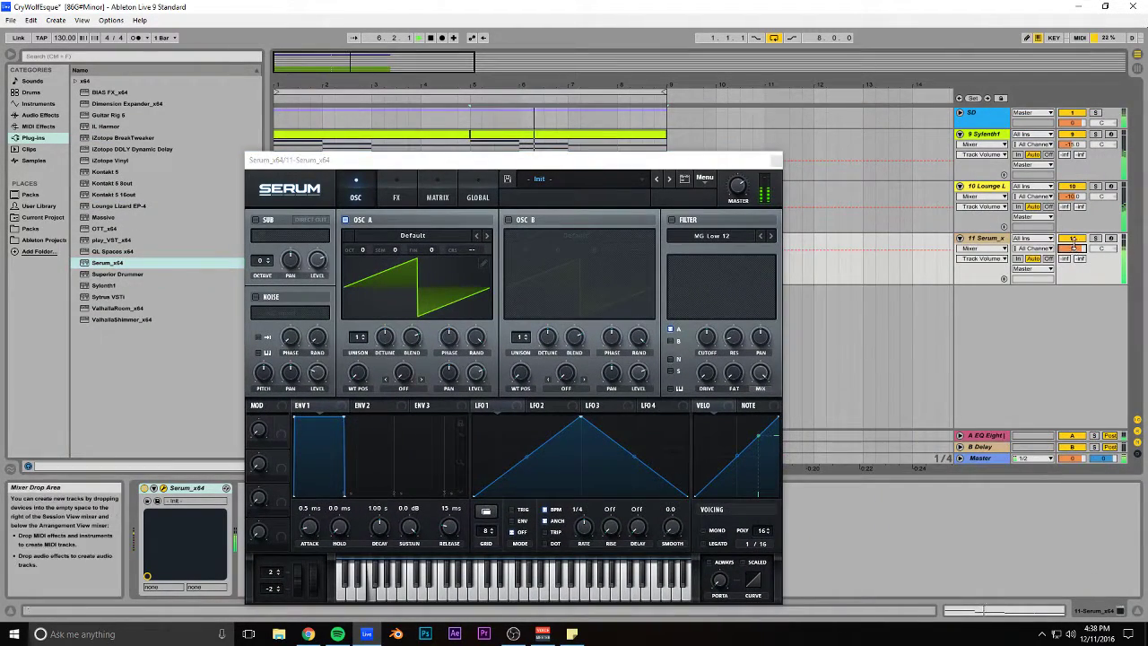
drag(385, 160, 474, 139)
Step: Solo the Serum track and set oscillator A to octave -1 with 12 detuned unison voices
drag(448, 319, 474, 324)
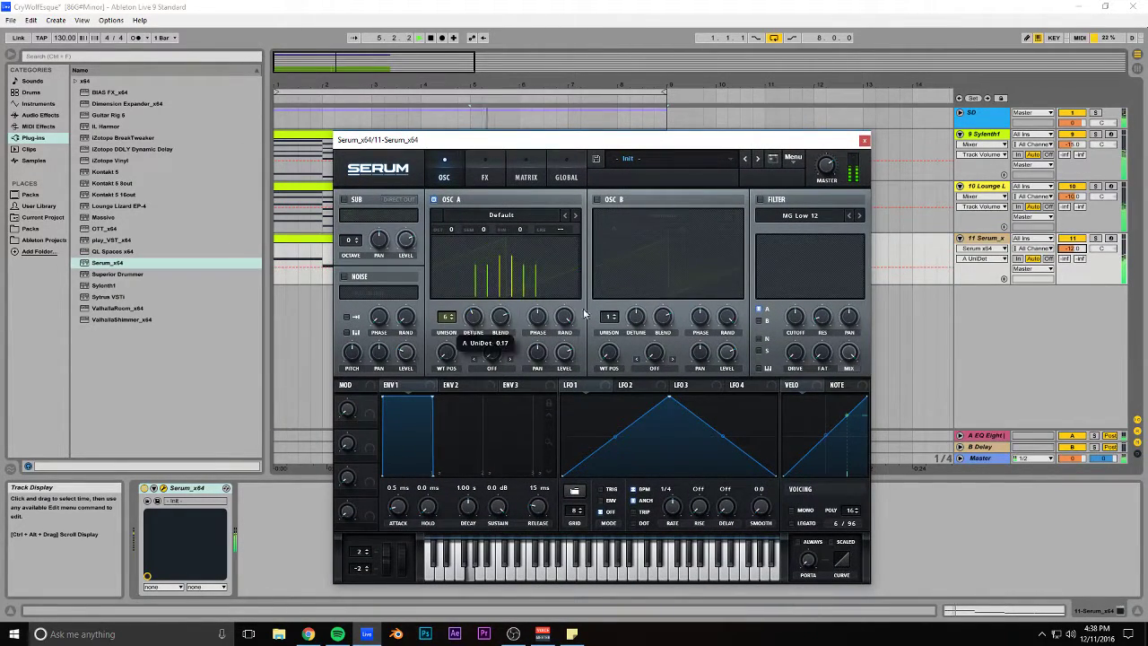
click(1095, 238)
drag(446, 232, 456, 230)
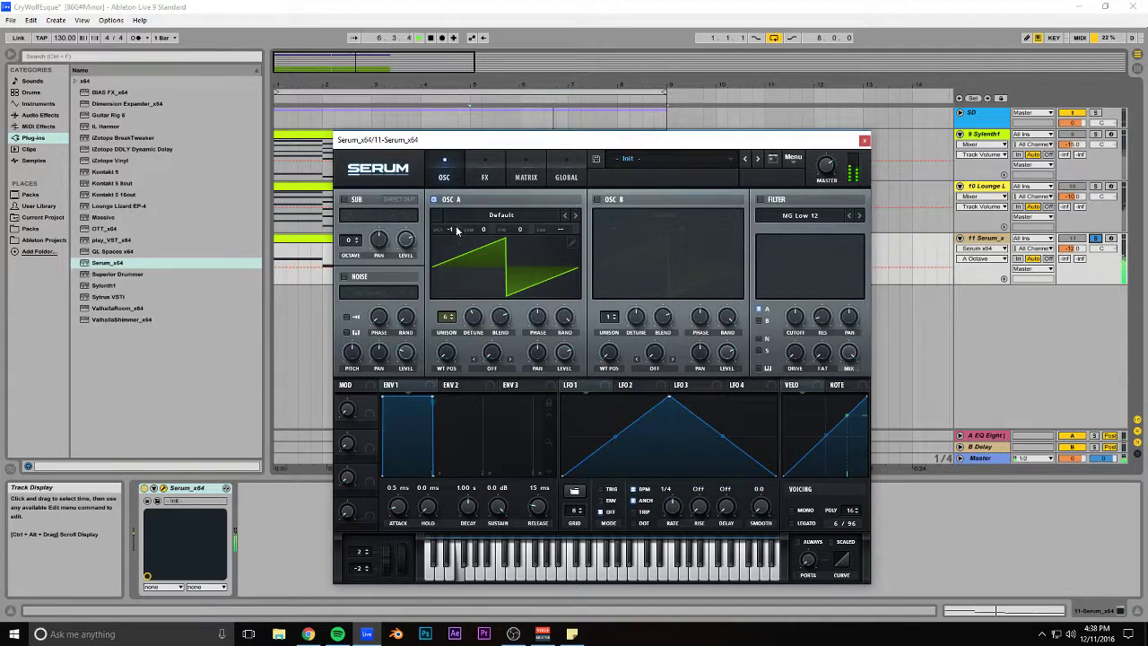
drag(440, 316, 468, 314)
Step: Enable Serum's compressor effect in multiband mode and adjust its threshold
click(480, 166)
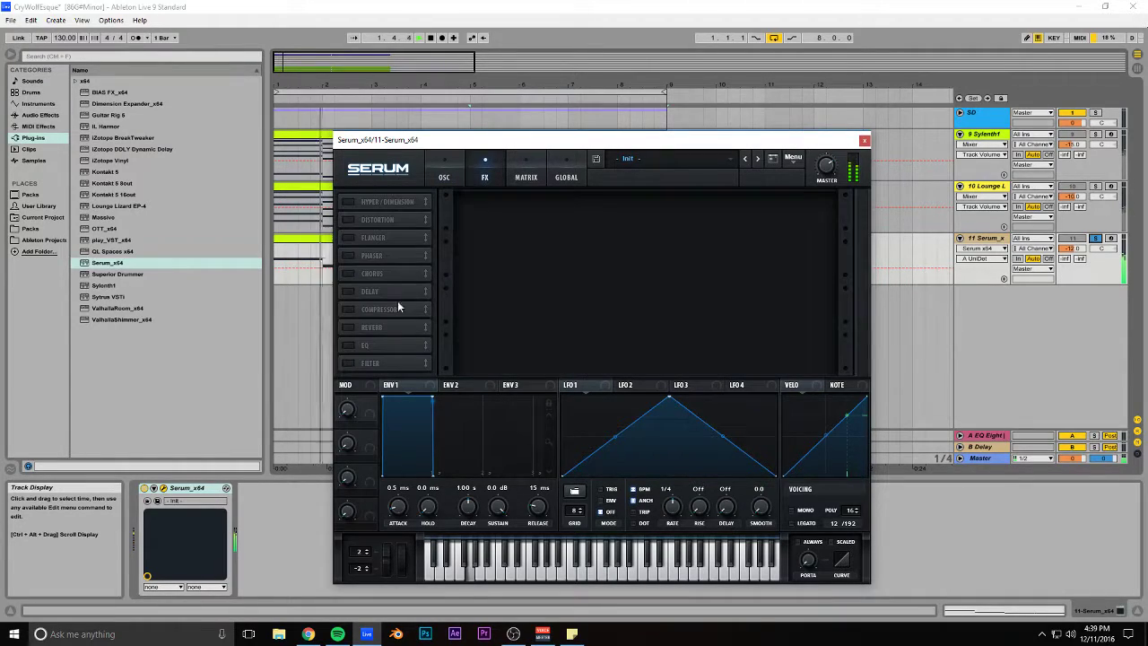
click(349, 308)
click(706, 224)
click(517, 215)
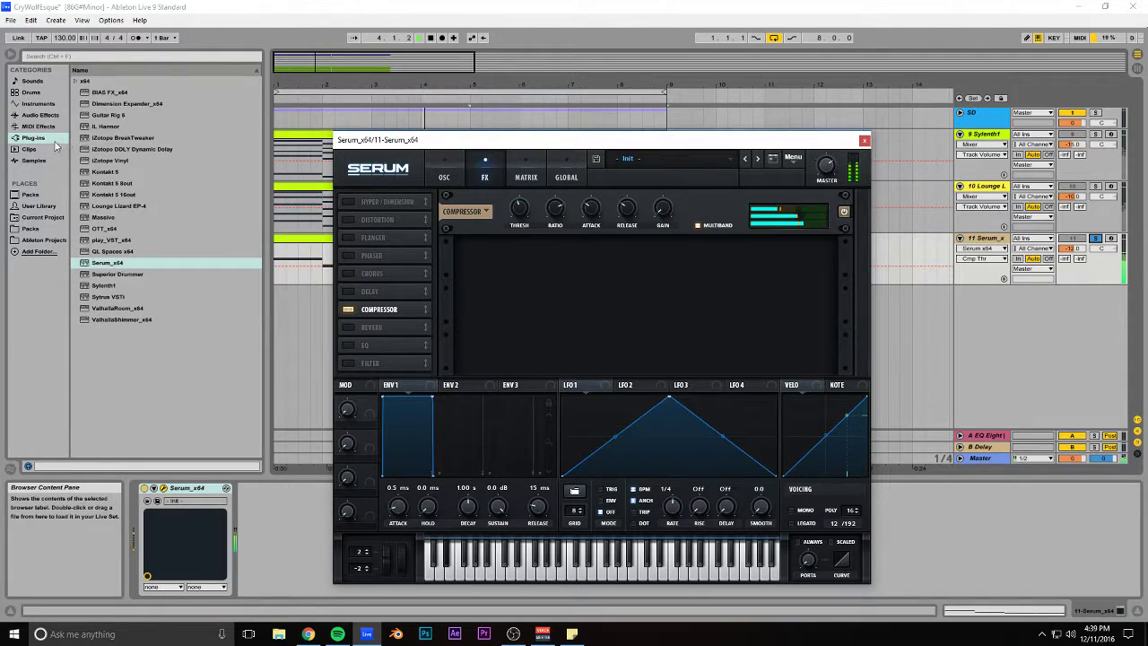
Step: Add EQ Eight after Serum and enable band 8 as a low-pass filter at about 812 Hz
click(39, 115)
drag(104, 159, 244, 513)
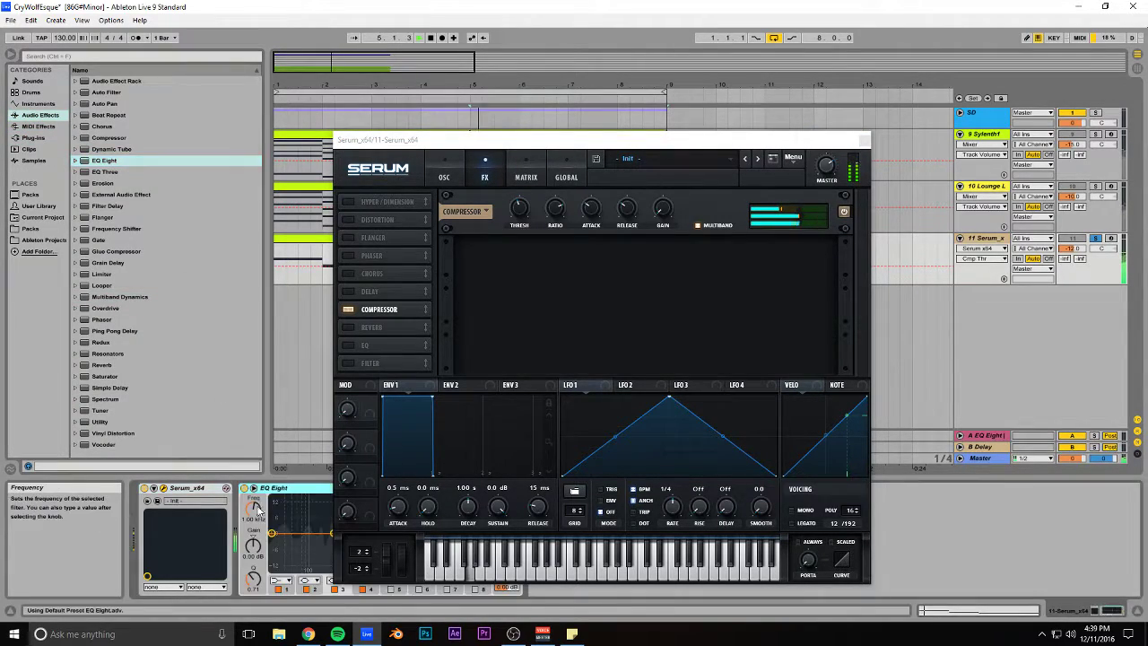
drag(633, 138, 892, 70)
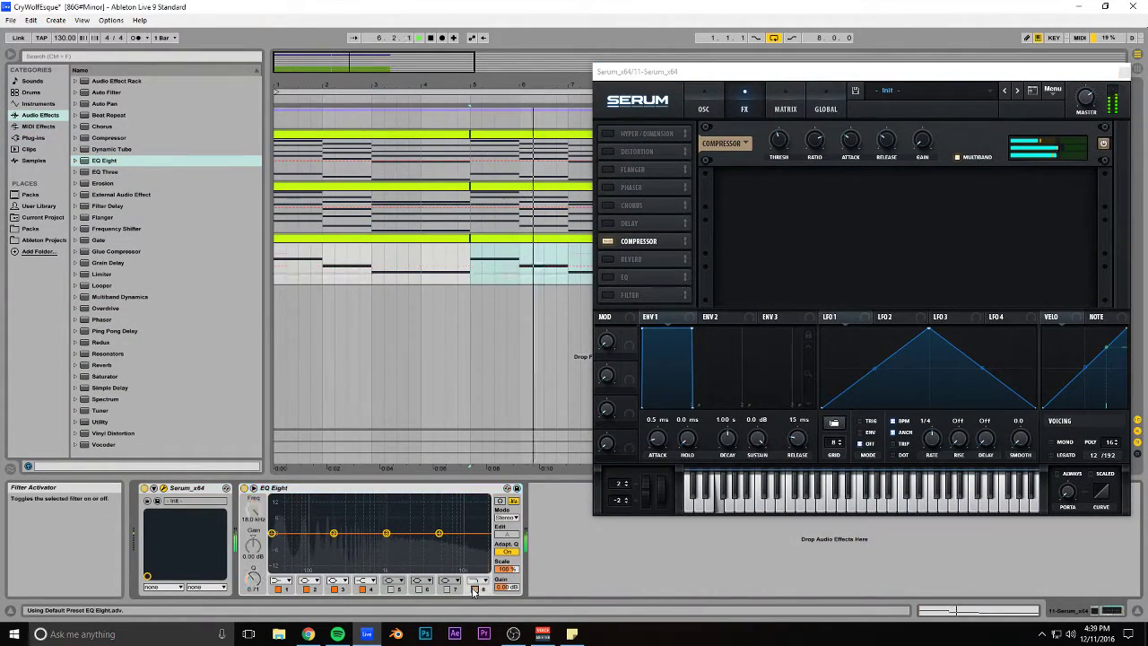
drag(463, 547, 380, 543)
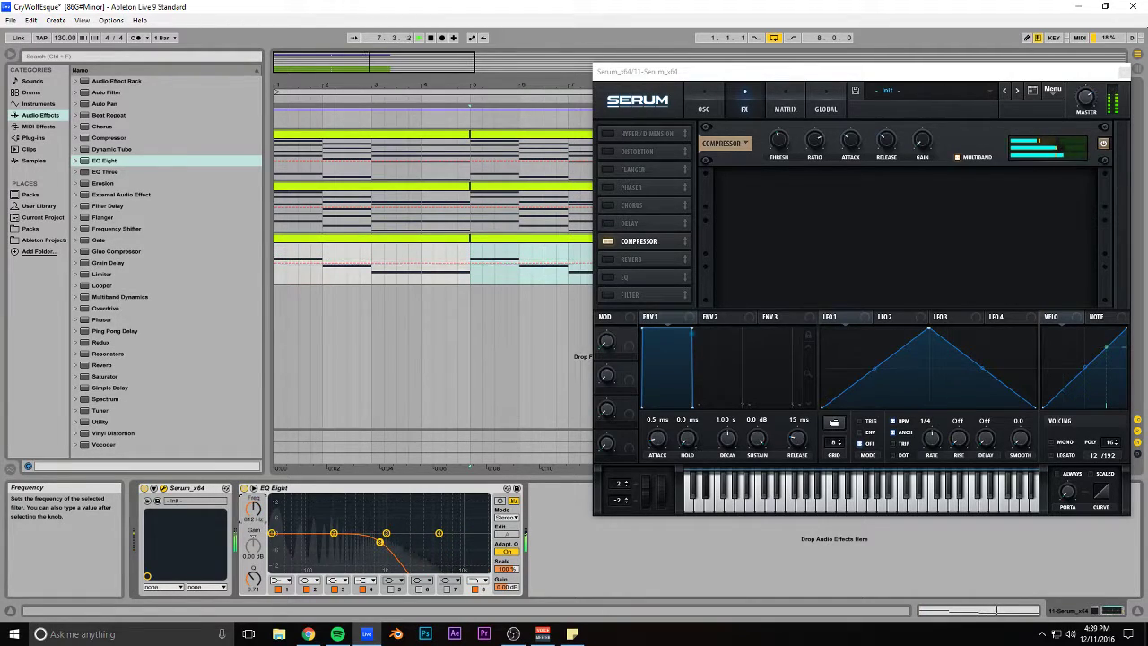
Step: Enable Serum's Tube distortion, set the synth's master volume to about 65% and close the plug-in editor
click(608, 154)
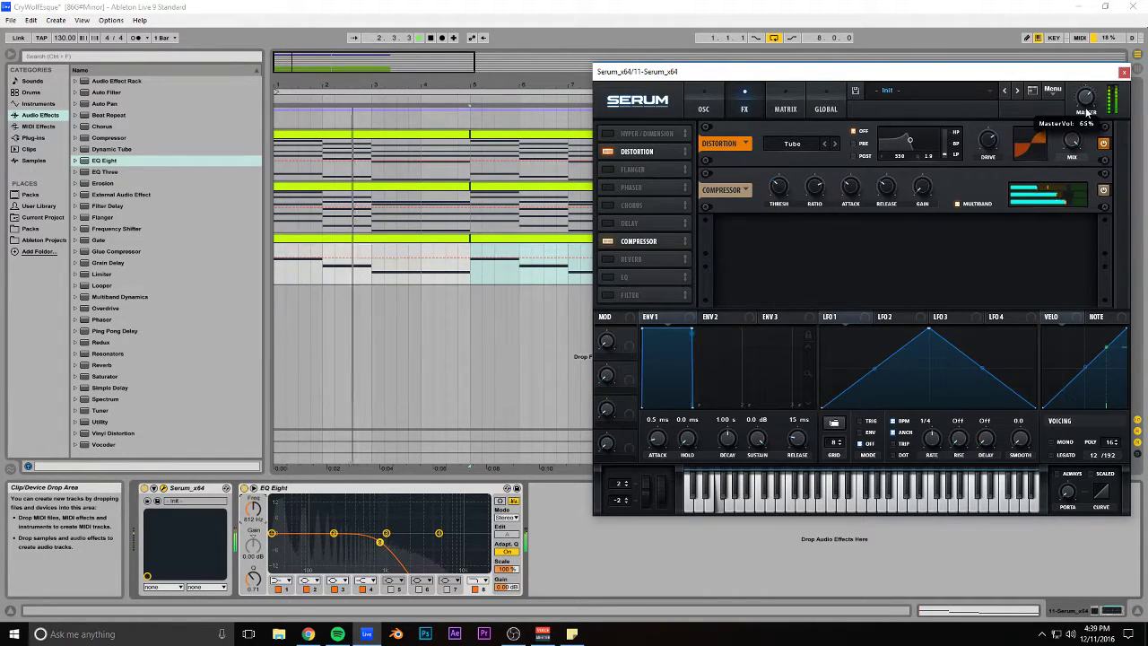
click(1123, 72)
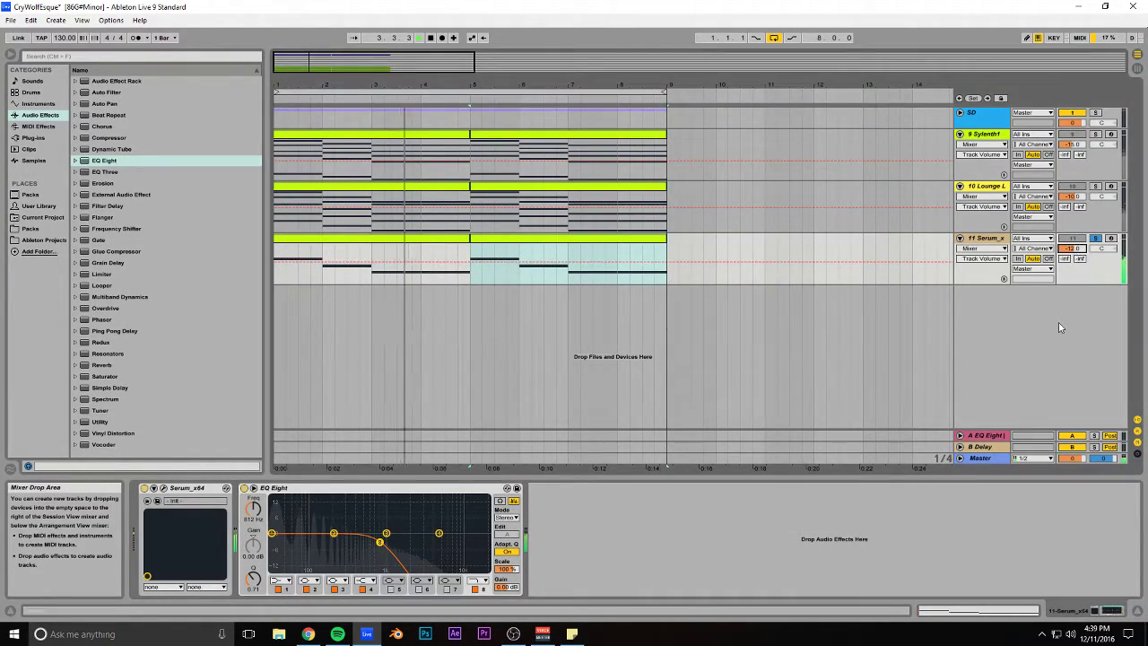
Step: Set the Serum track's volume to -9 dB, unsolo the track and save the set
key(Return)
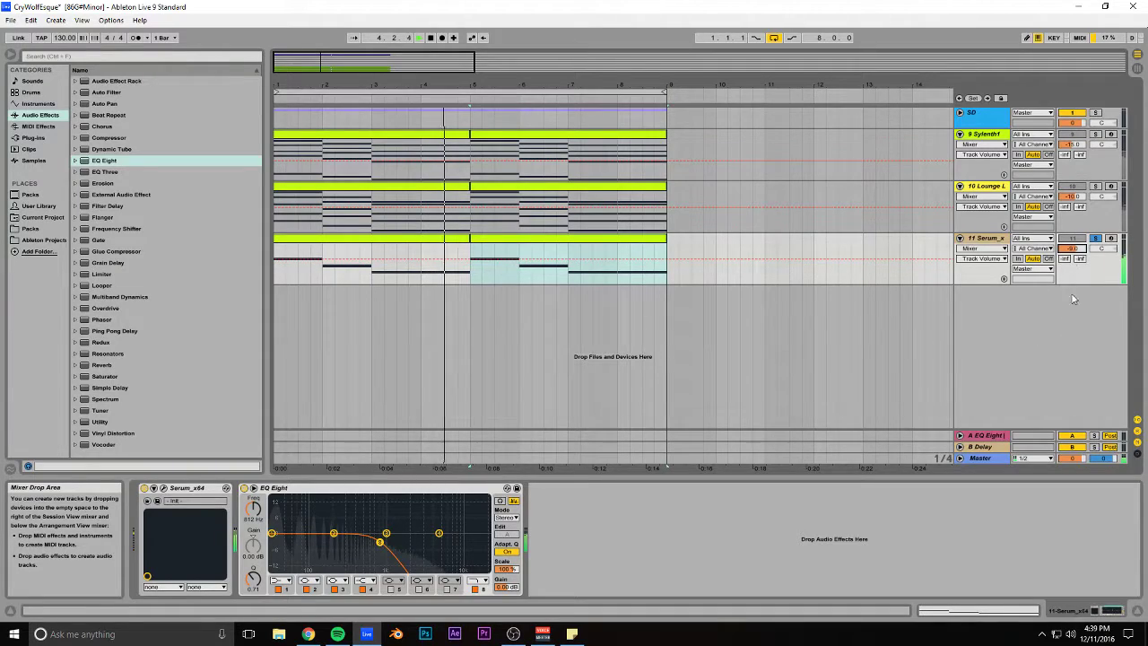
click(1094, 239)
key(ctrl+s)
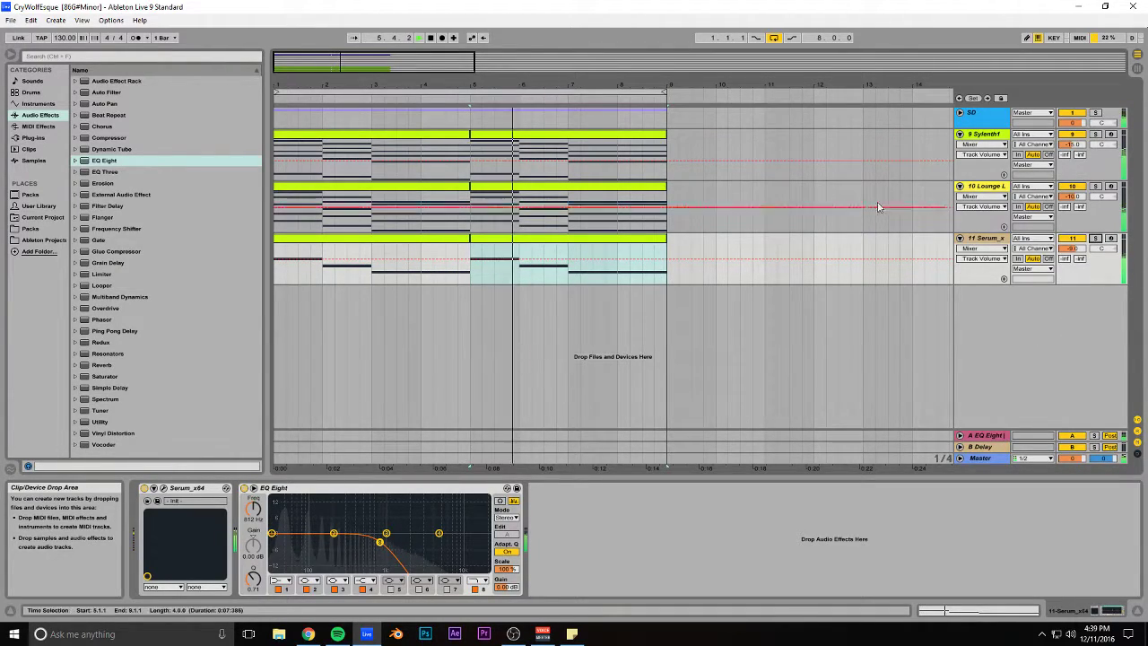
Step: Group the Sylenth1, Lounge Lizard and Serum tracks, name the group SYNTH/INSTRUMENT and save the set
click(977, 133)
shift+click(983, 238)
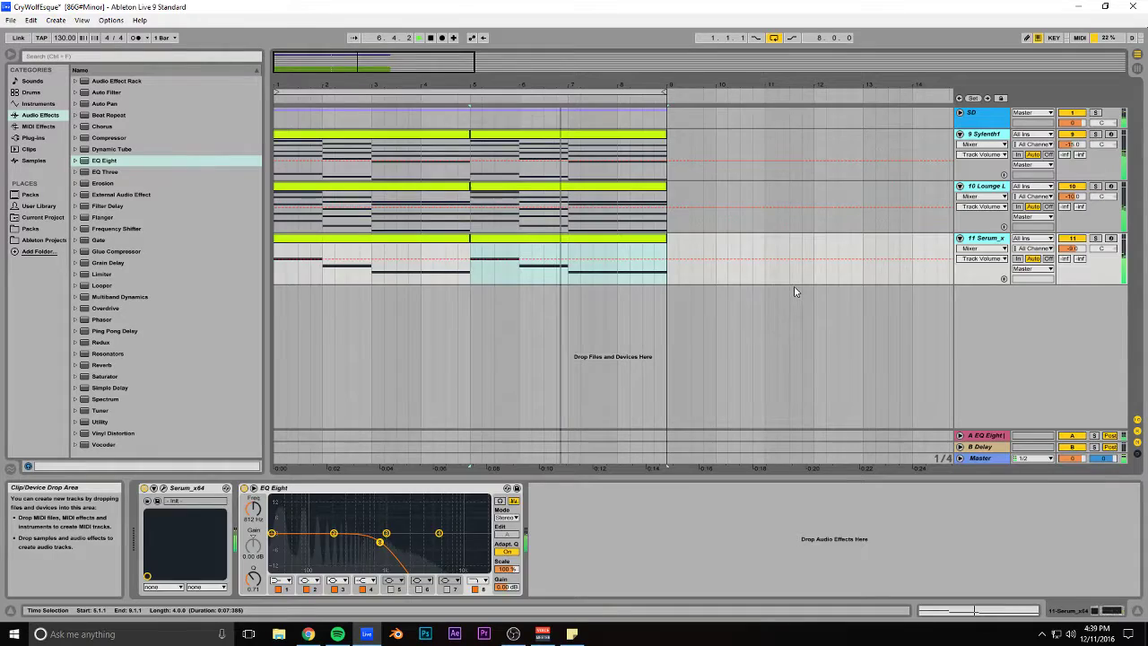
key(ctrl+g)
click(993, 135)
key(ctrl+r)
text(SYNTH)
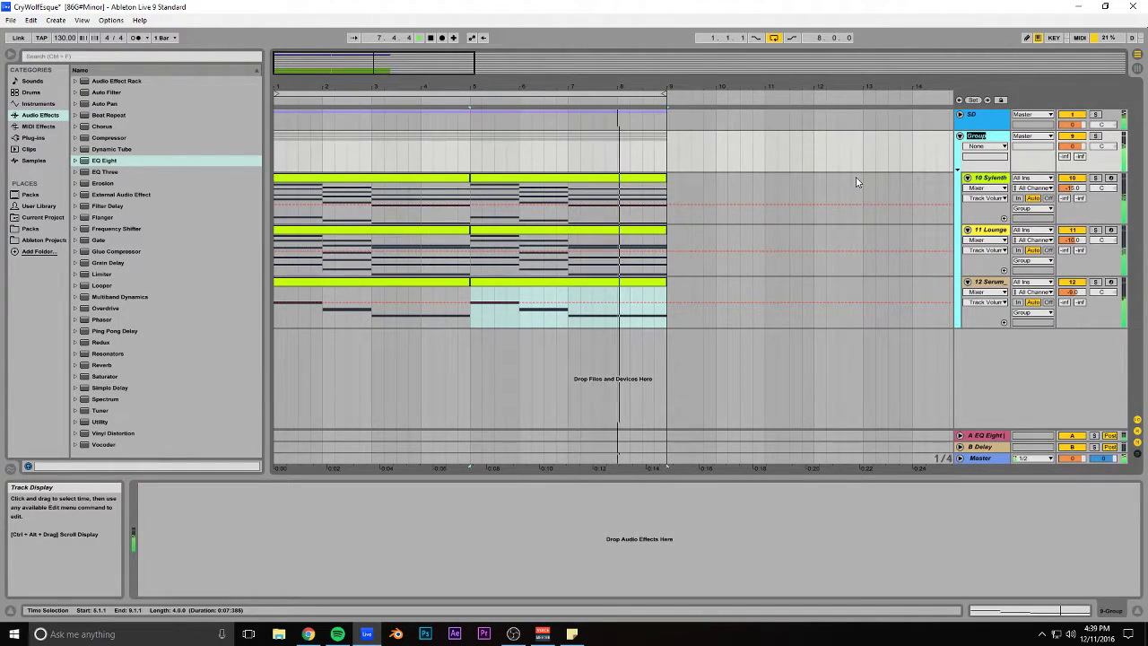
text(/INSTRUMENT)
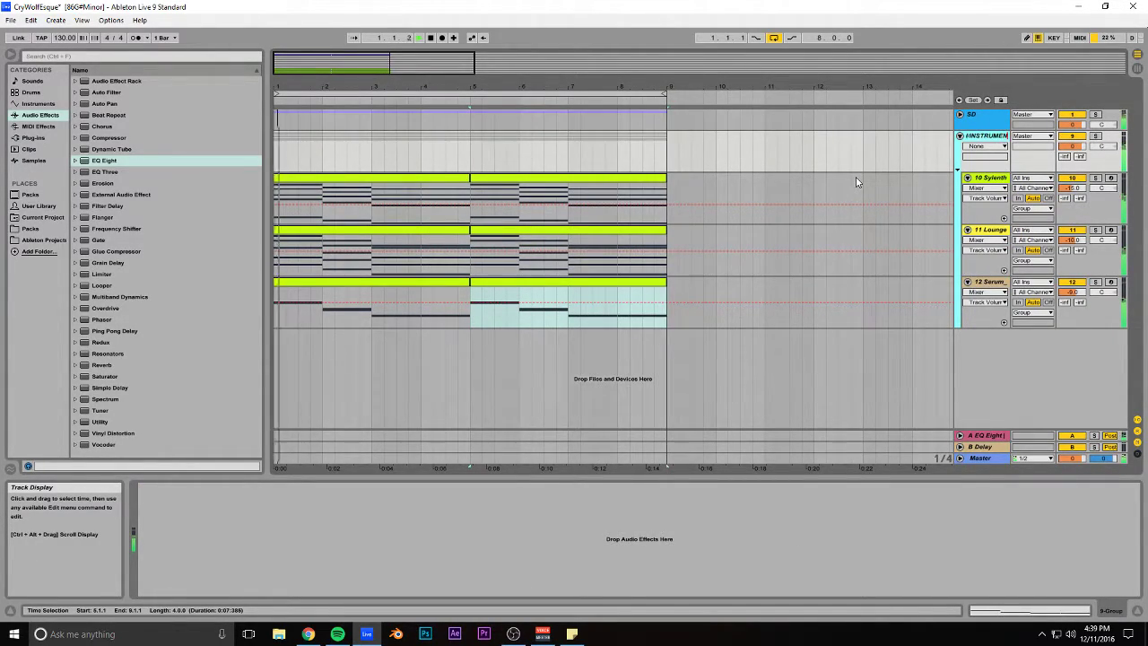
key(Return)
key(ctrl+s)
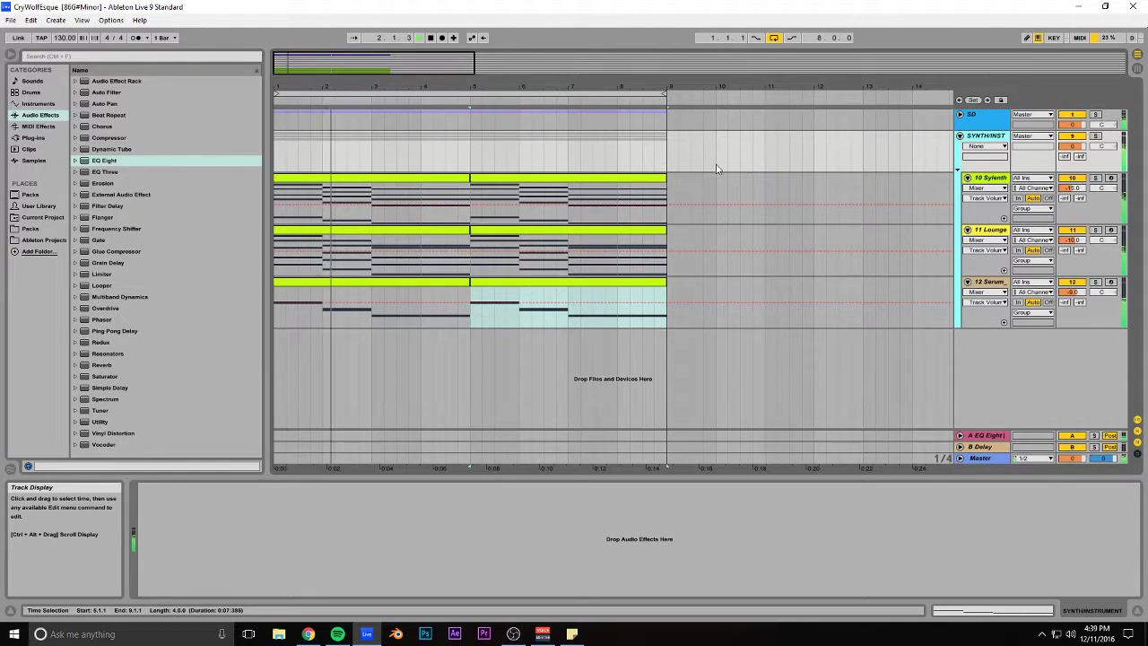
Step: Add a Compressor to the SYNTH/INSTRUMENT group and enable its sidechain with Kick as the audio source
drag(387, 65, 387, 44)
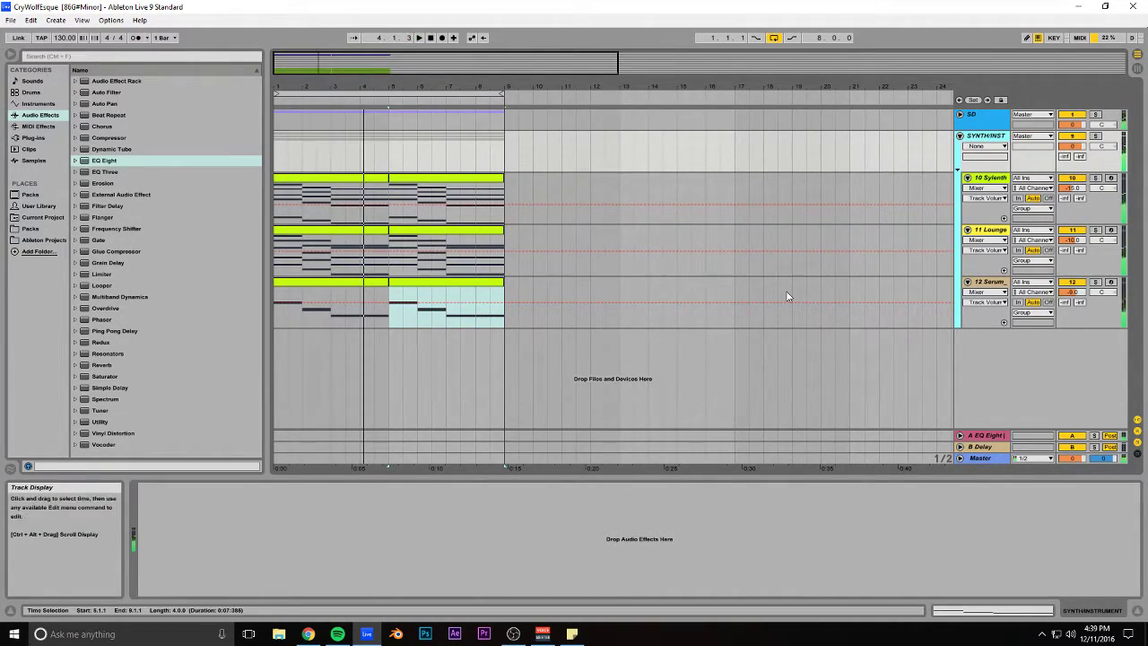
drag(101, 139, 244, 151)
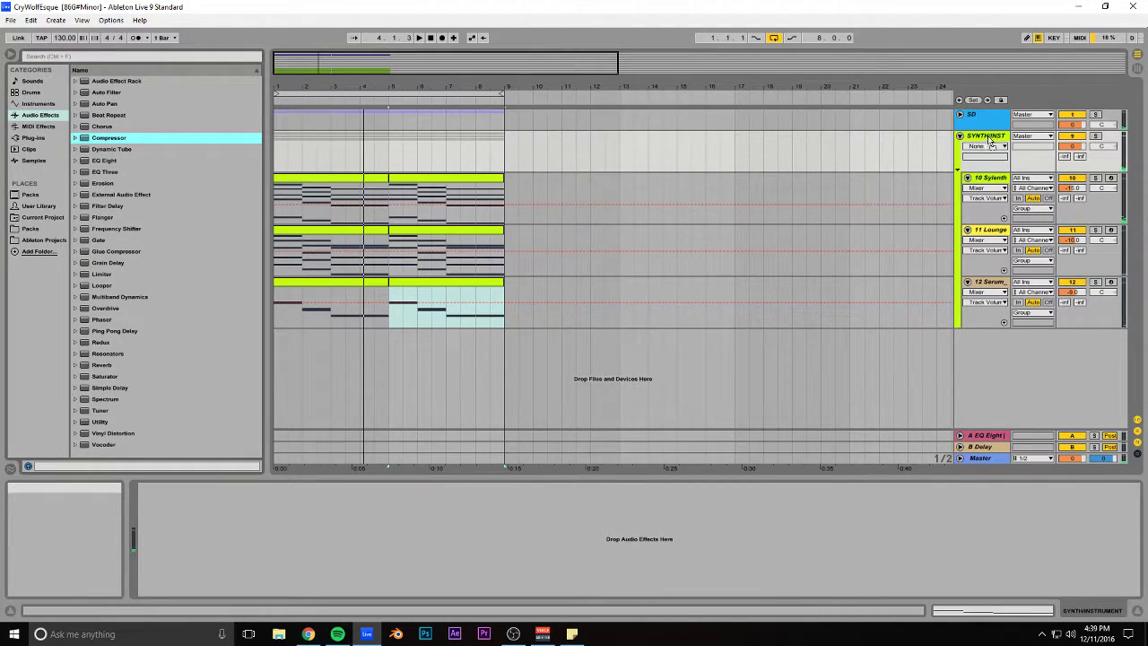
click(167, 501)
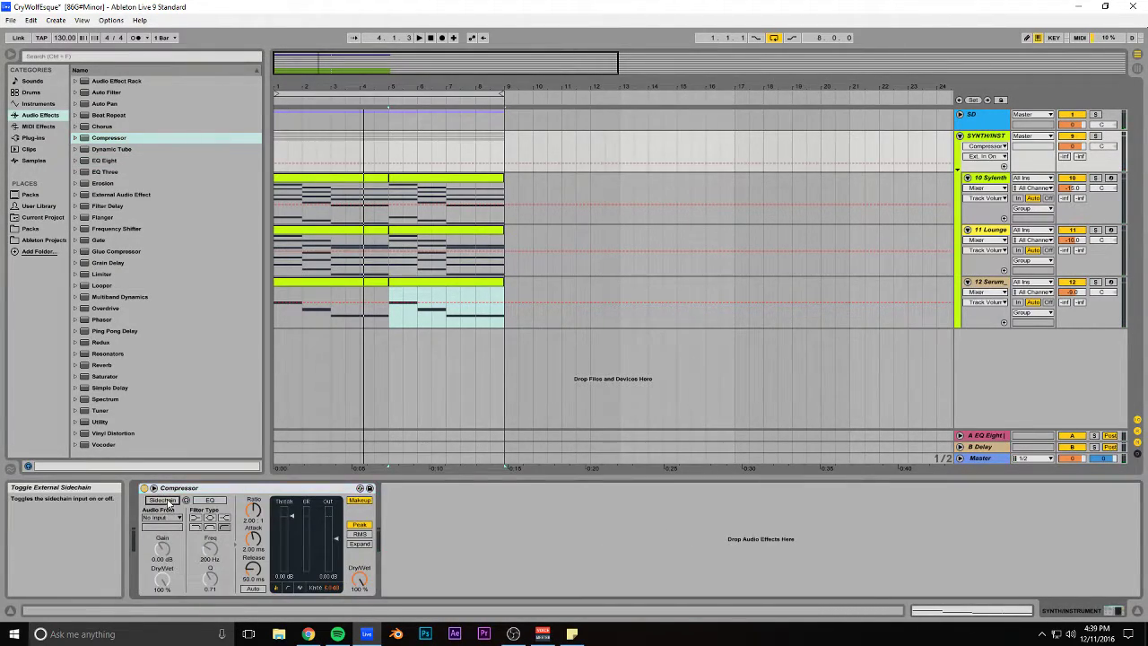
click(164, 518)
click(178, 394)
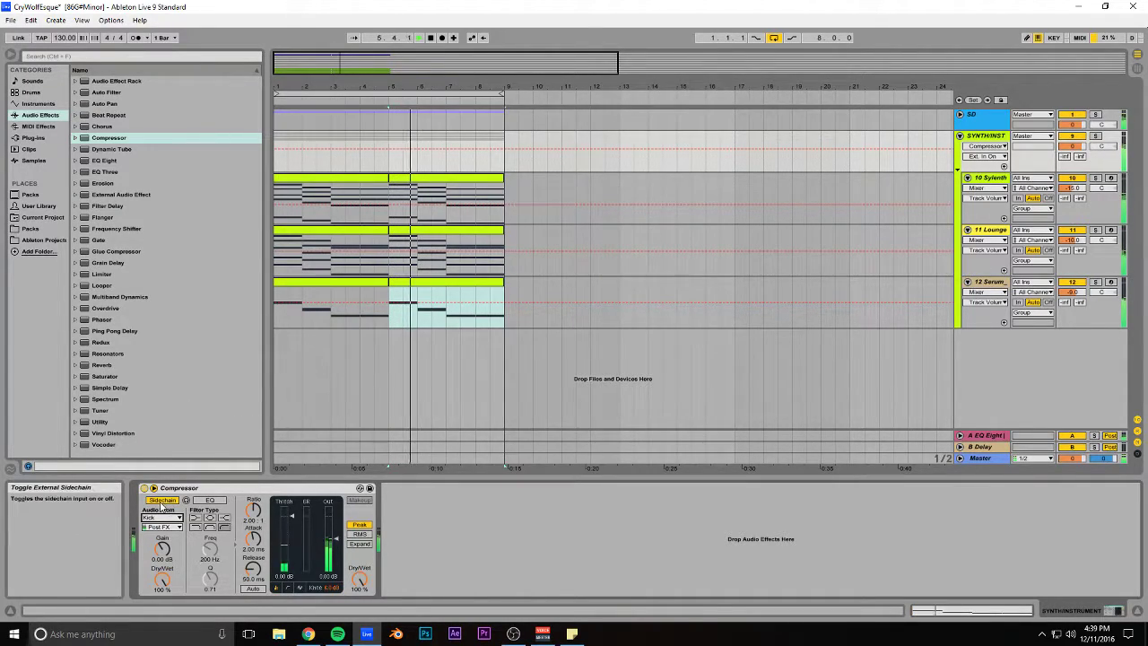
click(162, 517)
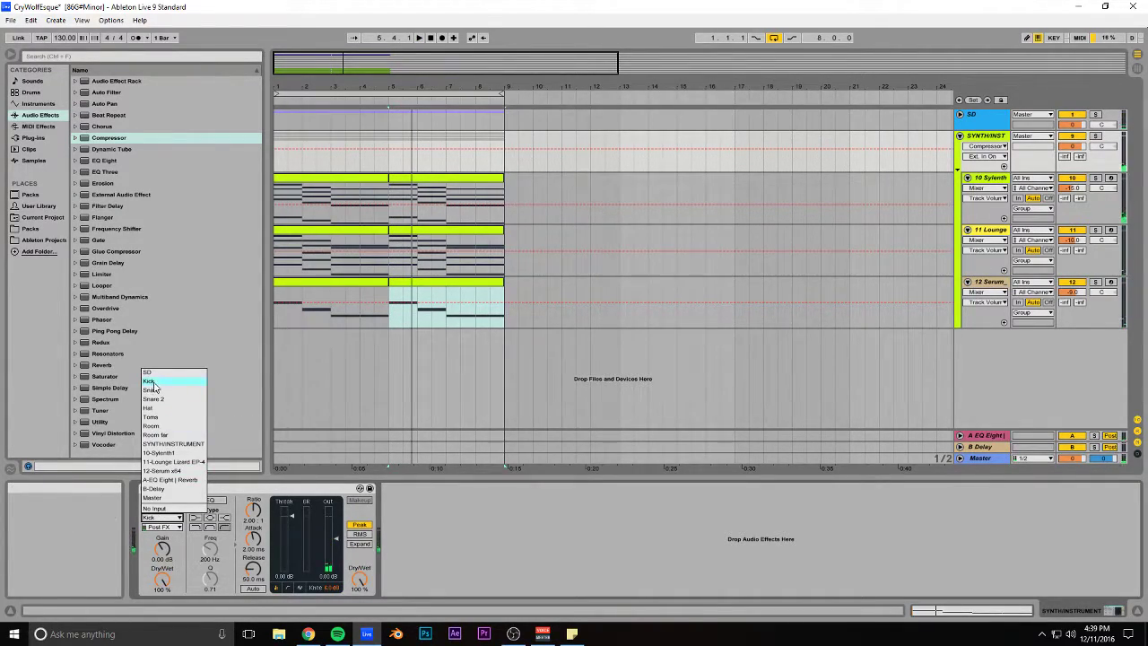
click(298, 353)
Step: Unfold the SD group and the Kick track and briefly solo the Kick to check the sidechain source
click(969, 115)
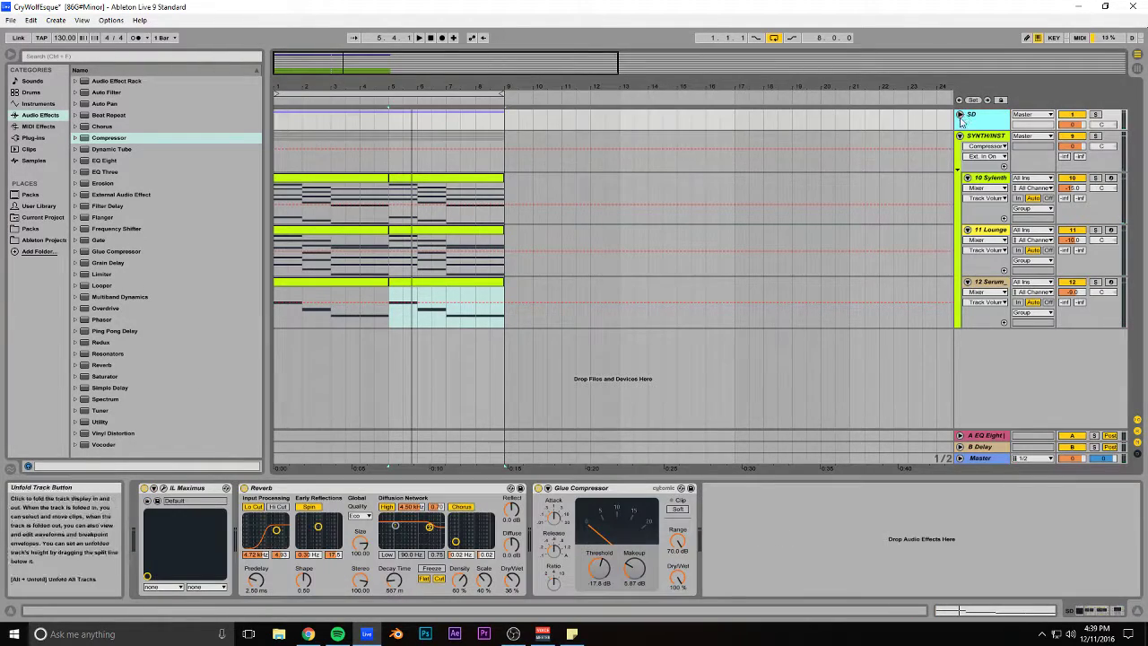
click(959, 115)
scroll(859, 190, down, 1)
click(967, 142)
click(1095, 143)
click(1094, 144)
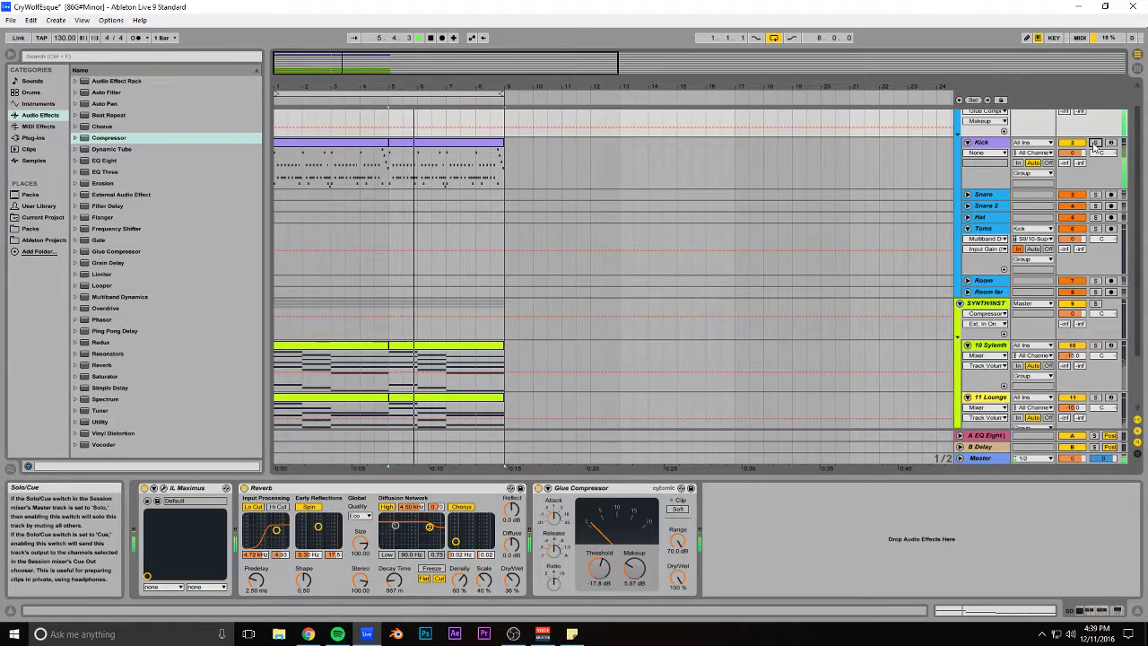
Step: Duplicate the SYNTH/INSTRUMENT Compressor with Snare as sidechain source, setting thresholds of about -45.5 dB for kick and -24.7 dB for snare
click(977, 303)
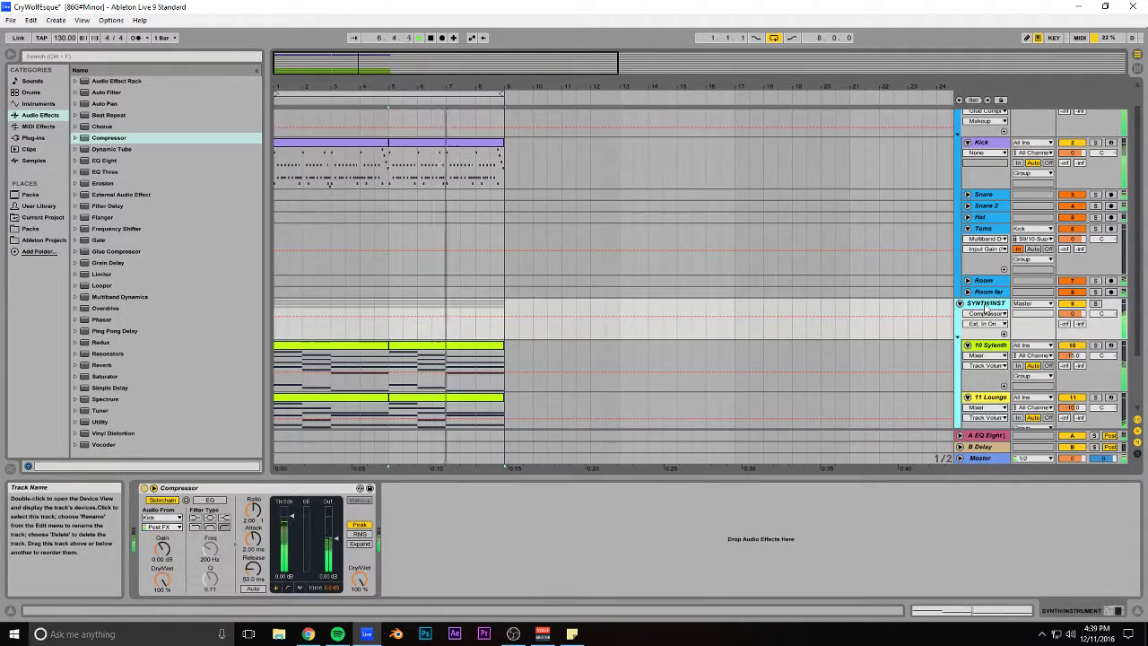
drag(291, 519, 291, 523)
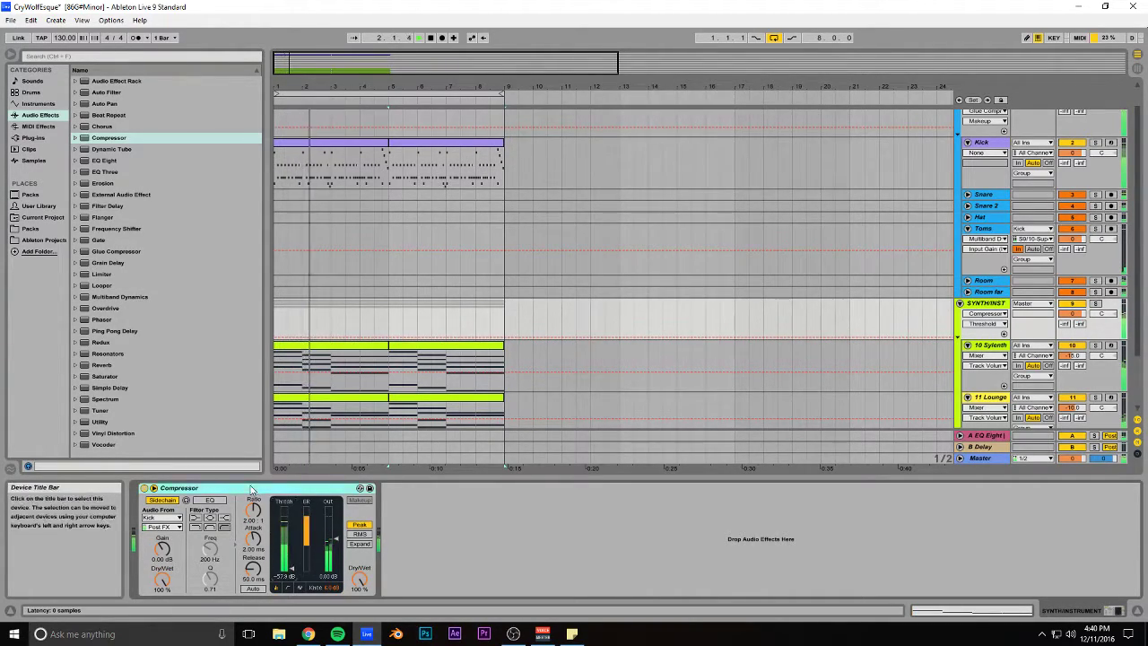
key(ctrl+d)
click(402, 520)
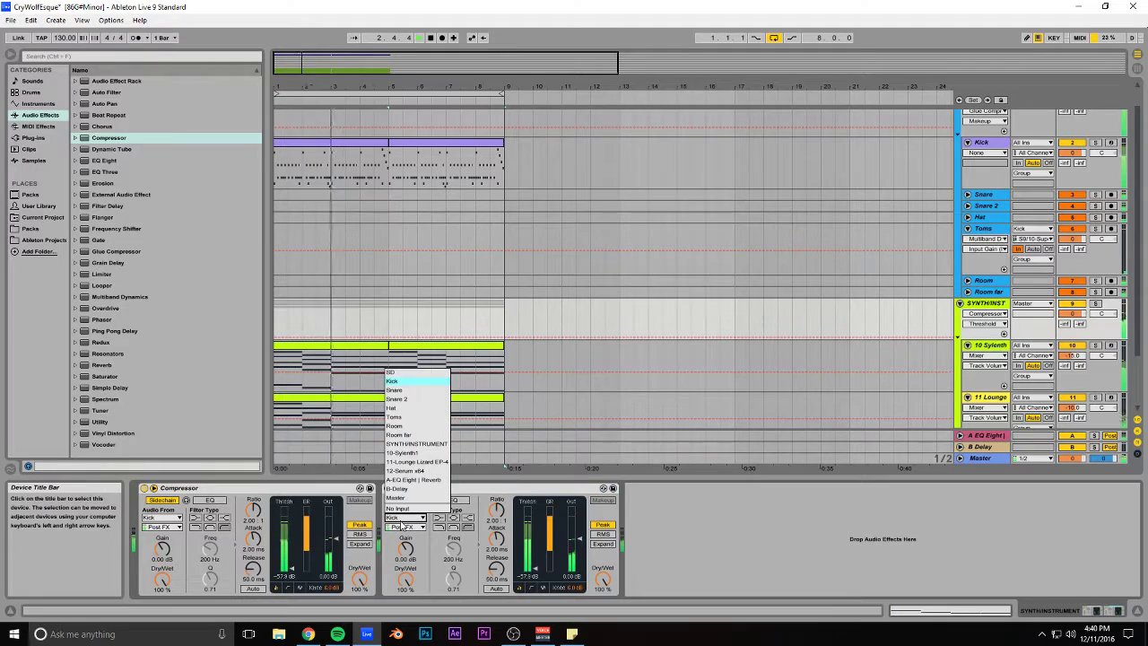
click(395, 390)
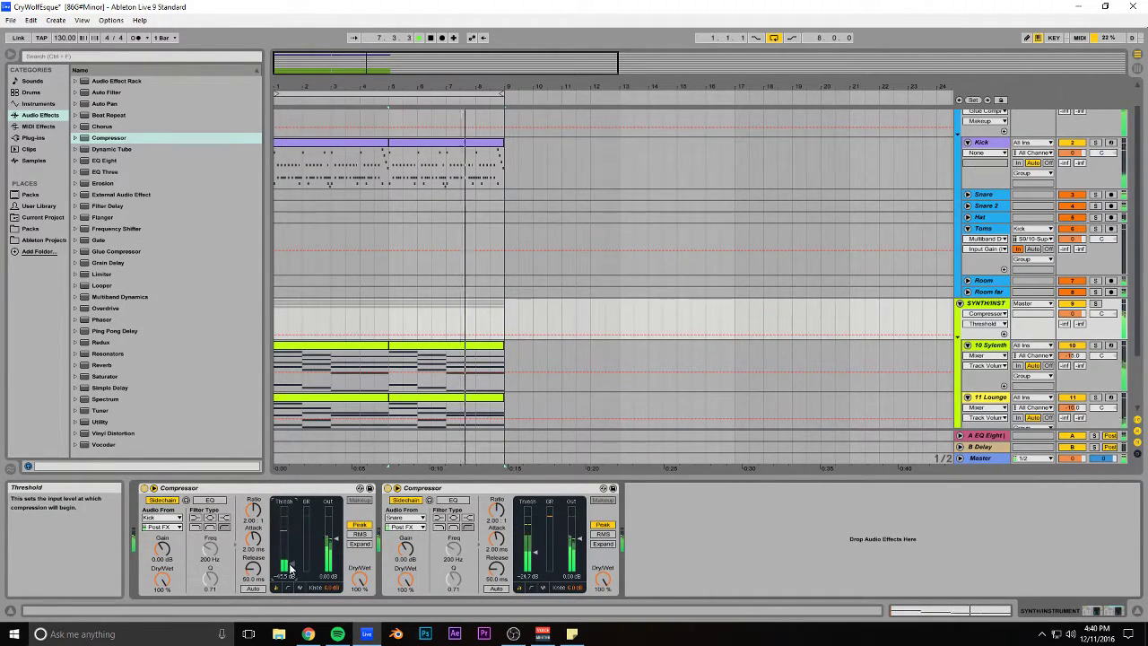
Step: Rename the Serum track Bass
scroll(550, 326, down, 3)
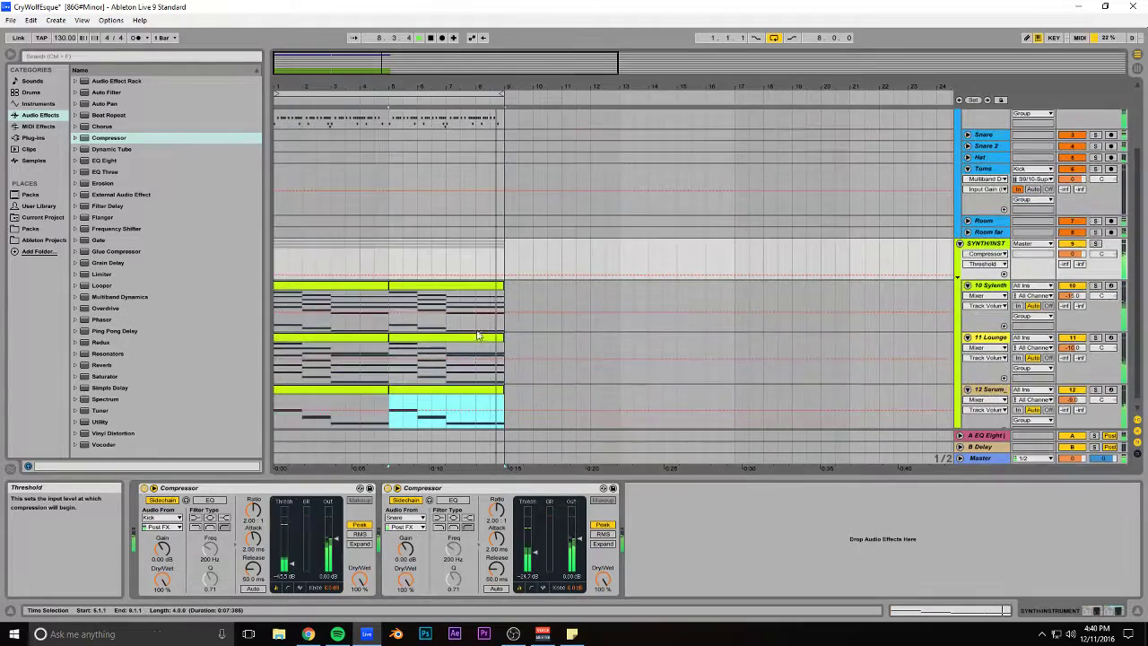
click(431, 347)
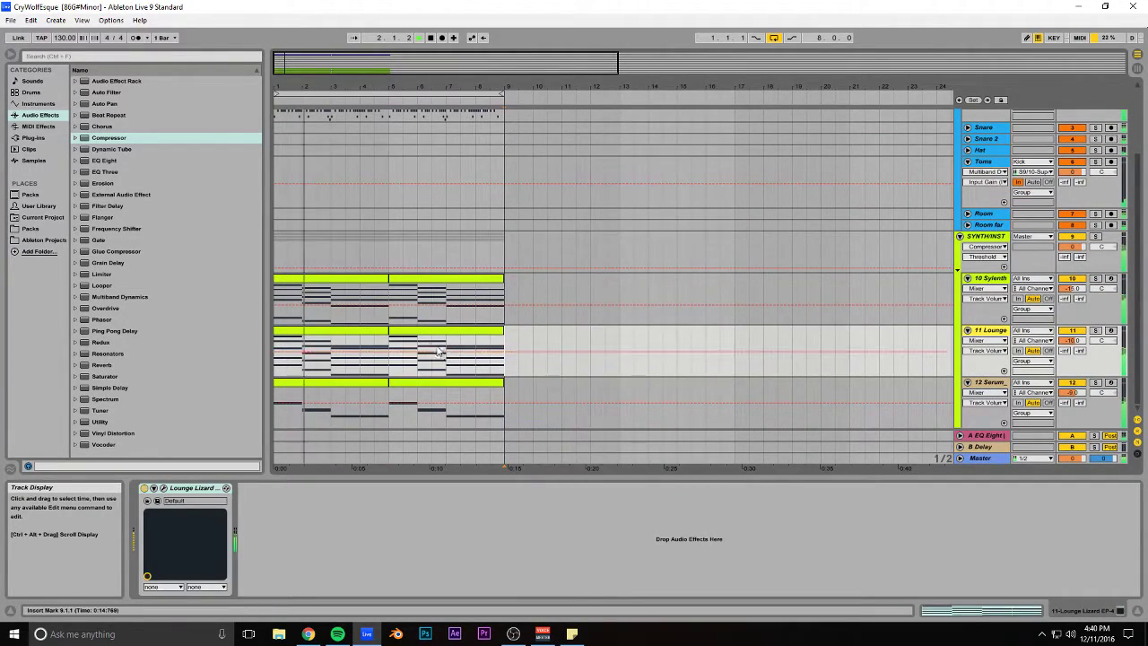
click(939, 381)
key(ctrl+r)
text(Bass)
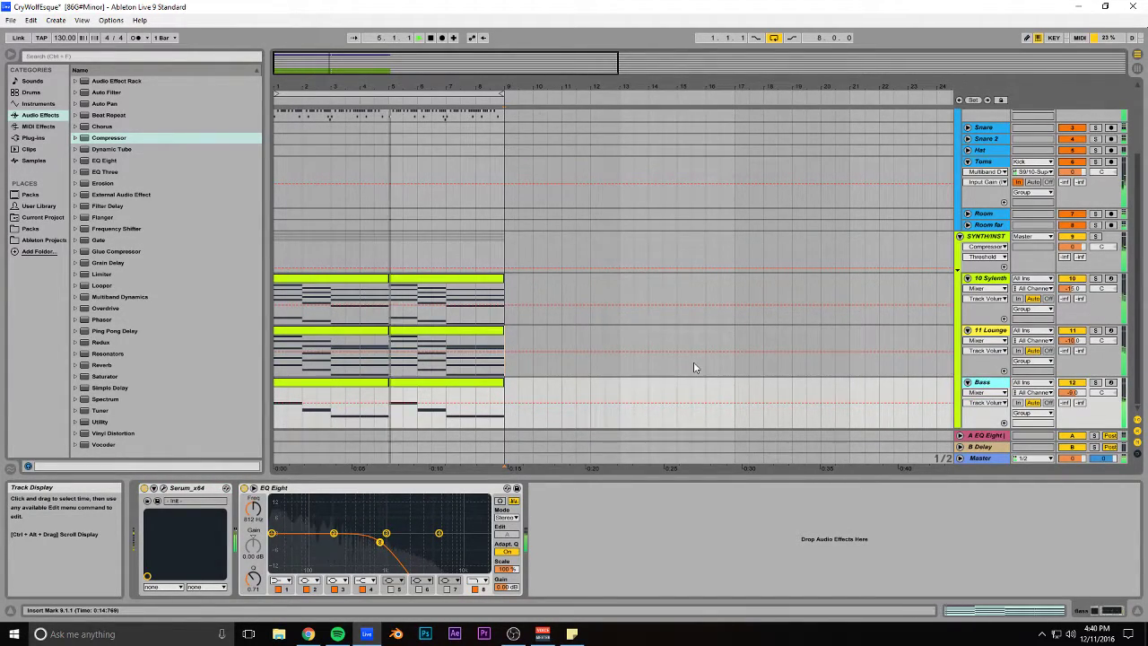
Step: Rename the Lounge Lizard track Rhodes and the Sylenth1 track Pad
click(845, 328)
key(ctrl+r)
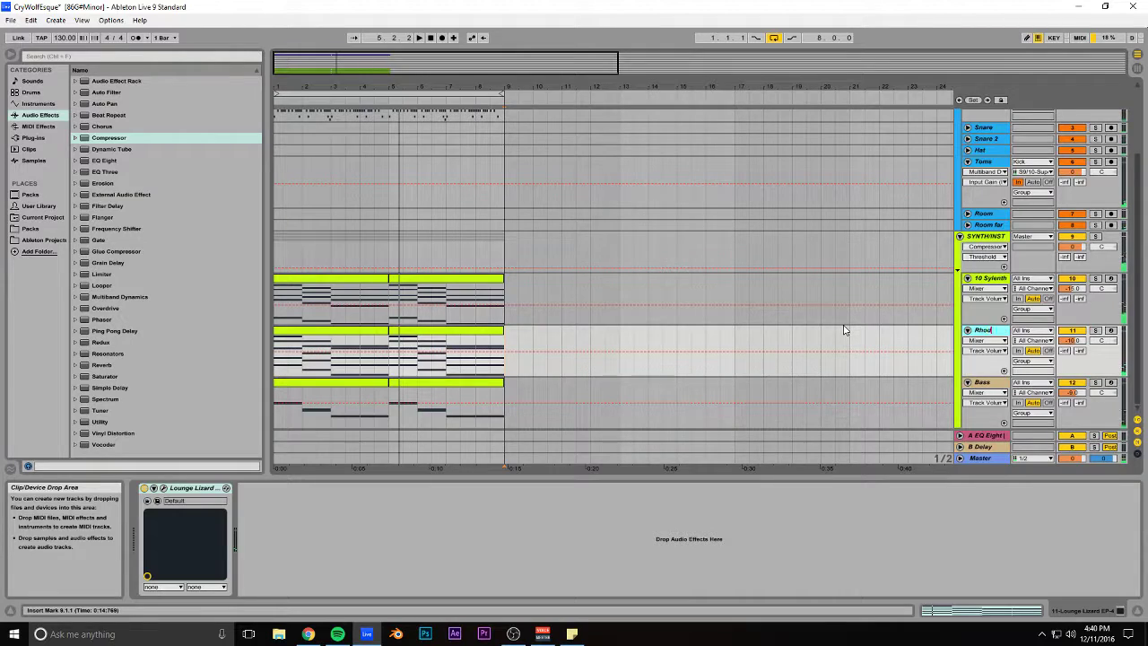
click(753, 301)
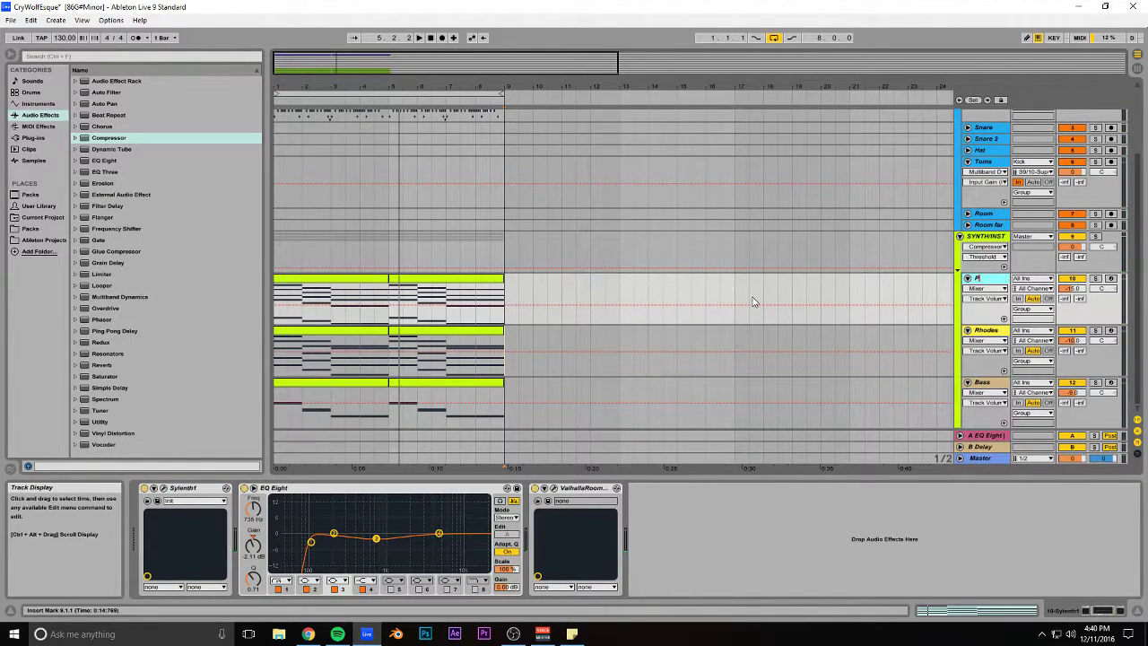
key(space)
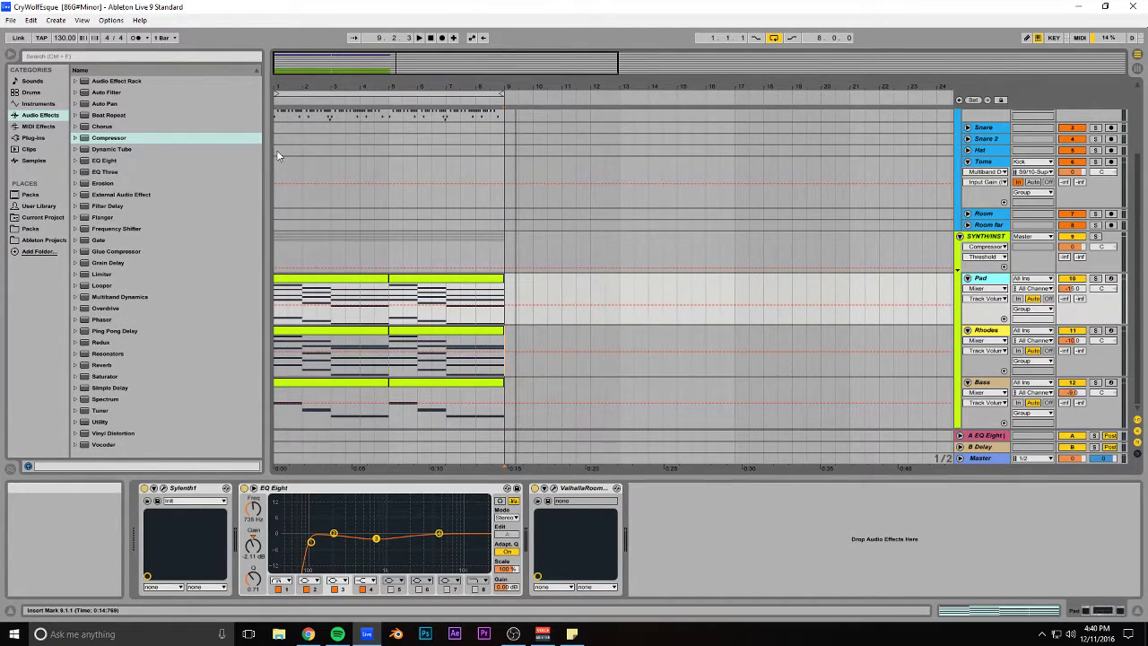
Step: Try the loop at 140 BPM, settle on a tempo of 135 BPM and save the set
click(276, 151)
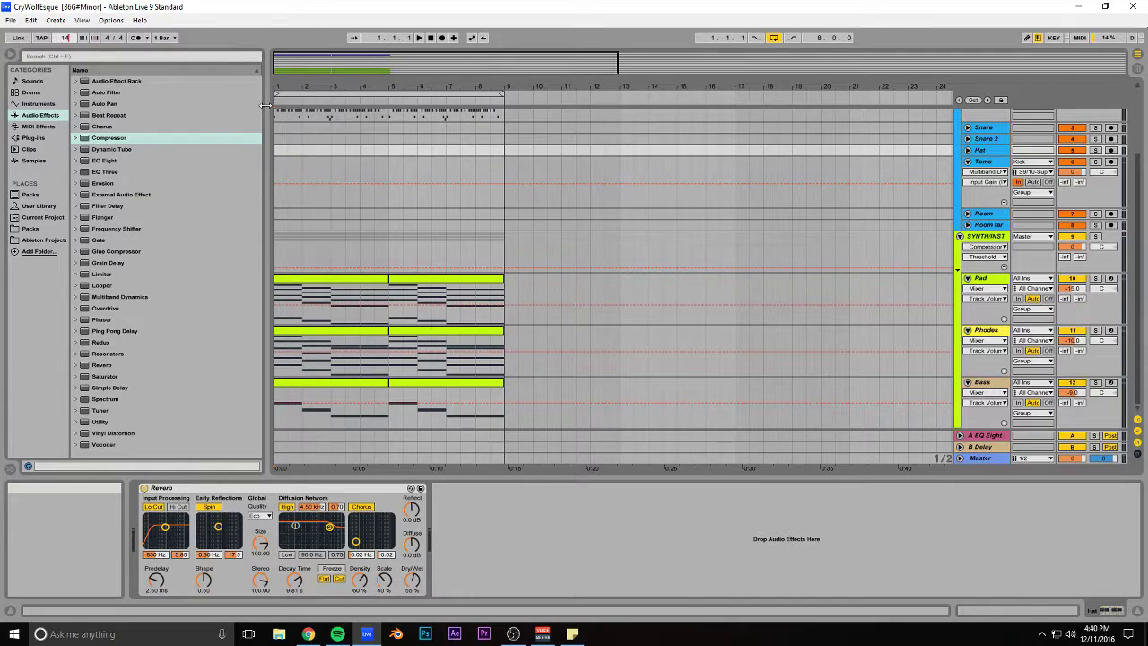
drag(617, 61, 517, 61)
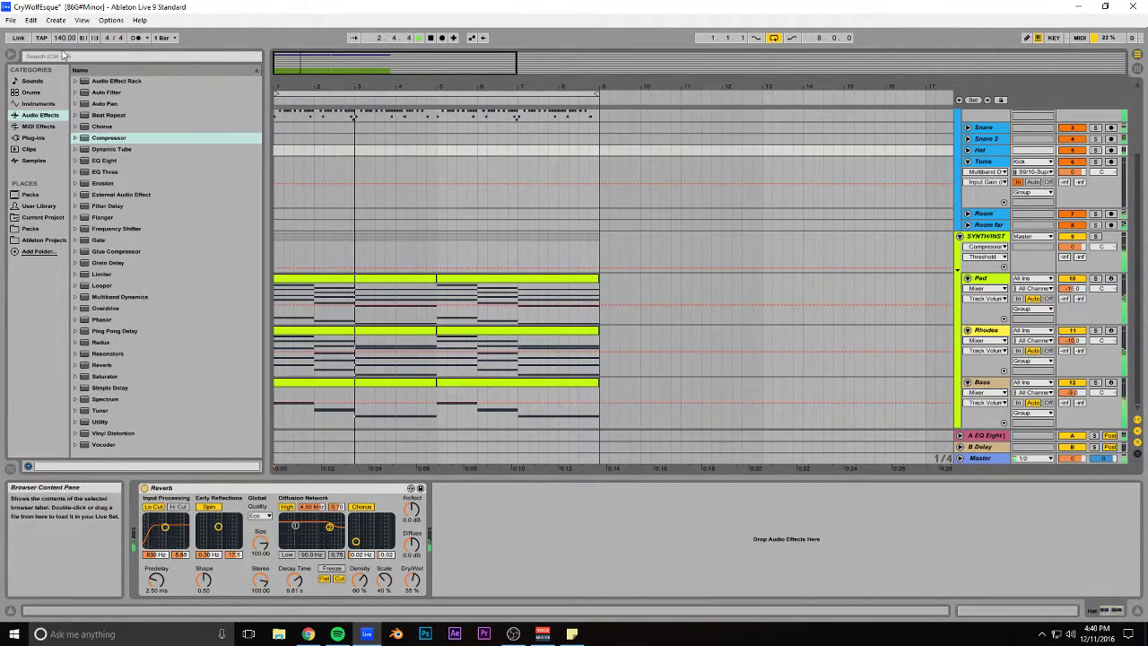
key(ctrl+s)
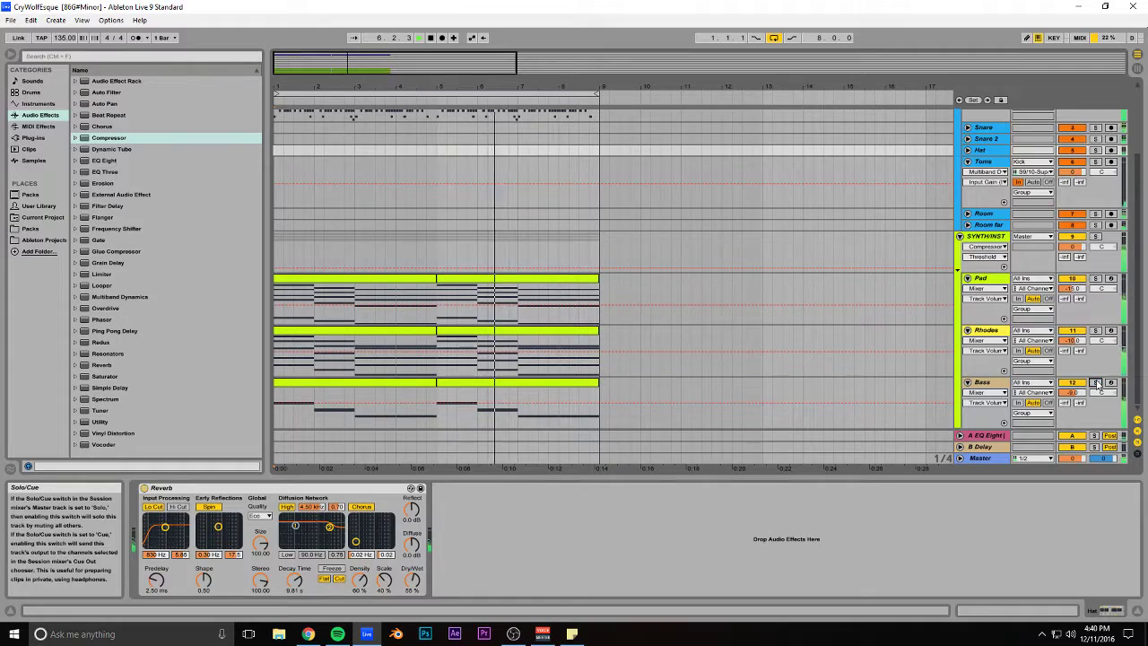
Step: Insert a MIDI track below Bass and browse the Black Octopus Sound - Siren by Veela sample pack
key(ctrl+shift+t)
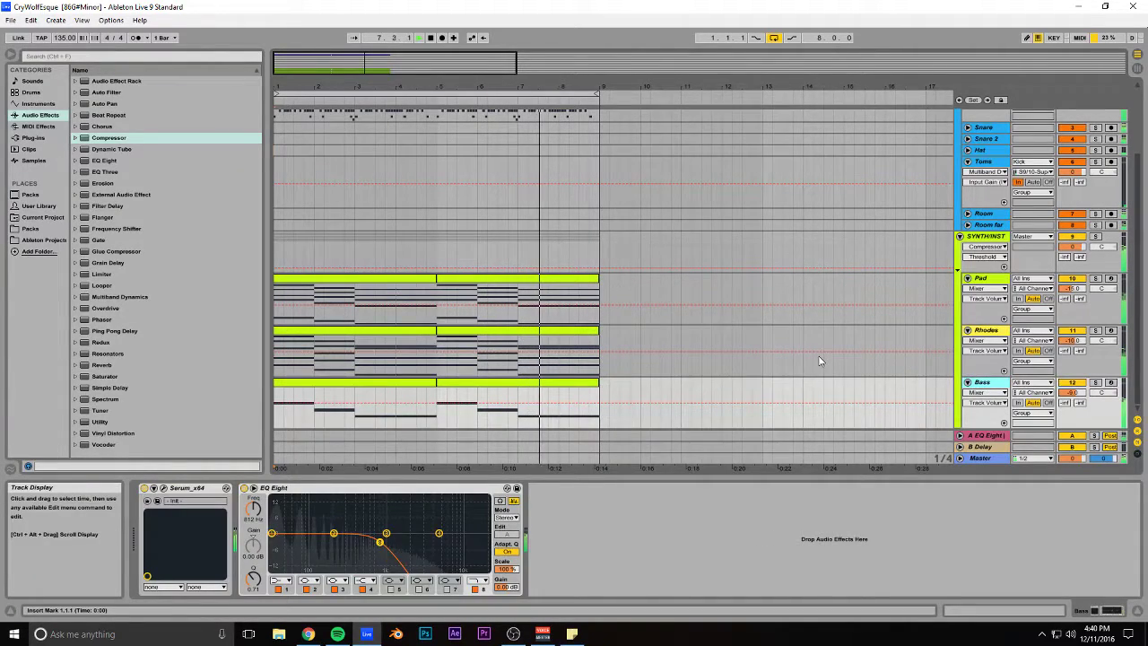
click(34, 138)
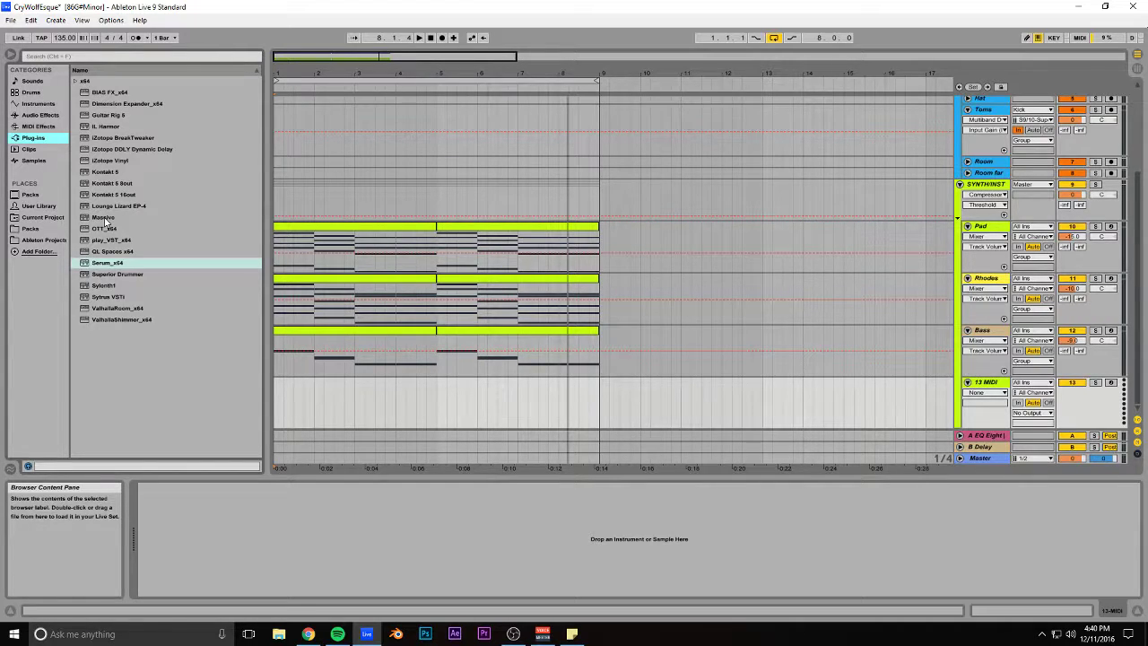
click(39, 229)
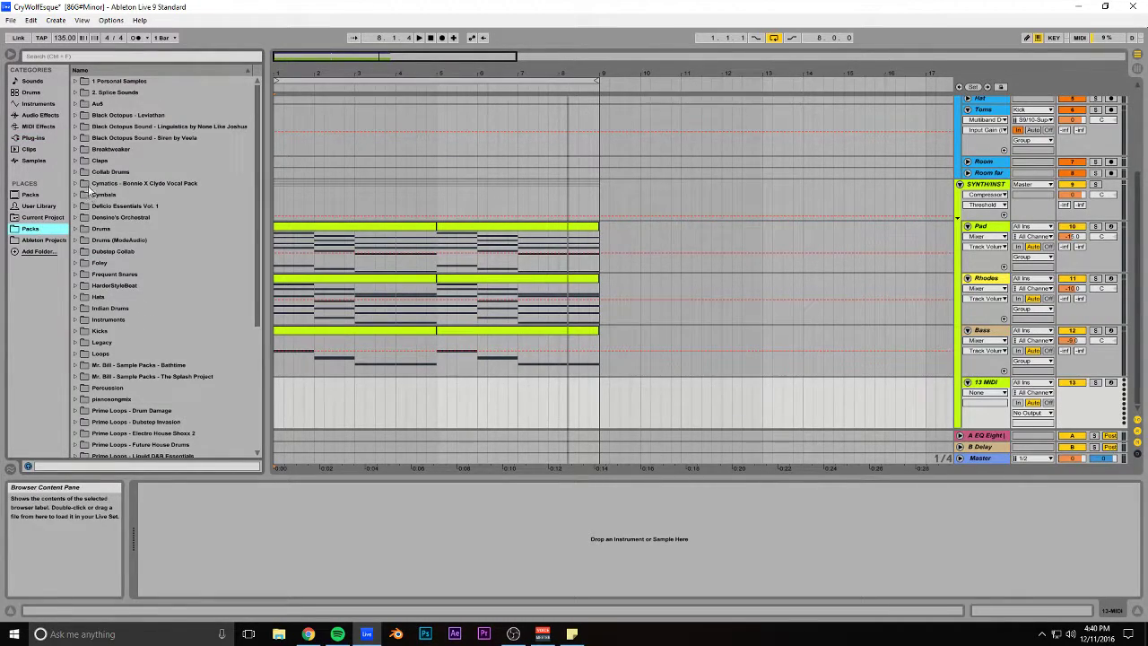
click(77, 139)
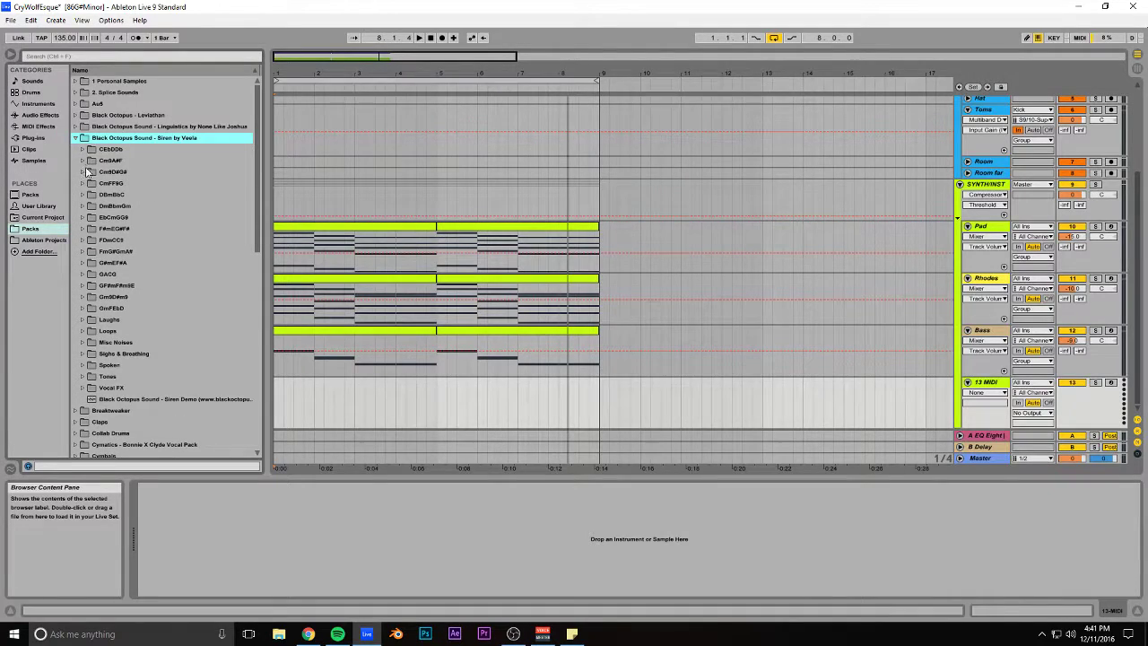
click(82, 276)
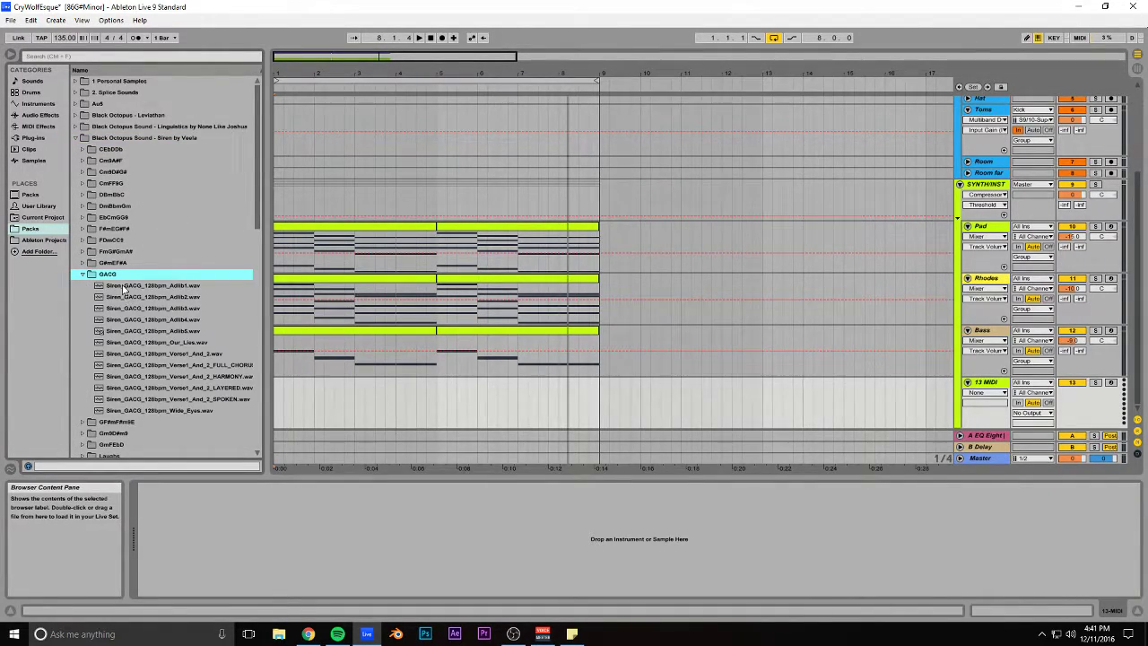
click(82, 274)
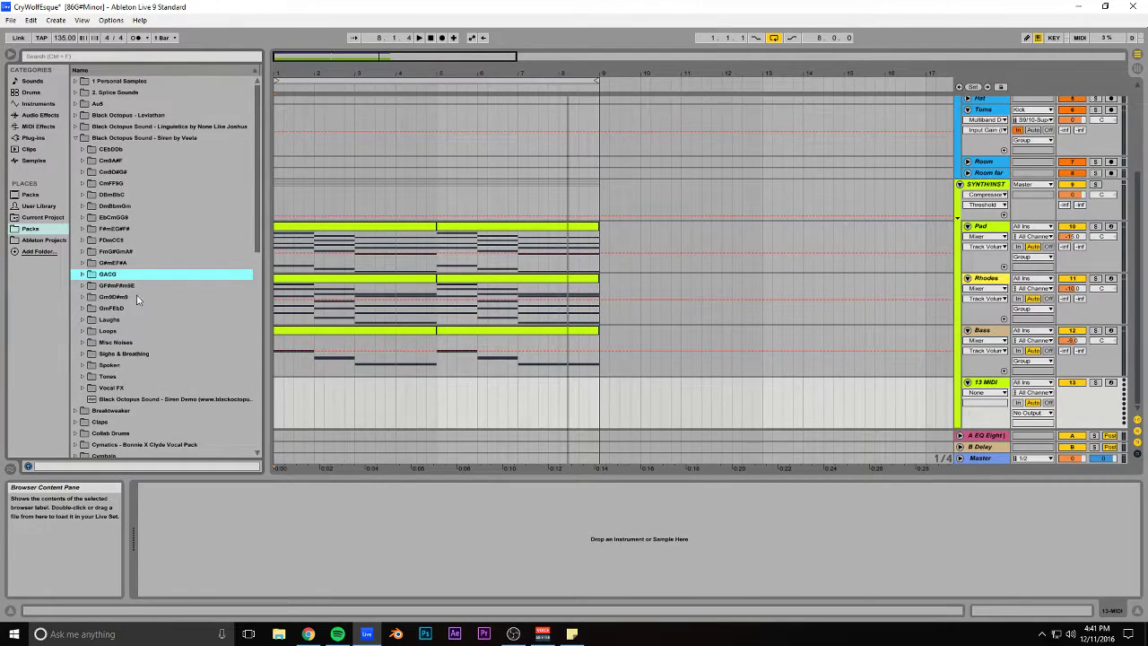
Step: Place Siren_Gm9D#m9_128bpm_Ahh2.wav at bar 1 on an audio track below Bass and lower that track's volume
click(83, 297)
click(128, 321)
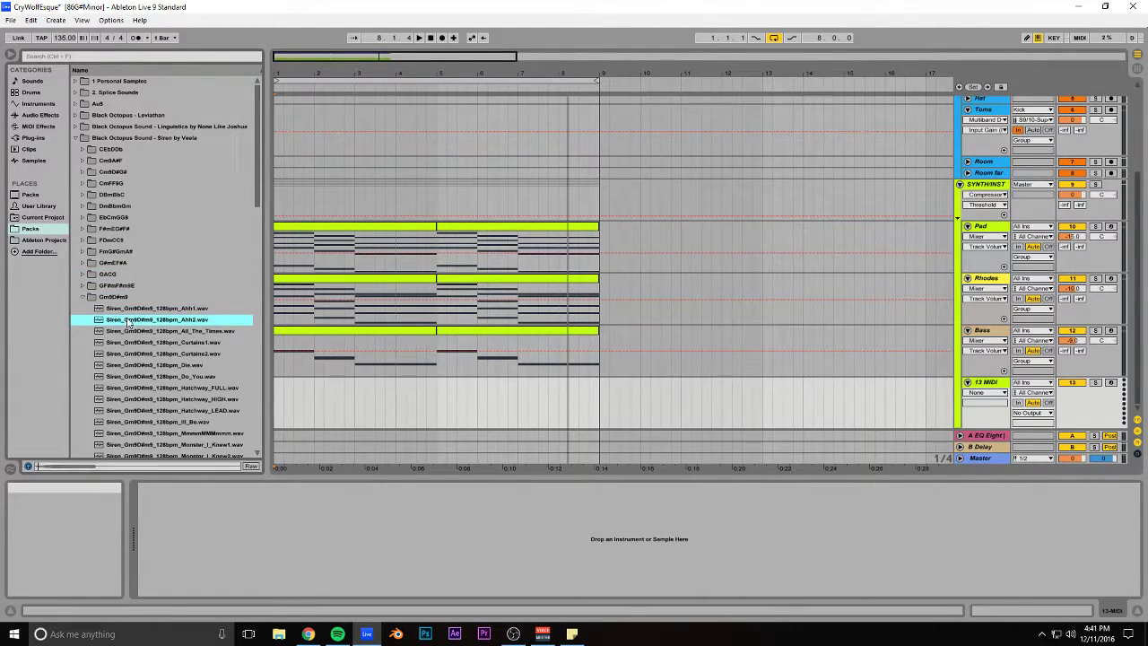
scroll(155, 332, down, 3)
drag(242, 256, 300, 390)
key(space)
click(1067, 394)
Step: Trim the vocal clip's opening and tail to leave a one-beat fragment starting at bar 1
drag(377, 69, 314, 417)
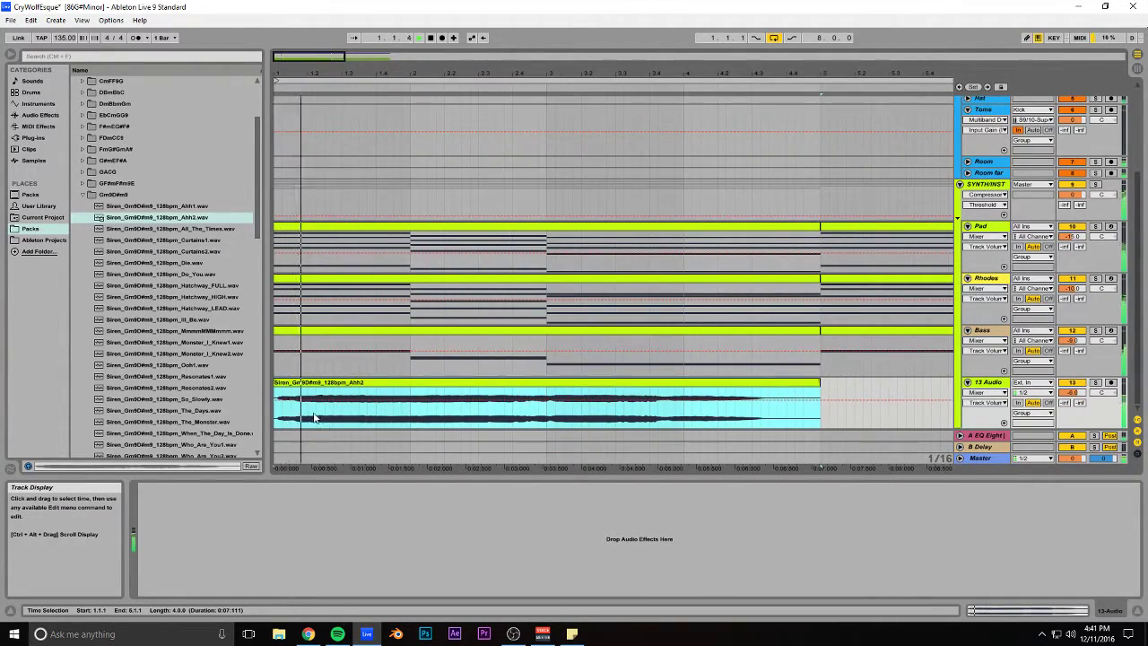
key(ctrl+e)
click(309, 383)
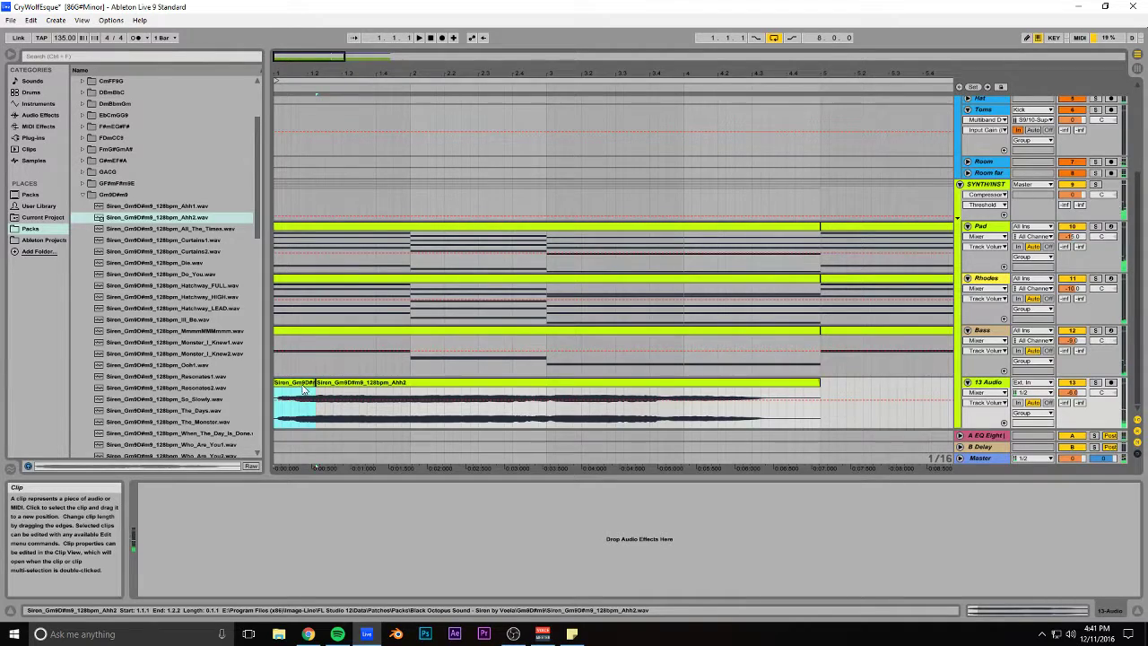
key(Delete)
drag(328, 383, 286, 386)
key(space)
drag(777, 388, 307, 388)
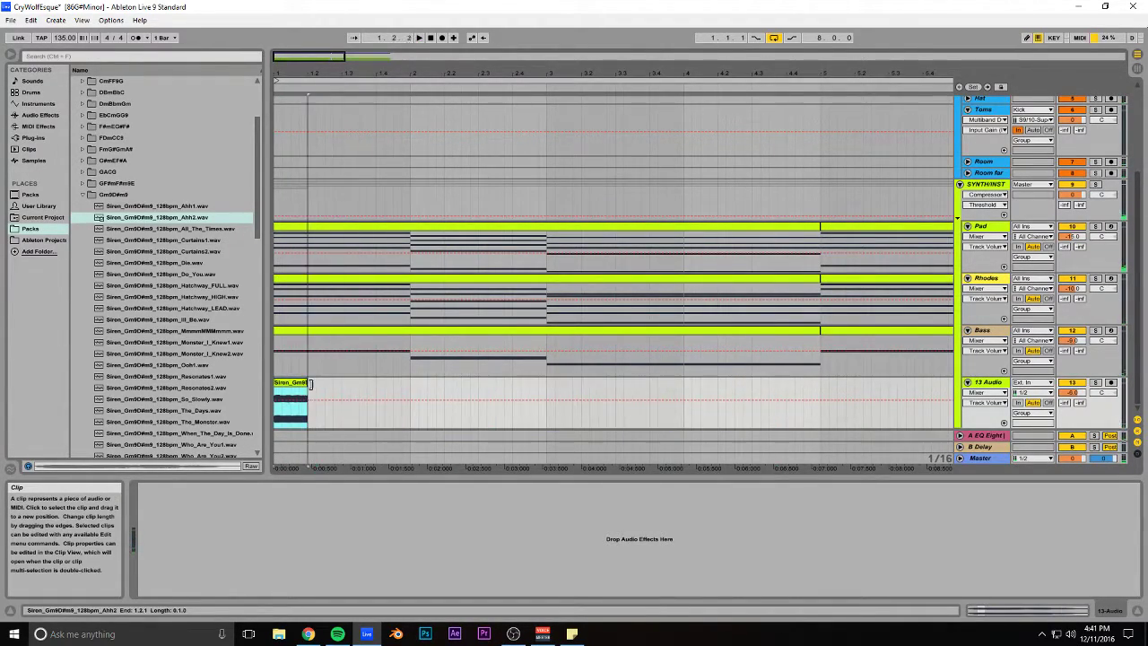
Step: Try transposing the vocal clip up 12 semitones, play it and undo the transposition
double_click(292, 399)
text(12)
key(Return)
key(space)
key(space)
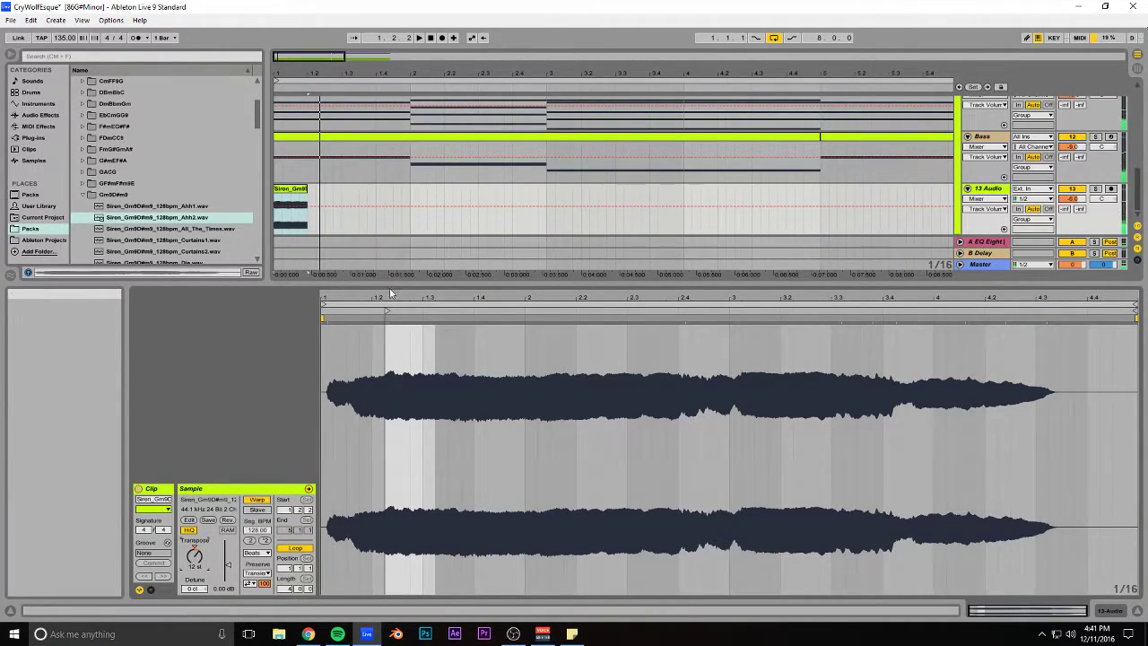
key(ctrl+z)
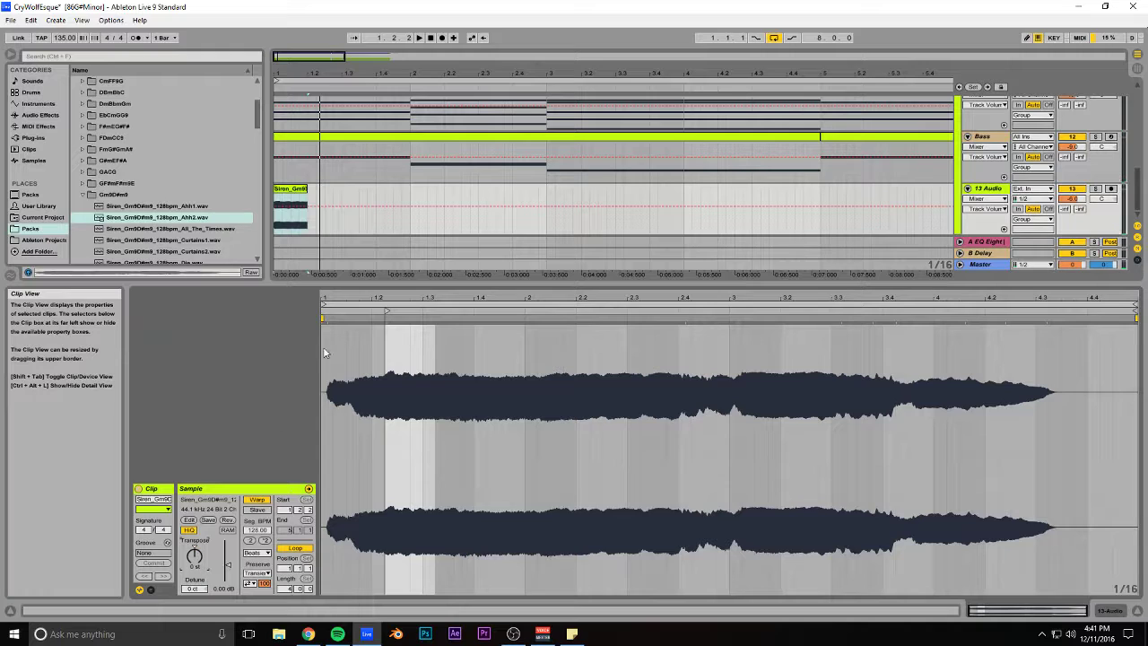
Step: Browse the instrument devices and insert a MIDI track below the vocal audio track
drag(333, 283, 331, 444)
click(291, 375)
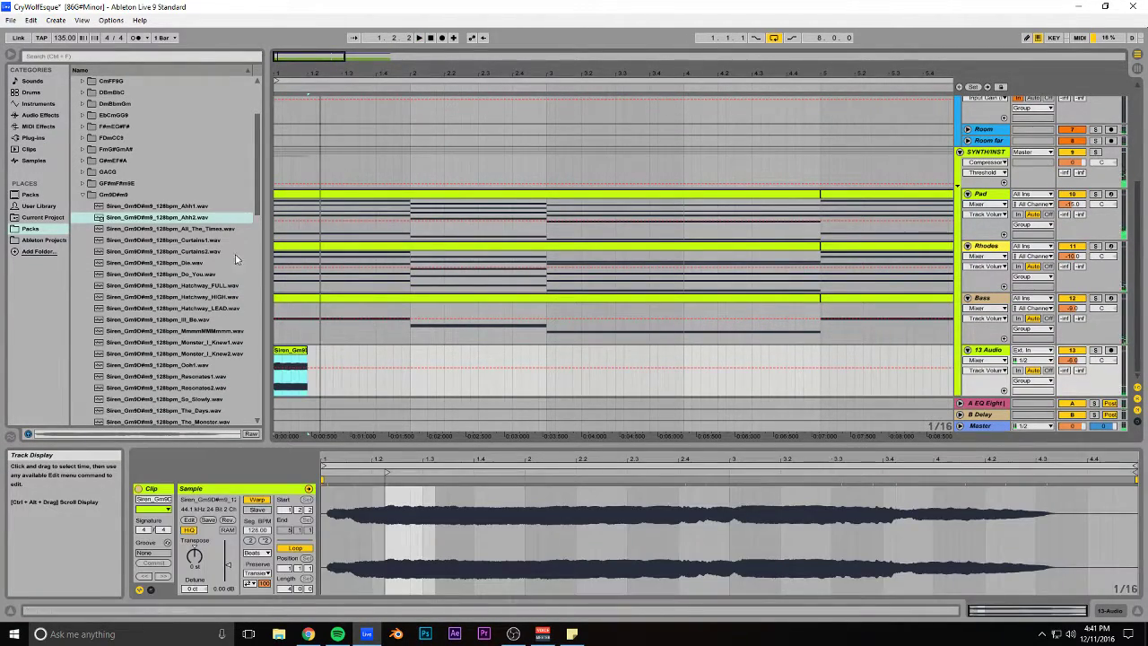
click(38, 115)
click(37, 127)
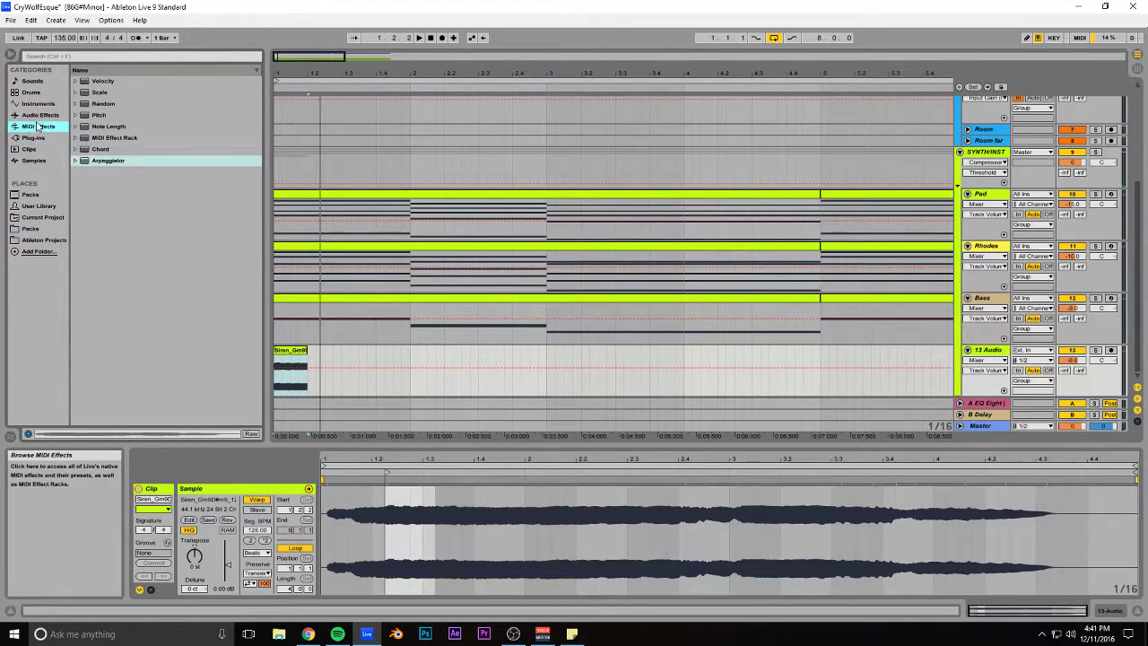
click(39, 115)
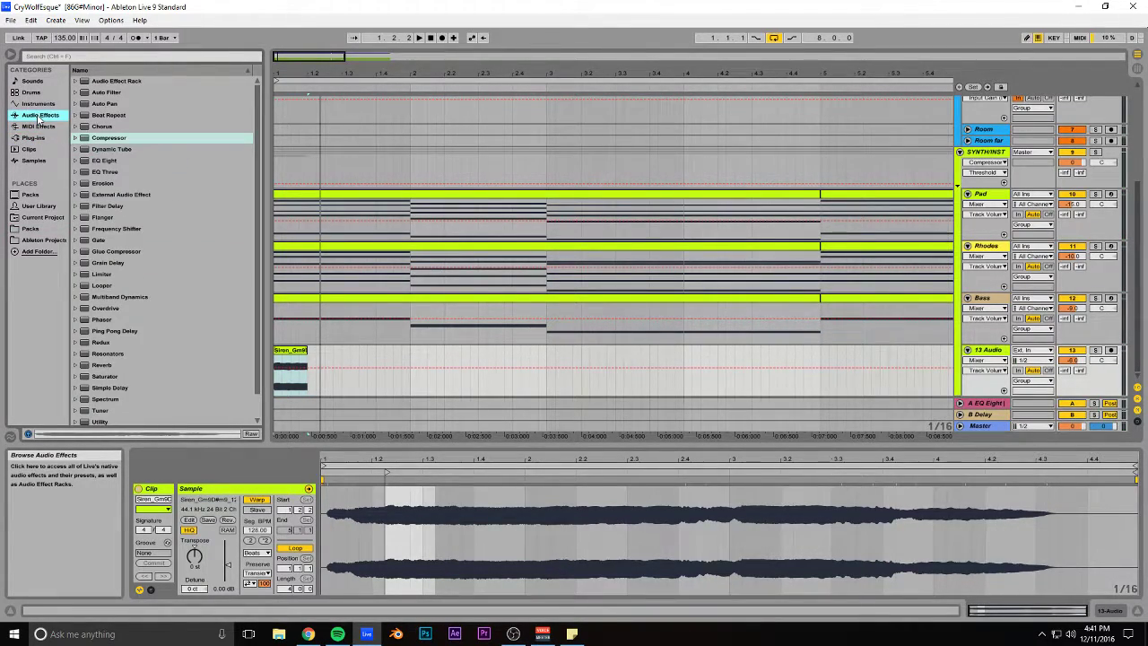
click(36, 104)
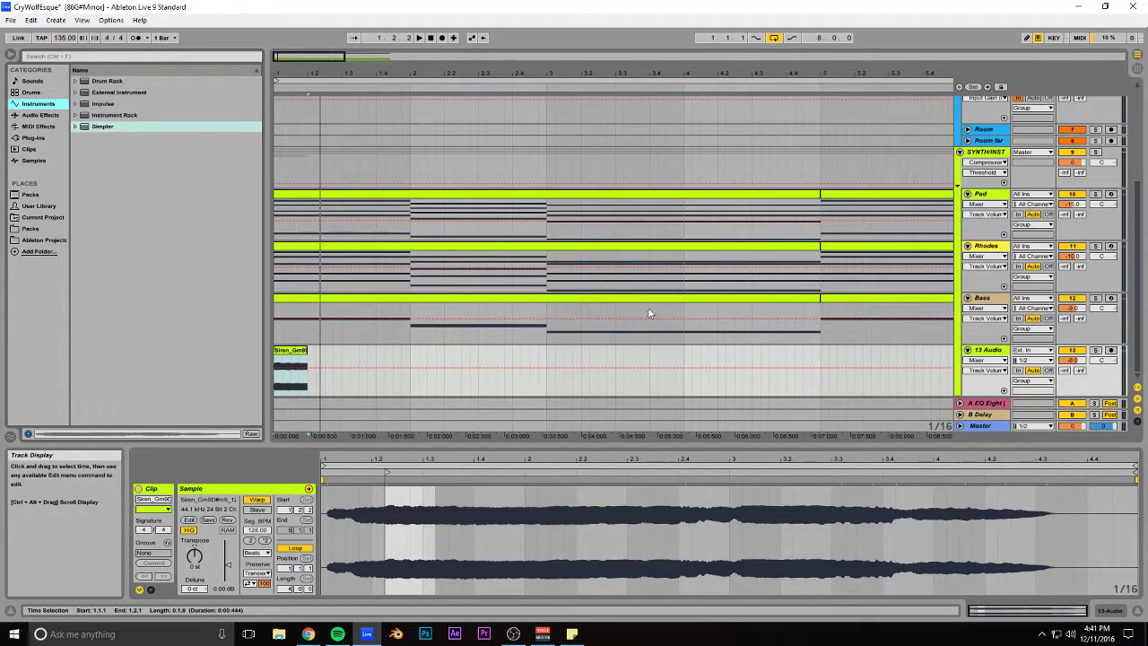
key(ctrl+shift+t)
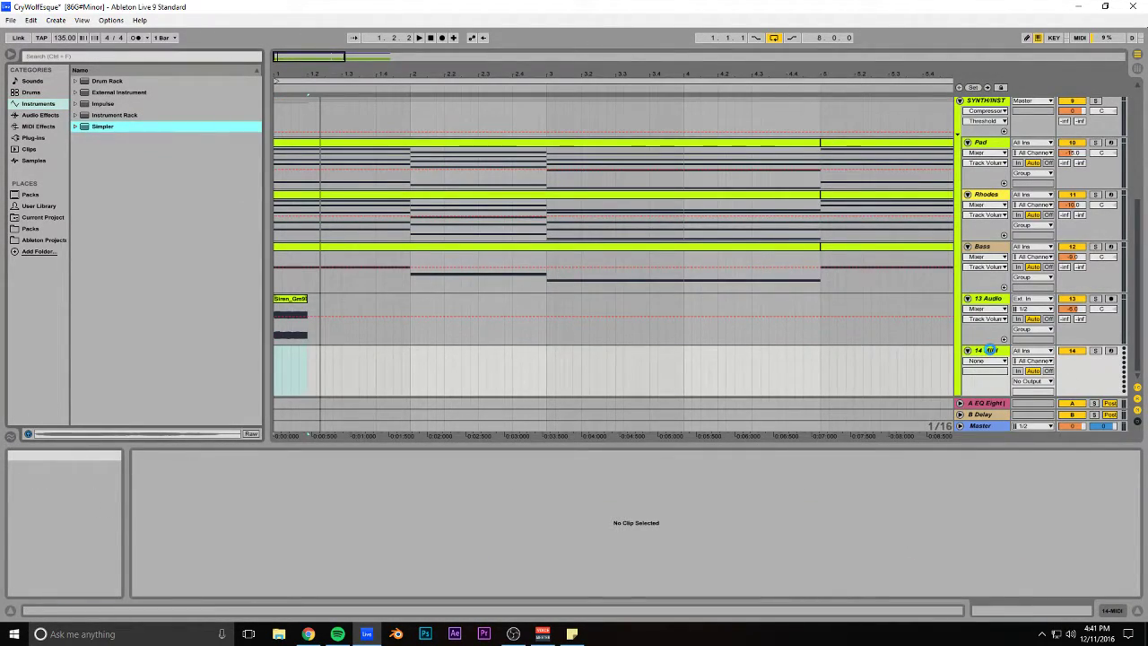
Step: Try to bring the trimmed vocal clip into a Simpler on the new MIDI track, and undo loading Simpler
drag(331, 307, 331, 367)
click(289, 333)
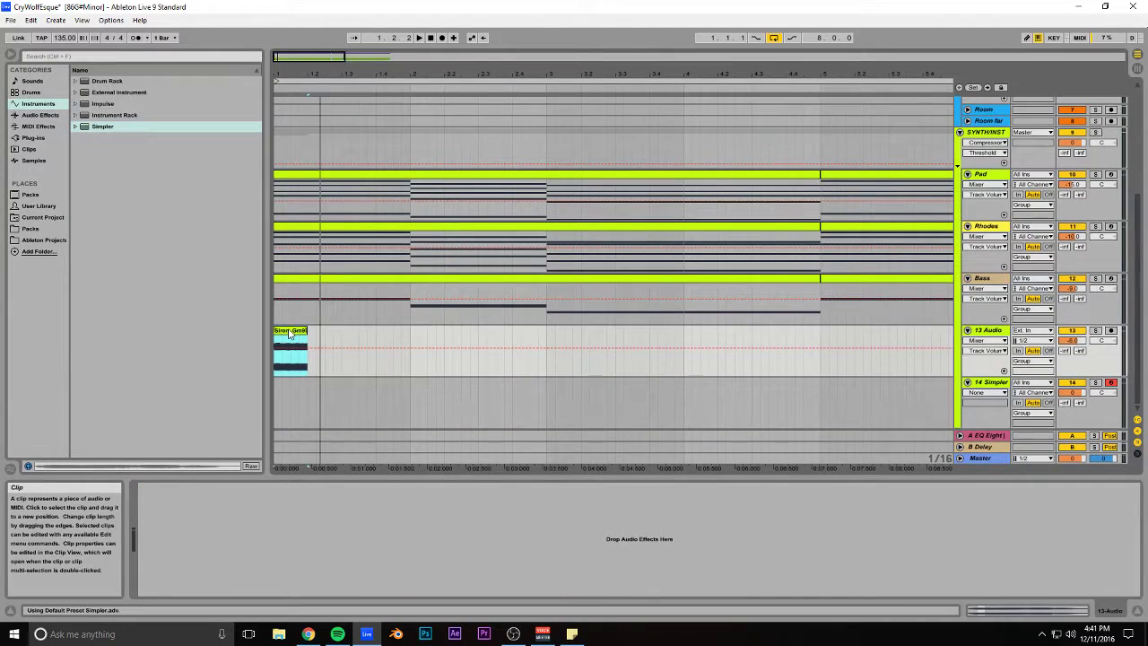
key(space)
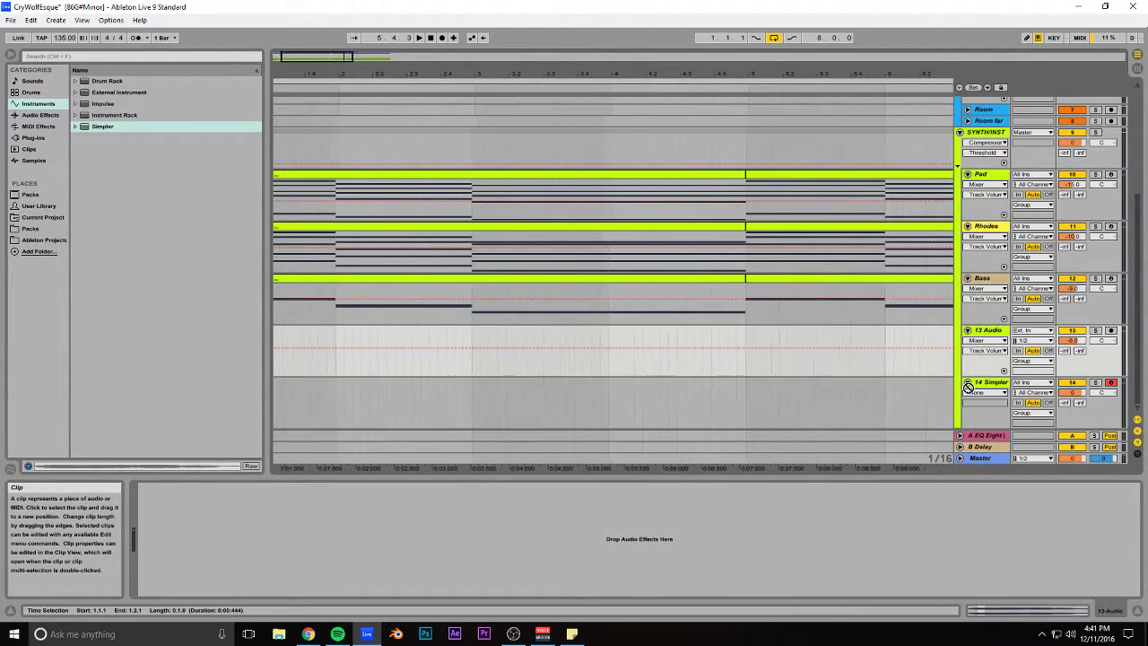
click(984, 383)
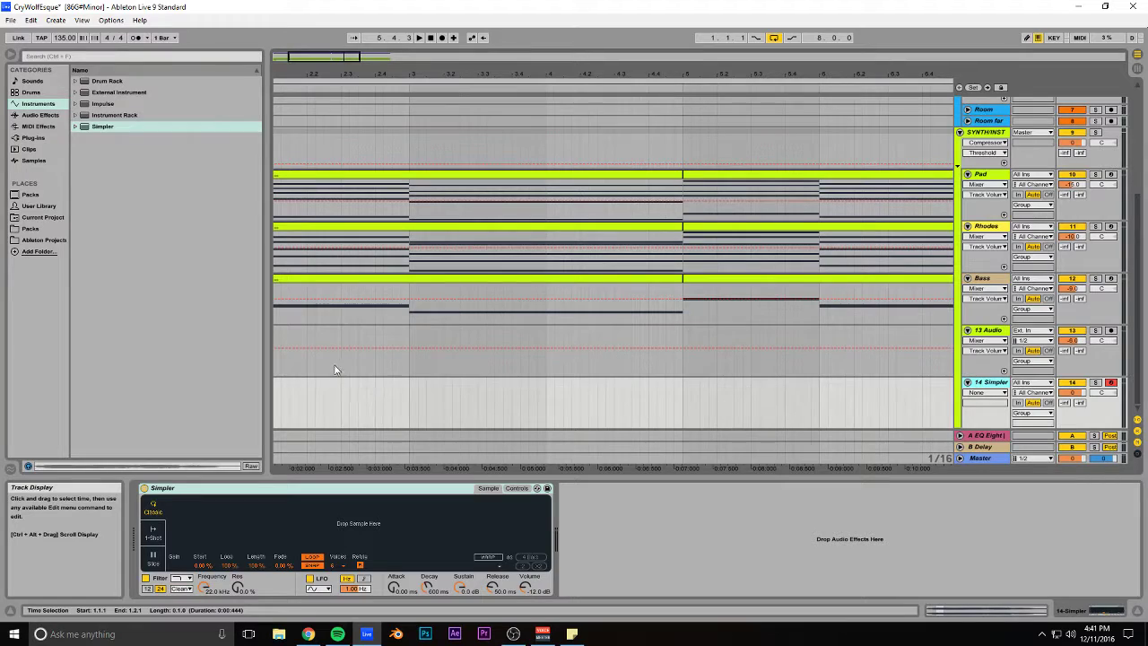
click(945, 611)
click(388, 498)
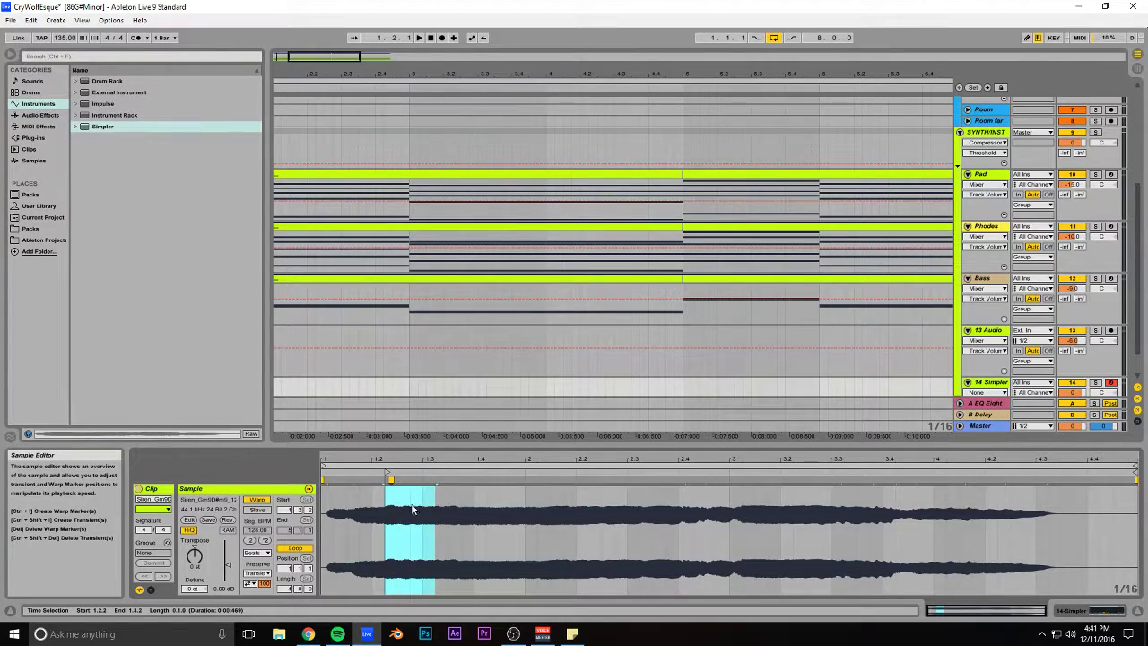
key(ctrl+z)
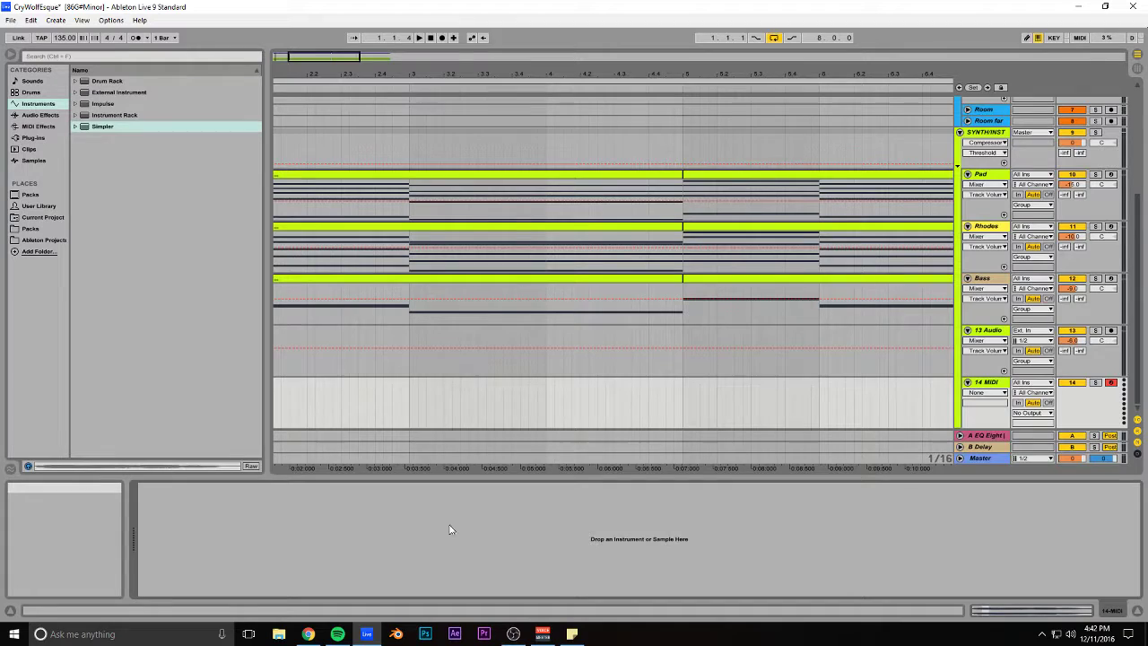
Step: Load Simpler on the empty MIDI track below the vocal audio track and keep it in Classic mode
drag(490, 74, 493, 36)
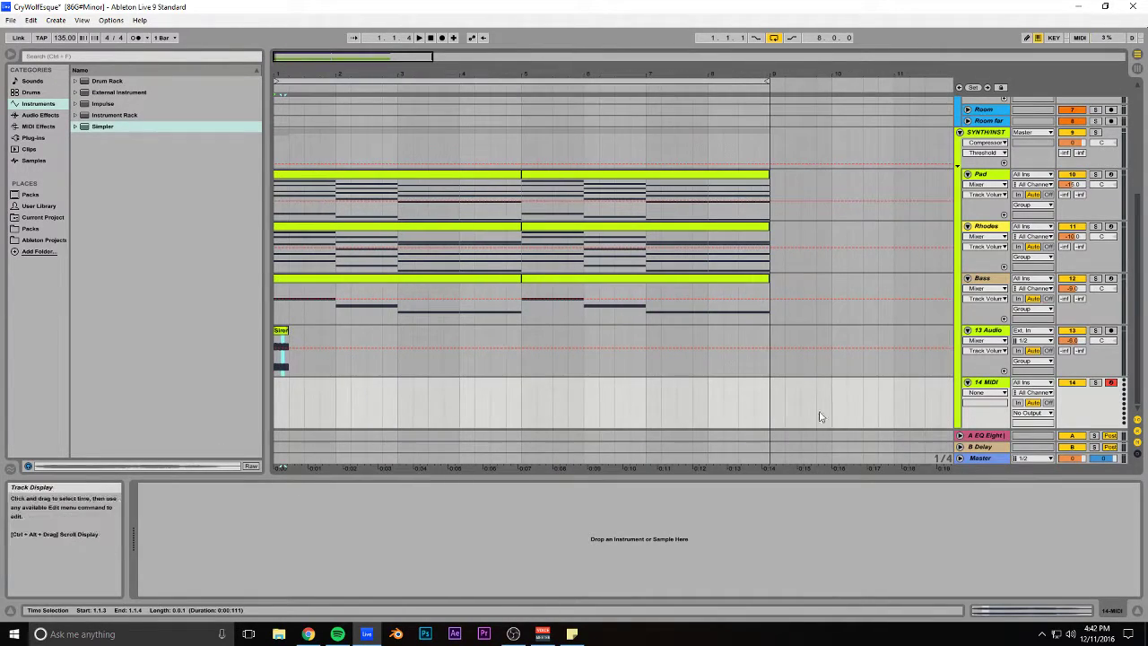
click(834, 411)
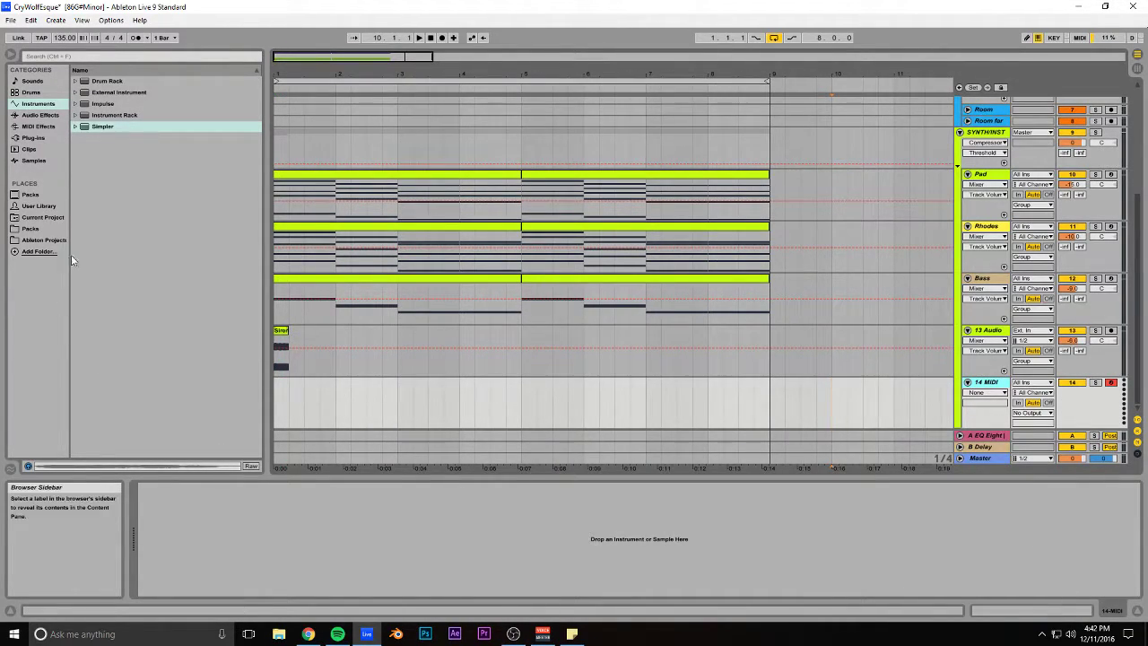
drag(103, 133, 309, 340)
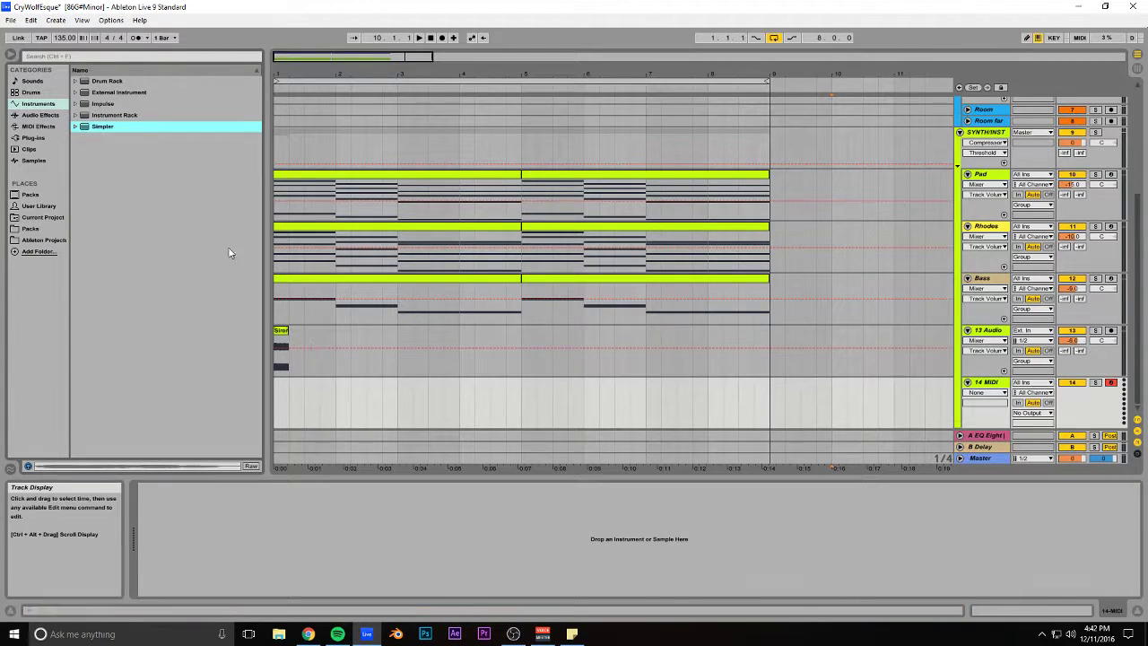
drag(100, 128, 297, 403)
click(153, 533)
click(153, 557)
click(153, 508)
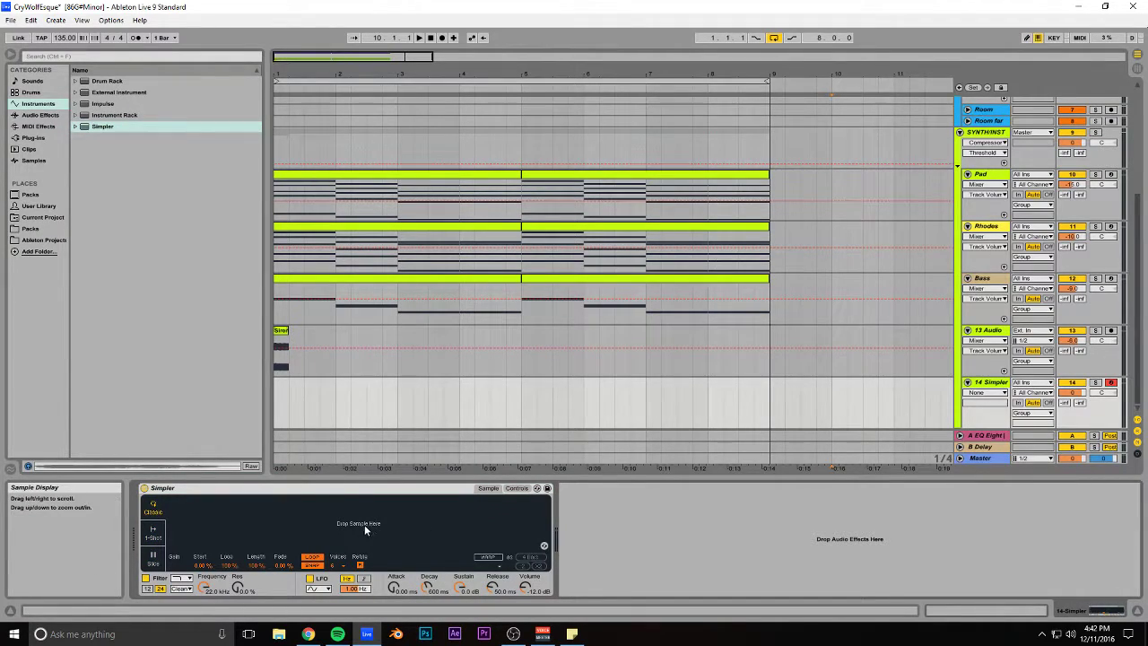
Step: Load Siren_Gm9D#m9_128bpm_Ahh2.wav into Simpler, move its start point slightly into the sample, and play from bar 1
click(30, 229)
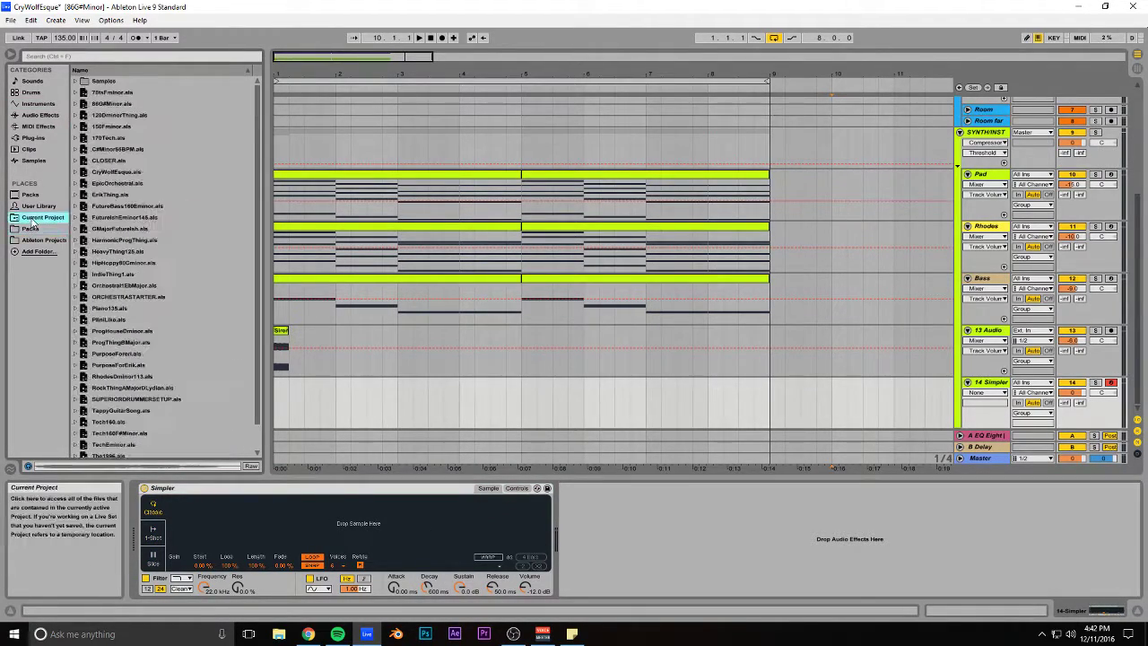
drag(242, 519, 247, 513)
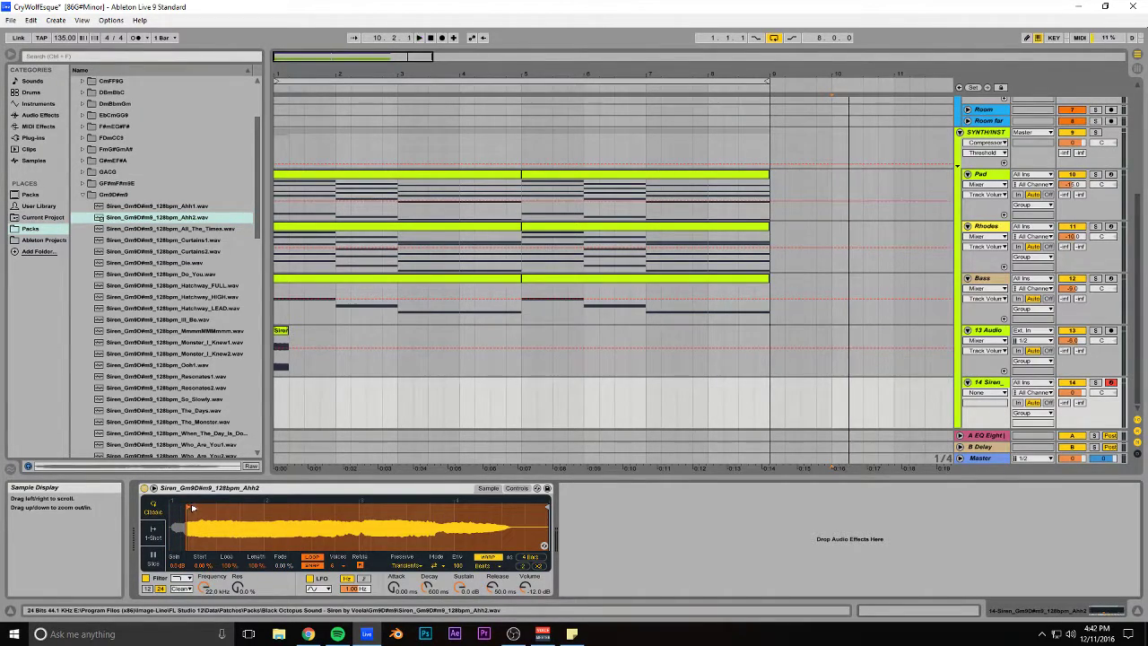
click(277, 400)
key(space)
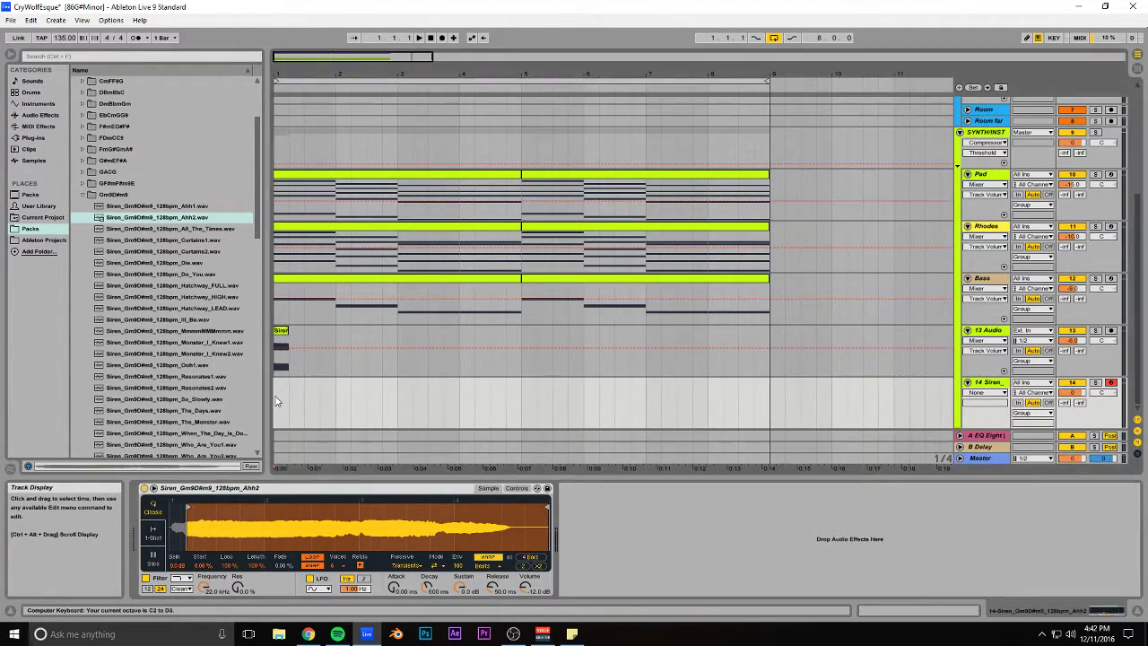
Step: Create an eight-bar MIDI clip from bar 1 on the Simpler track and add a one-beat C3 note at its start
drag(277, 400, 732, 420)
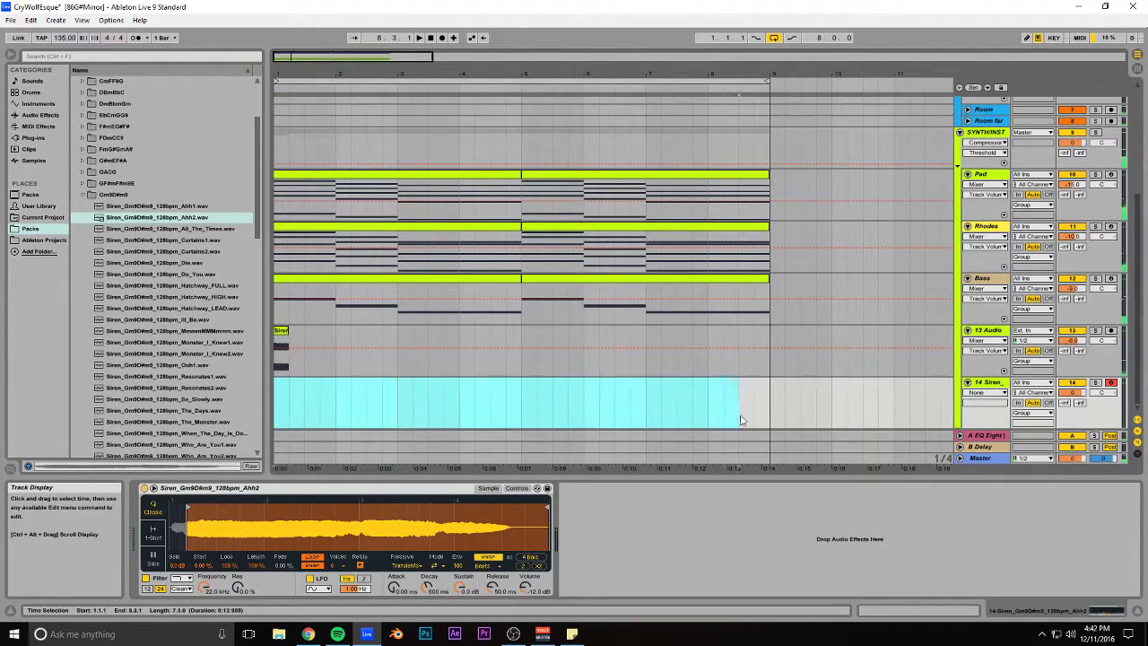
key(ctrl+shift+m)
double_click(506, 404)
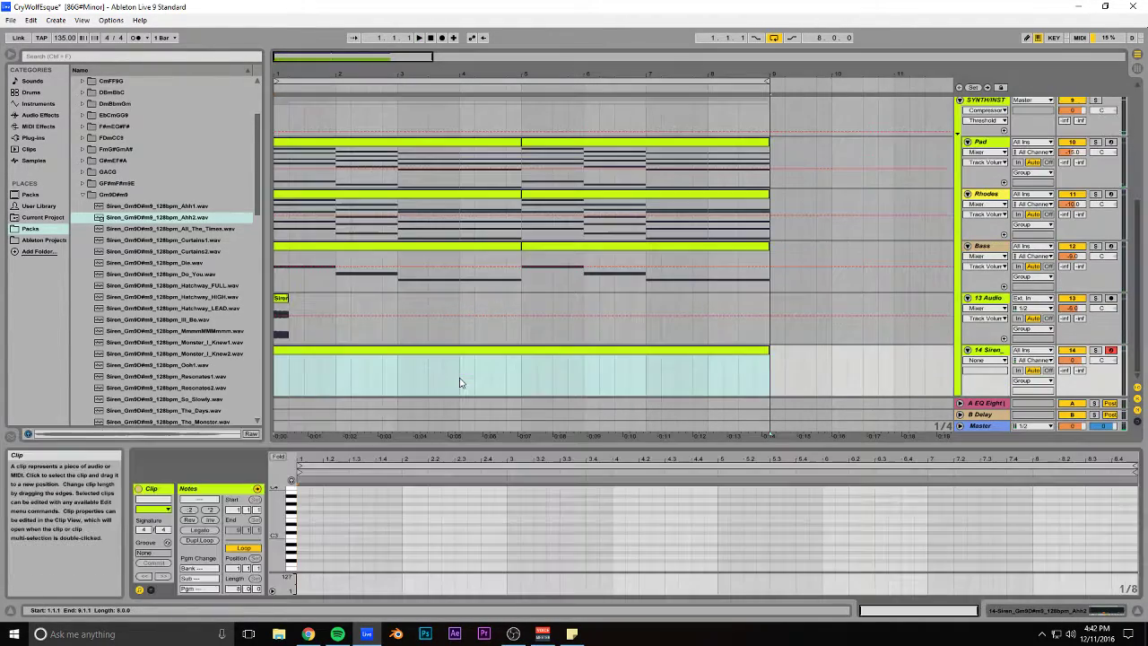
drag(291, 518, 325, 537)
double_click(306, 537)
key(space)
Step: Deactivate the vocal audio clip at bar 1, play the loop and reopen the Simpler track's MIDI clip
click(286, 328)
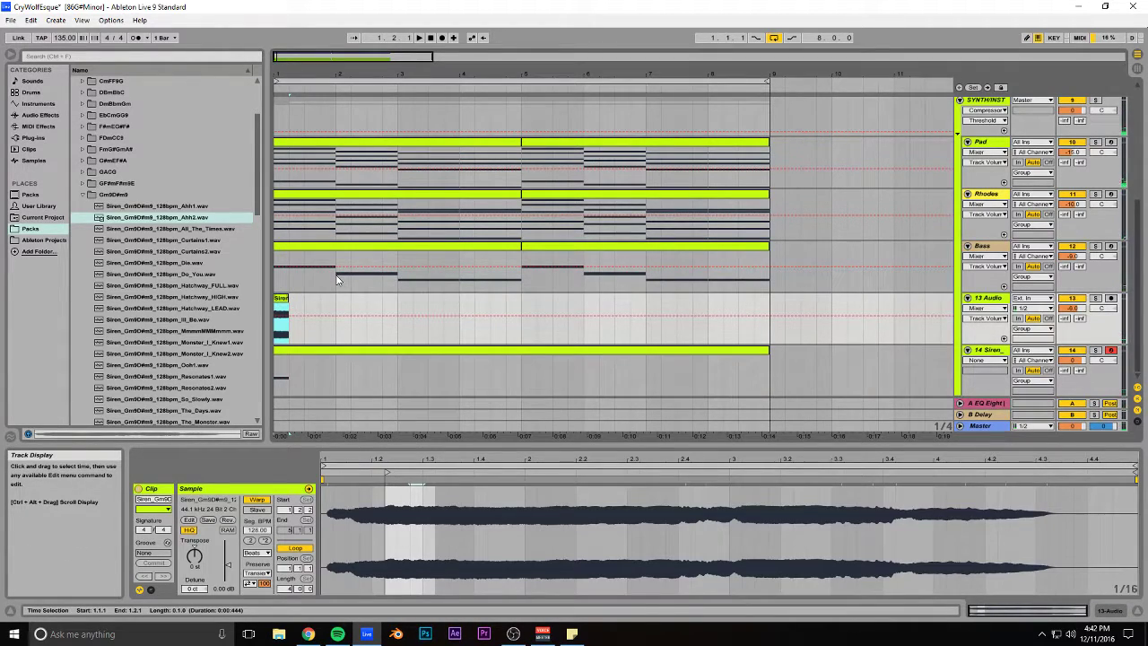
key(space)
key(space)
click(295, 350)
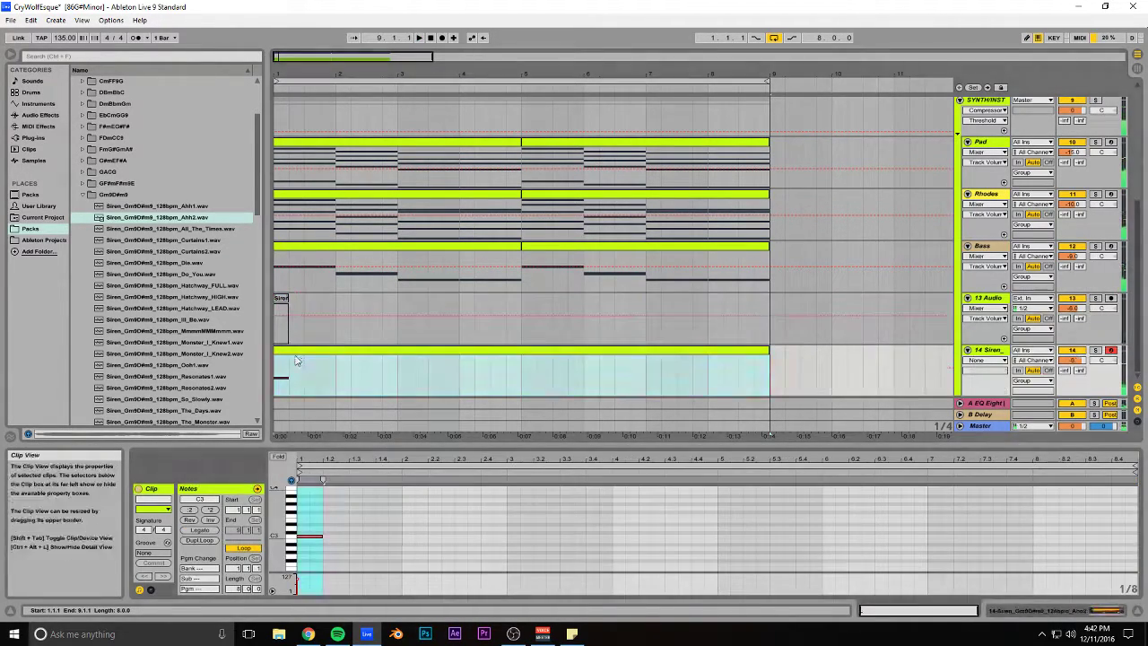
Step: Add one-beat notes G3, F3 and A#2 on beats 2, 3 and 4 of bar 1 and play the melody
click(308, 537)
drag(310, 537, 341, 510)
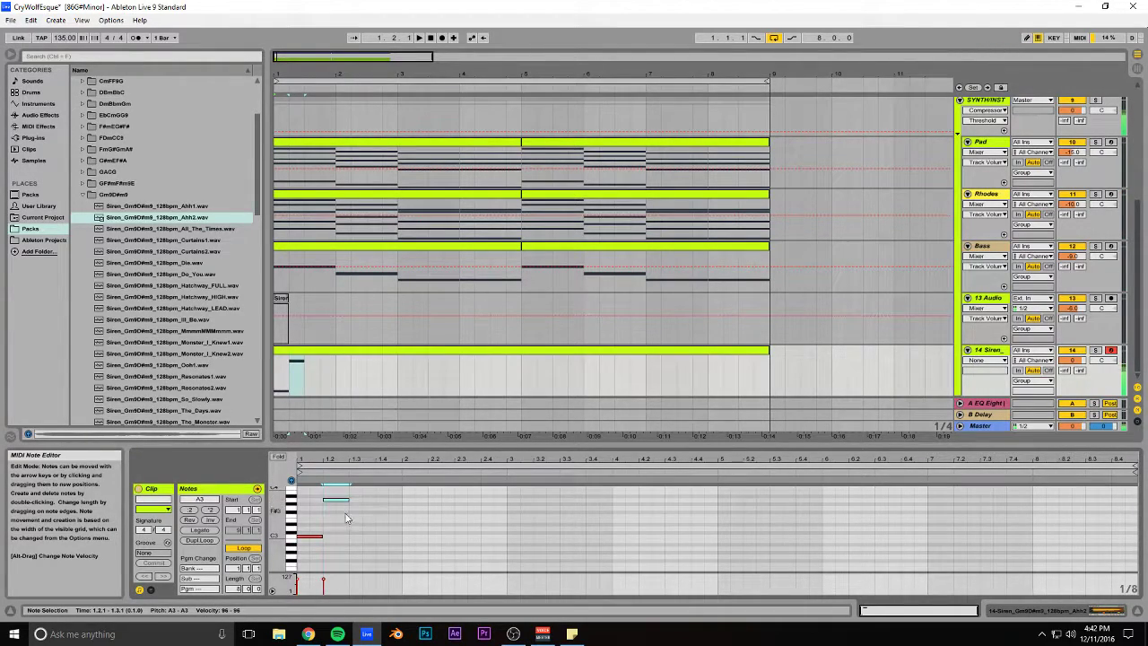
key(space)
scroll(348, 518, up, 1)
key(space)
mouse_move(333, 512)
mouse_down()
mouse_move(329, 522)
mouse_move(392, 550)
mouse_up()
key(space)
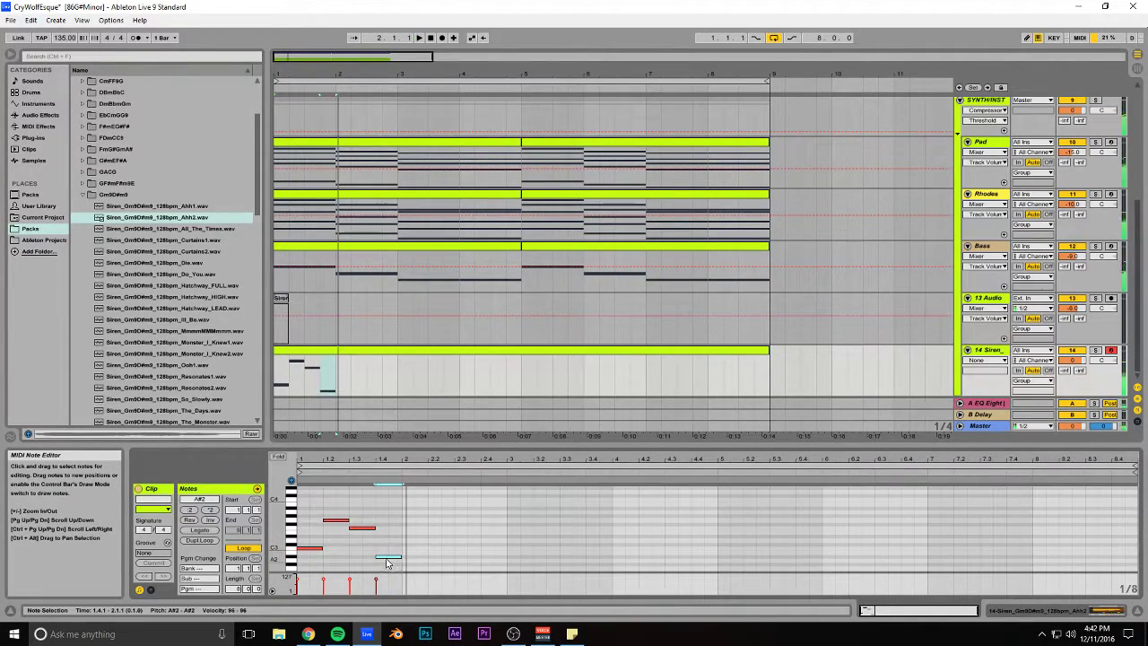
Step: Add a two-beat F2 note at bar 2 and a four-beat D#2 note starting at 2.3
drag(388, 556, 415, 570)
scroll(422, 558, down, 2)
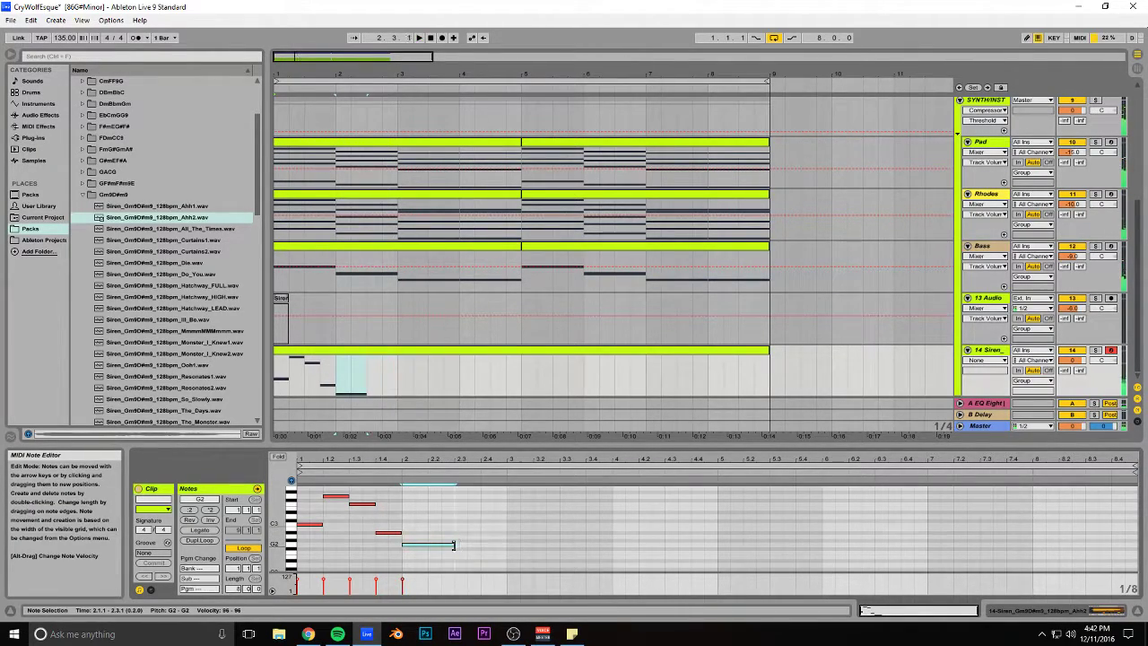
key(Down)
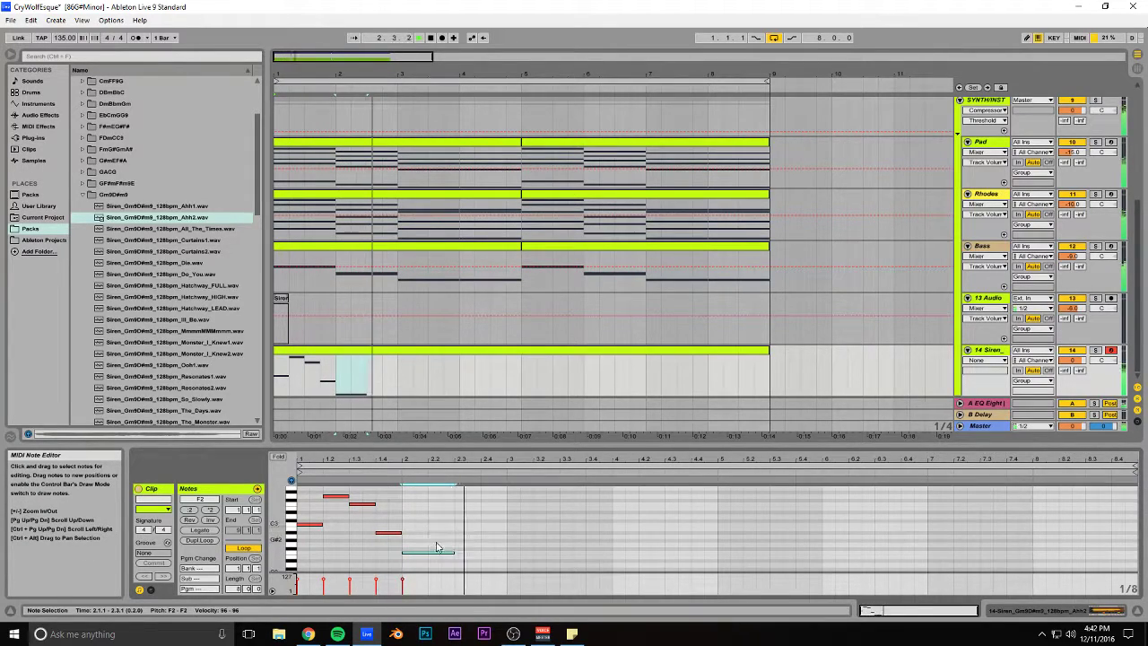
click(472, 562)
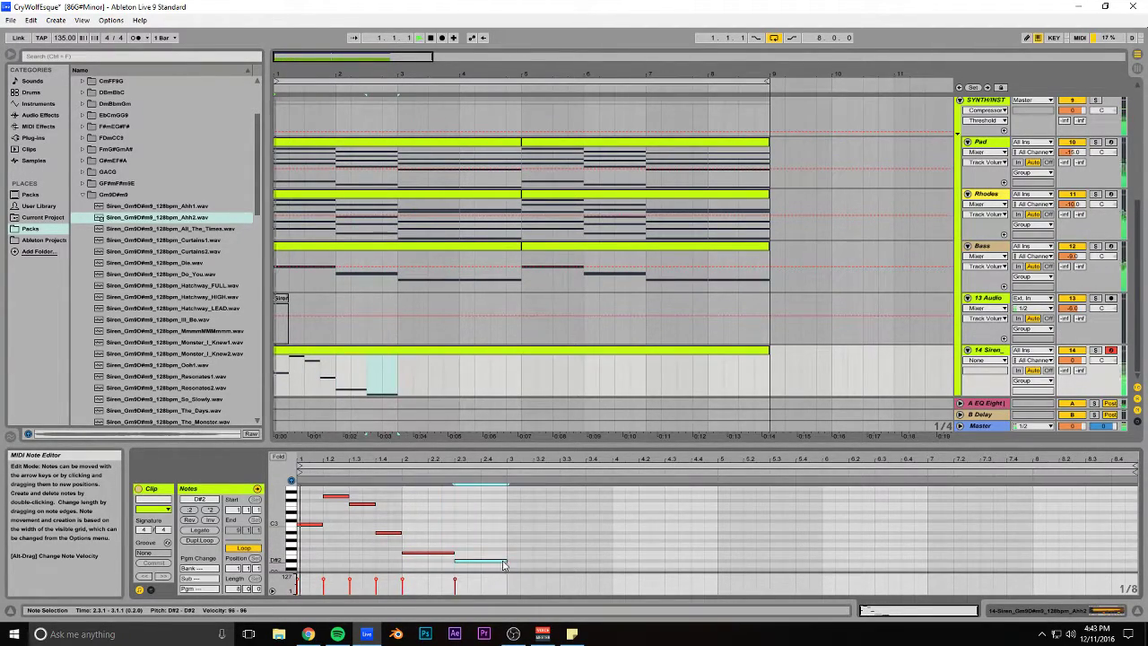
drag(503, 564, 559, 562)
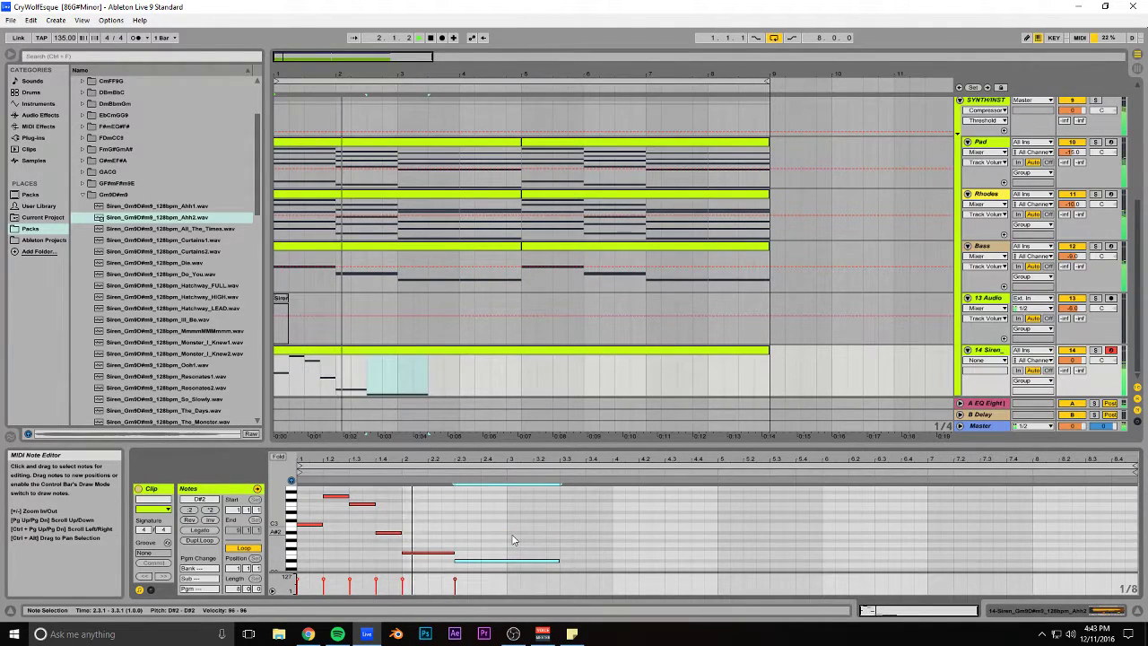
Step: Duplicate the F2 and D#2 notes one octave up to F3 and D#3 and play the result
click(422, 554)
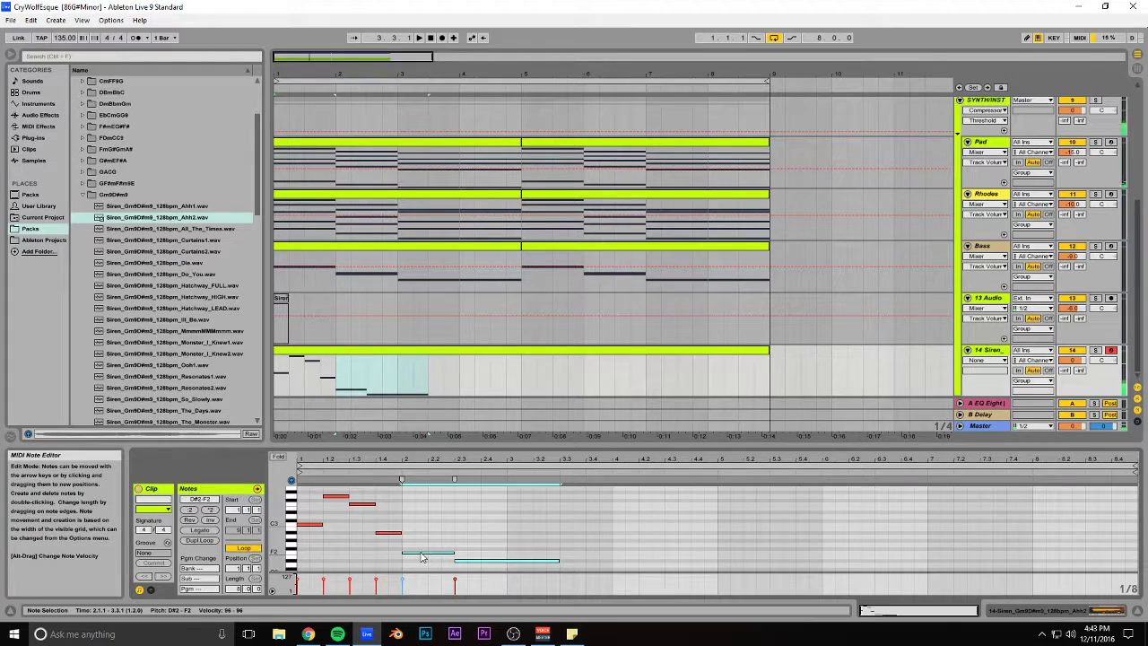
drag(423, 554, 427, 512)
key(space)
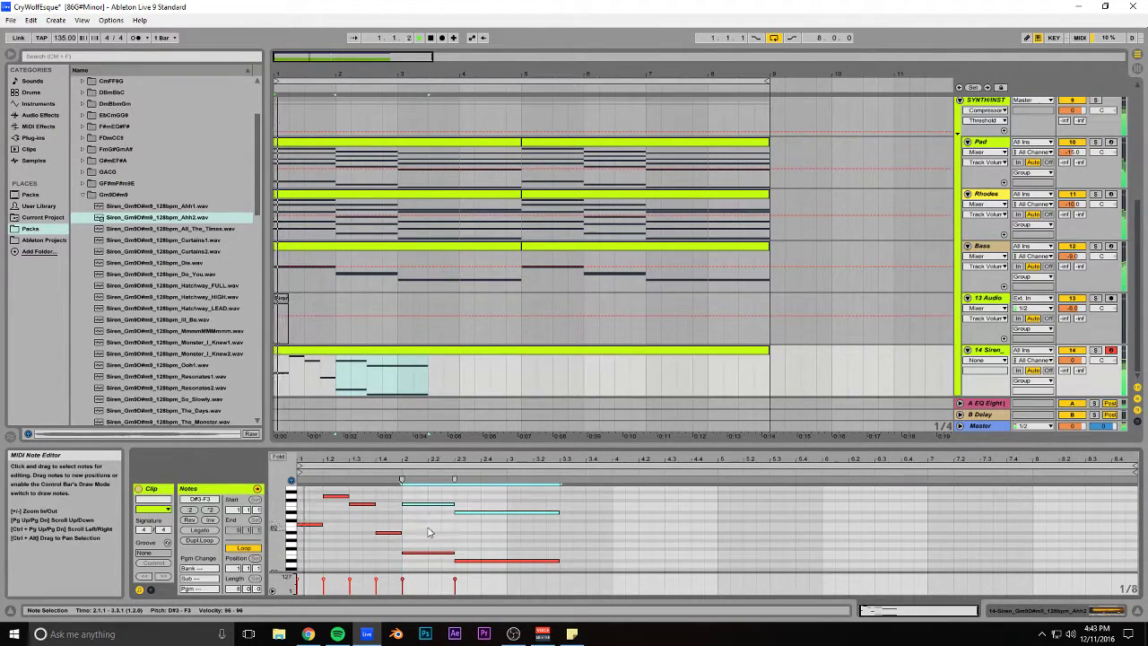
Step: Copy the A#2 note to bar 2, lengthen it to end at 3.3, and play the harmony
scroll(439, 537, up, 1)
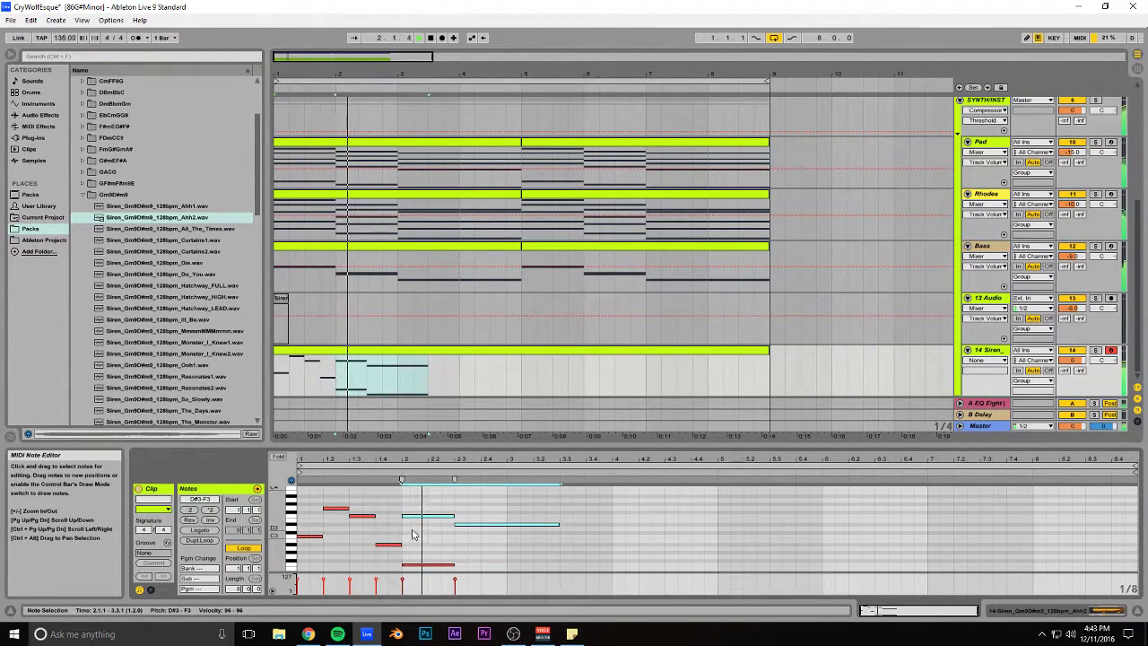
click(388, 544)
key(space)
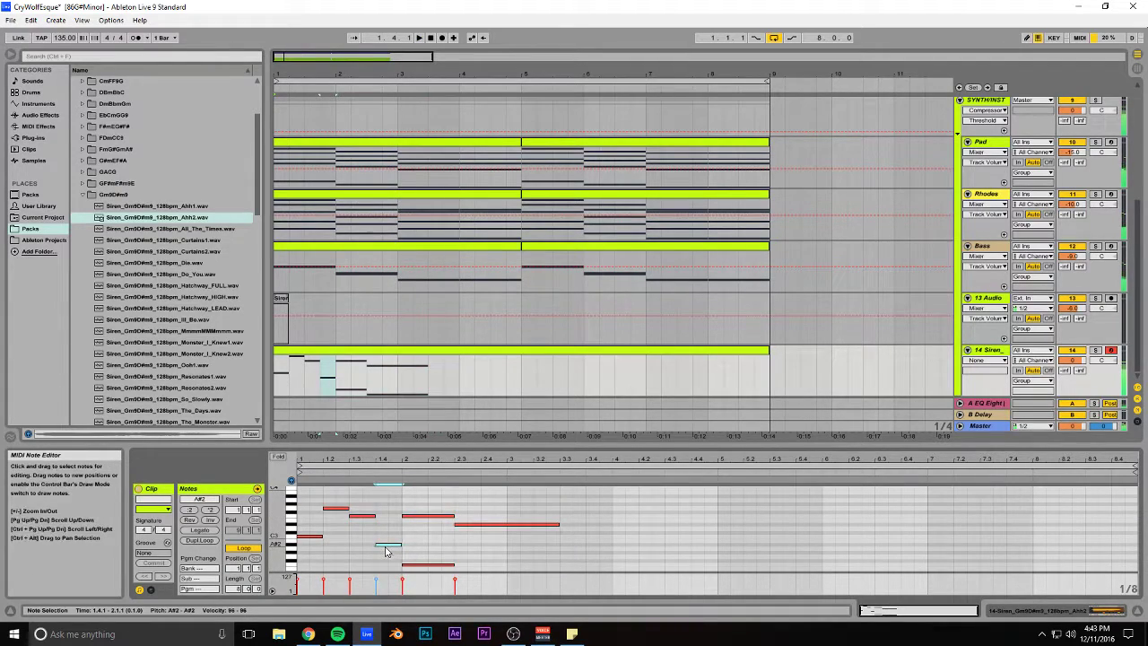
key(space)
scroll(477, 535, down, 3)
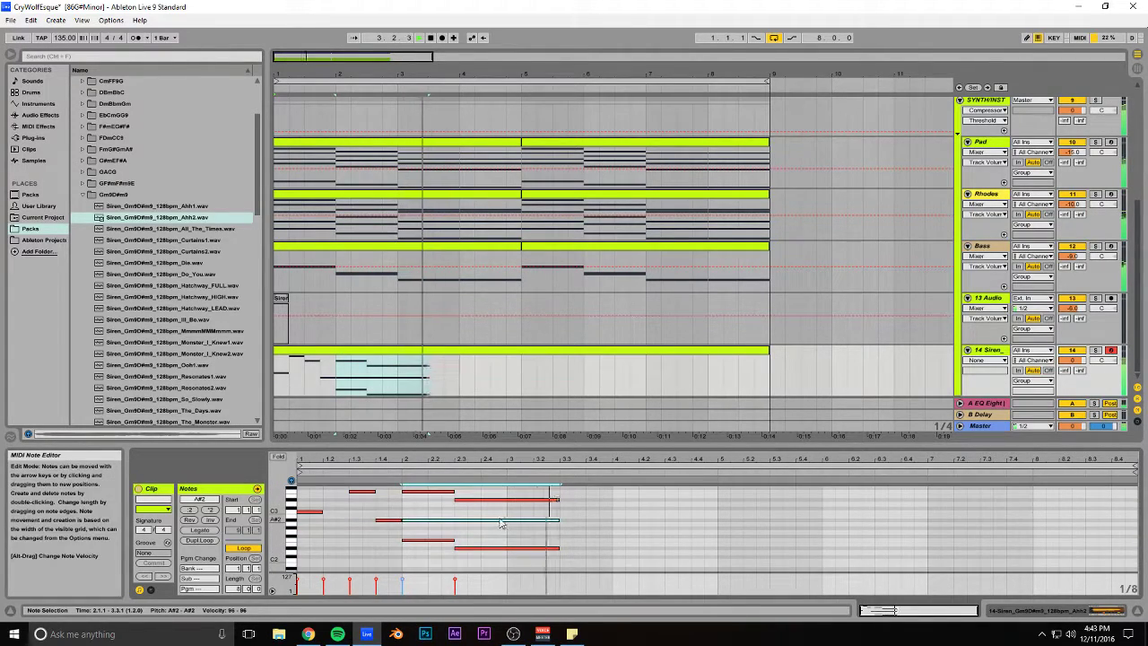
key(space)
Step: Add four-beat D#3, A#2 and F2 notes starting at 3.3 and play the passage
click(525, 548)
ctrl+drag(525, 550, 657, 540)
scroll(551, 535, up, 1)
click(534, 533)
key(ctrl+d)
scroll(597, 541, up, 1)
drag(708, 549, 674, 527)
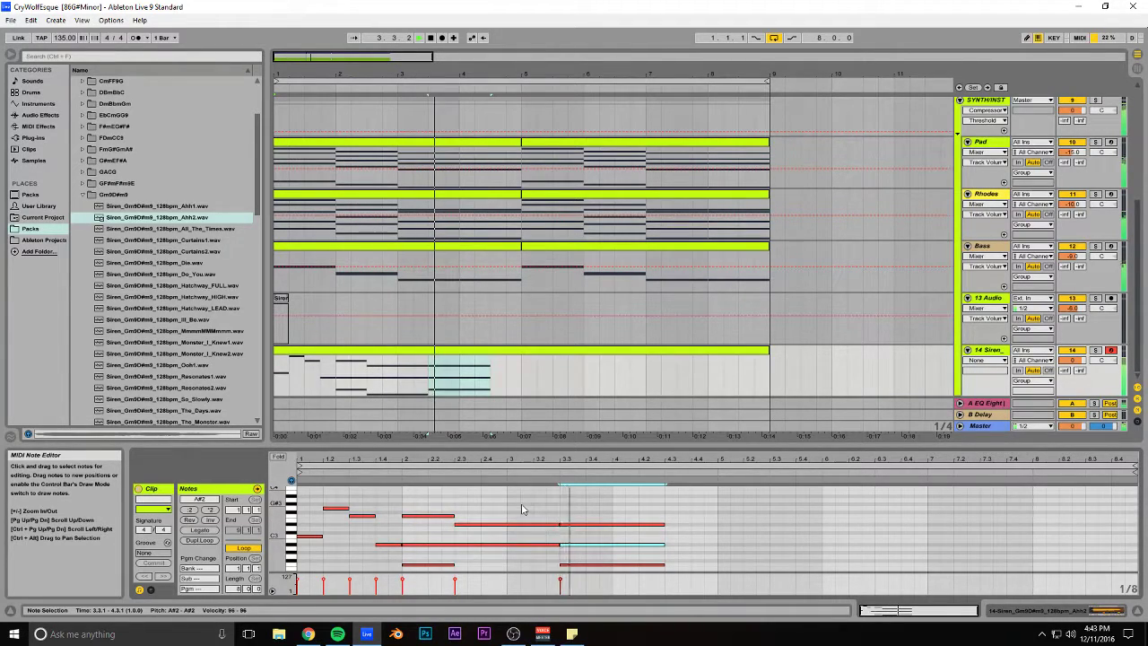
Step: Copy the D#3 and D#2 notes to bar 4 and extend the A#2 note to the end of bar 4
scroll(574, 502, down, 3)
scroll(664, 545, up, 1)
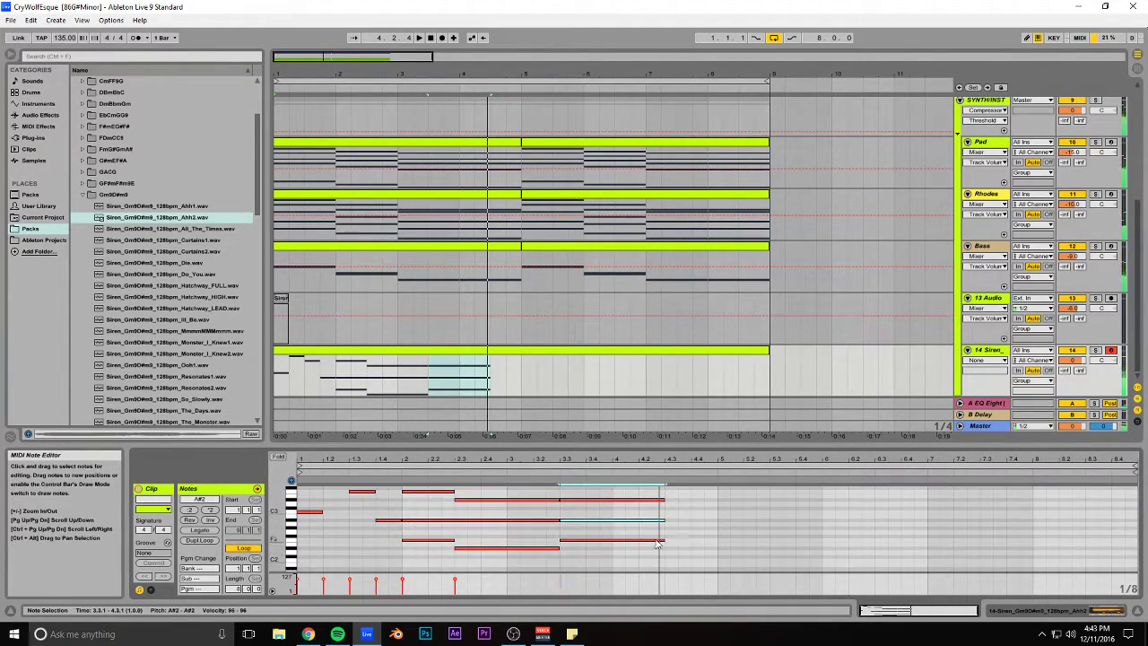
drag(523, 491, 512, 551)
key(ctrl+d)
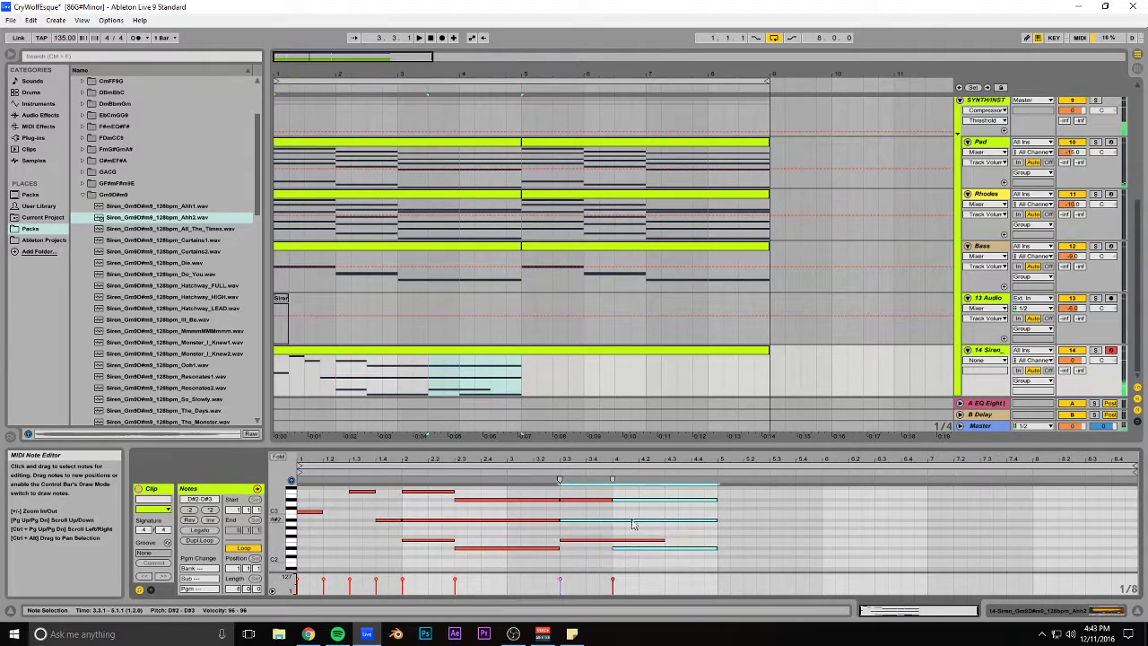
Step: Undo the bar 4 note copies and place D#2, F2, A#2 and D#3 notes from 4.3 to the end of bar 4
key(ctrl+z)
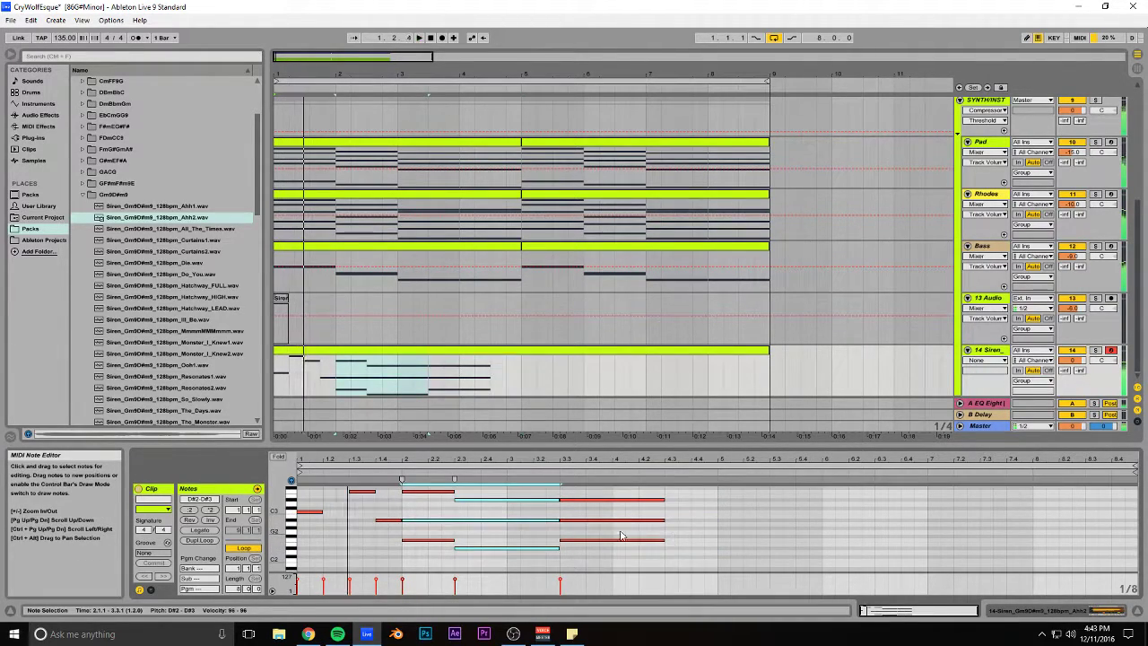
click(507, 548)
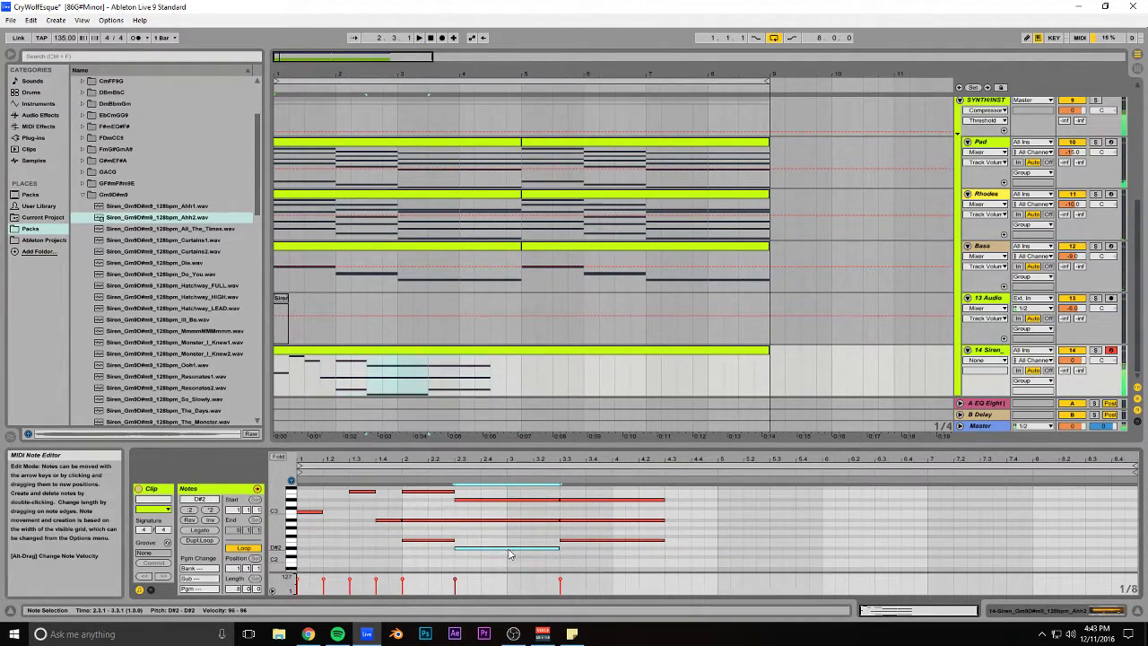
drag(606, 549, 703, 554)
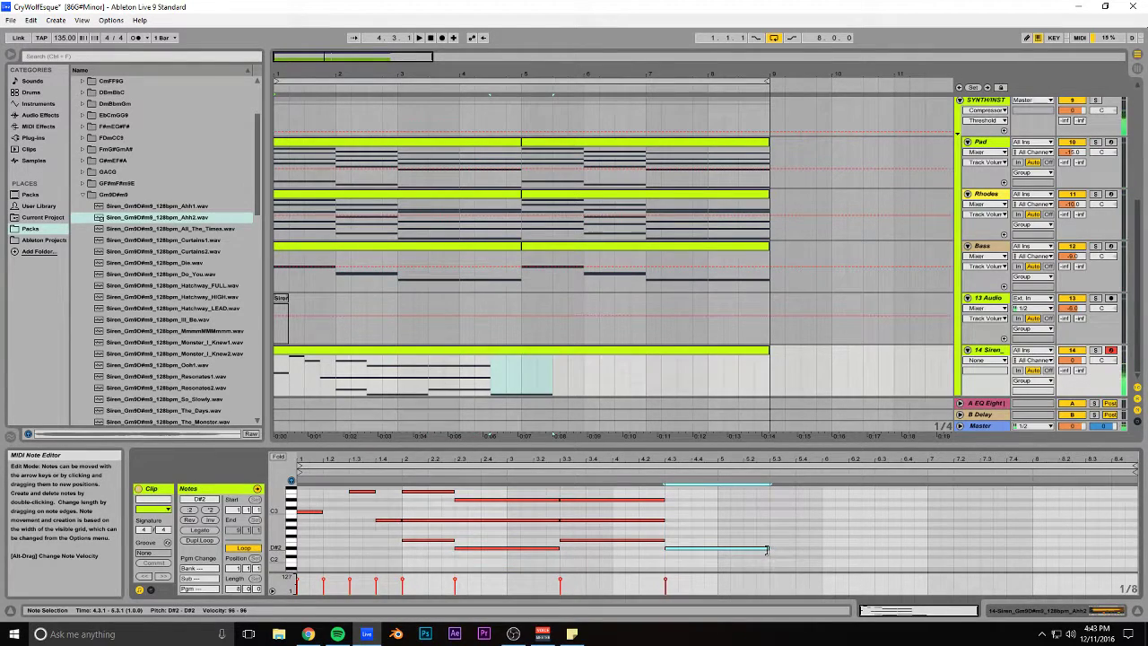
key(ctrl+d)
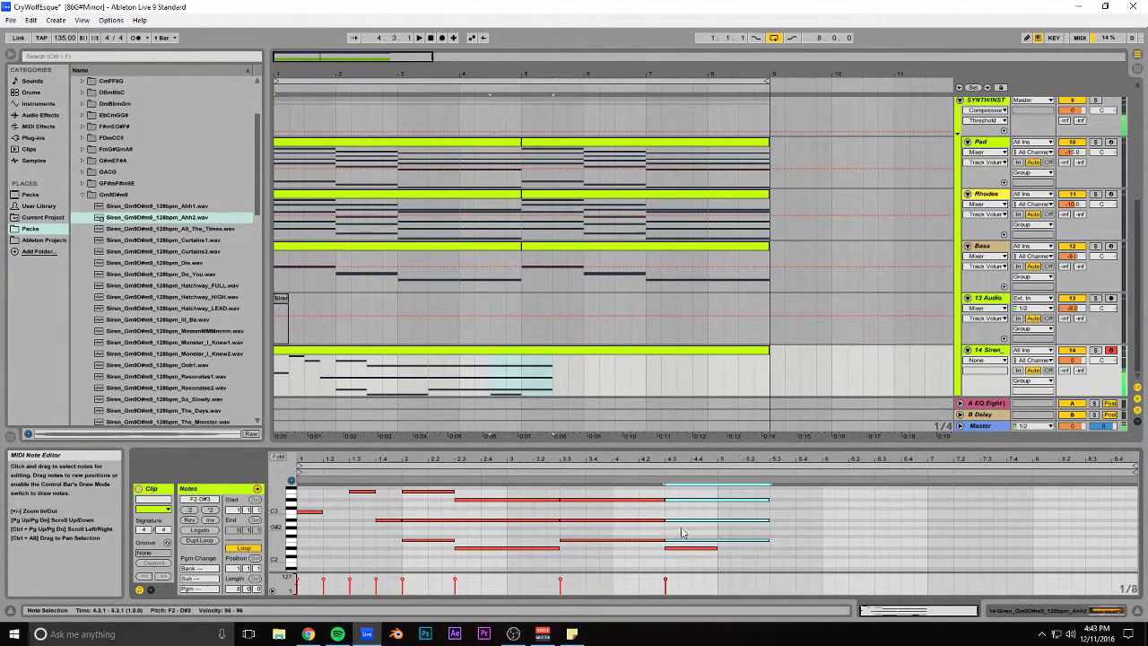
drag(767, 499, 718, 502)
Step: Play the passage, remove the F2 note at 4.3 and save the set
key(space)
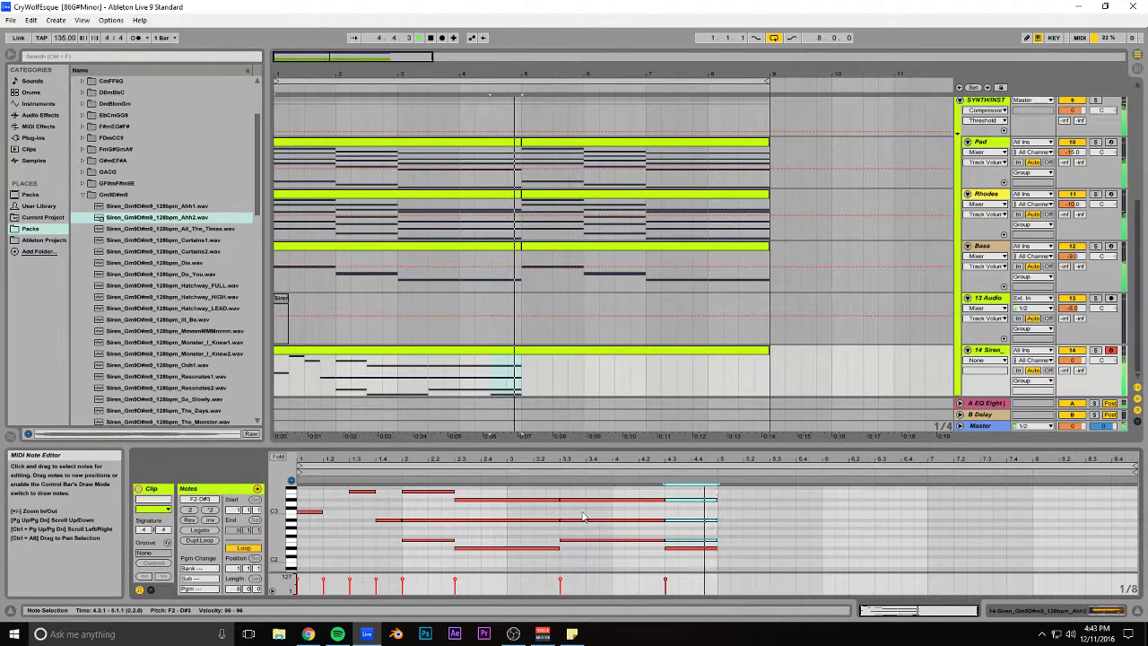
click(674, 536)
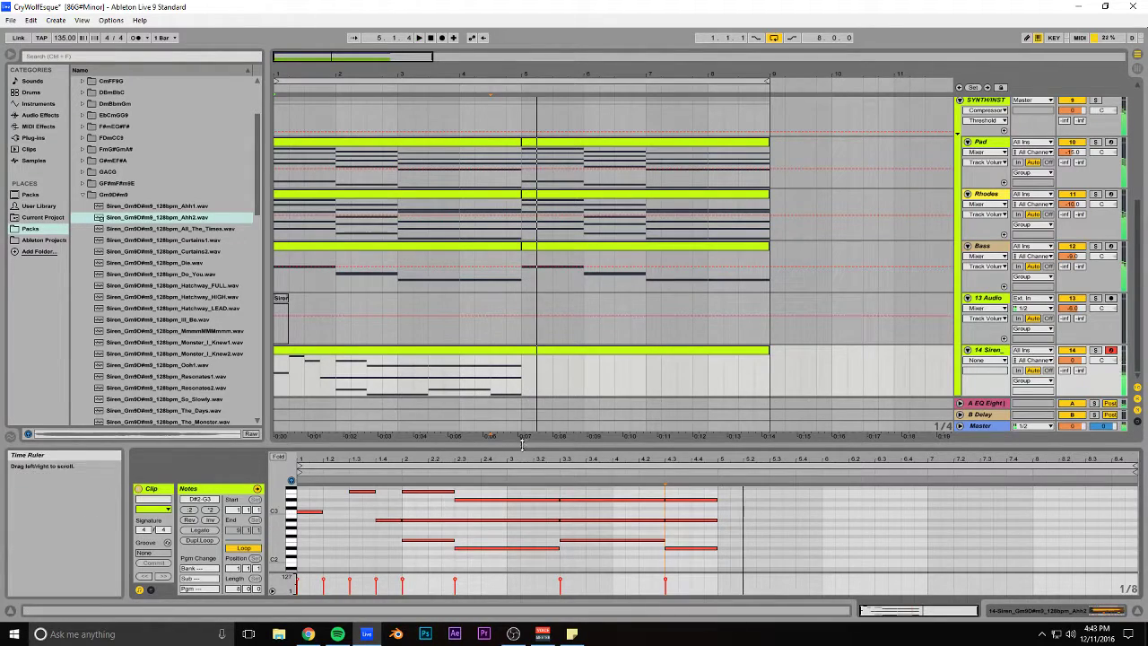
key(ctrl+s)
Step: Try the Simpler's filter type, frequency and 12/24 dB slope options on the vocal chop during playback
click(1036, 610)
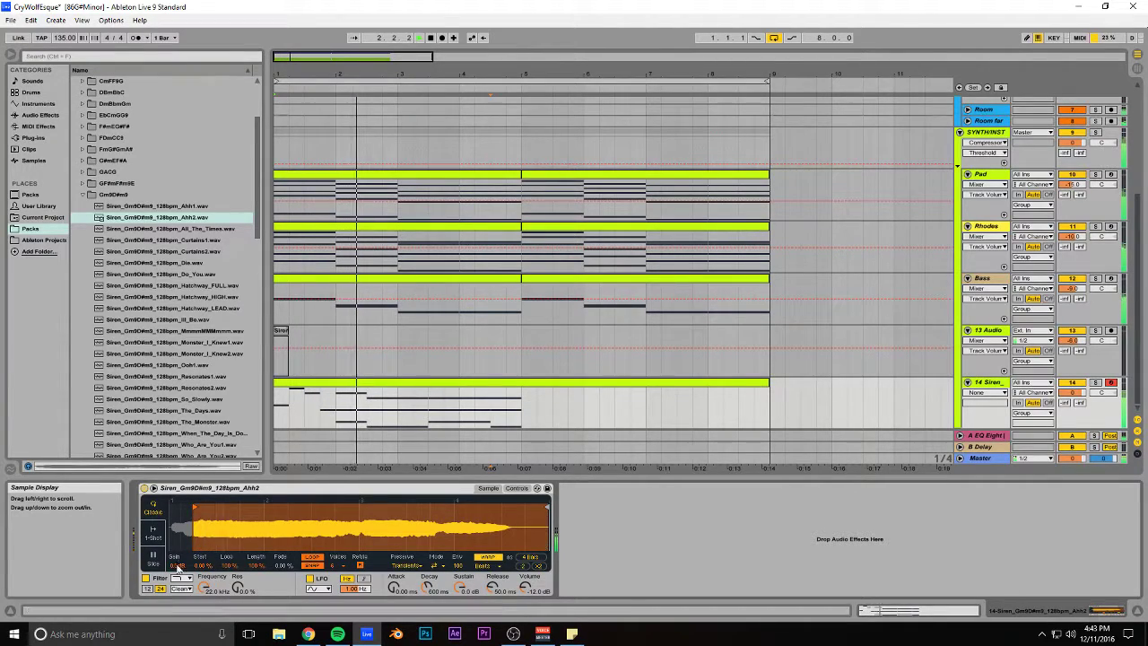
click(180, 578)
click(228, 588)
key(space)
key(space)
mouse_move(205, 587)
mouse_down()
mouse_move(204, 610)
mouse_move(205, 587)
mouse_up()
click(148, 589)
key(space)
key(space)
click(161, 589)
key(space)
key(space)
Step: Set the Simpler's envelope attack to 8.62 ms and decay to 2.17 s, and collapse the Gm9D#m9 sample folder
mouse_move(403, 589)
mouse_down()
mouse_move(403, 554)
mouse_move(432, 580)
mouse_move(399, 596)
mouse_up()
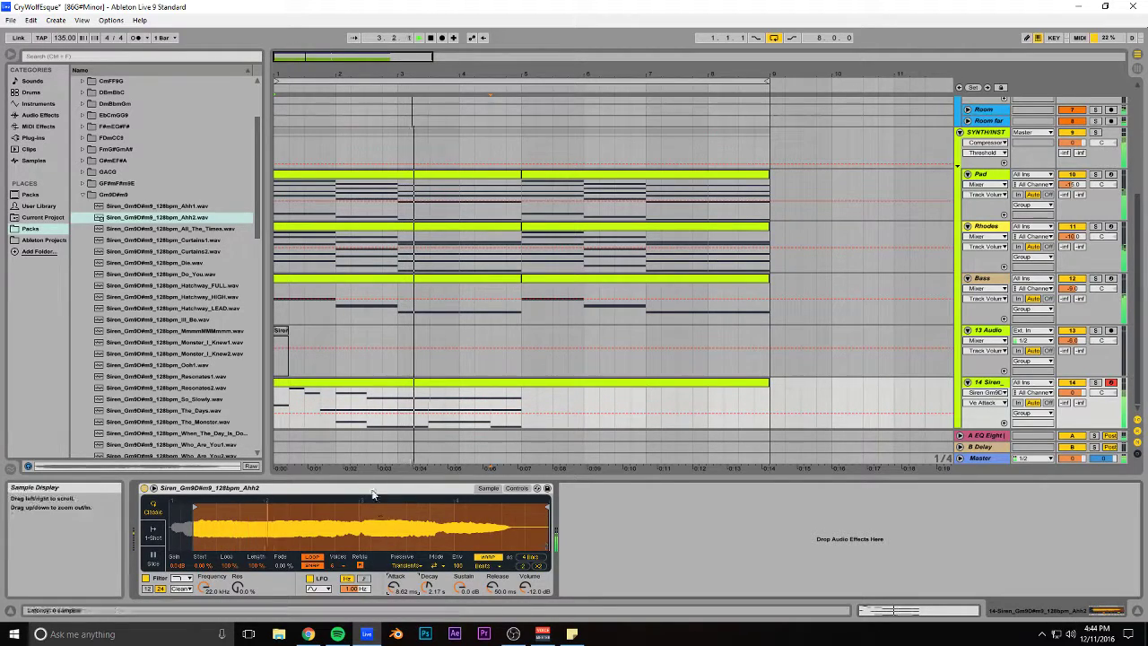
click(83, 194)
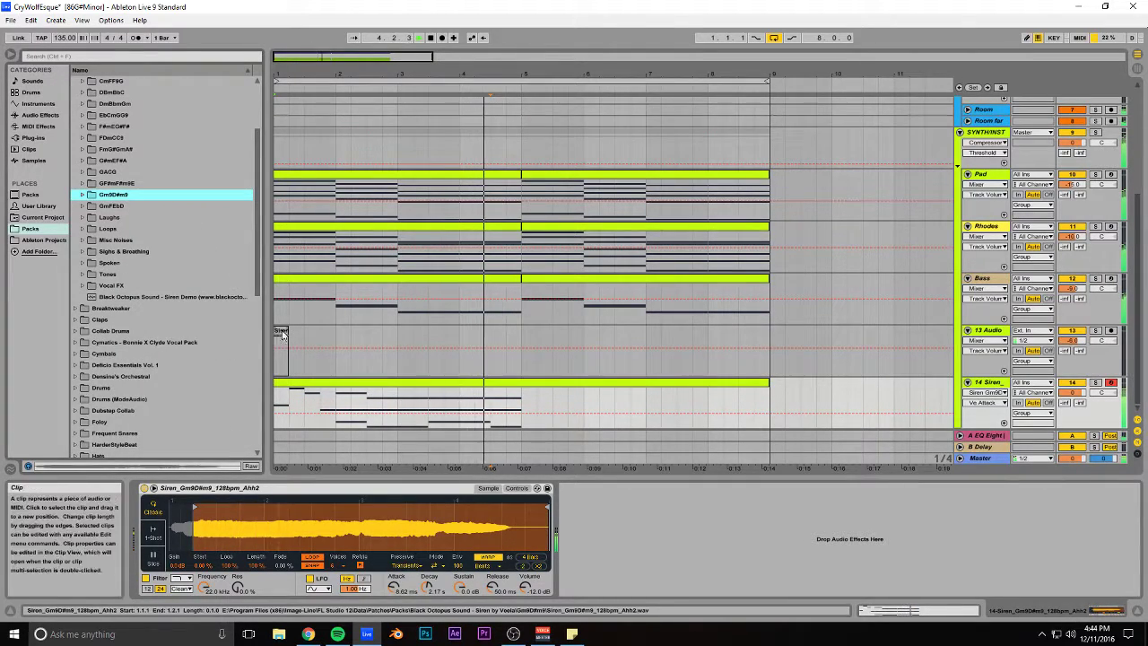
key(space)
Step: Open the vocal chop clip in an enlarged note editor and split bar 1's C3, G3, F3 and A#2 notes into eighth-note pairs
click(400, 369)
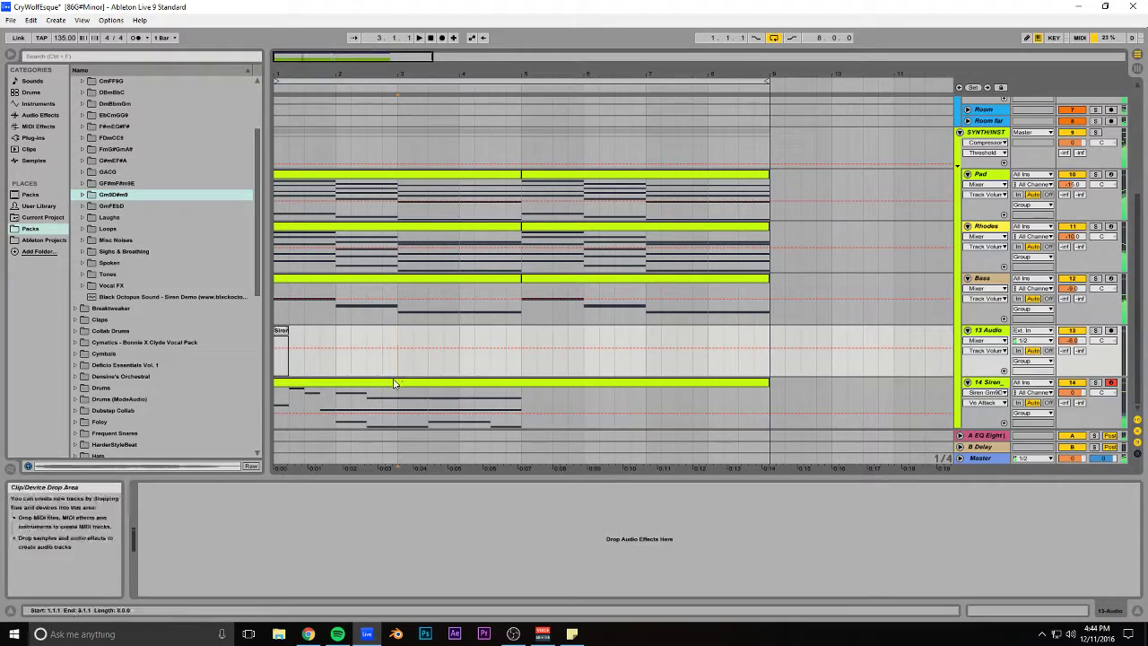
double_click(397, 383)
drag(347, 480, 347, 363)
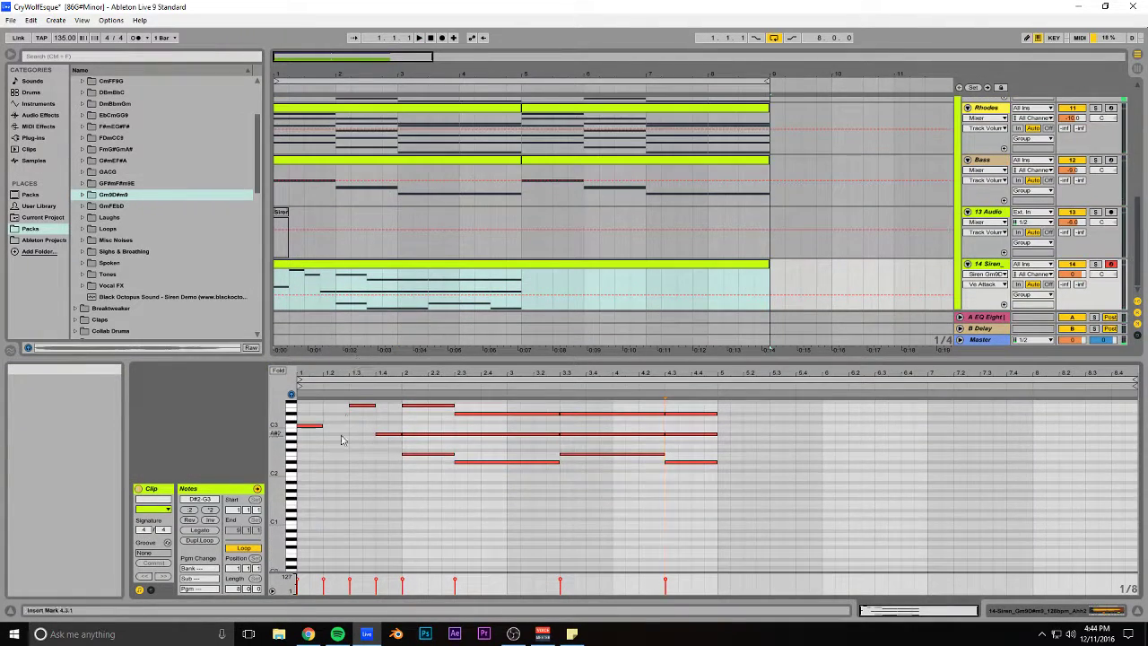
drag(395, 430, 309, 475)
click(305, 480)
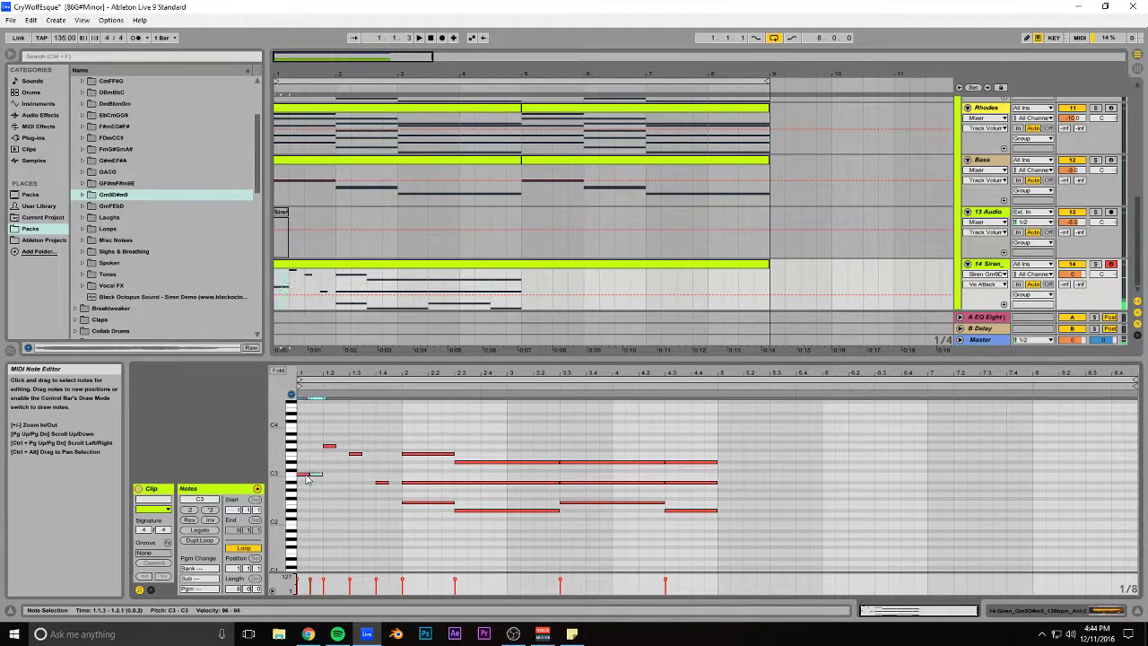
double_click(342, 445)
double_click(390, 482)
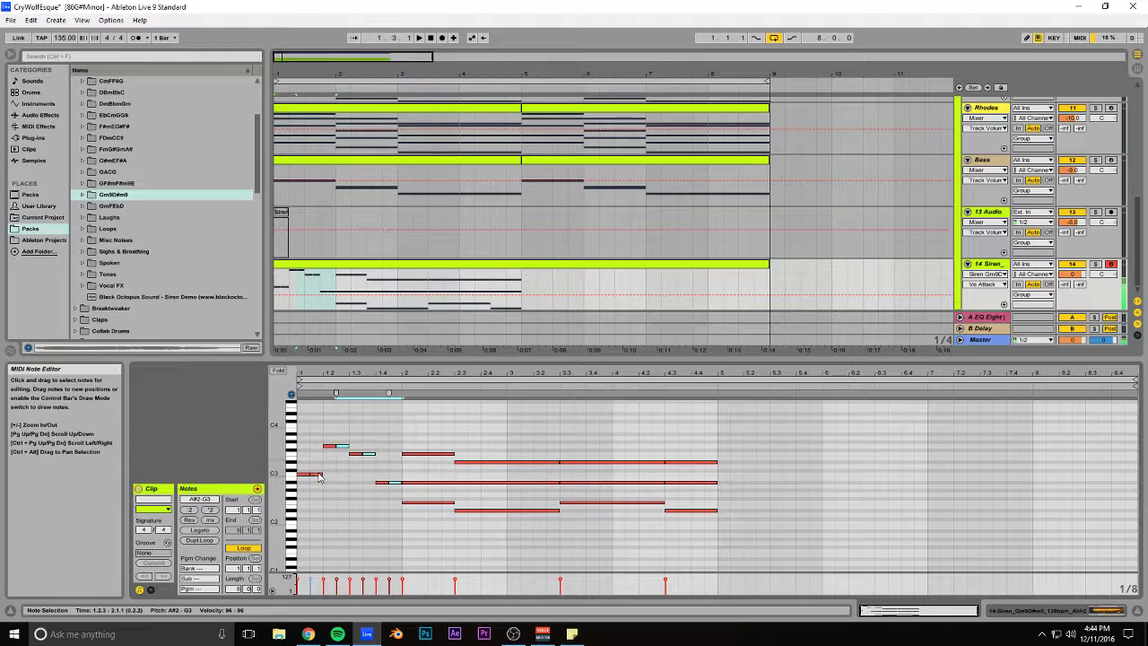
Step: Raise the second note of each bar 1 pair one octave, shorten these notes and play the result
key(shift+Up)
key(space)
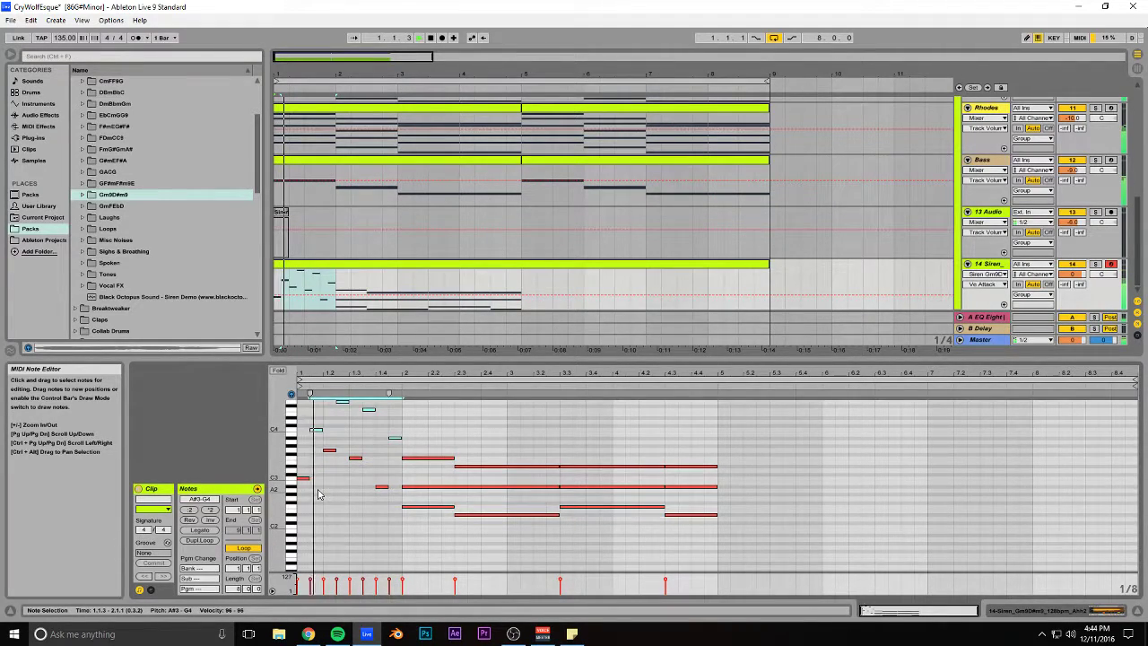
scroll(331, 492, up, 2)
scroll(339, 493, down, 2)
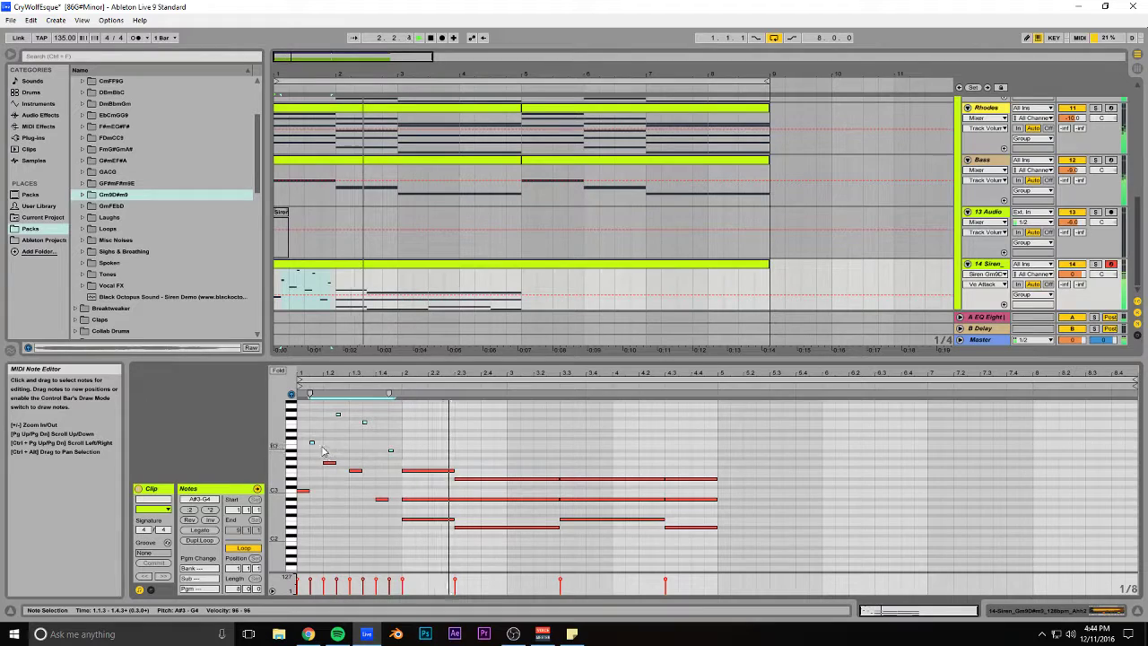
Step: Copy the raised C4, G4, F4 and A#3 notes into bars 2, 3 and 4 and play the pattern
key(ctrl+d)
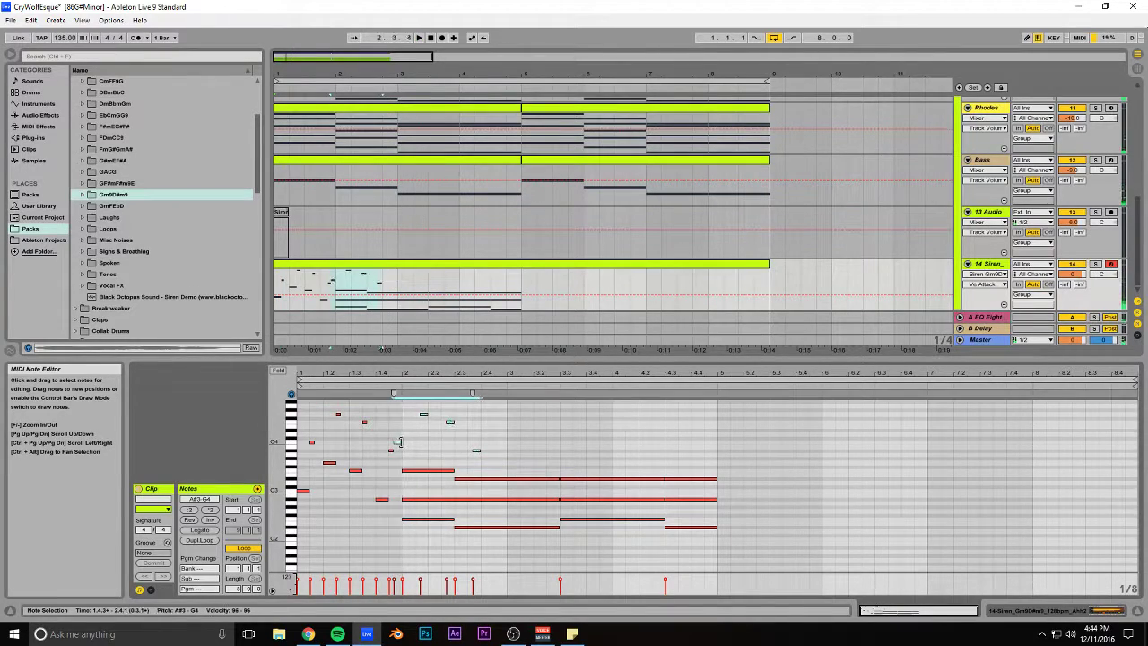
drag(397, 445, 407, 449)
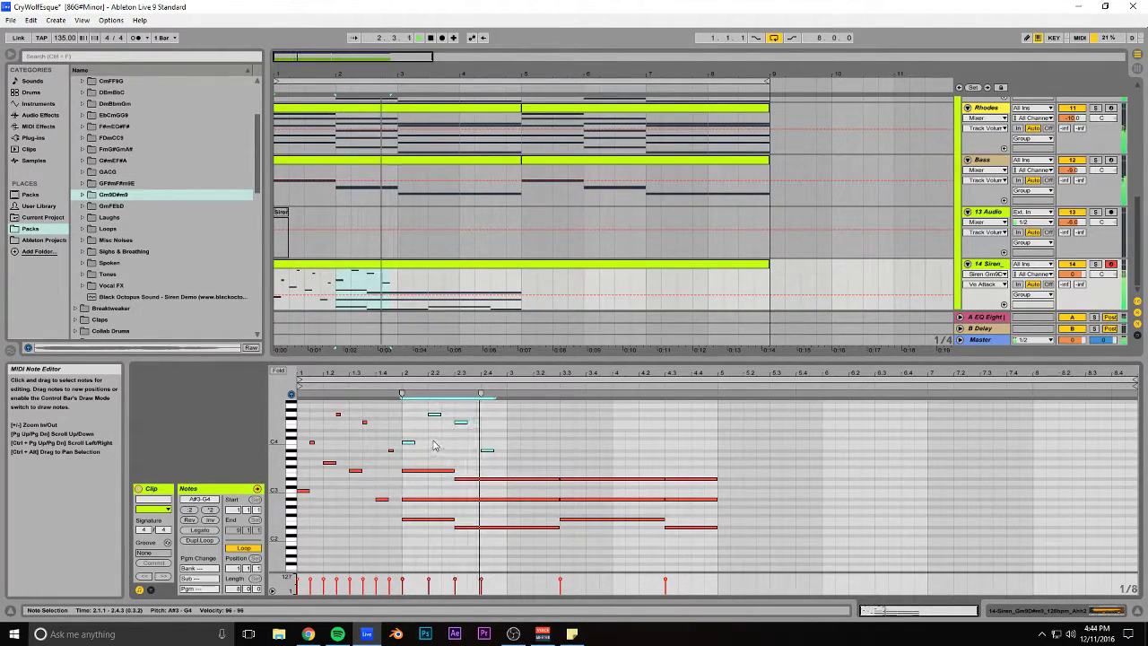
key(space)
key(ctrl+d)
drag(500, 445, 514, 448)
drag(606, 443, 619, 447)
key(space)
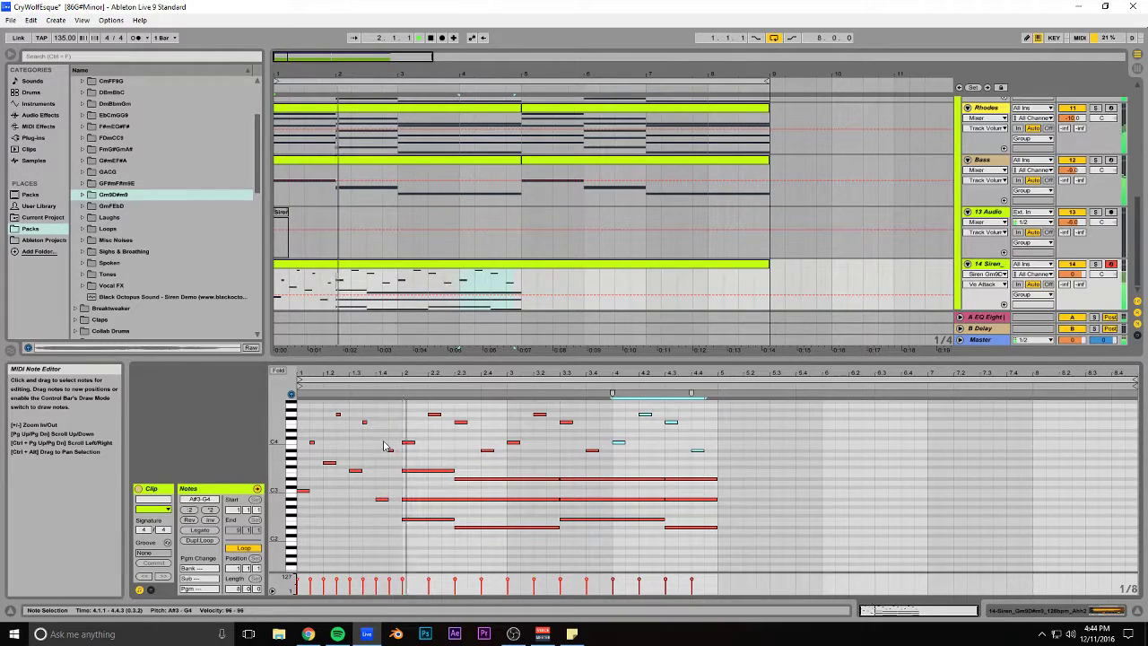
Step: Undo the copies and shortening of the raised notes, and lower the bar 1 notes one octave again
key(space)
key(ctrl+z)
key(ctrl+z)
key(ctrl+z)
key(ctrl+z)
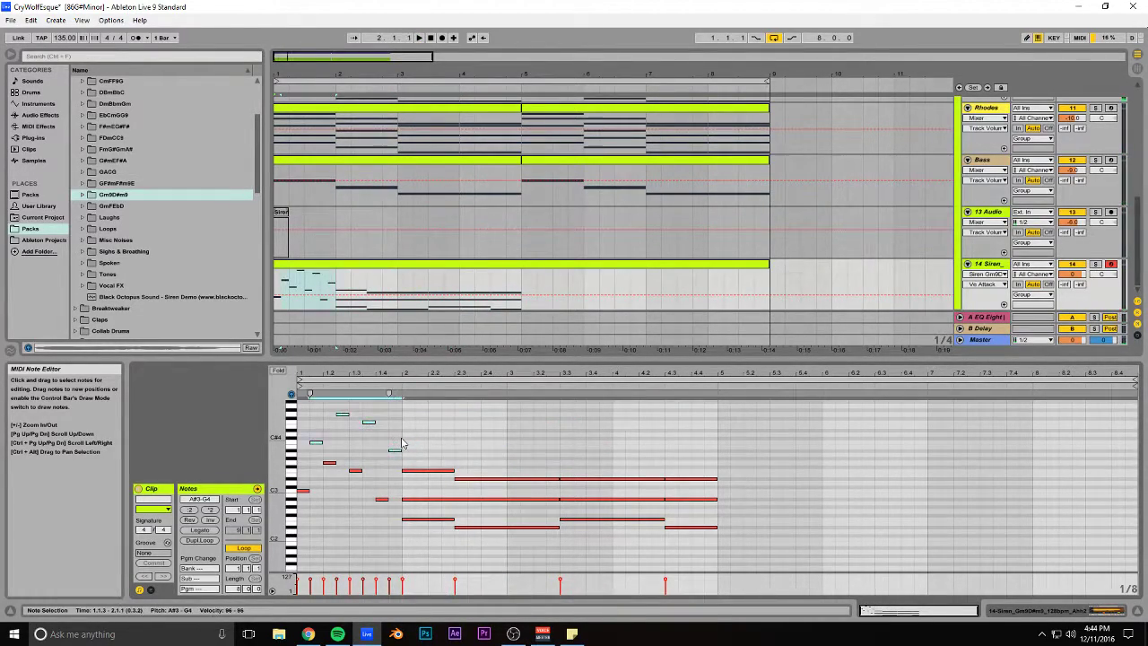
key(shift+Down)
key(space)
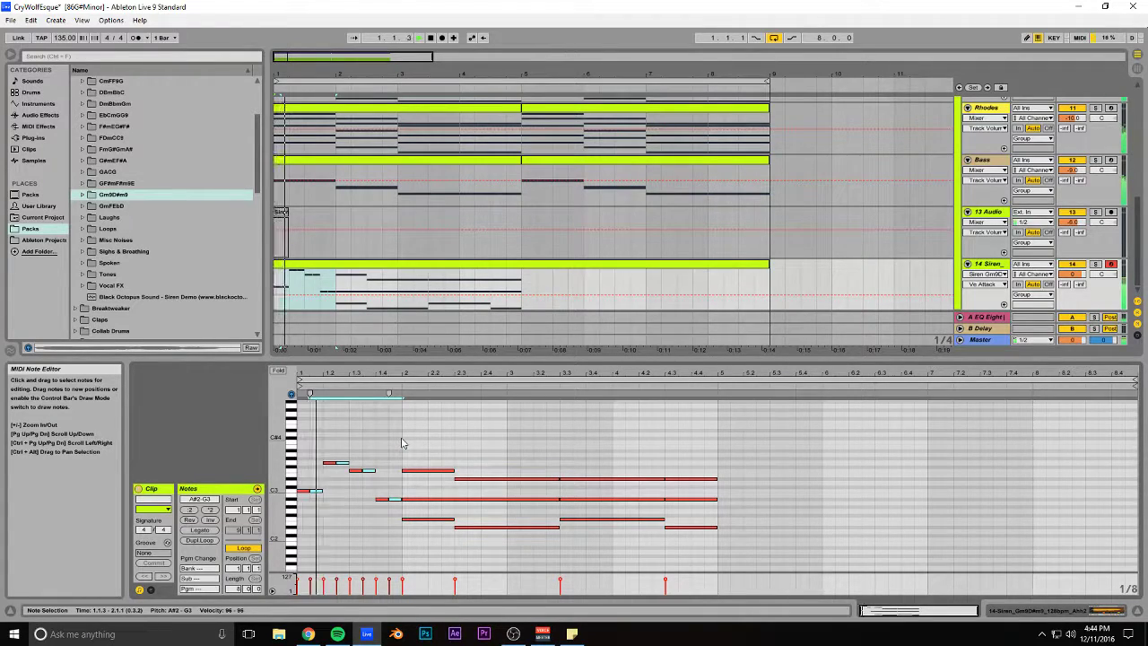
Step: Copy bar 1 chop notes up to F3, C4, A#3 and D#3 as a harmony layer and play it
key(space)
drag(306, 492, 308, 479)
key(space)
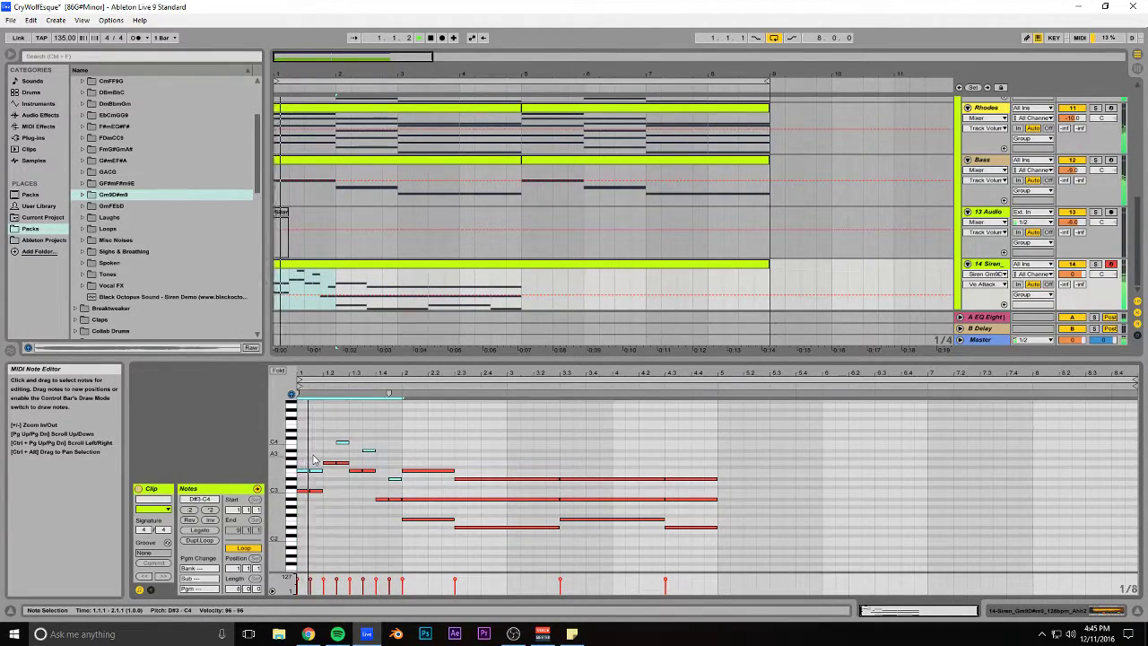
click(332, 444)
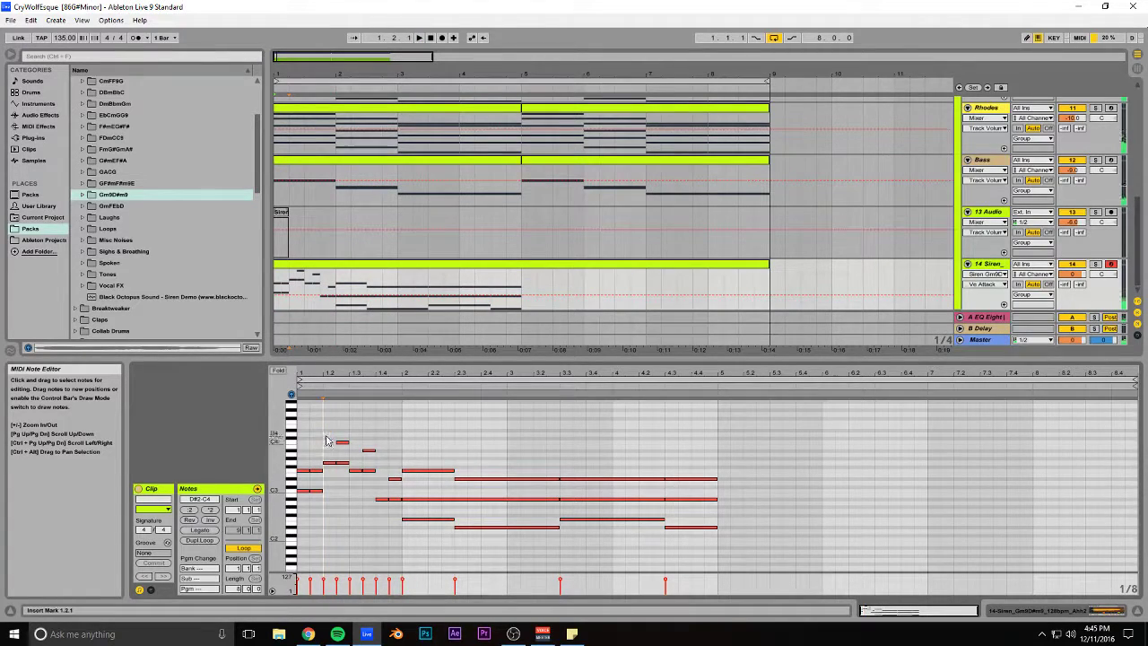
Step: Add a Compressor audio effect to the vocal chop track and rename the track Simpler
click(34, 138)
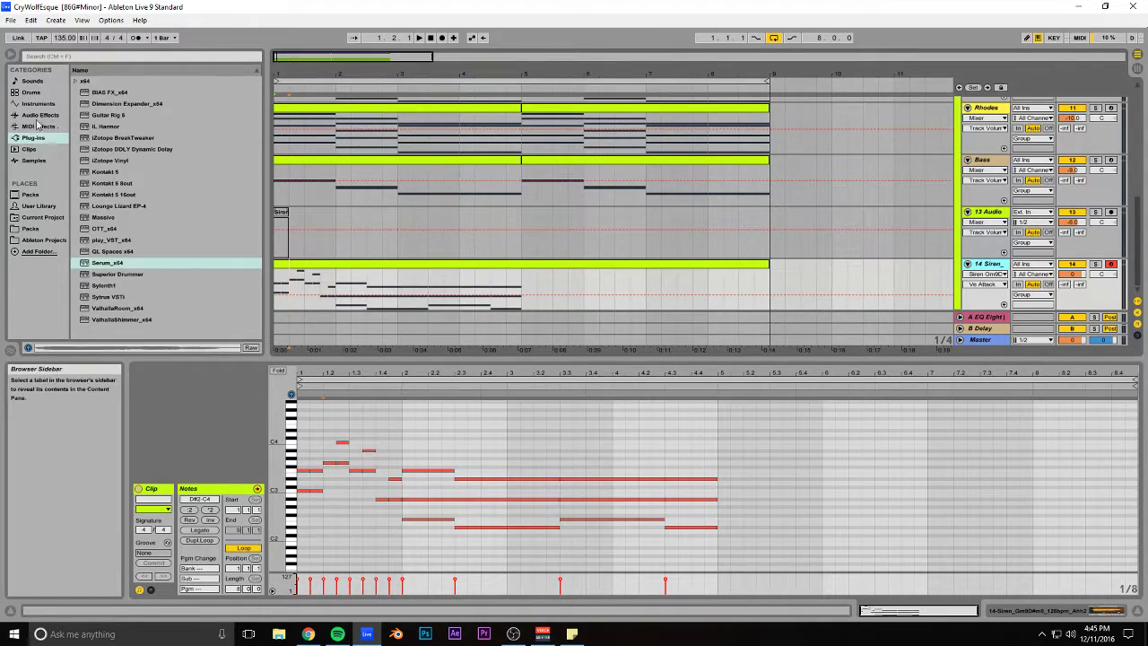
click(40, 117)
drag(403, 364, 403, 448)
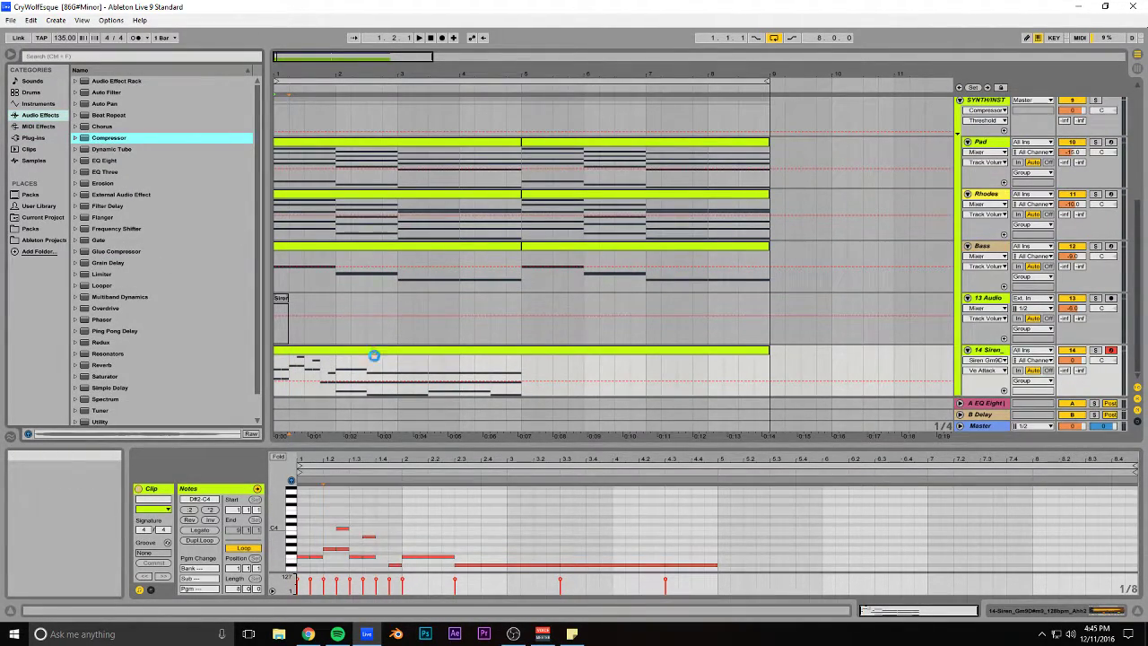
drag(375, 360, 382, 363)
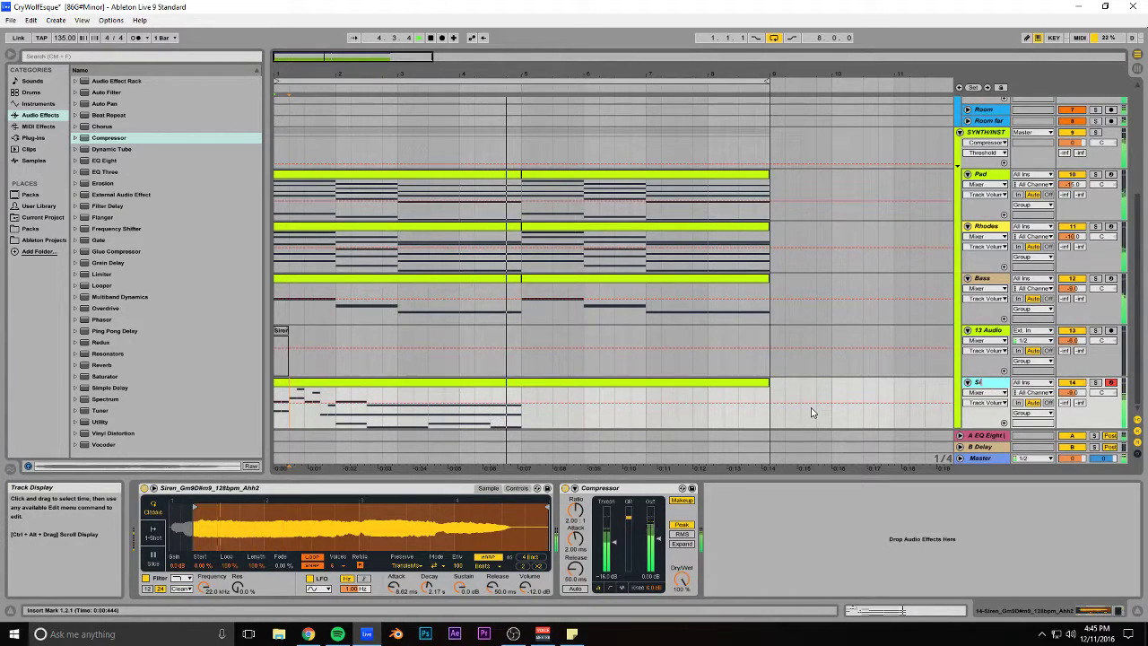
key(Return)
Step: Trim the Simpler clip to the end of bar 4, duplicate it across bars 5 to 8 and play
key(space)
drag(768, 383, 520, 387)
key(ctrl+d)
key(space)
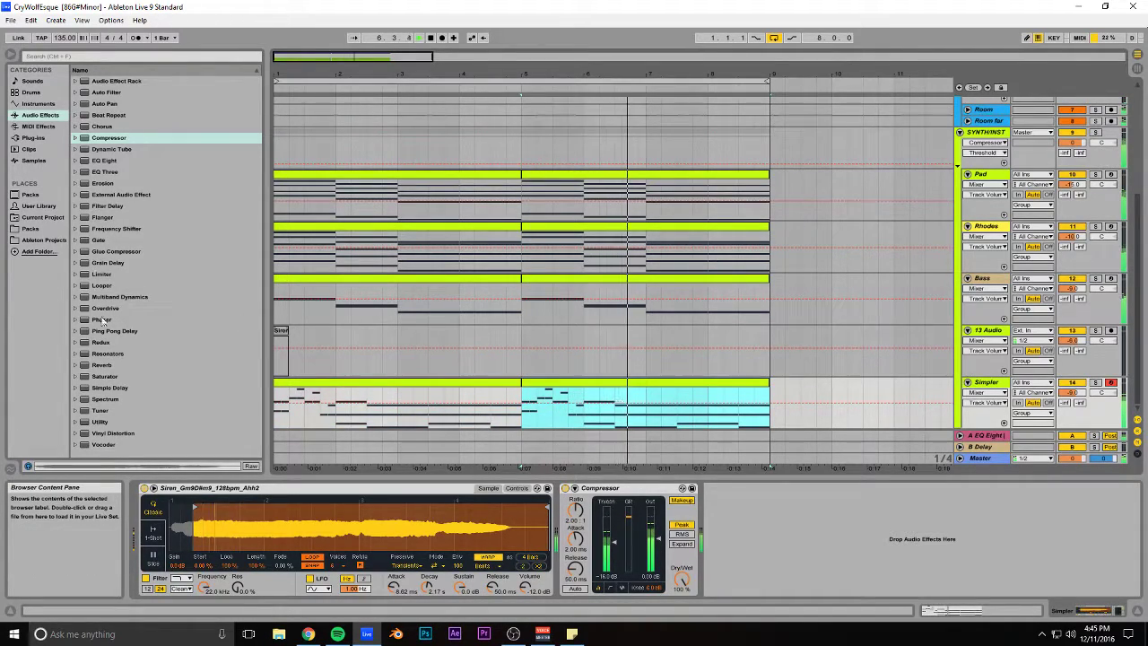
Step: Add a Ping Pong Delay after the Compressor, solo the track and set feedback to 53% and dry/wet to 38% with a narrower, shifted filter band
drag(114, 331, 762, 538)
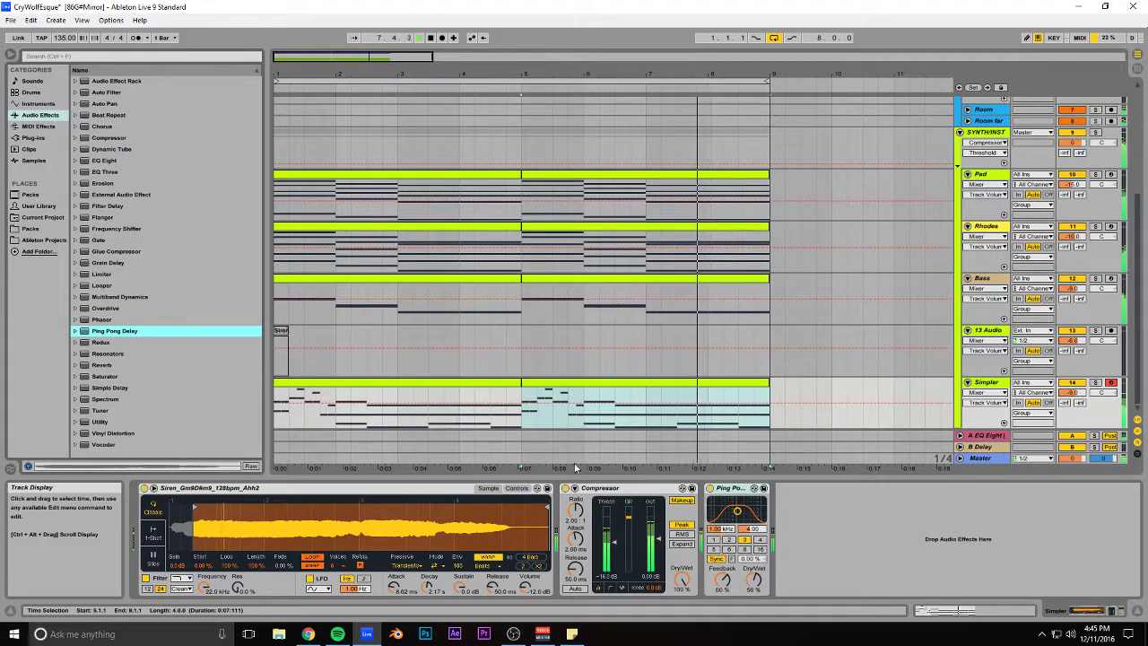
key(space)
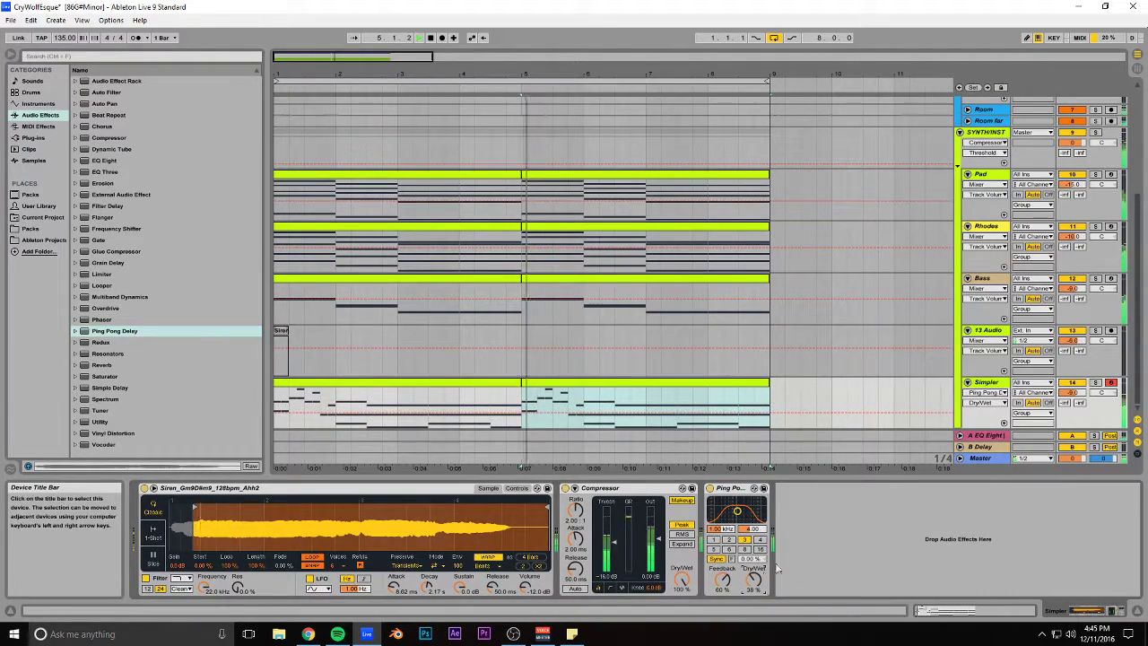
click(1095, 383)
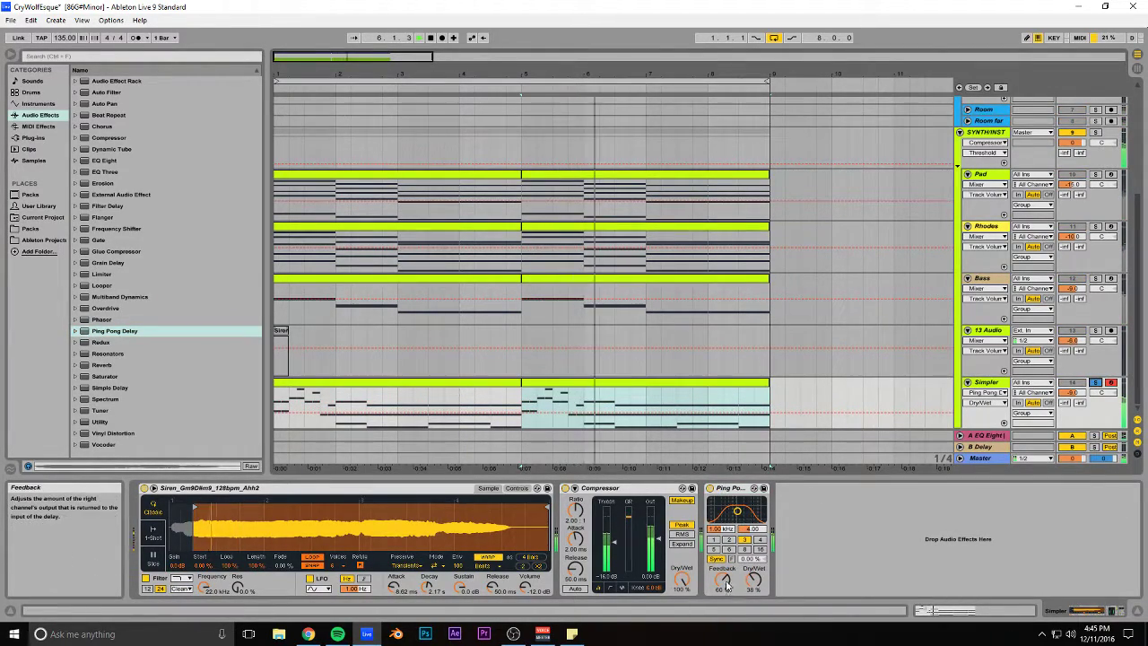
drag(736, 511, 742, 511)
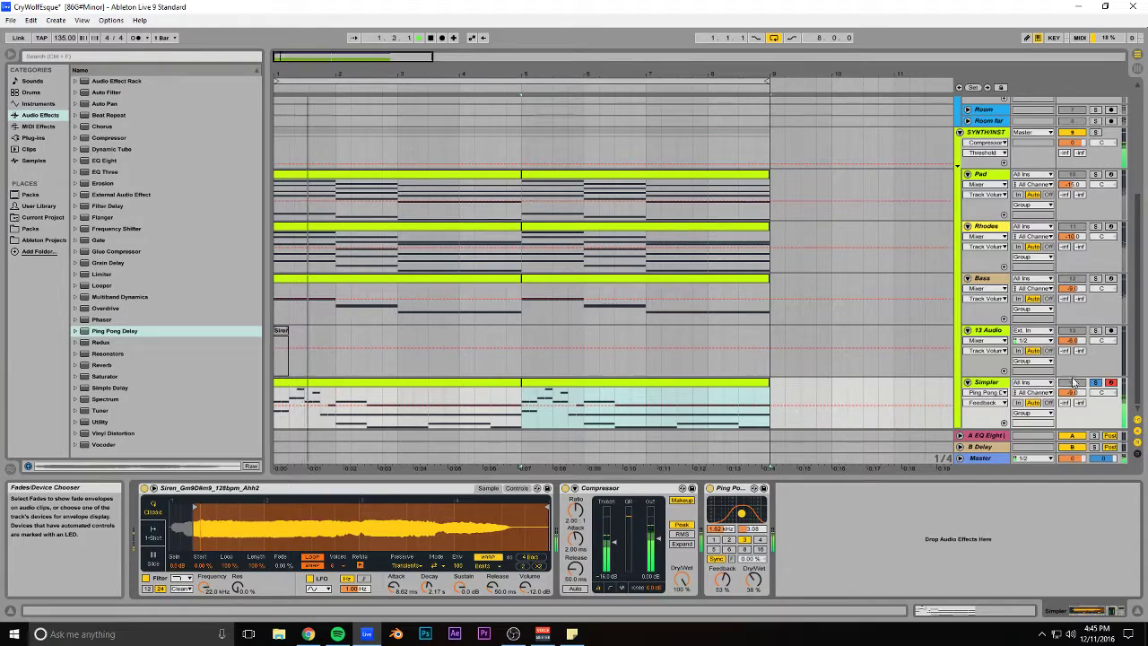
Step: Set the Simpler track's volume to -5.0 dB in the full mix and save the set
key(ctrl+s)
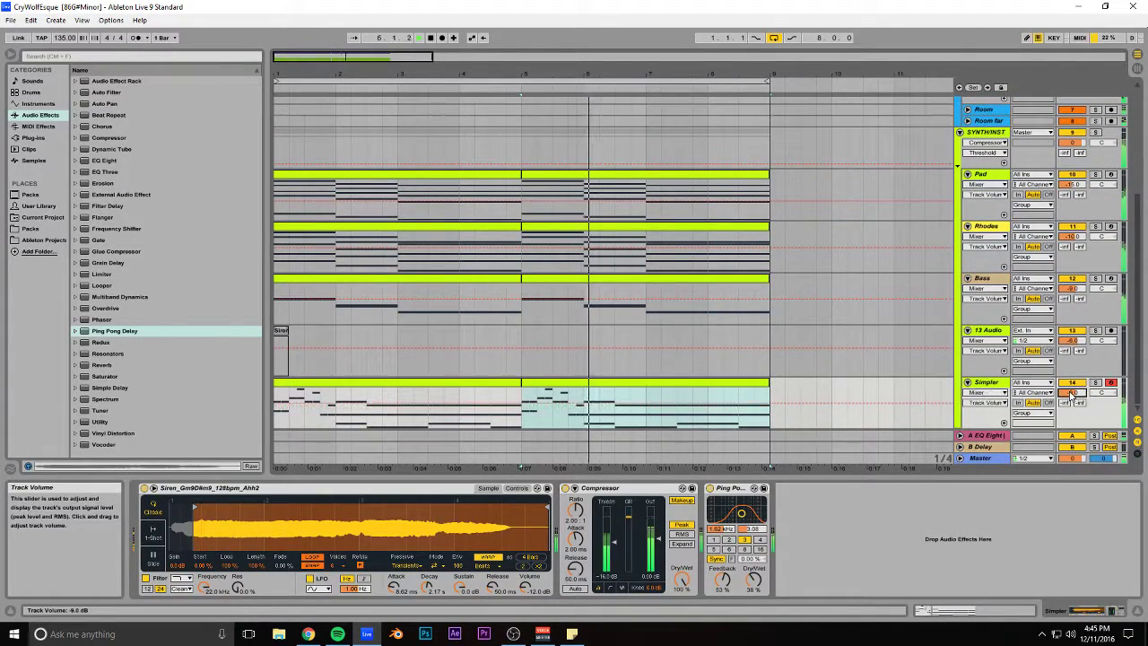
key(ctrl+s)
key(space)
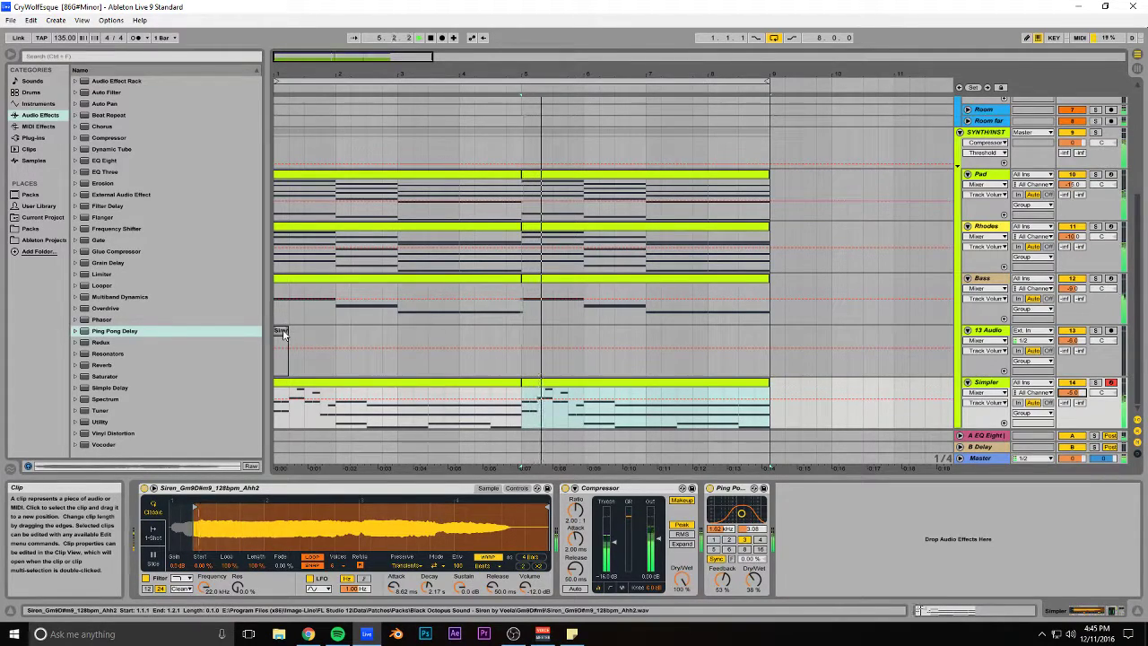
Step: Delete the leftover Siren audio clip at bar 1 and its audio track
click(283, 334)
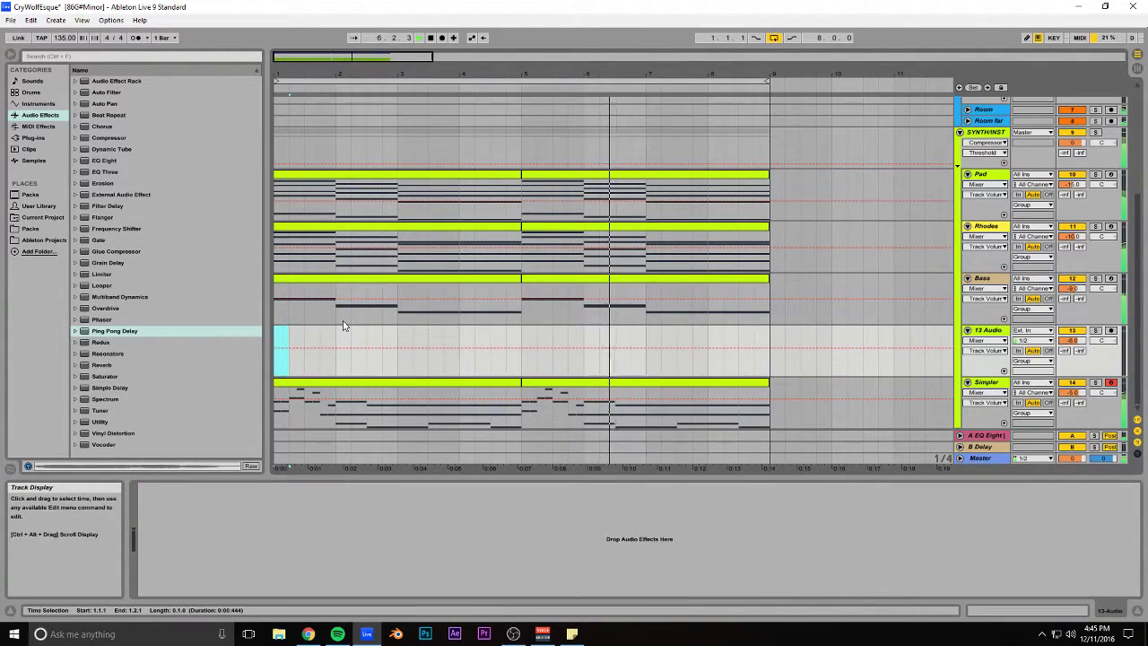
key(Delete)
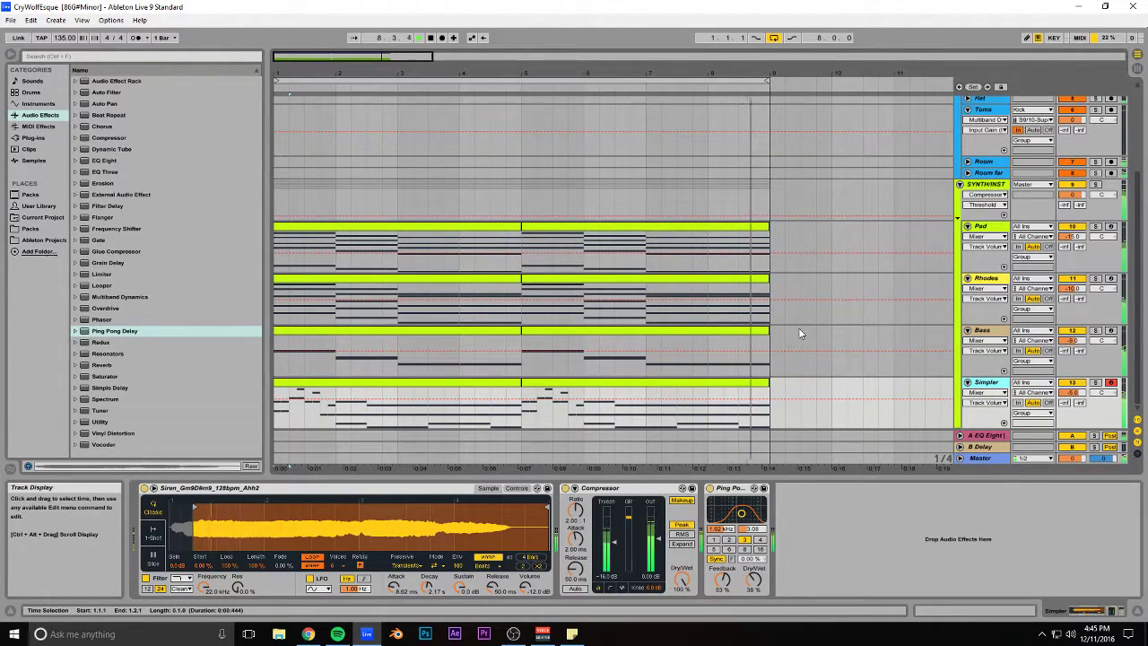
Step: Add an EQ Eight after the Ping Pong Delay with a 198 Hz low cut, and send the Simpler track to the reverb return
double_click(104, 159)
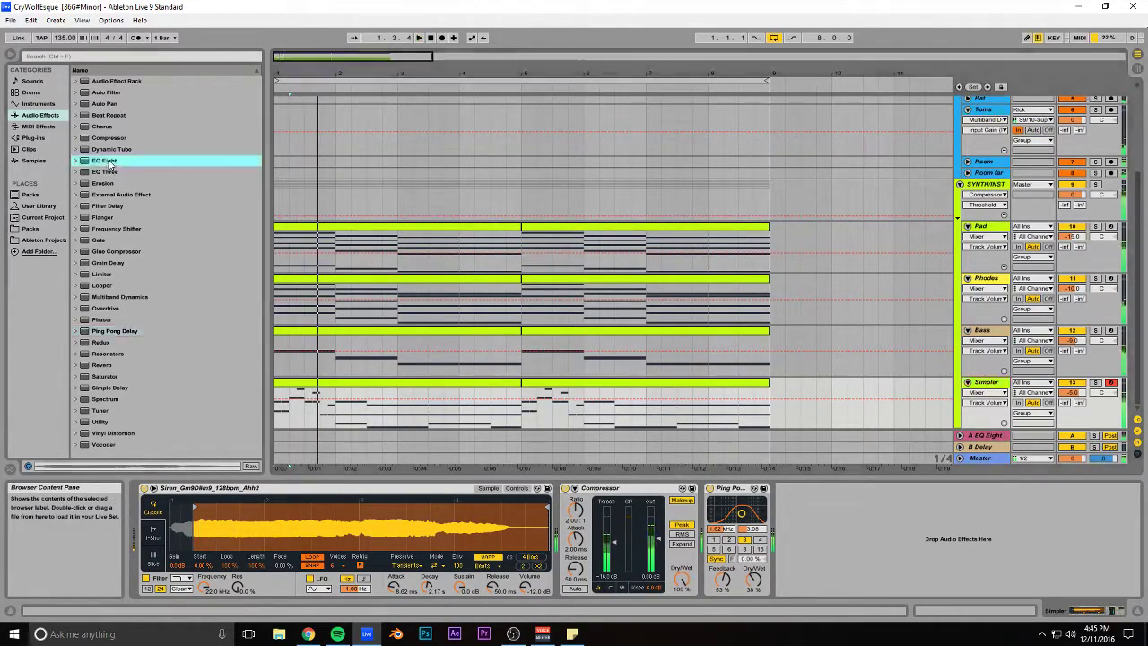
click(817, 580)
click(817, 510)
drag(789, 509, 790, 481)
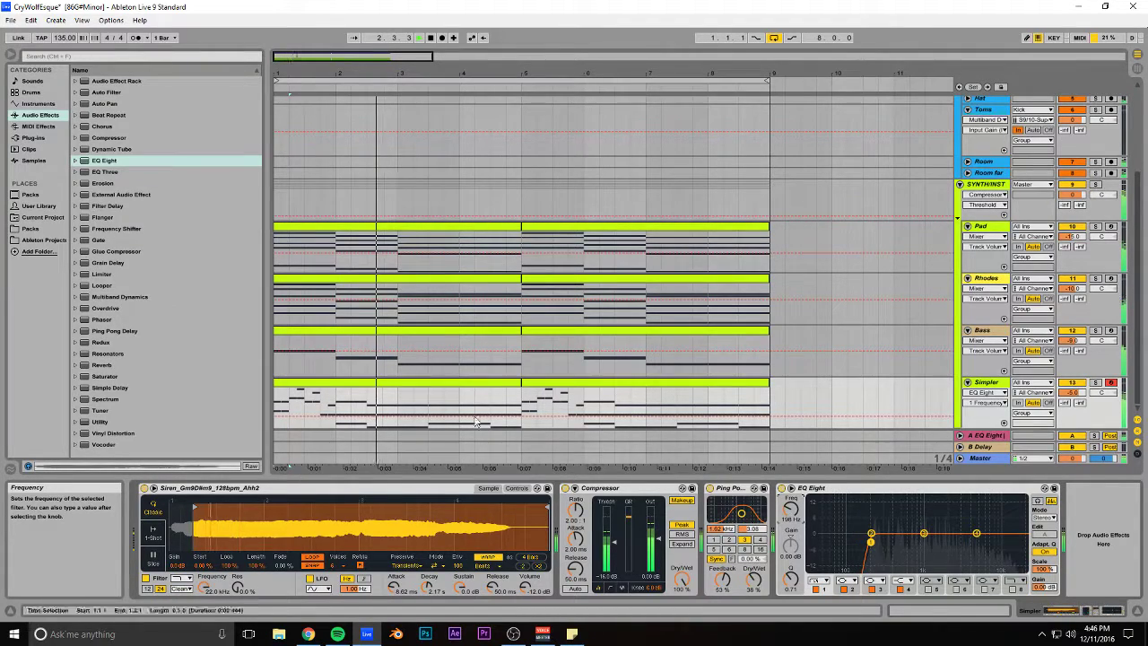
click(1095, 383)
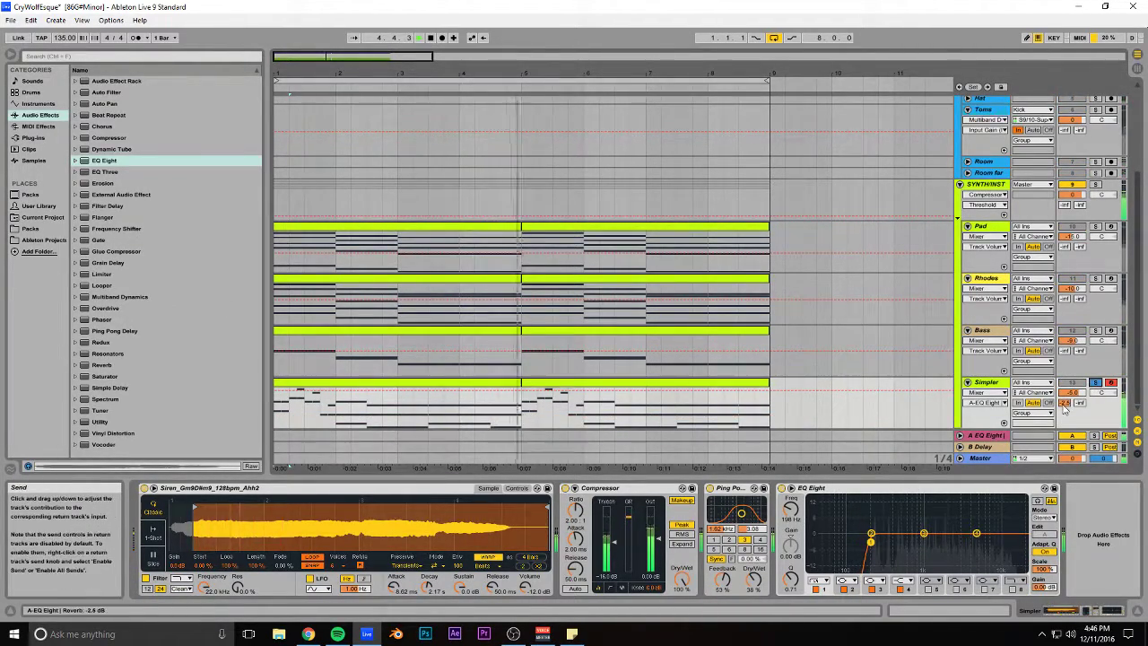
click(1095, 384)
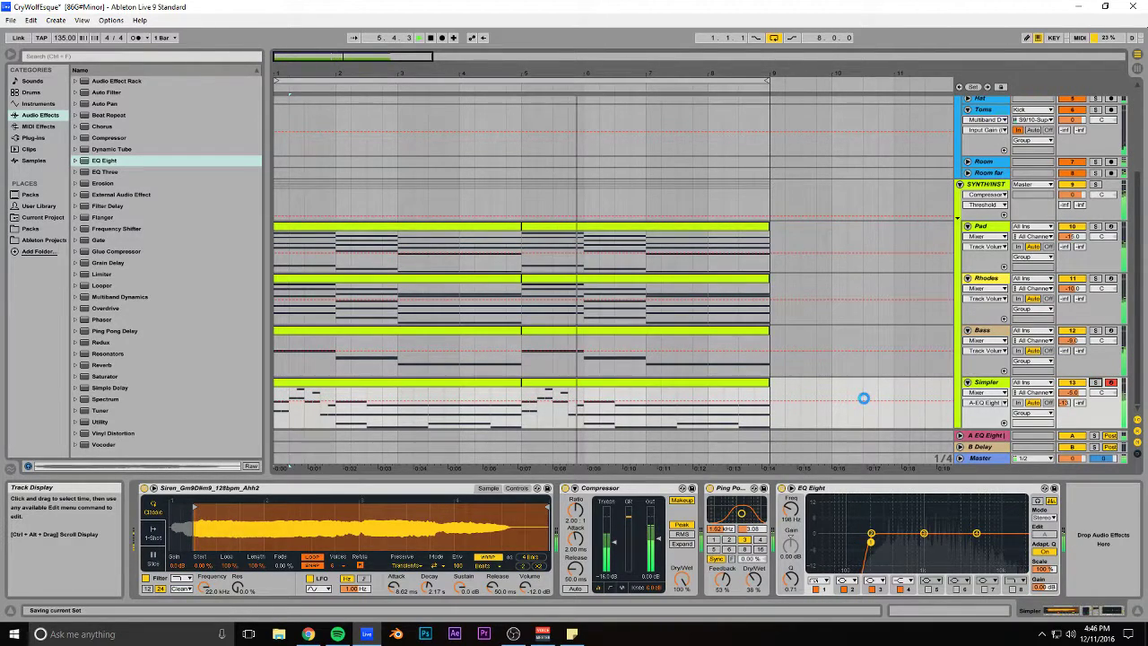
Step: Add a Phaser at the end of the Simpler track's chain, solo the track and reduce the Phaser's dry/wet
drag(499, 72, 499, 56)
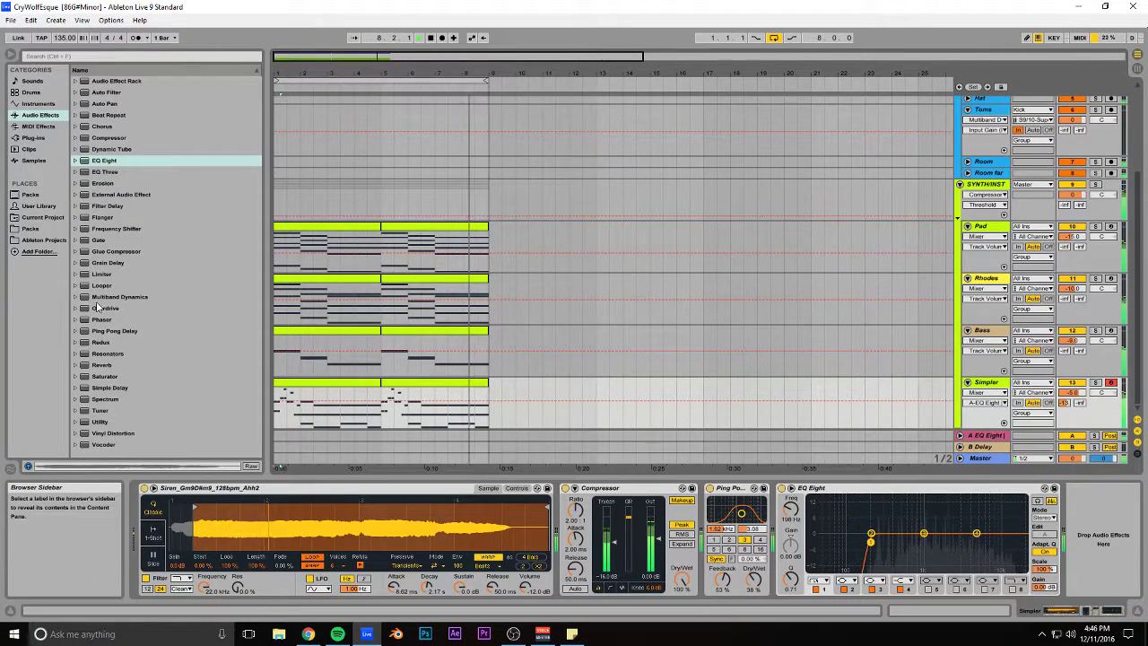
drag(103, 321, 1052, 383)
click(1094, 383)
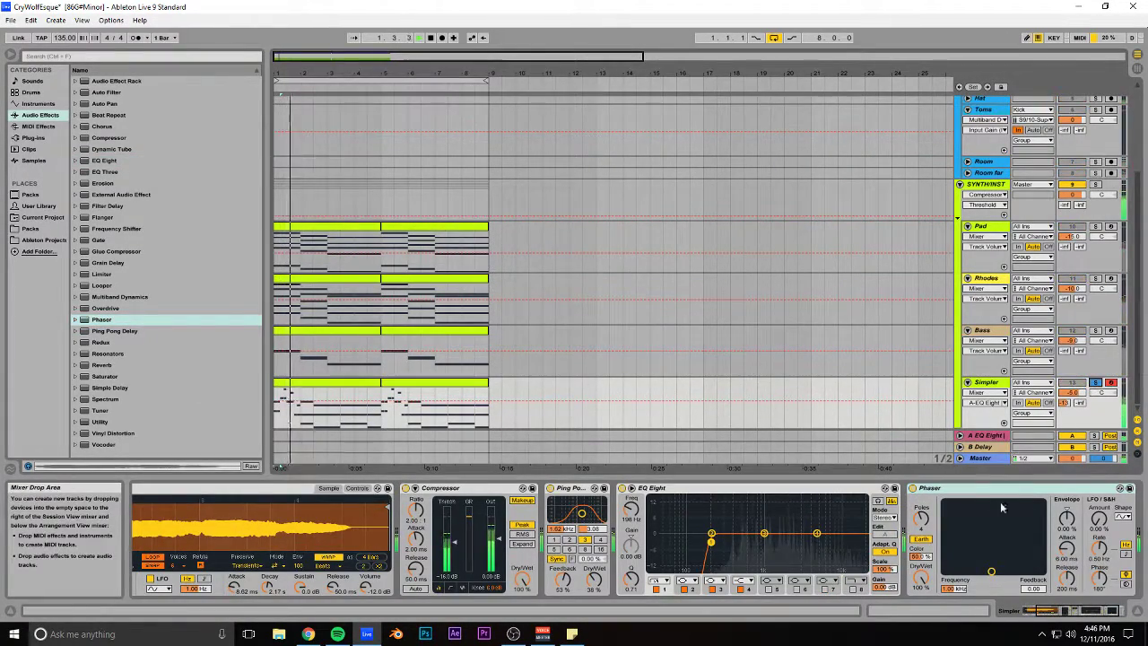
click(1066, 609)
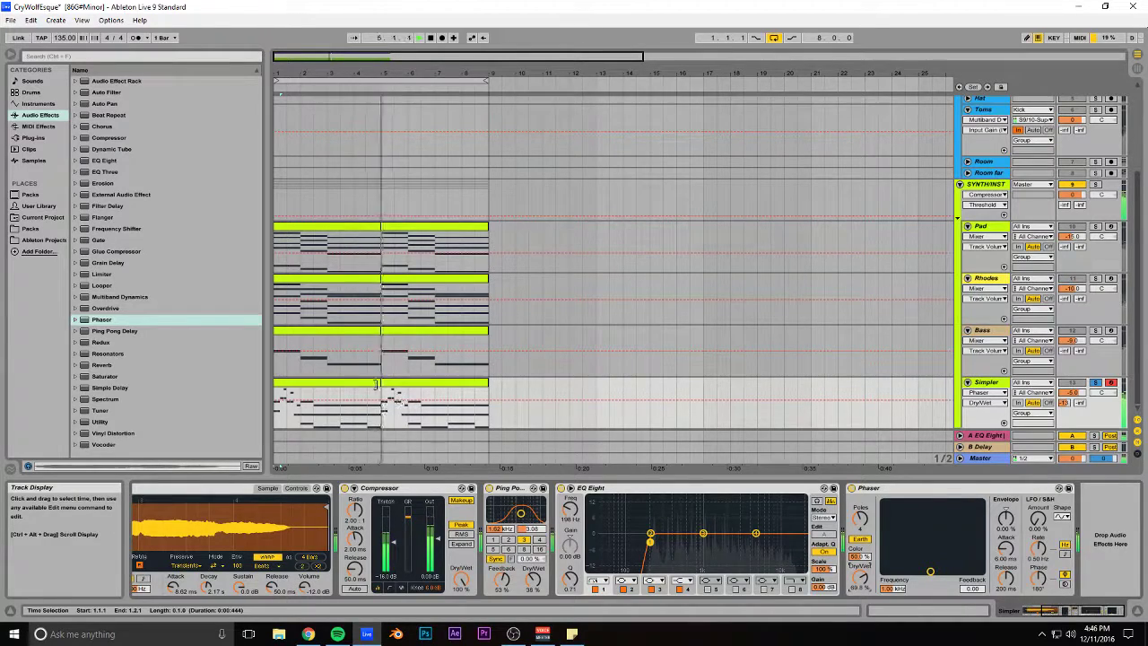
Step: Open the first Simpler clip and enlarge its note editor to show all the notes
double_click(339, 381)
key(space)
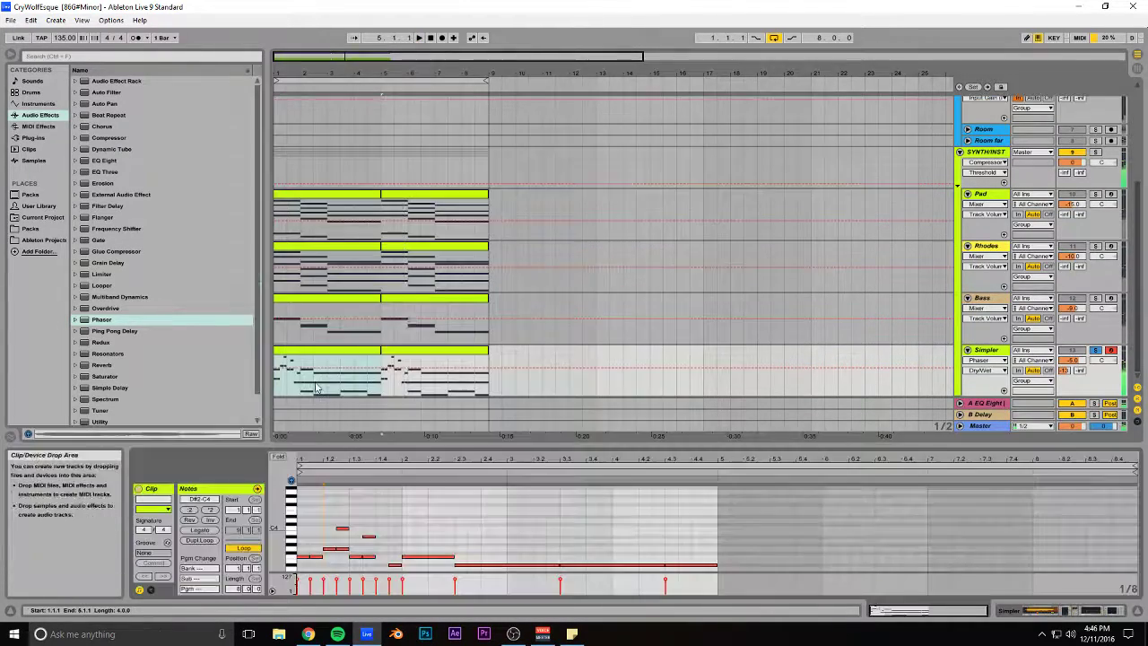
drag(431, 448, 422, 283)
click(327, 425)
scroll(324, 413, down, 1)
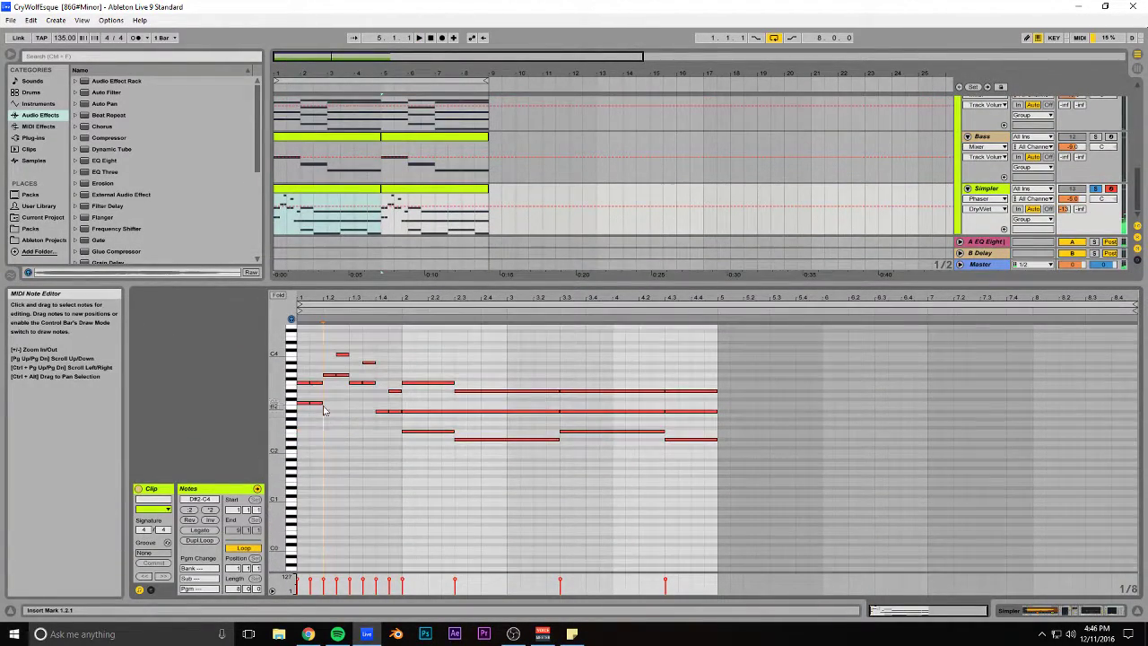
Step: Try moving the bar 1 melody notes of the Simpler clip down an octave, play them and undo the move
click(325, 380)
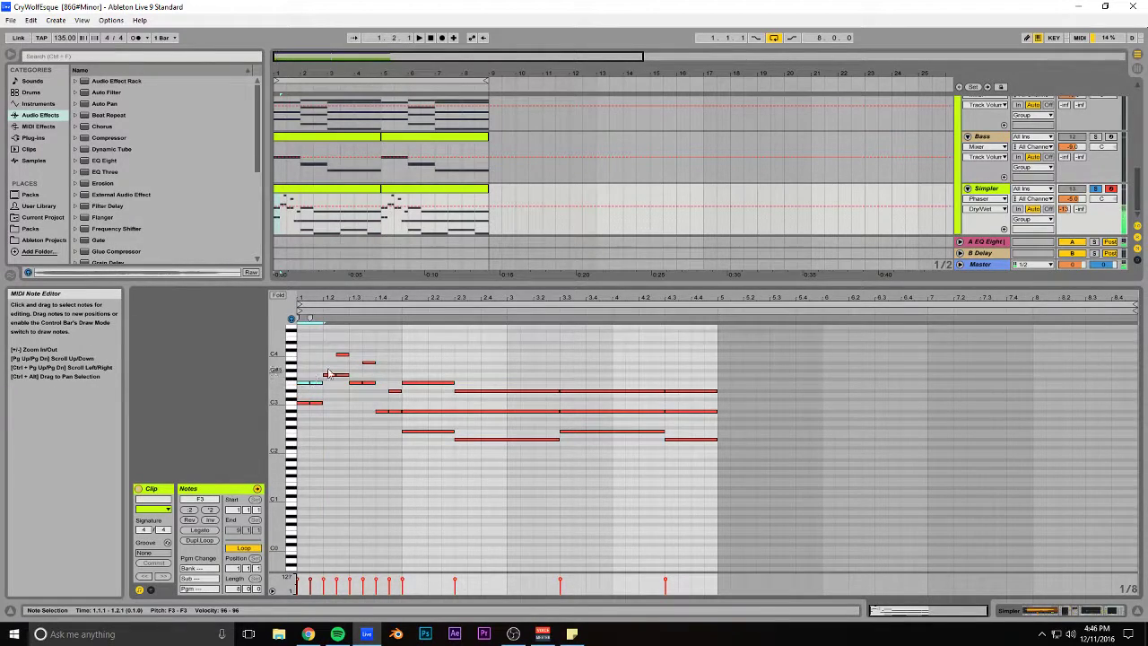
shift+click(353, 382)
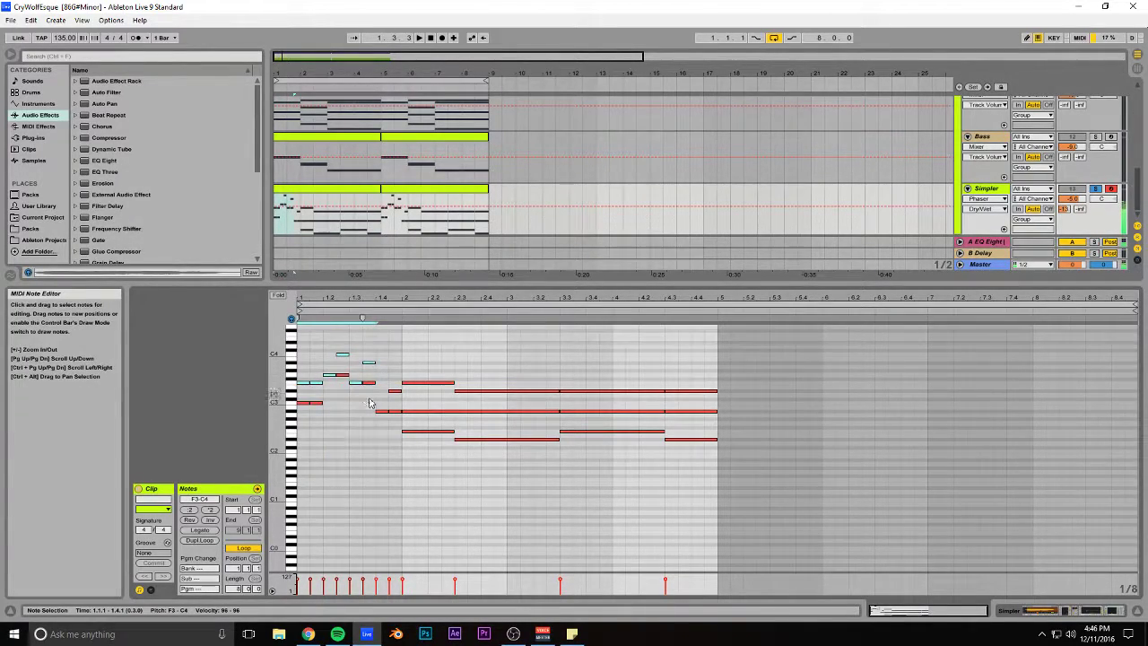
shift+click(394, 389)
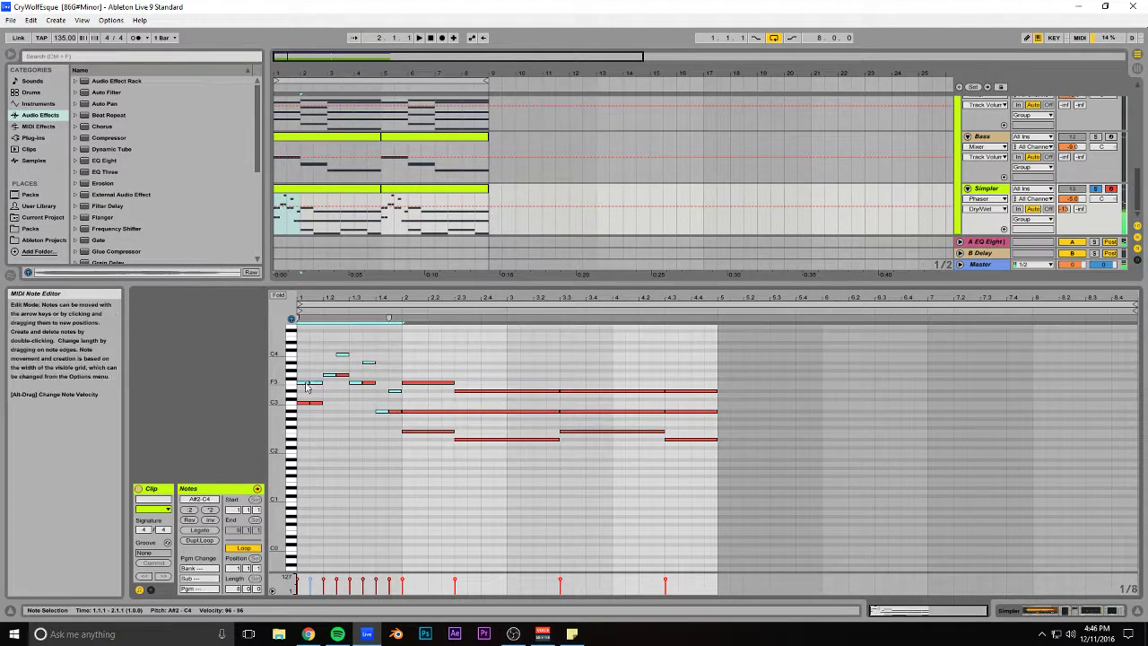
drag(303, 387, 310, 444)
key(space)
key(ctrl+z)
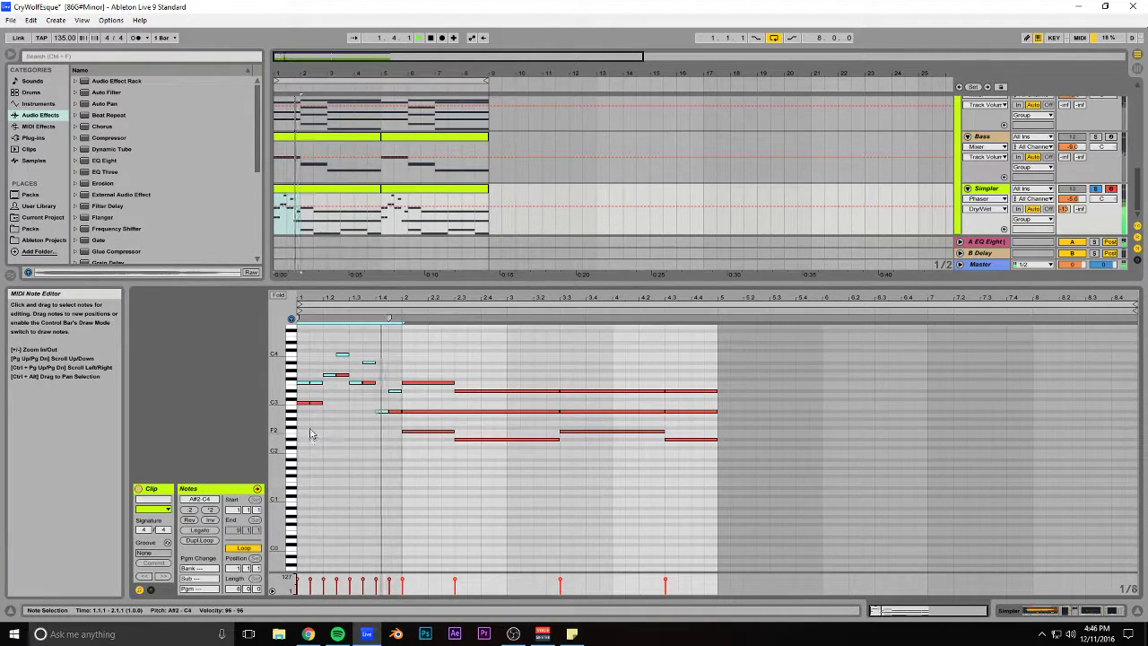
Step: Try the bar 1 melody notes an octave higher and with the notes deleted, undoing back to the original melody
key(shift+Up)
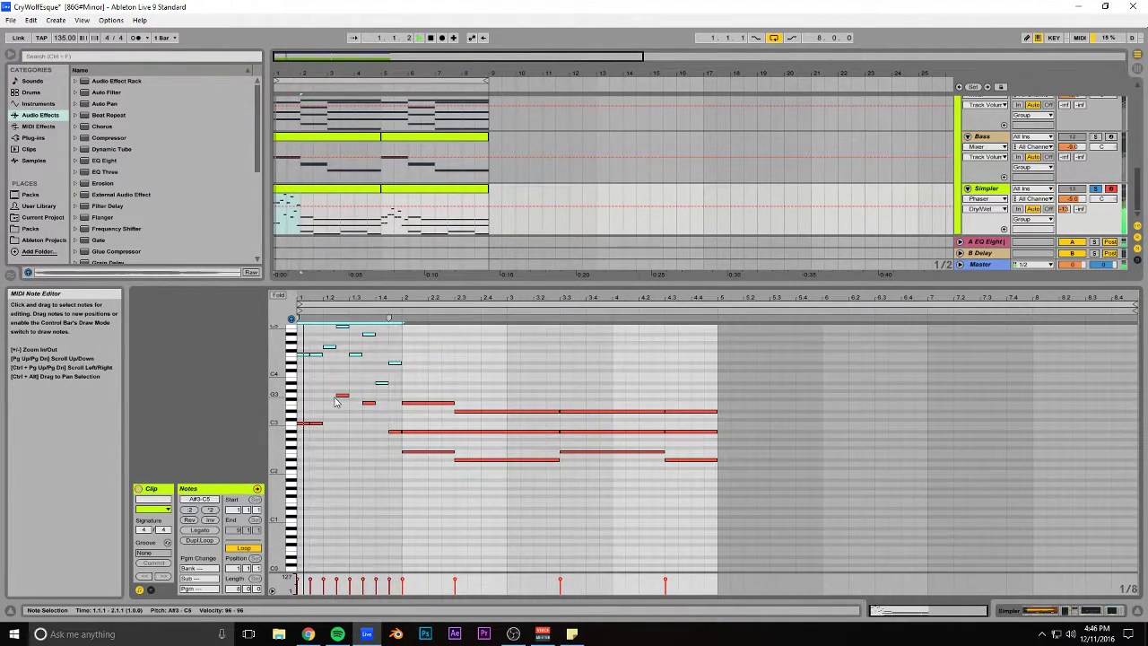
key(Delete)
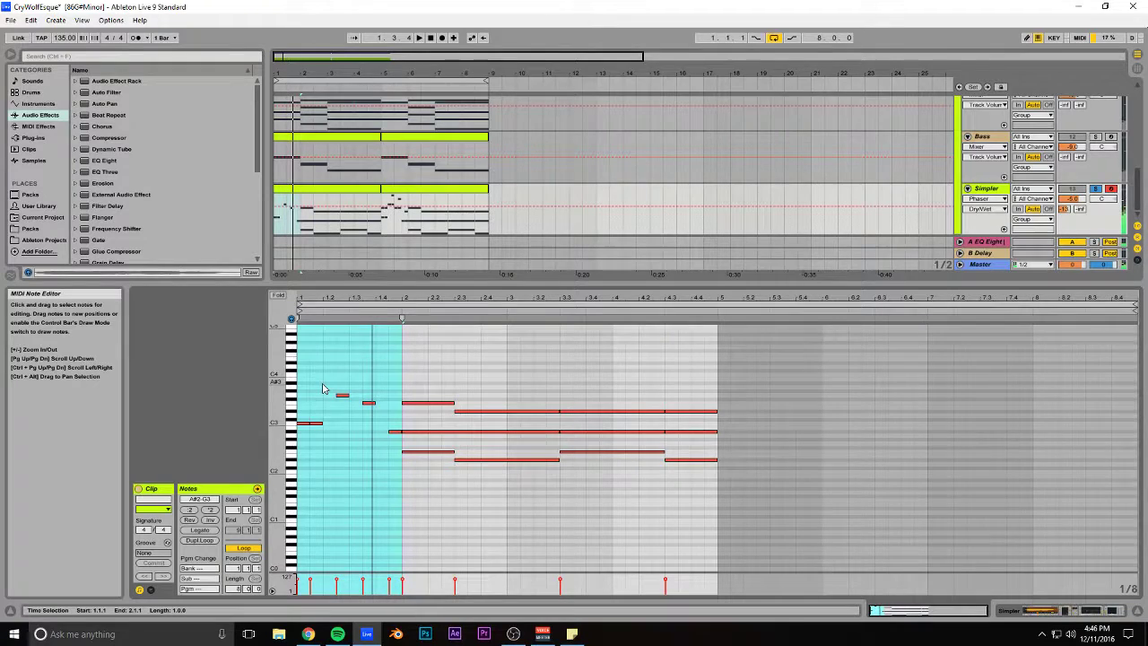
key(ctrl+z)
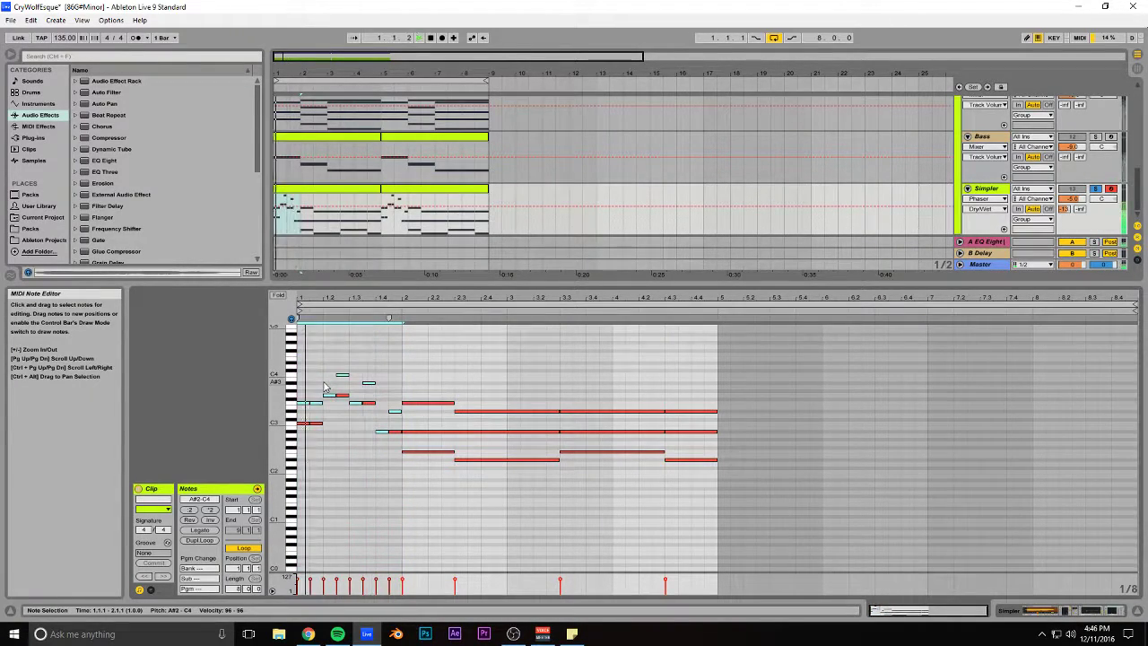
click(309, 361)
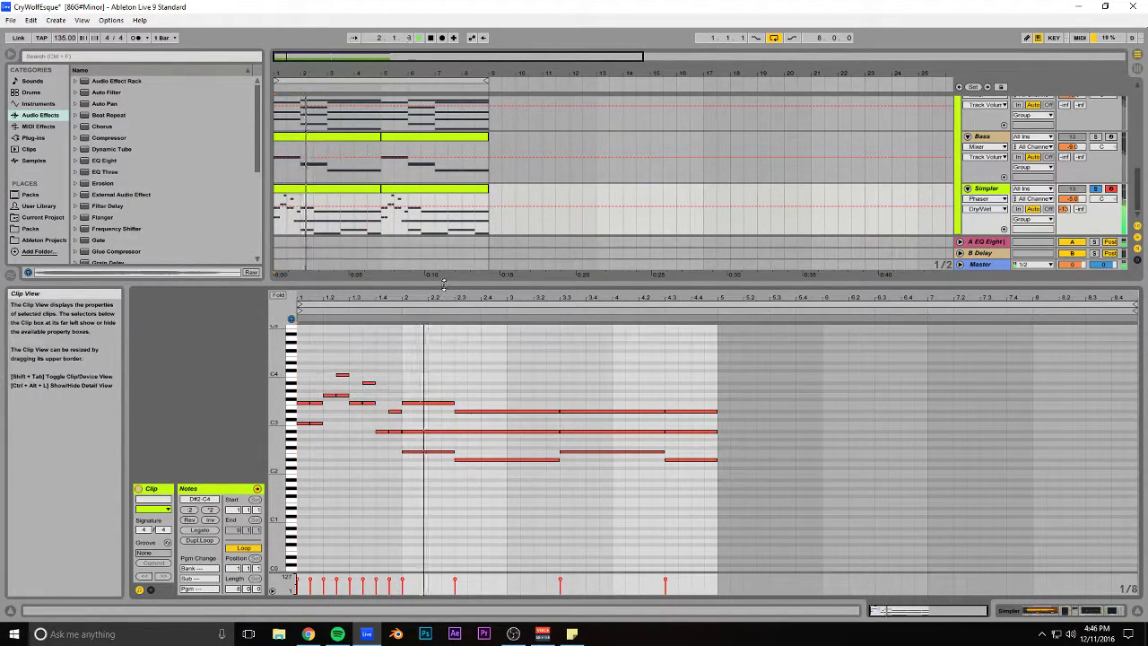
Step: Save the set with the SD drum group collapsed, and play the full mix from the start of the loop
drag(443, 284, 442, 435)
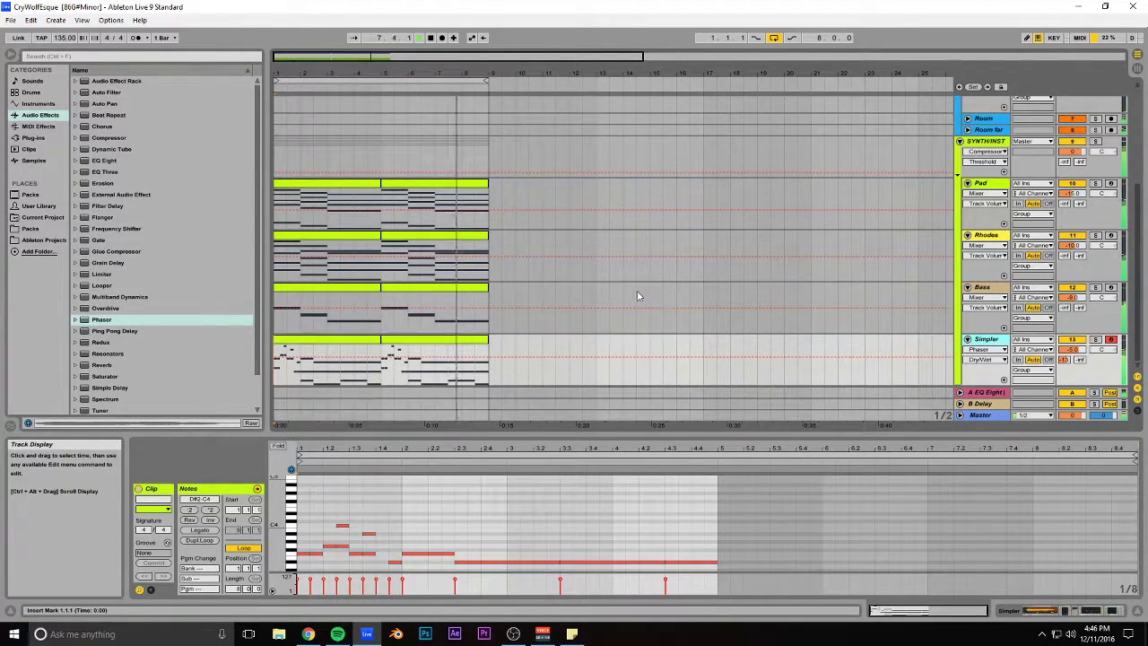
scroll(628, 296, up, 5)
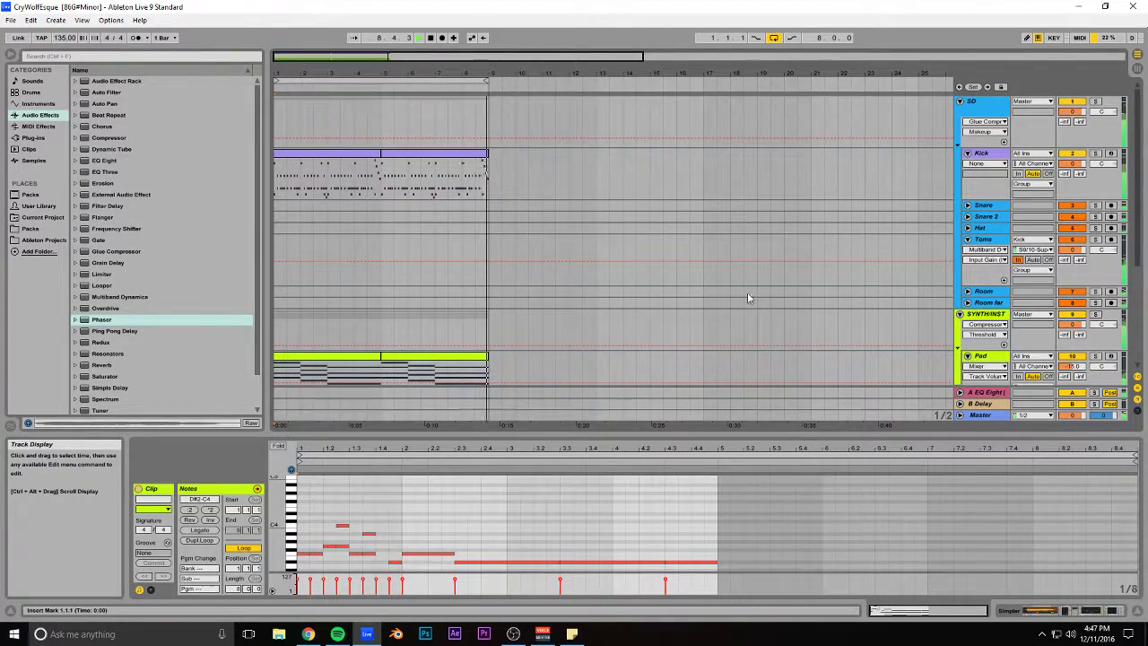
scroll(553, 167, down, 5)
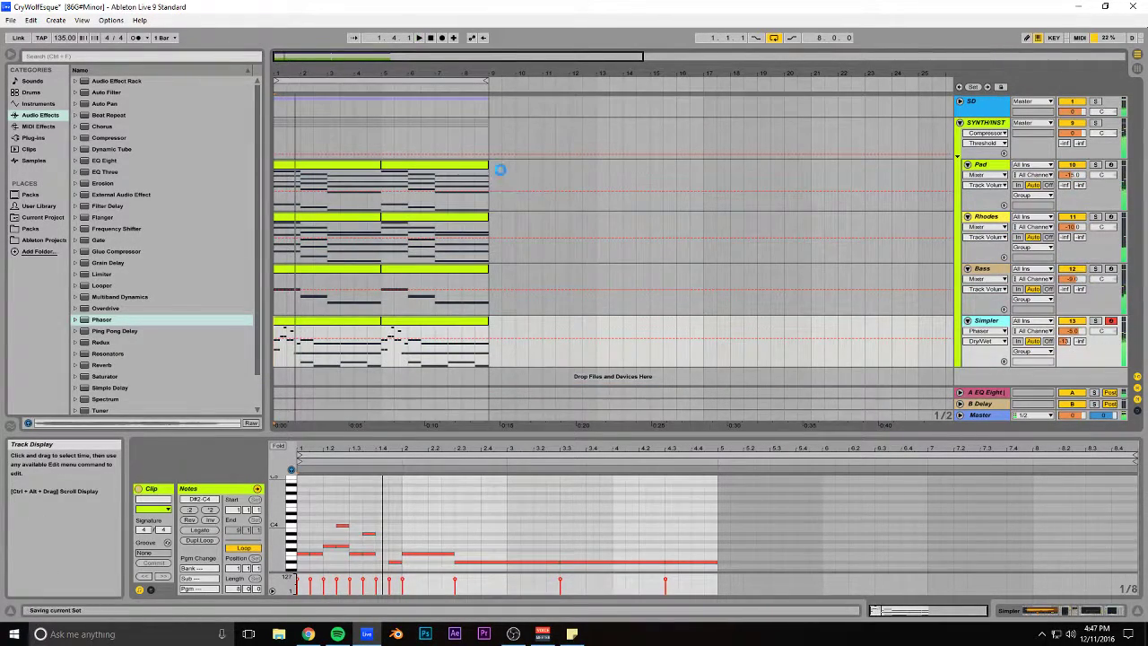
drag(493, 72, 403, 59)
key(Home)
key(space)
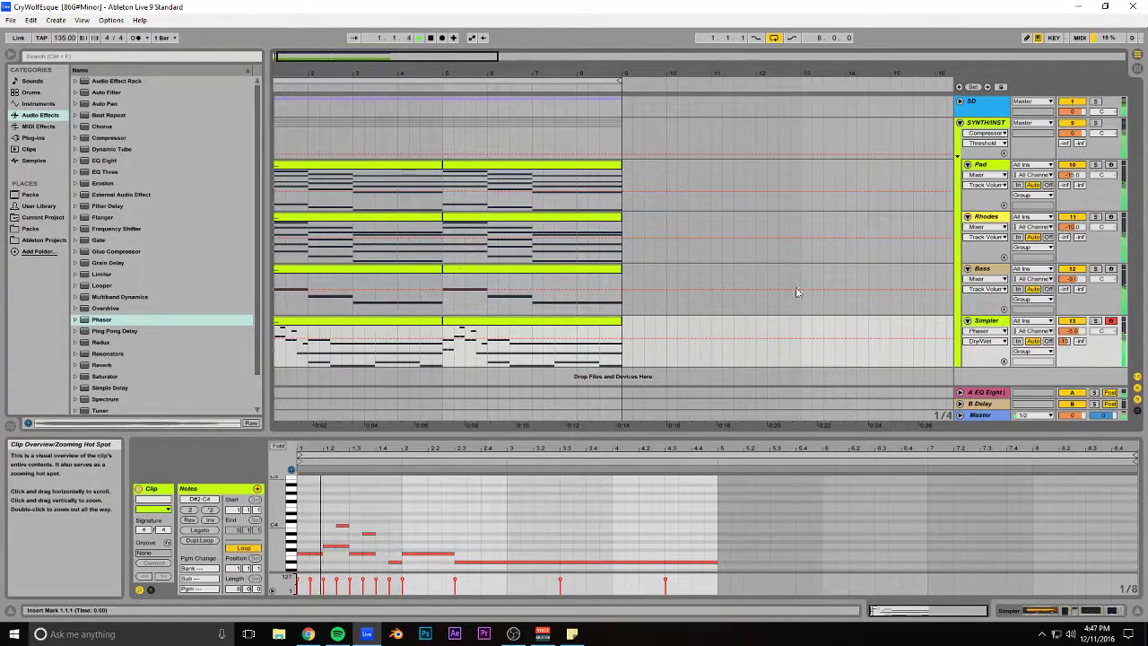
key(space)
Step: Insert a new audio track below the SD group and show the sample folders in Packs
click(984, 103)
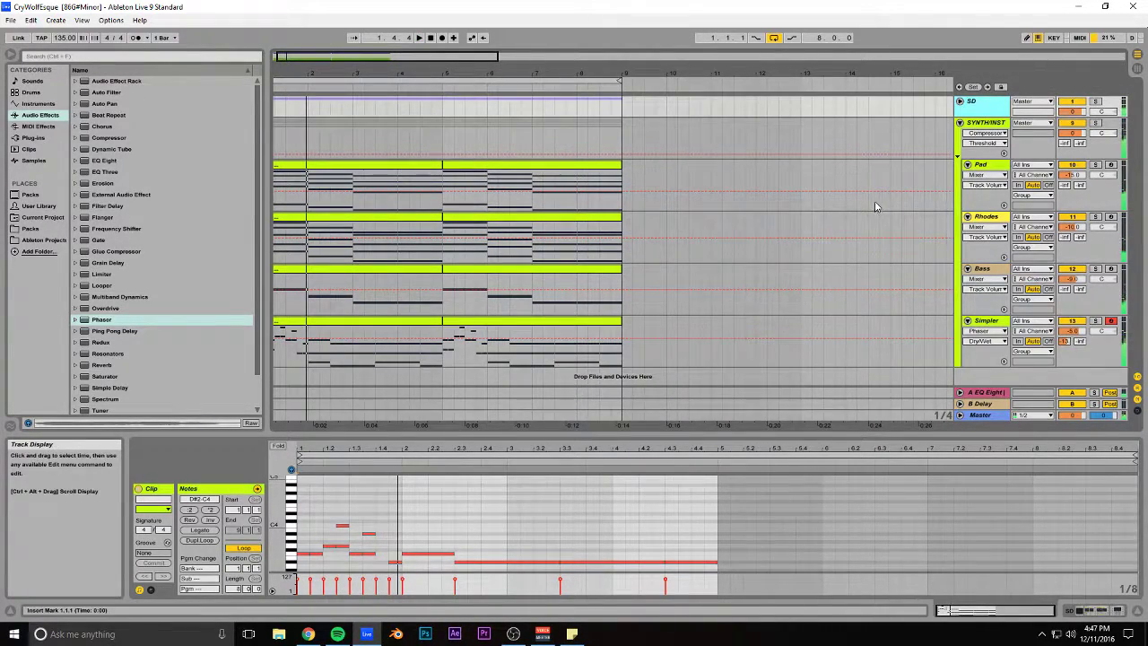
key(ctrl+t)
click(36, 229)
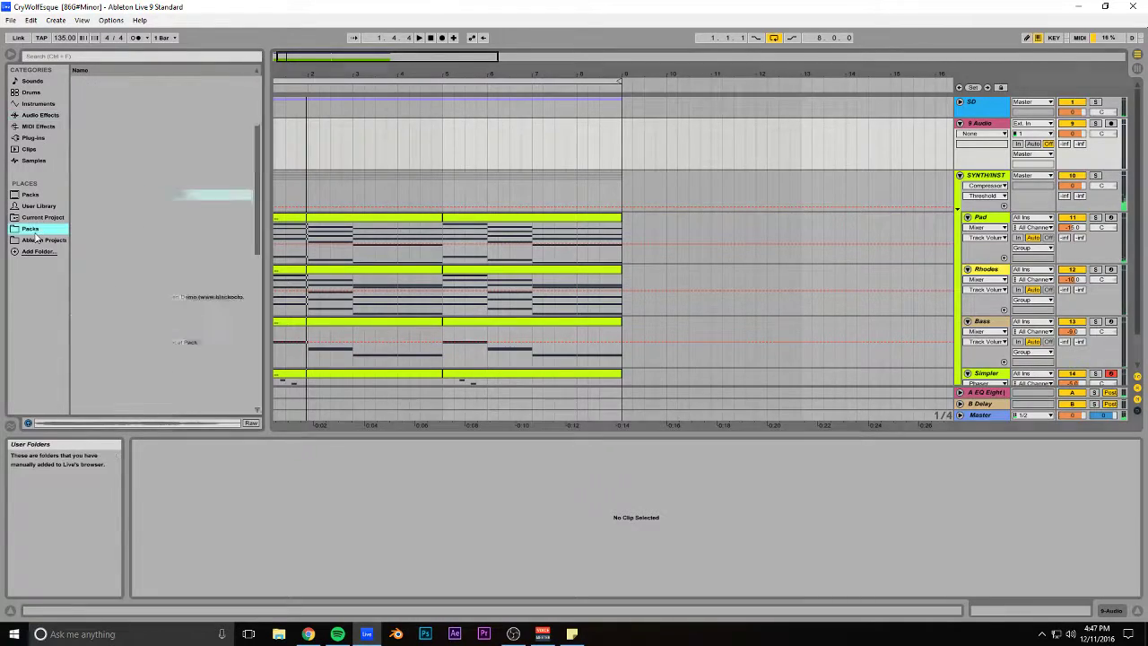
key(alt+Tab)
key(alt+Tab)
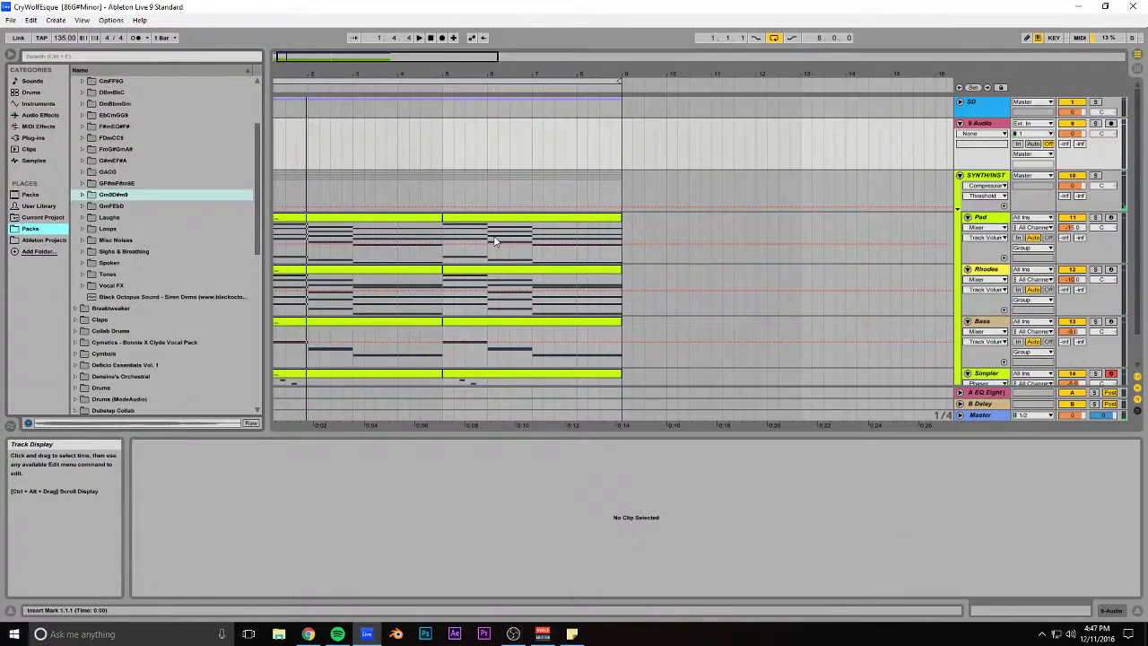